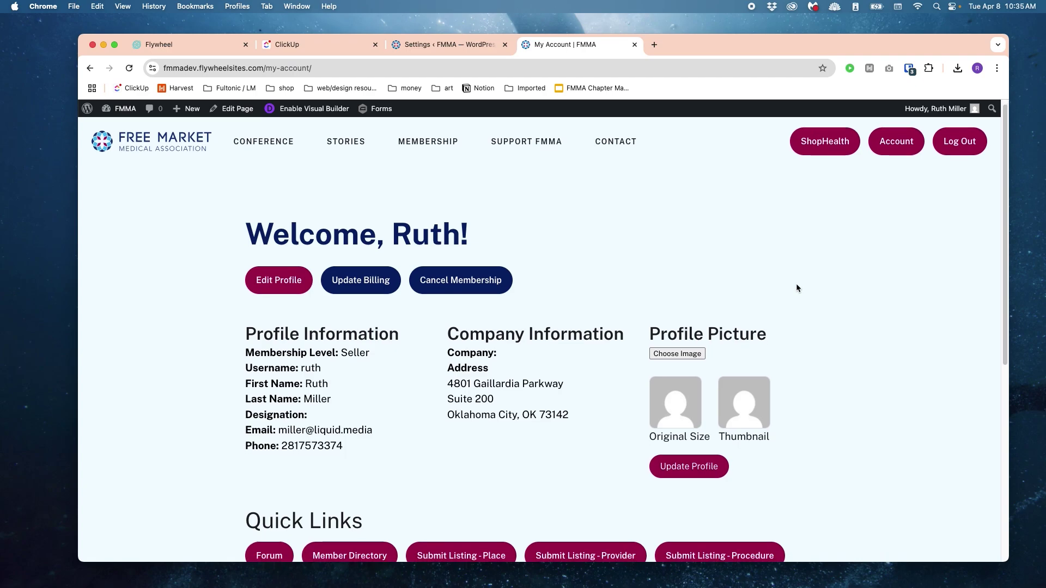
Step: Open the 'Submit Listing - Place' quick link in a new tab and switch to it
scroll(800, 282, "down", 5)
scroll(804, 282, "down", 2)
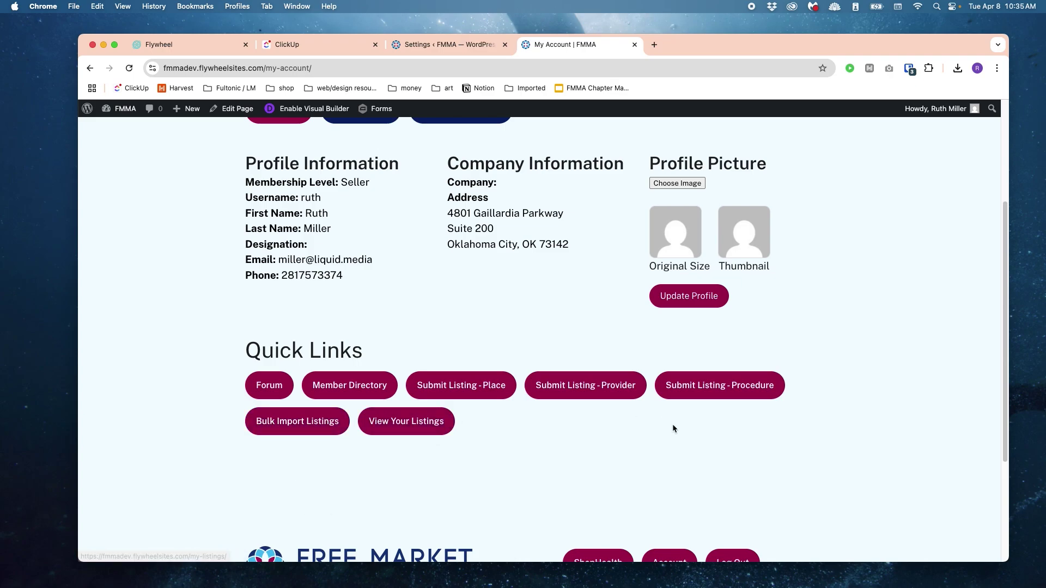
right_click(454, 389)
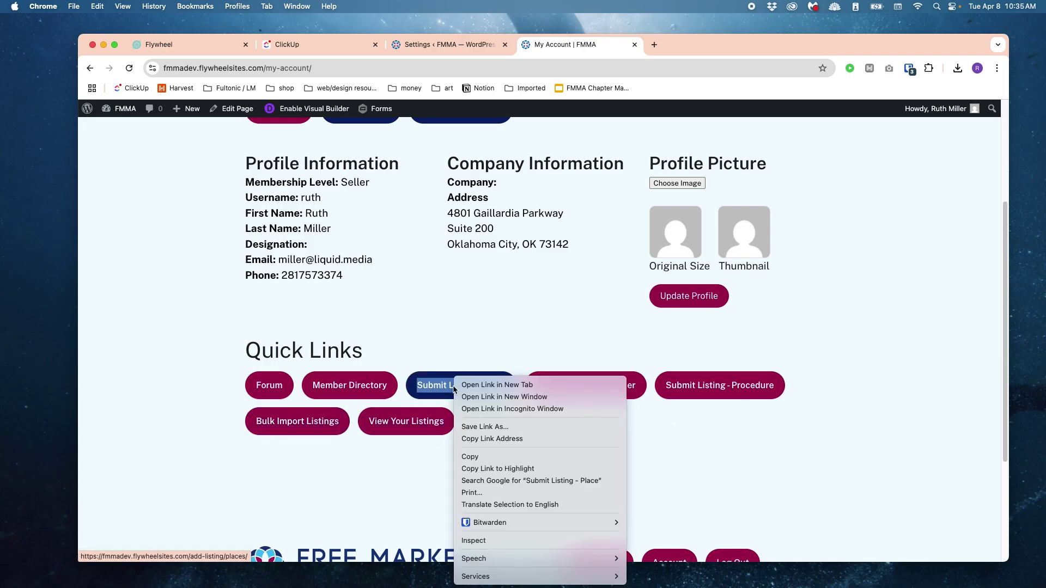
left_click(464, 382)
left_click(691, 44)
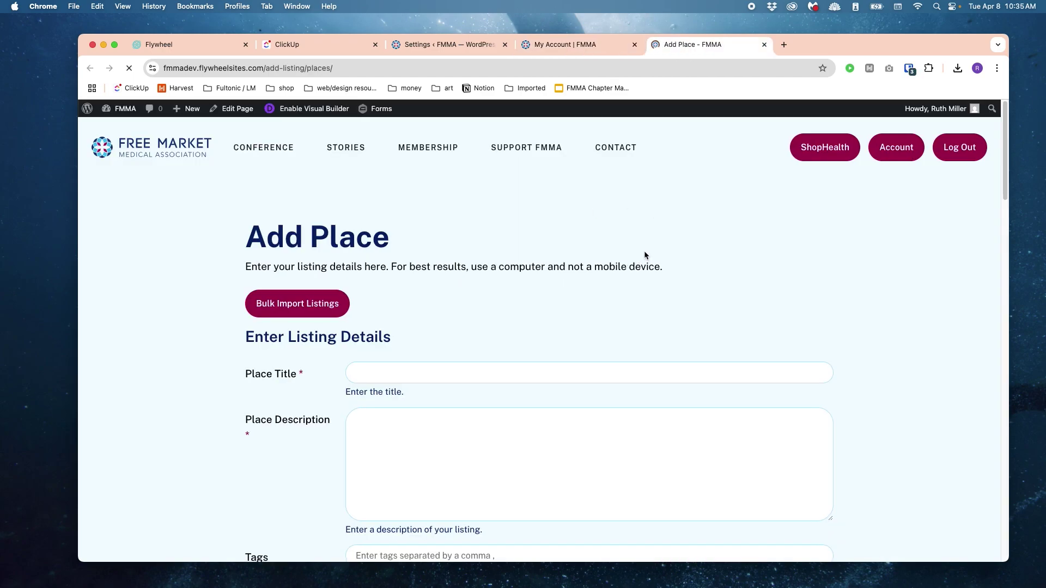
Step: Enter the place title 'Liquid Media' and the description 'This is a place description.'
scroll(644, 251, "down", 5)
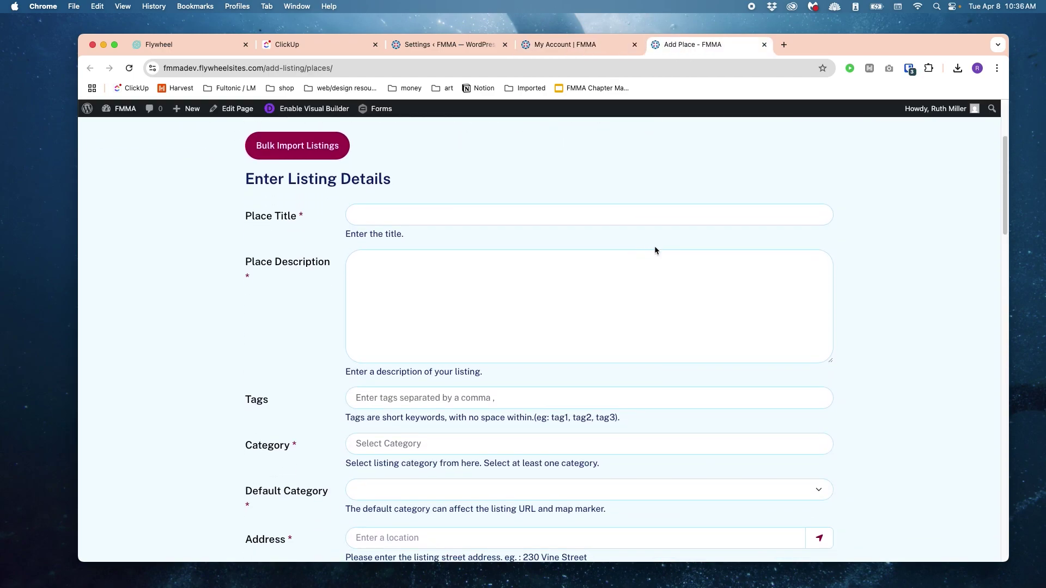
scroll(655, 247, "down", 2)
scroll(655, 247, "up", 4)
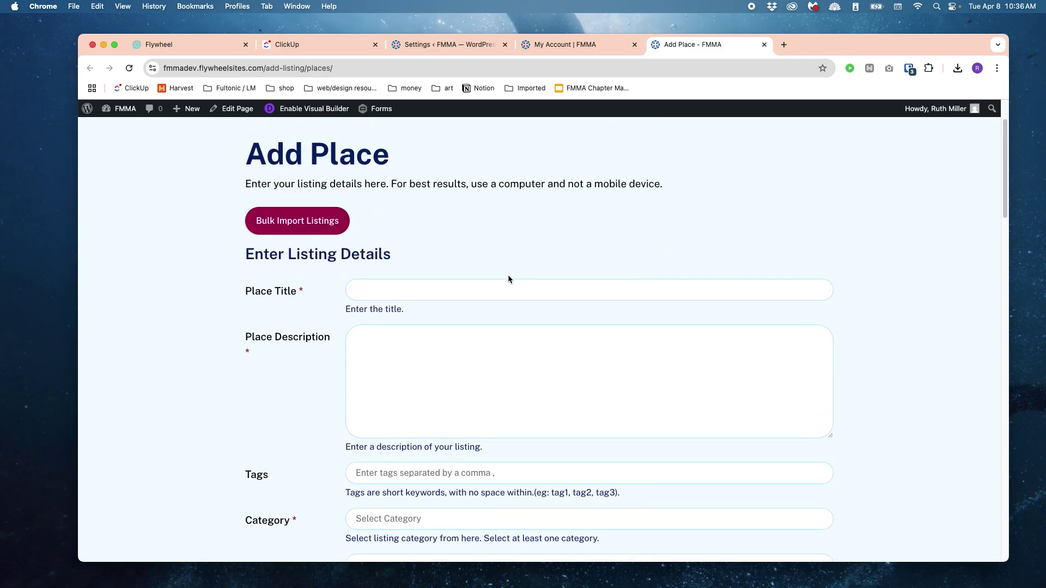
left_click(479, 290)
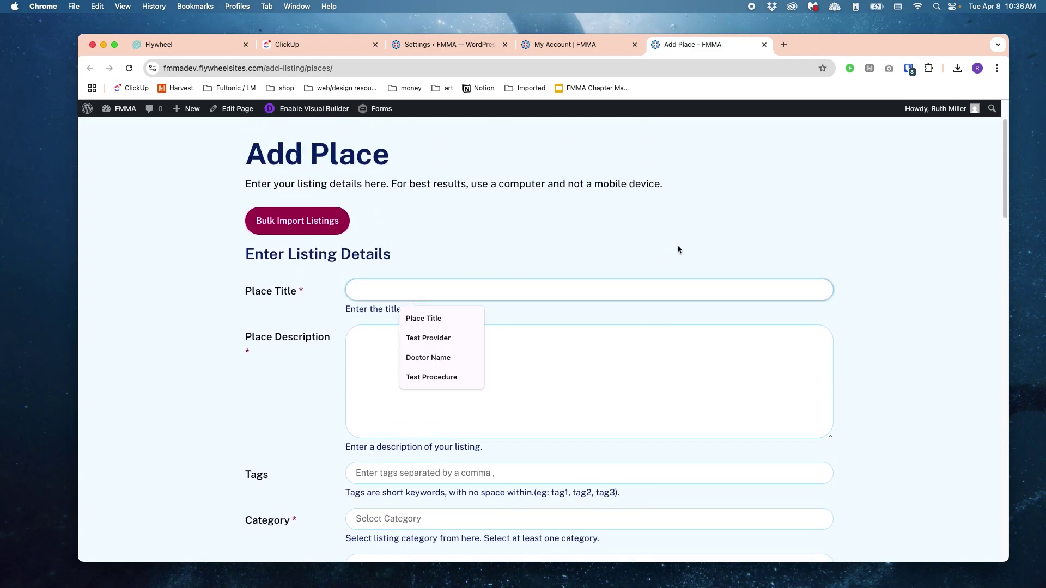
type("Liquid")
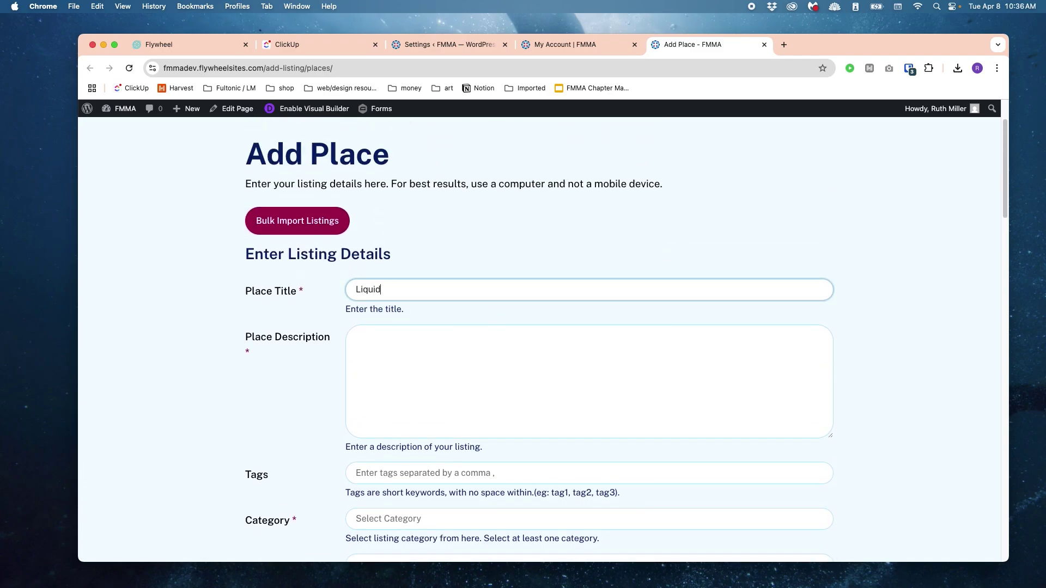
type(" Media")
key("Tab")
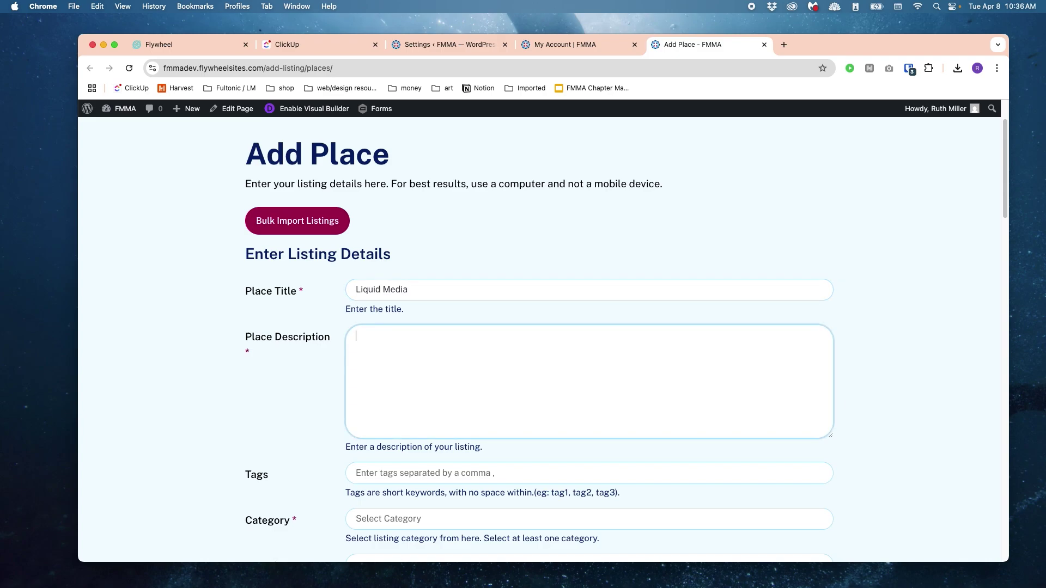
type("This is a place description.")
scroll(681, 300, "down", 2)
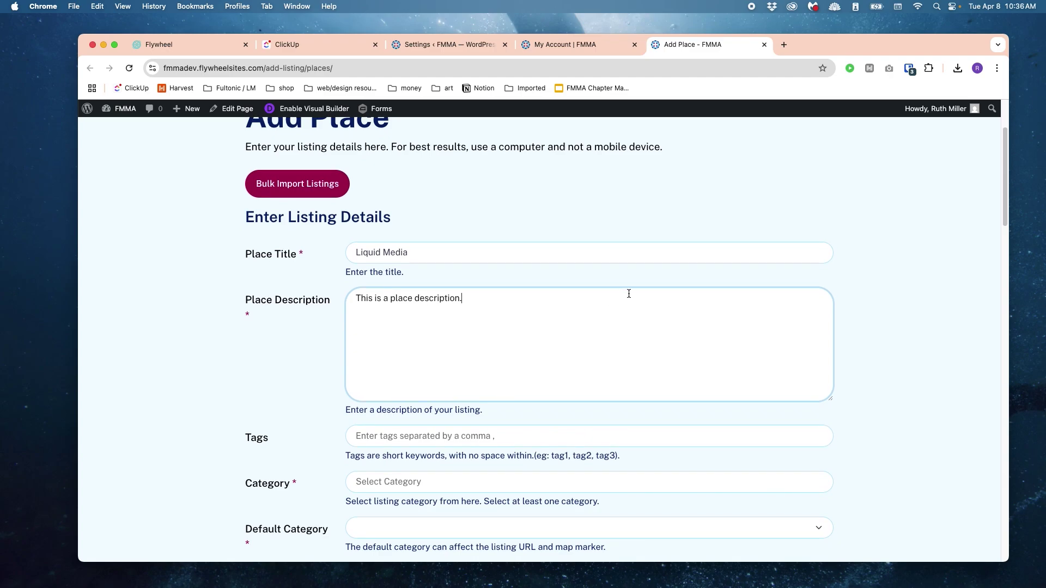
scroll(620, 315, "down", 2)
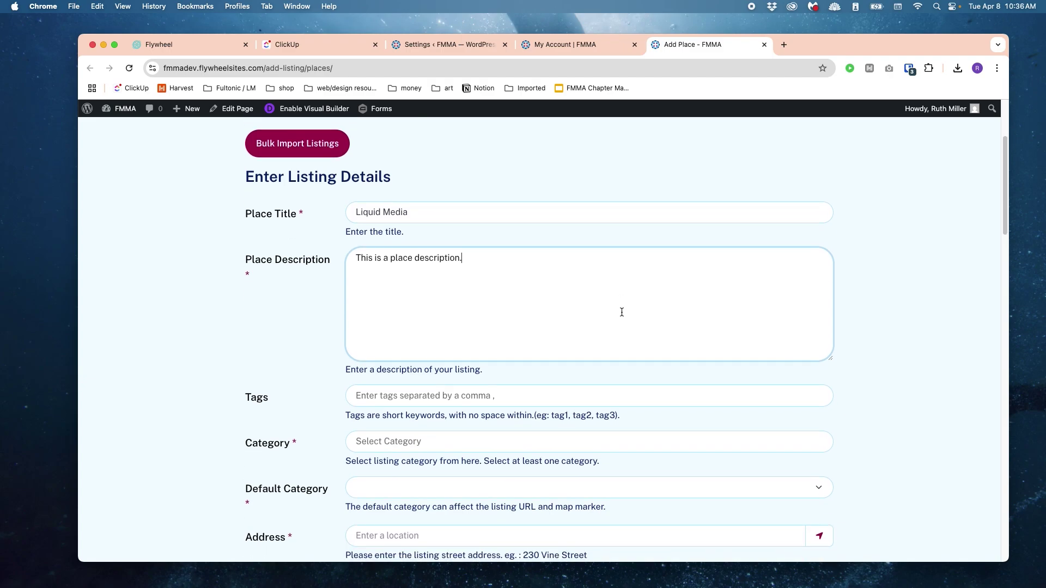
Step: Add a 'physician office' tag to the listing's Tags field
left_click(531, 396)
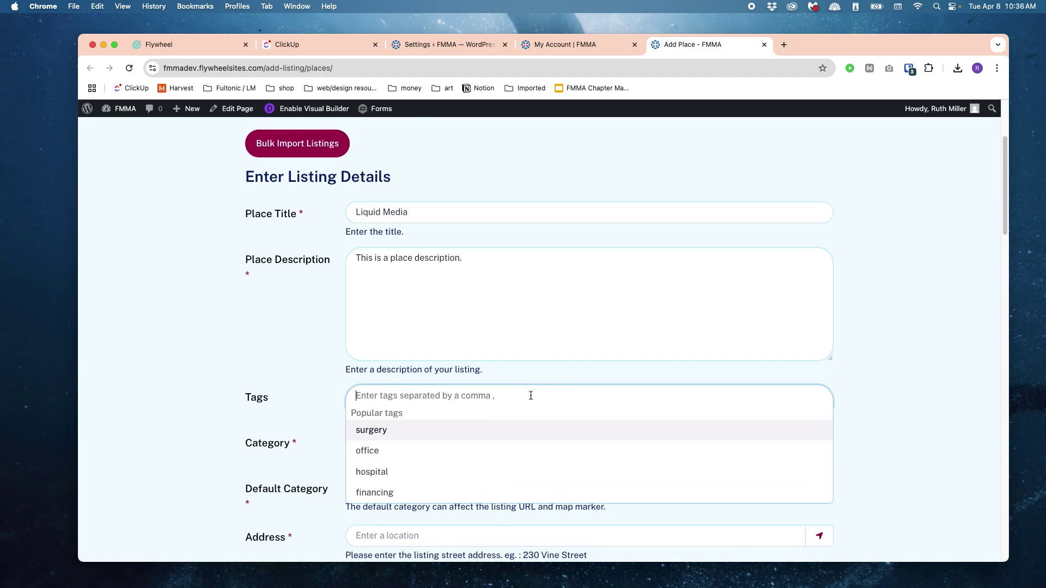
scroll(555, 333, "down", 1)
scroll(229, 343, "down", 3)
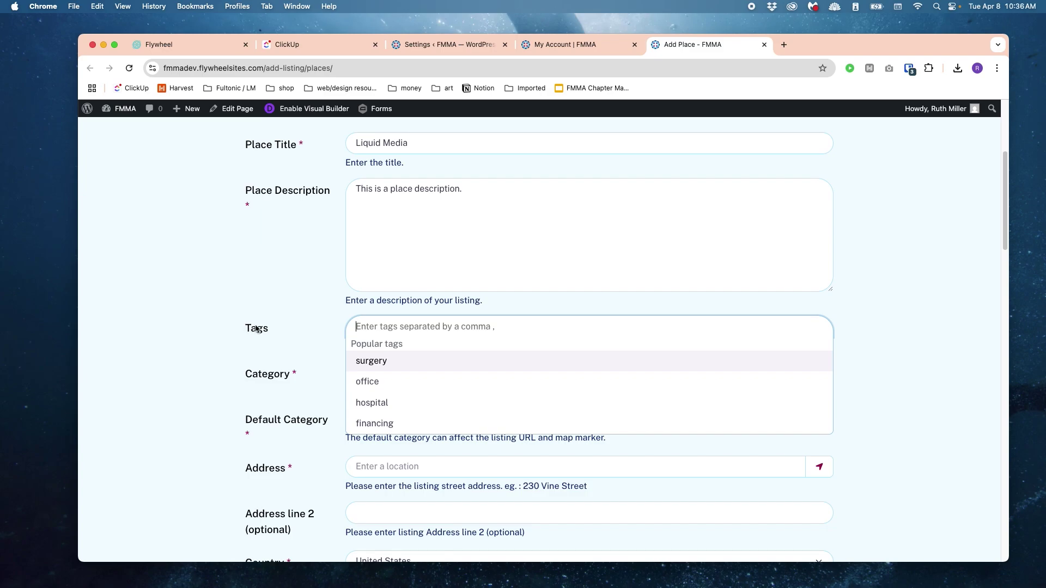
scroll(439, 368, "down", 2)
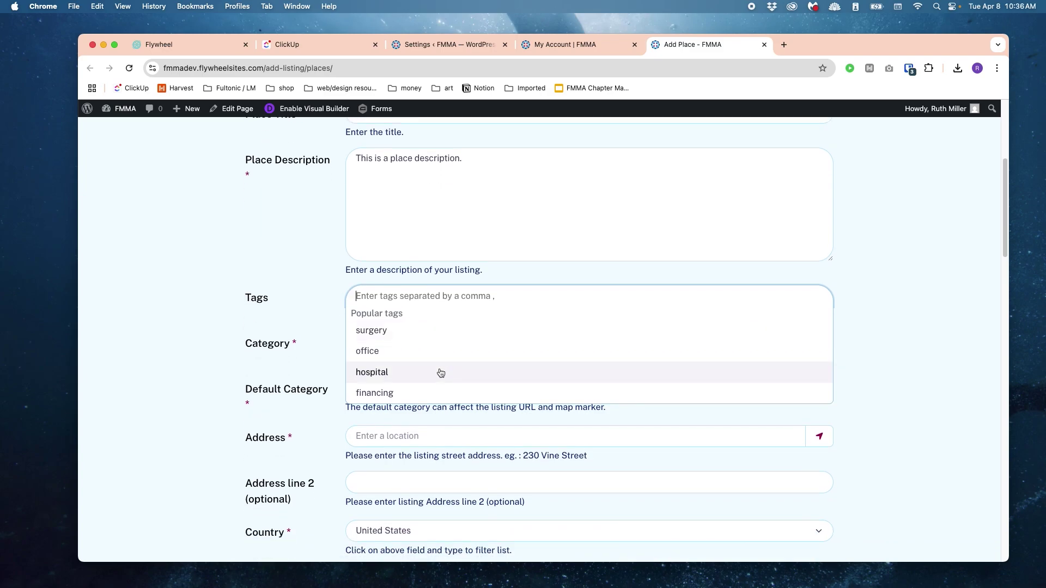
left_click(399, 295)
left_click(398, 295)
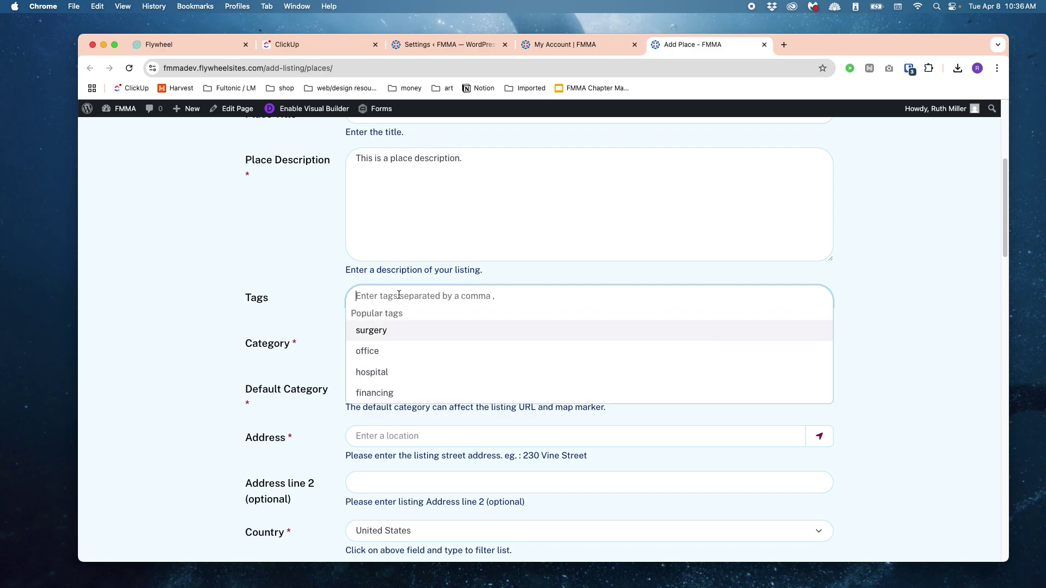
type("physi")
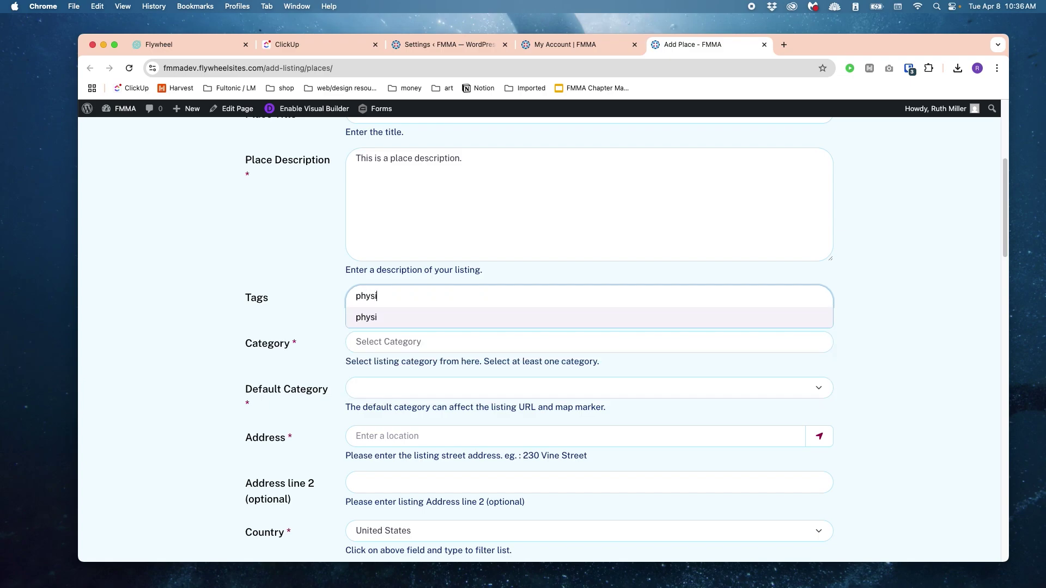
type("cian office")
key("Return")
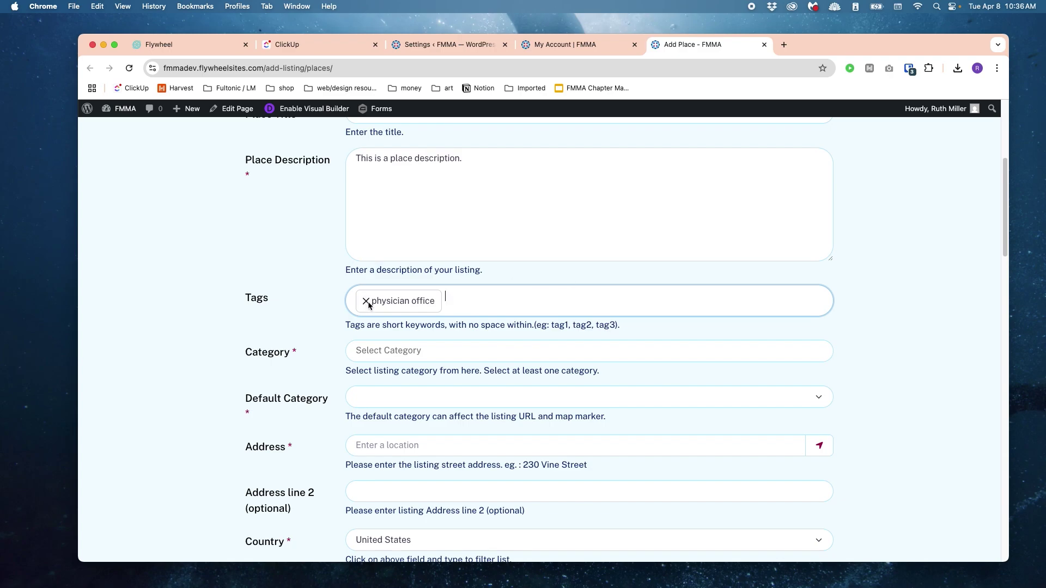
Step: Replace that tag with the popular tags 'office' and 'financing'
left_click(366, 301)
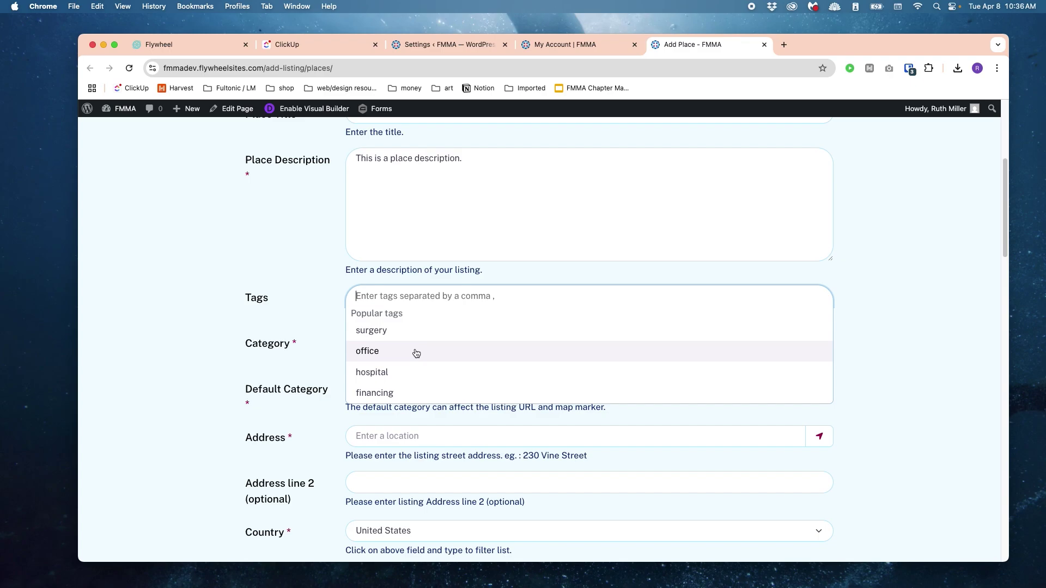
left_click(415, 353)
left_click(451, 300)
left_click(469, 401)
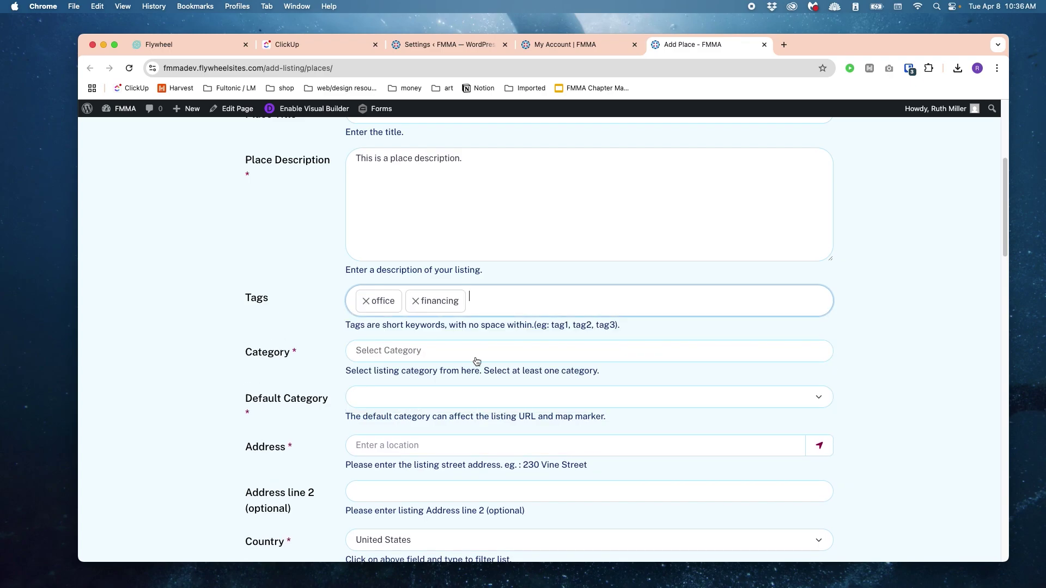
scroll(732, 309, "down", 2)
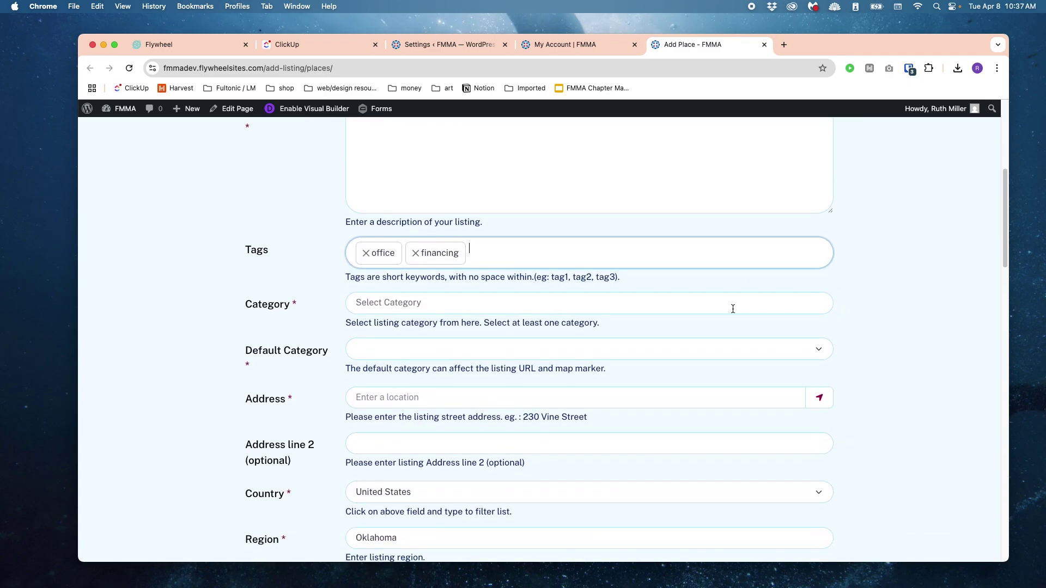
left_click(731, 305)
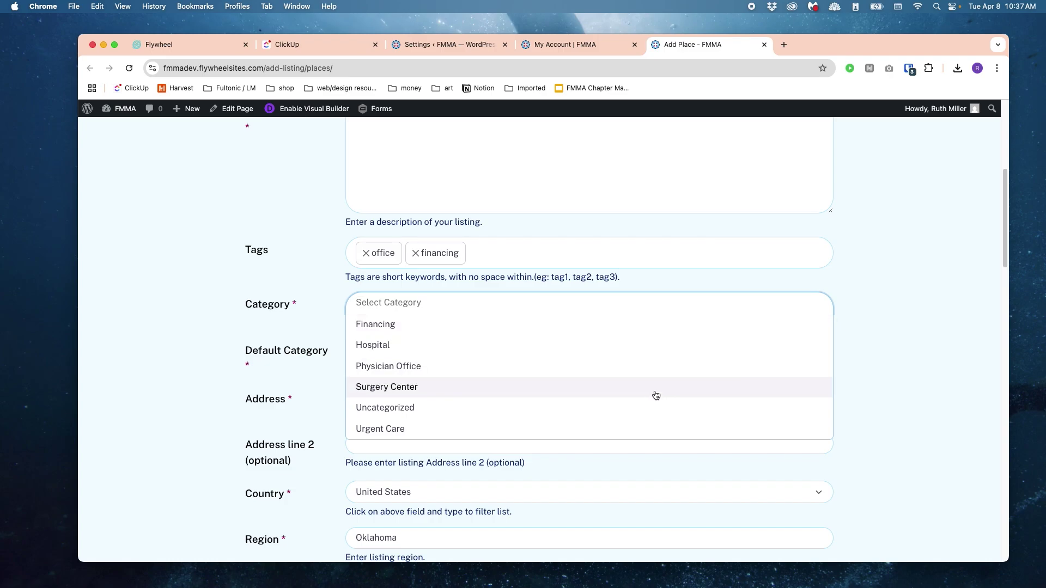
Step: Select the Physician Office and Financing categories for the place
scroll(656, 394, "down", 1)
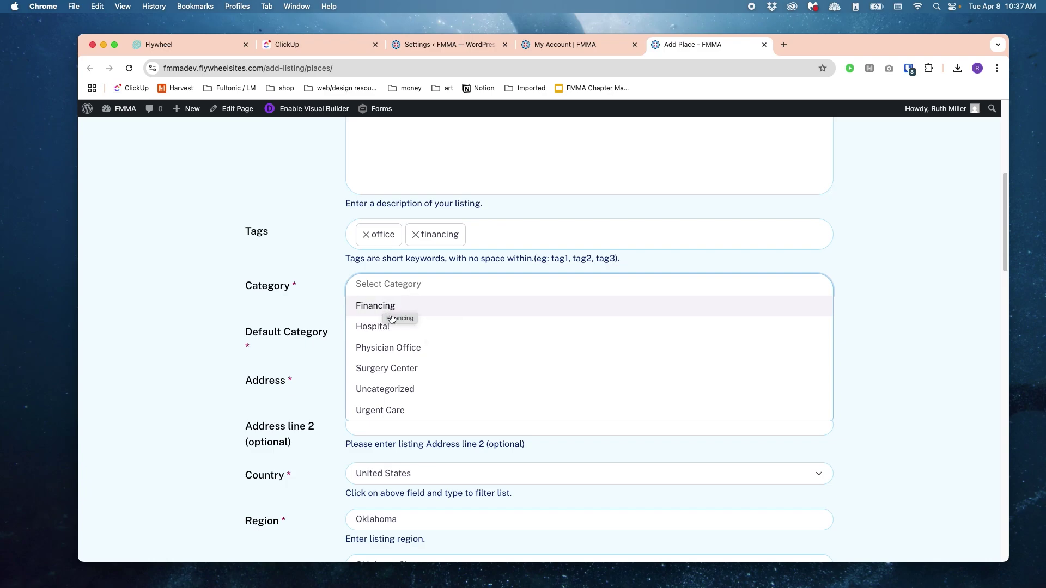
left_click(389, 349)
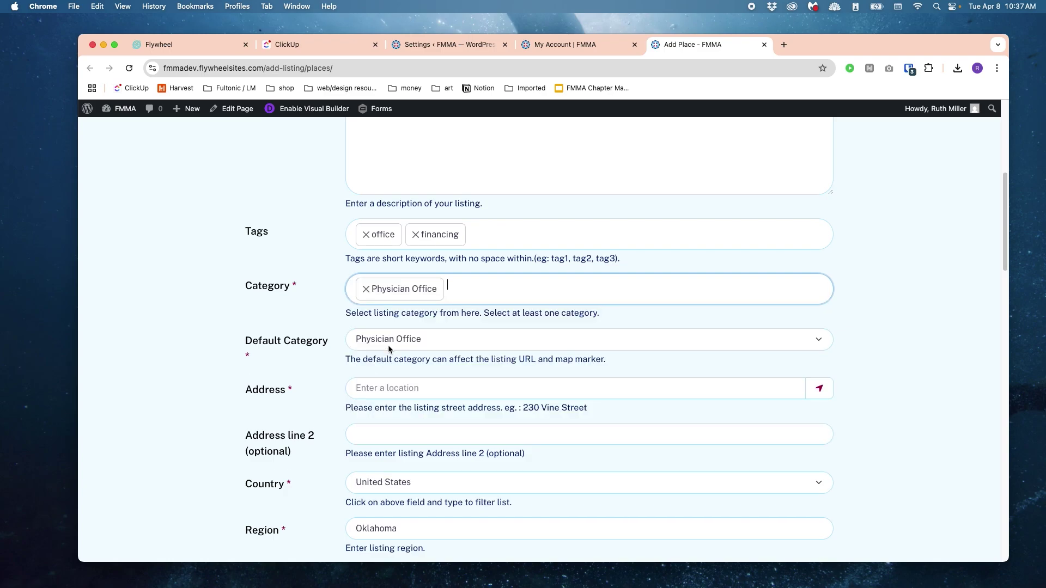
left_click(471, 294)
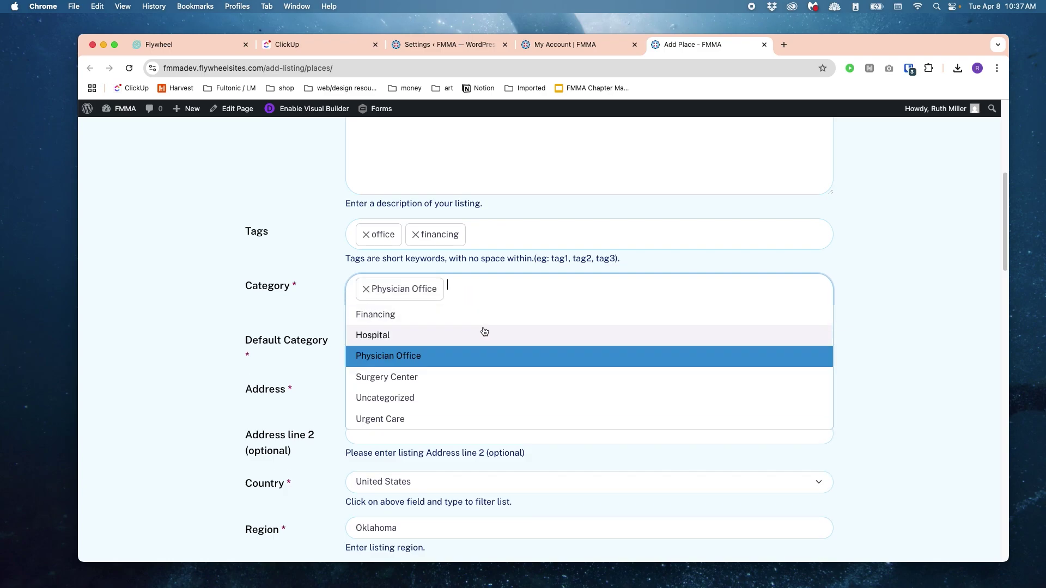
left_click(386, 317)
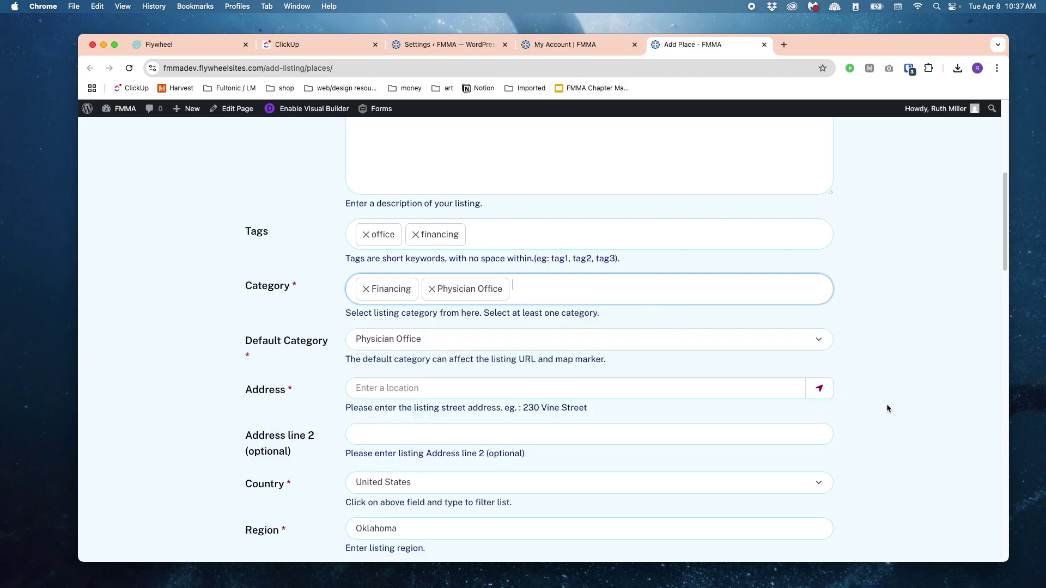
scroll(926, 343, "down", 2)
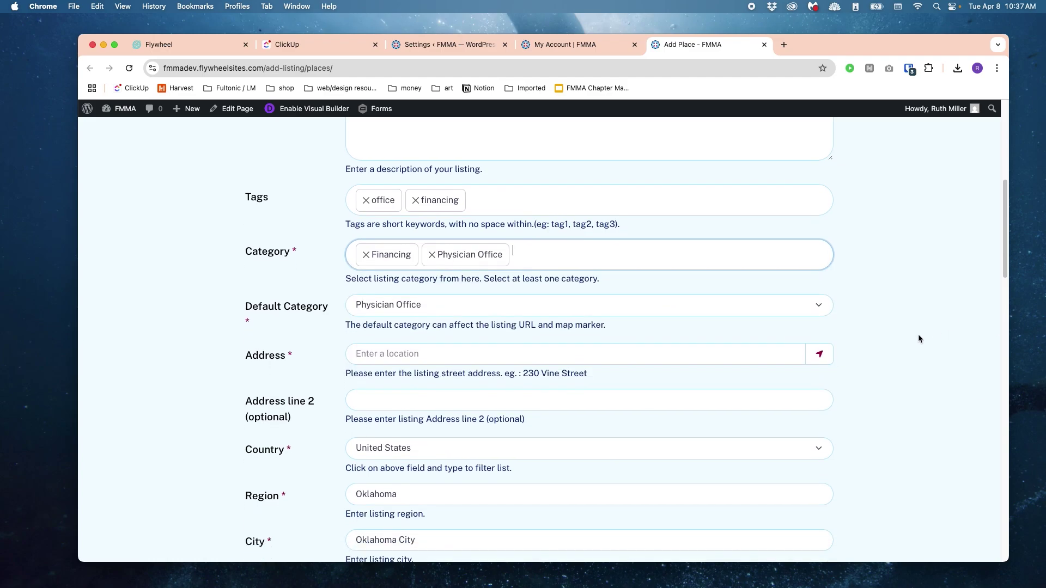
Step: Set the Default Category to Physician Office
triple_click(282, 303)
left_click(411, 301)
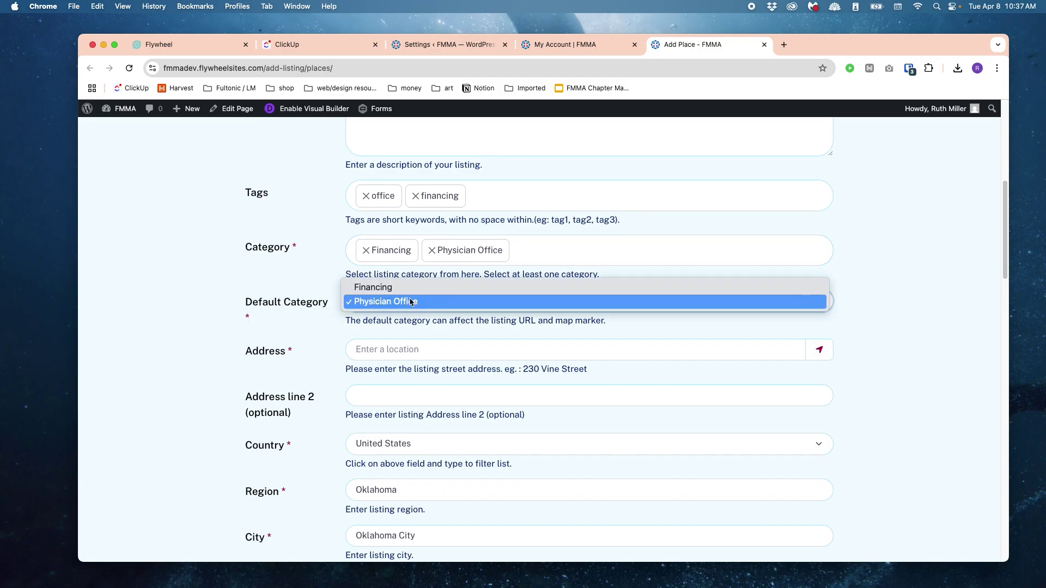
left_click(391, 287)
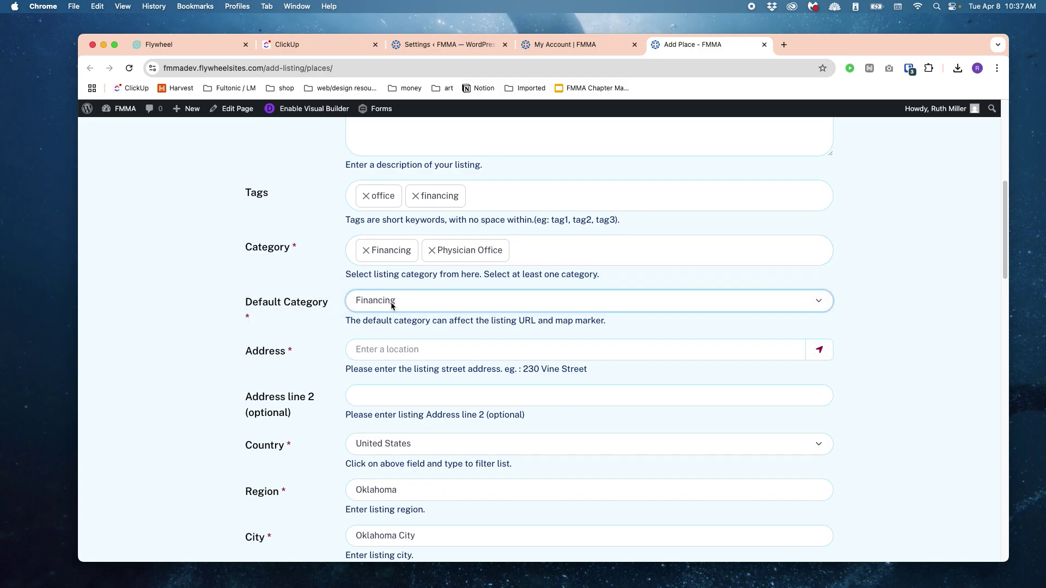
left_click(392, 304)
left_click(391, 316)
scroll(360, 289, "down", 3)
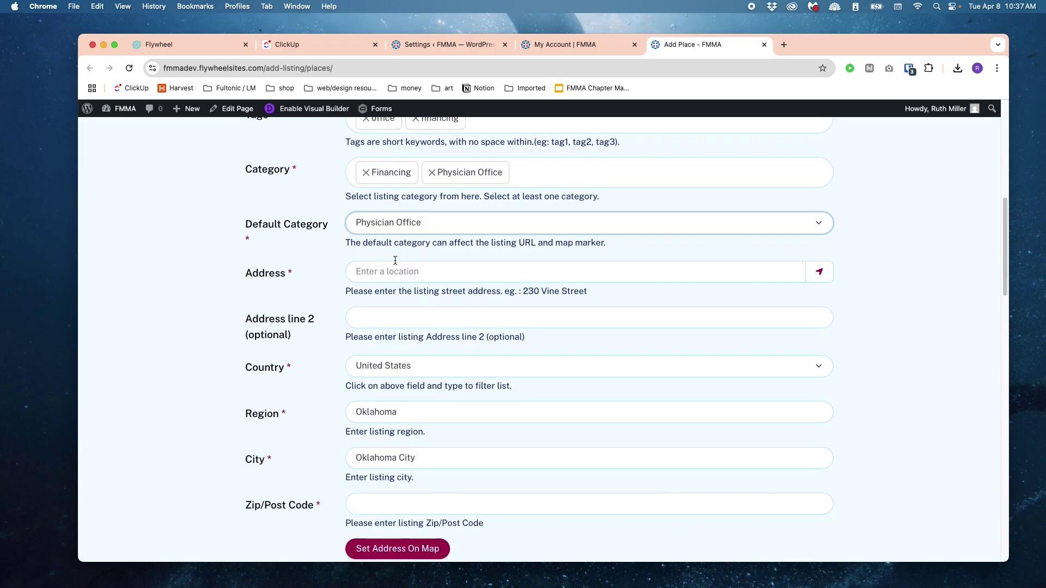
left_click(402, 275)
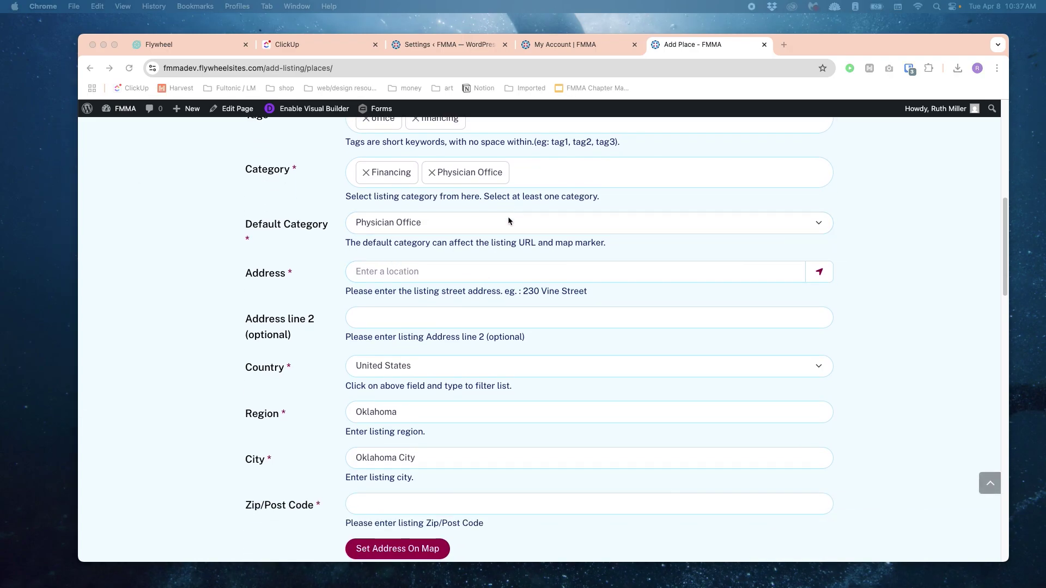
key("super+Tab")
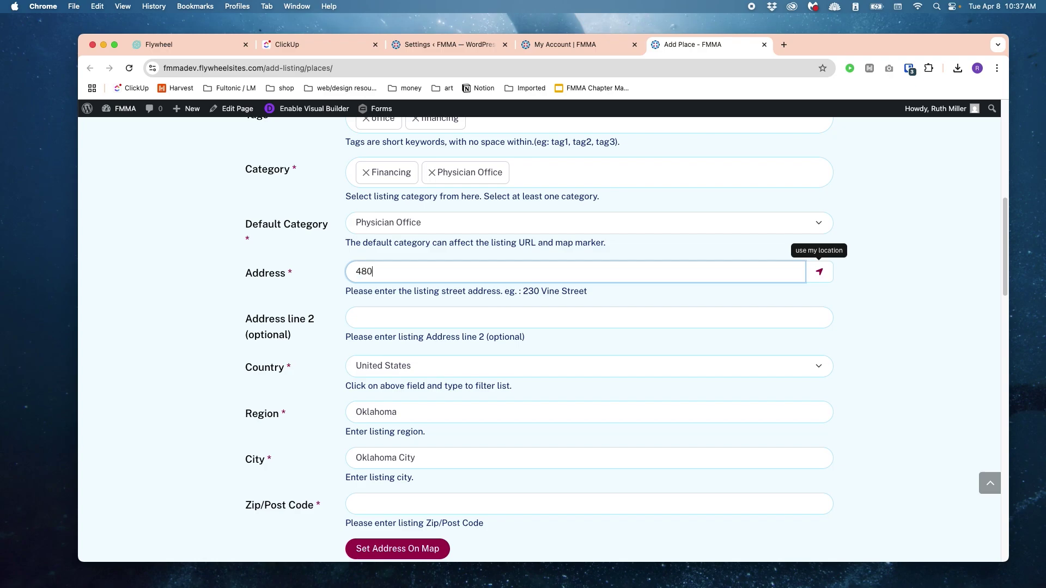
left_click(359, 317)
type("Suite 20")
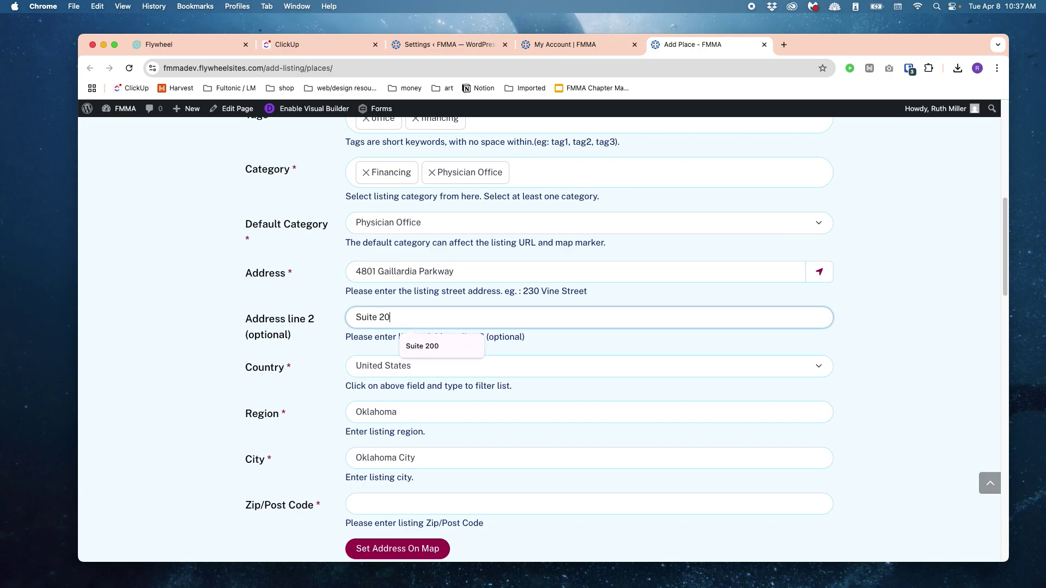
type("0")
Step: Complete country, region and city, and set the zip code to 73142
key("Tab")
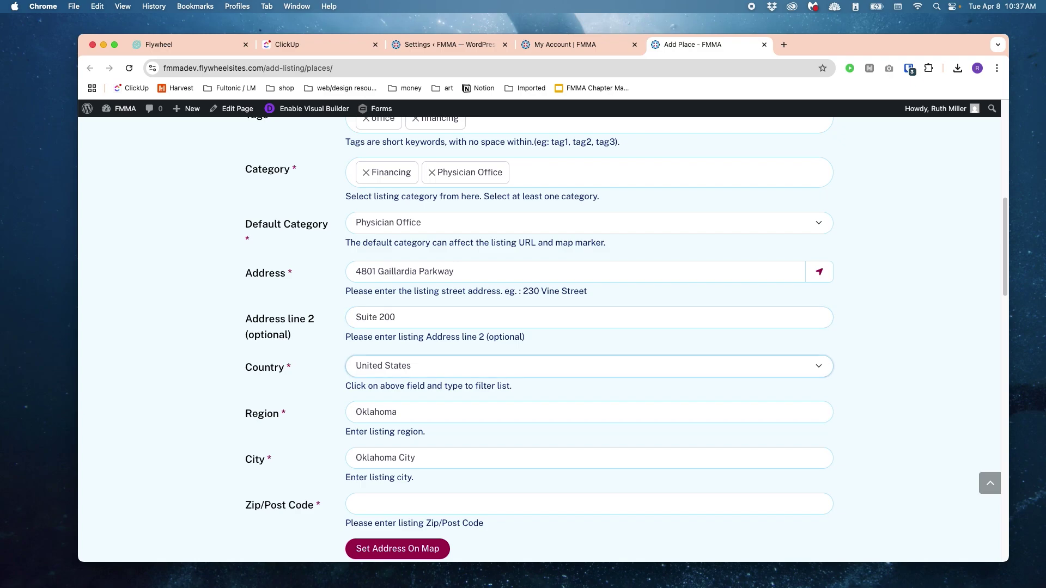
key("Tab")
scroll(411, 367, "down", 2)
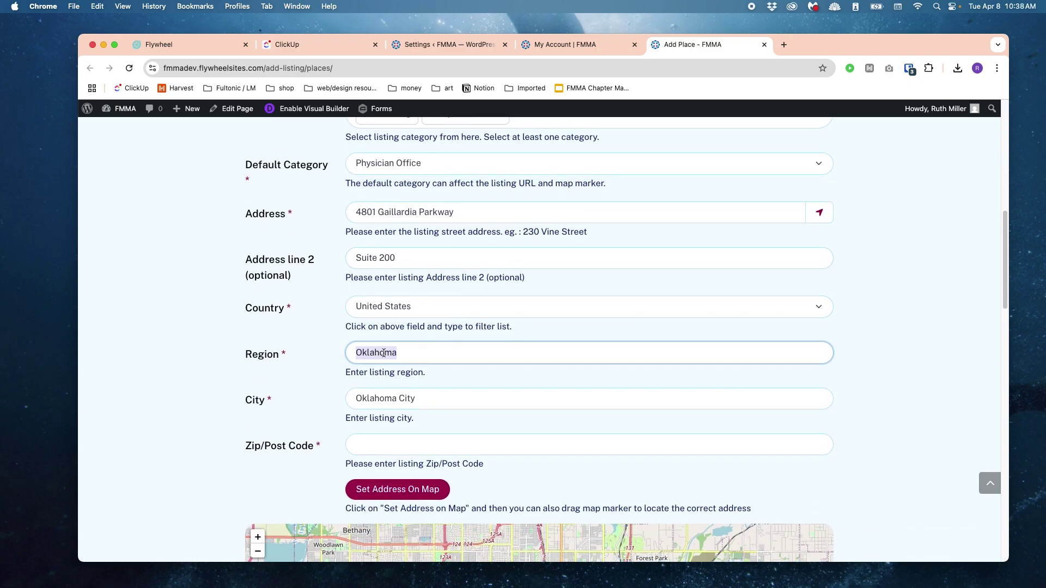
scroll(543, 377, "down", 2)
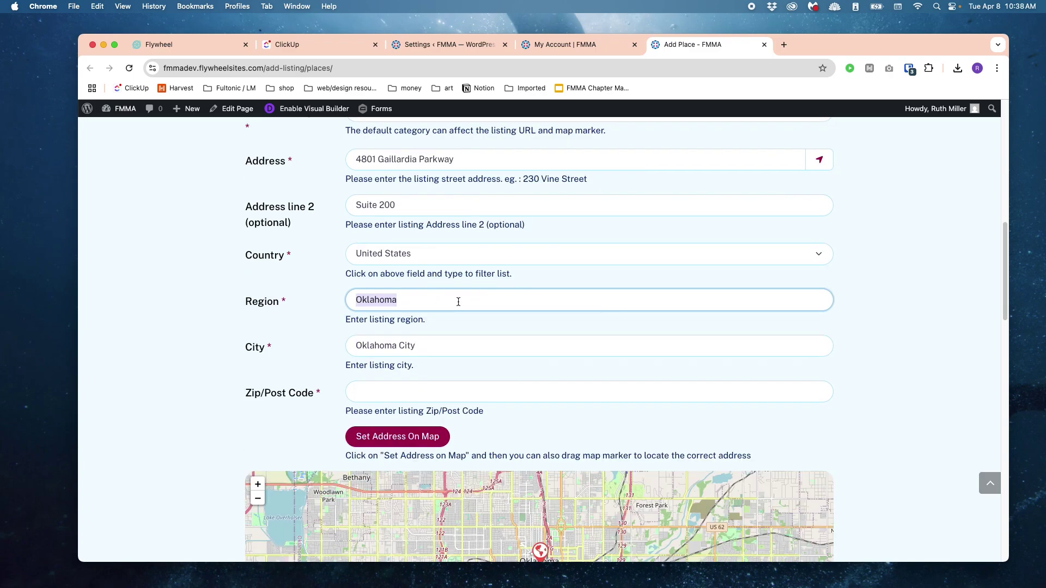
left_click(463, 341)
scroll(532, 324, "down", 3)
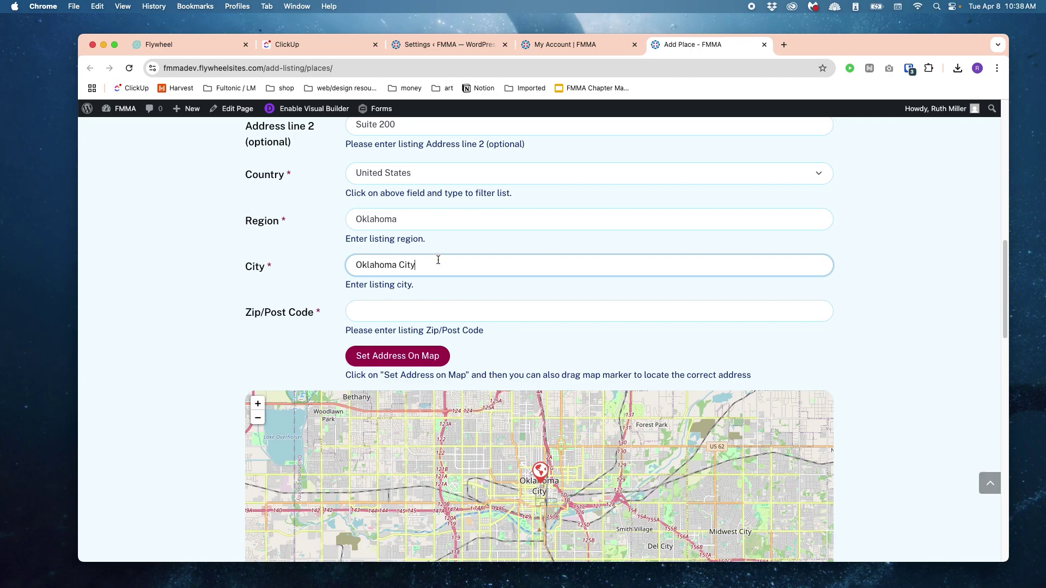
left_click(450, 310)
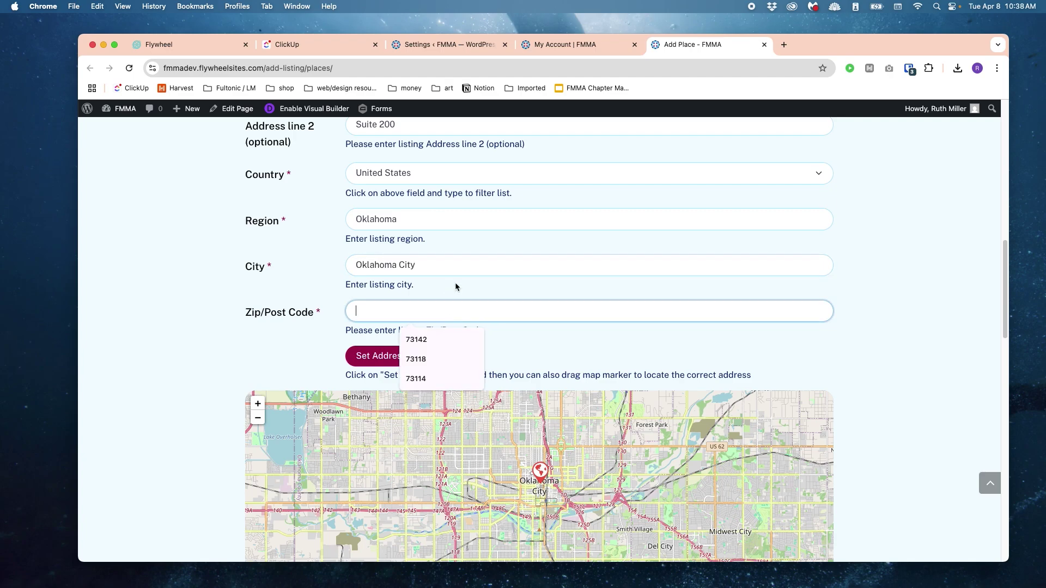
type("7314")
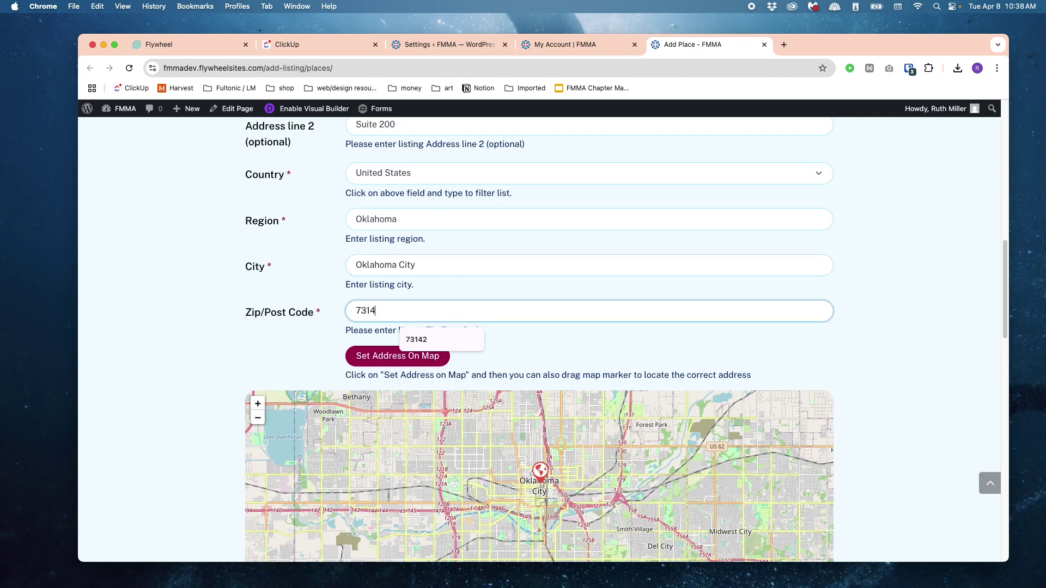
type("2")
left_click(635, 345)
scroll(636, 344, "down", 3)
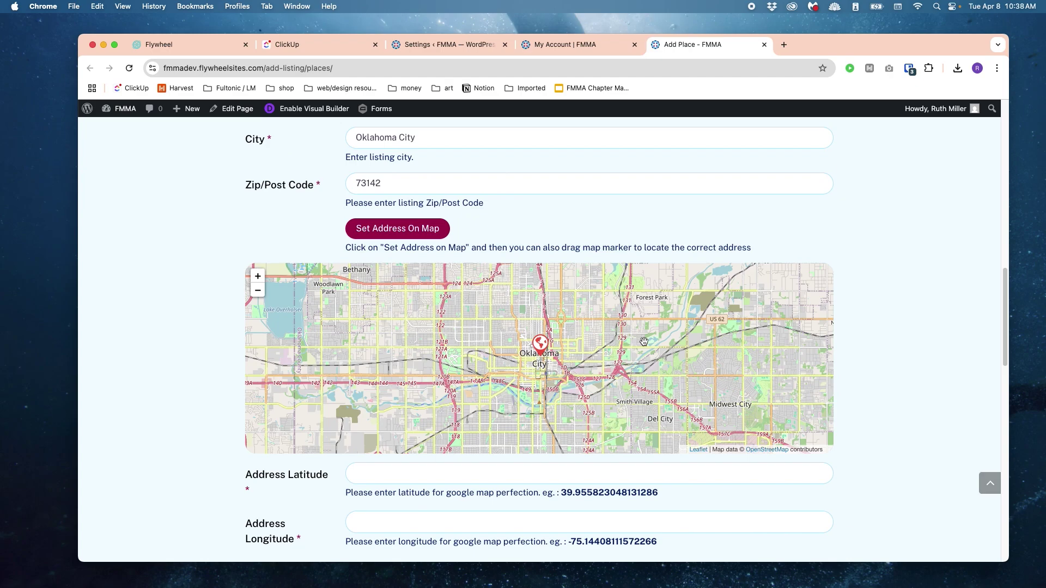
left_click(418, 235)
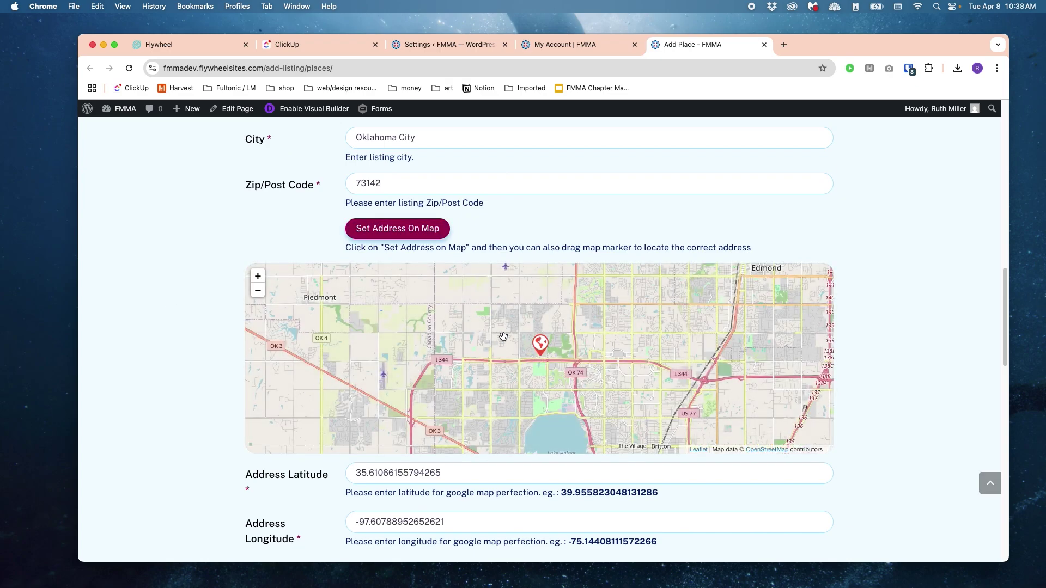
scroll(852, 463, "down", 2)
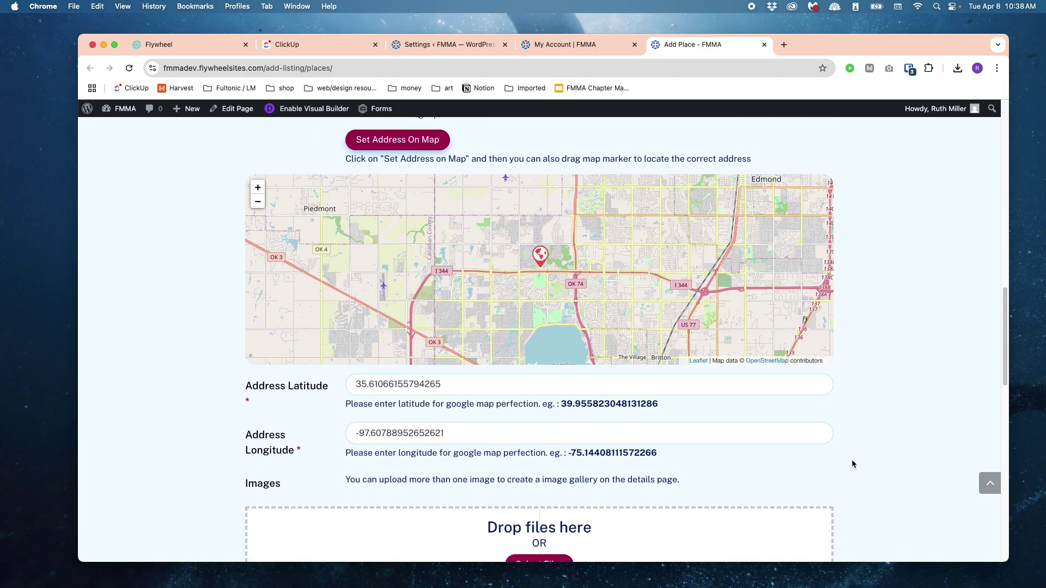
scroll(851, 459, "down", 1)
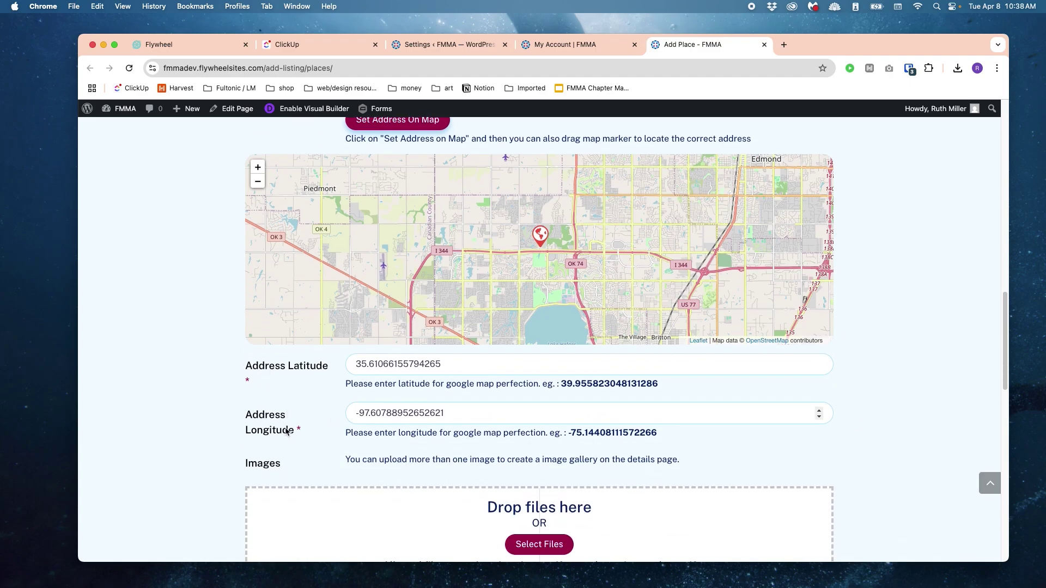
scroll(286, 432, "down", 5)
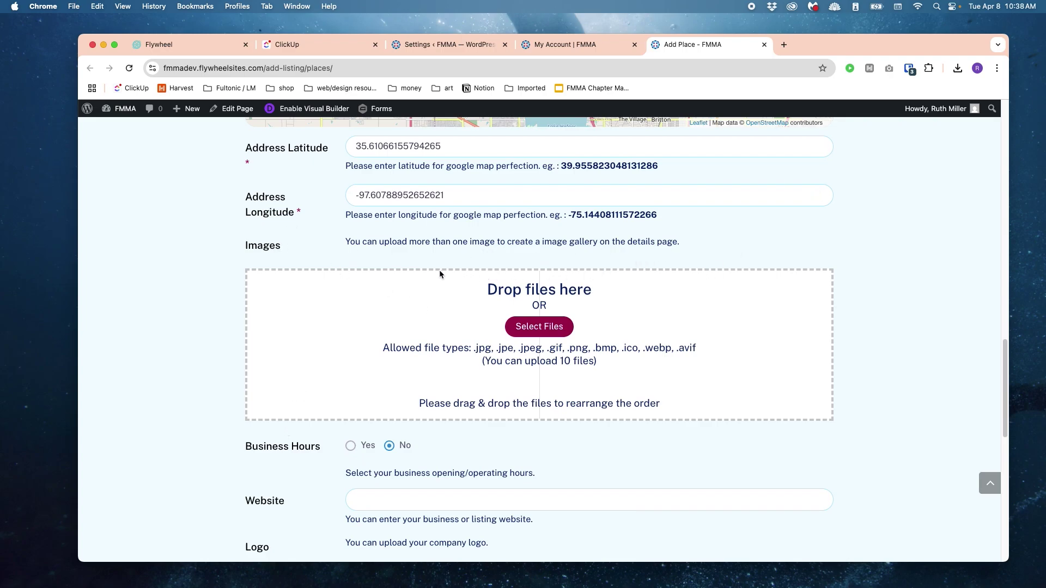
Step: Upload Past FMMA Conferences.webp from the Desktop to the Images gallery
left_click(551, 329)
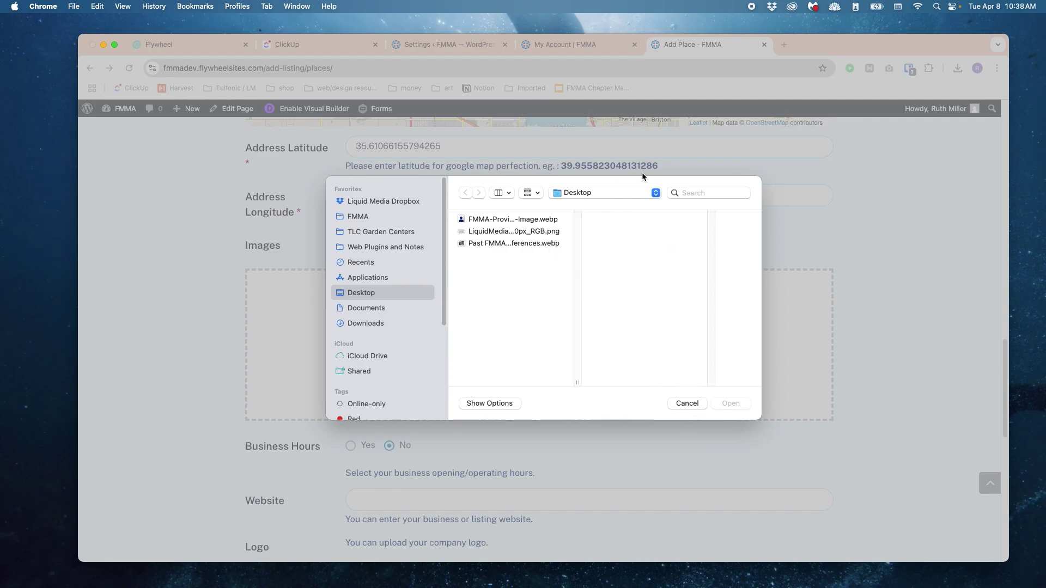
left_click(490, 244)
left_click(731, 403)
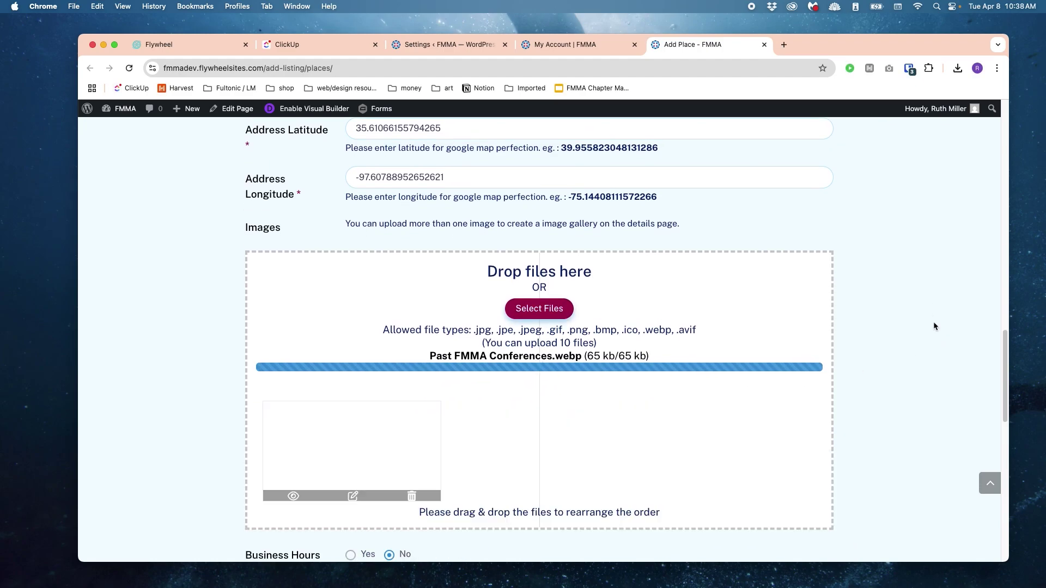
scroll(934, 326, "down", 3)
scroll(519, 369, "down", 2)
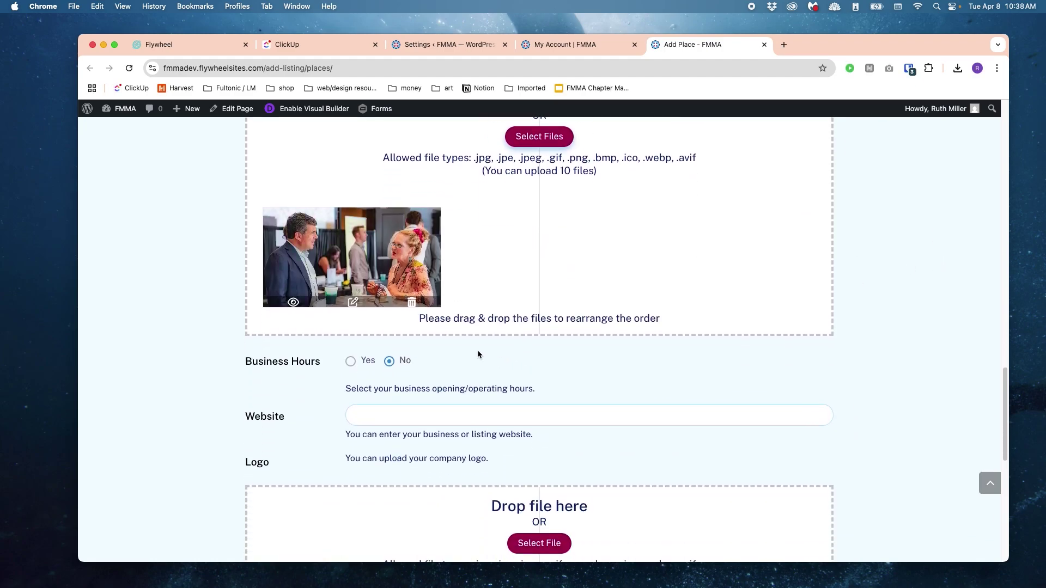
Step: Turn on business hours and add Saturday hours of 12:00 PM–3:00 PM
left_click(352, 361)
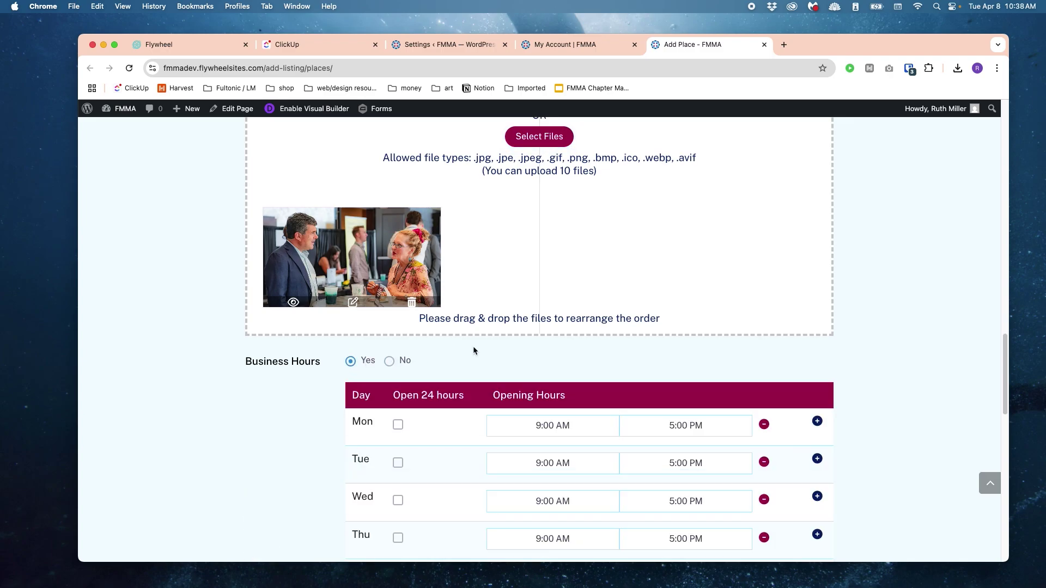
scroll(518, 345, "down", 5)
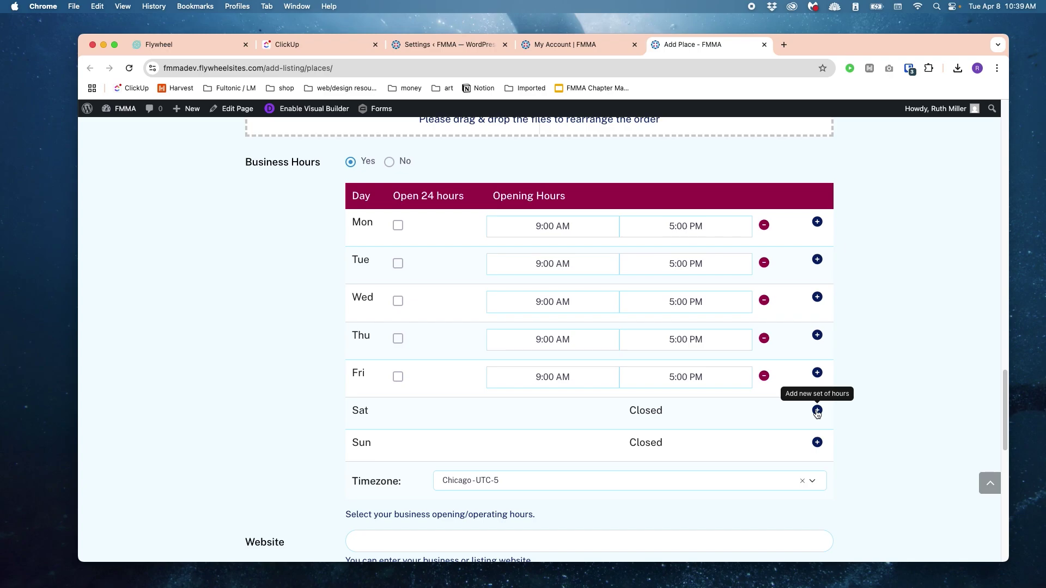
left_click(817, 412)
left_click(537, 414)
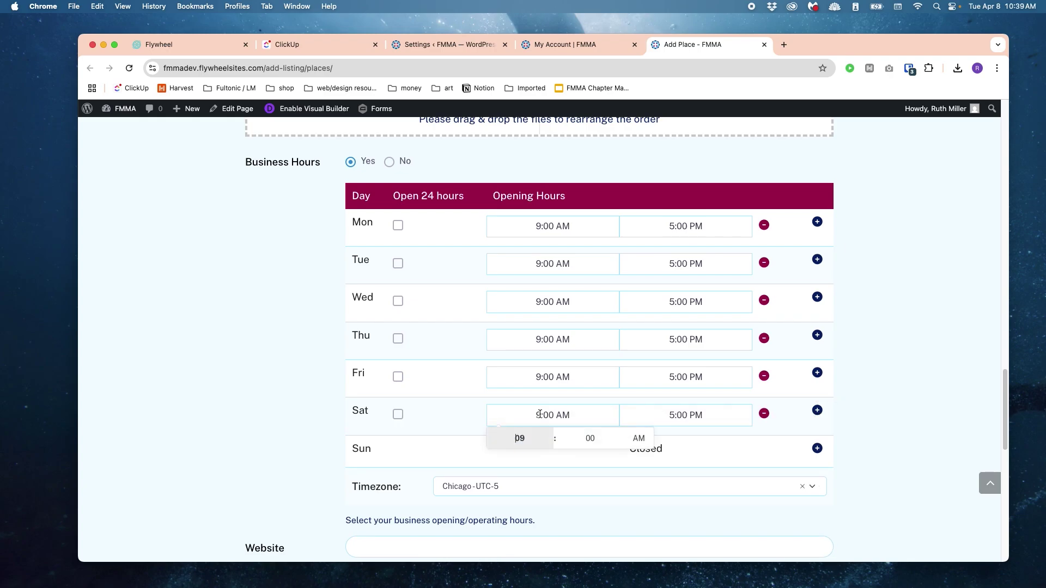
left_click(540, 415)
type("12")
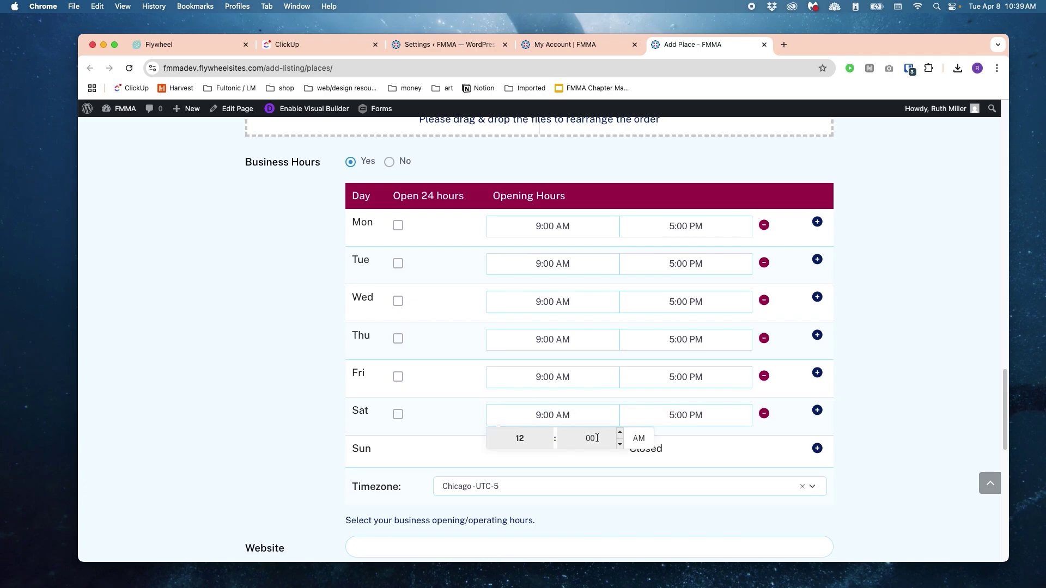
left_click(637, 438)
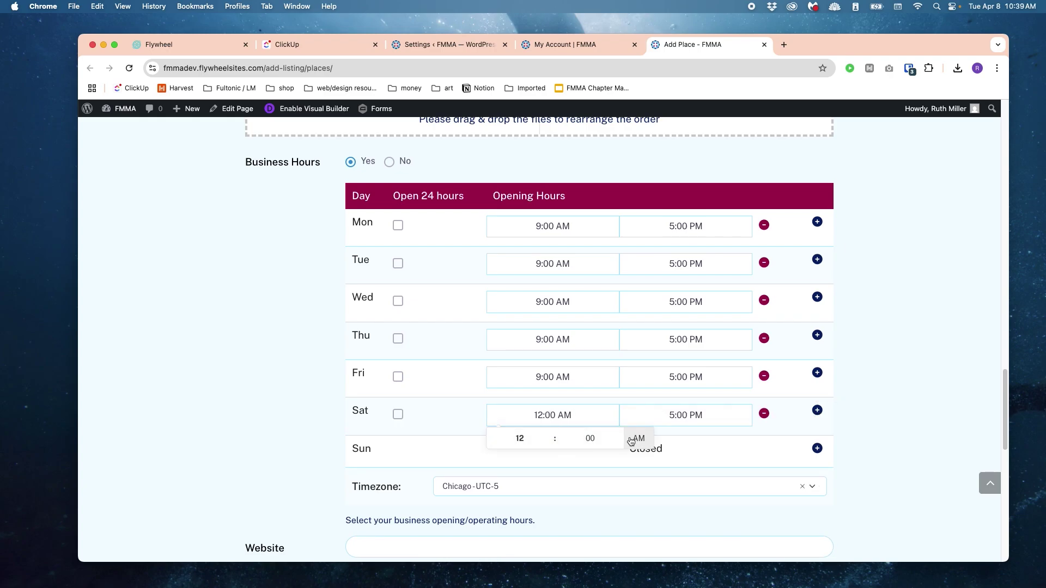
left_click(667, 410)
type("3")
left_click(904, 363)
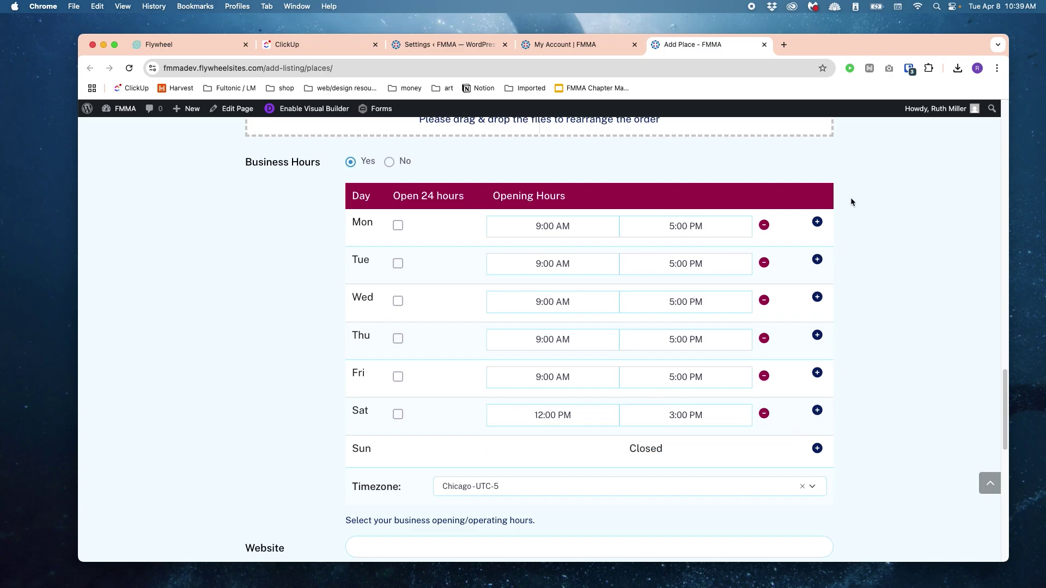
Step: Keep Monday at 9:00 AM–5:00 PM and make Tuesday open 24 hours
left_click(763, 225)
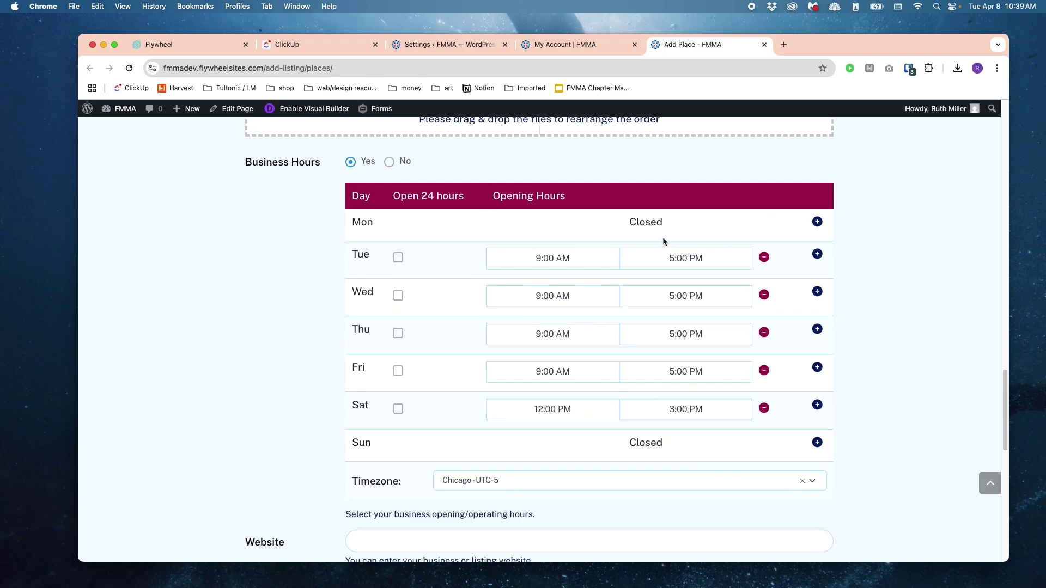
left_click(817, 223)
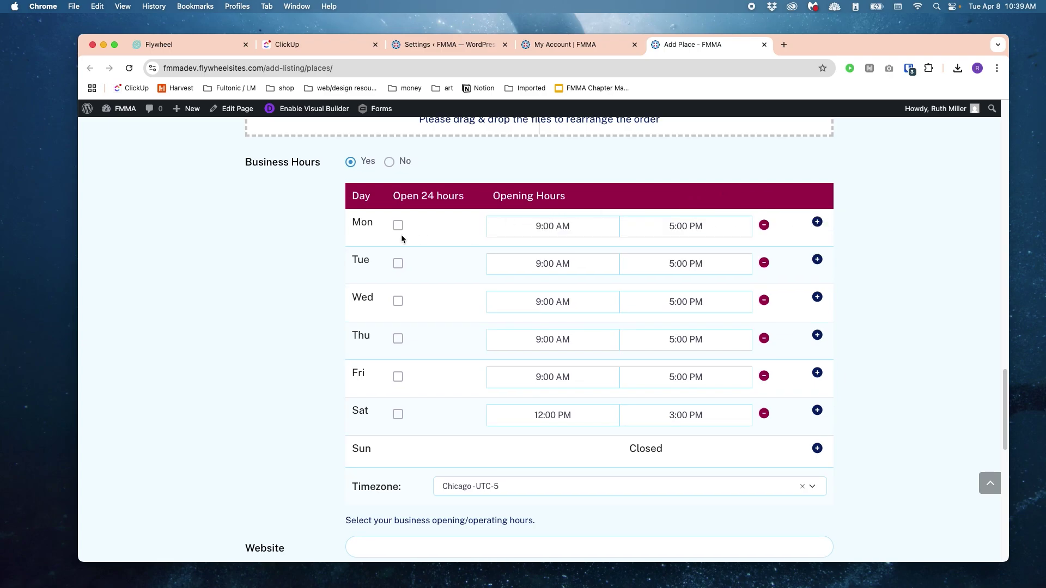
left_click(397, 263)
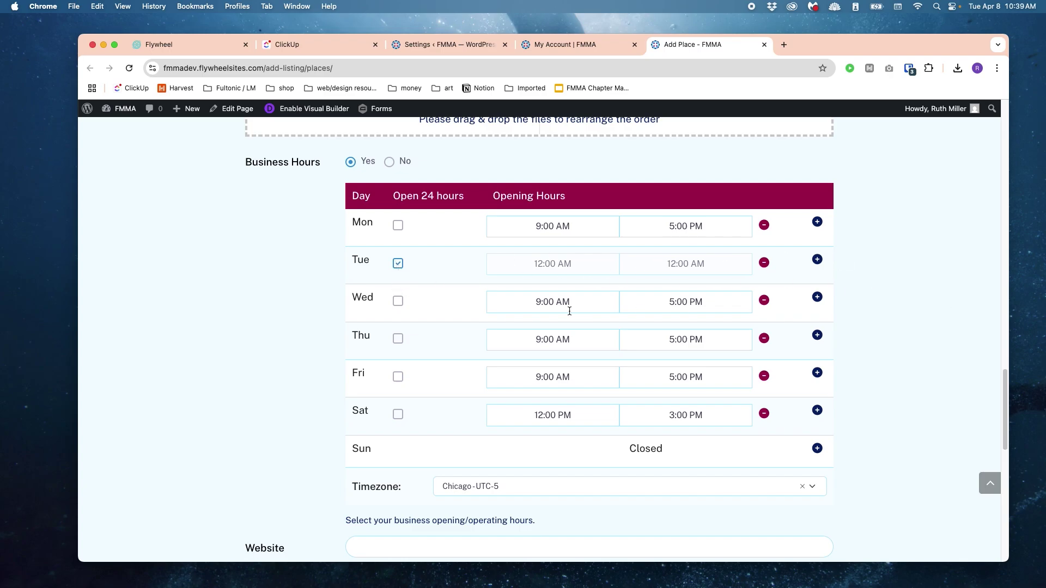
scroll(878, 291, "down", 2)
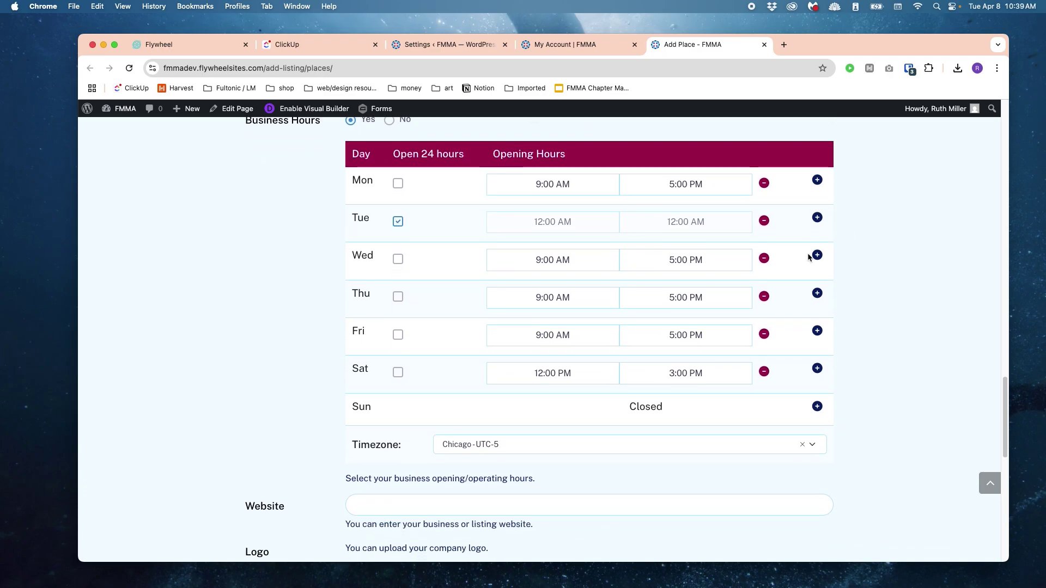
scroll(860, 258, "down", 2)
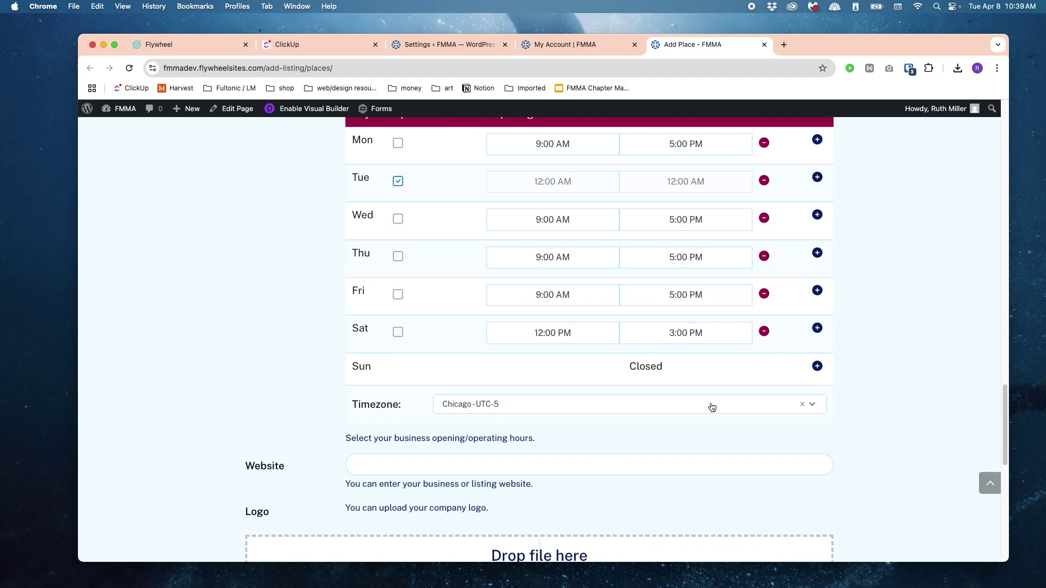
left_click(711, 406)
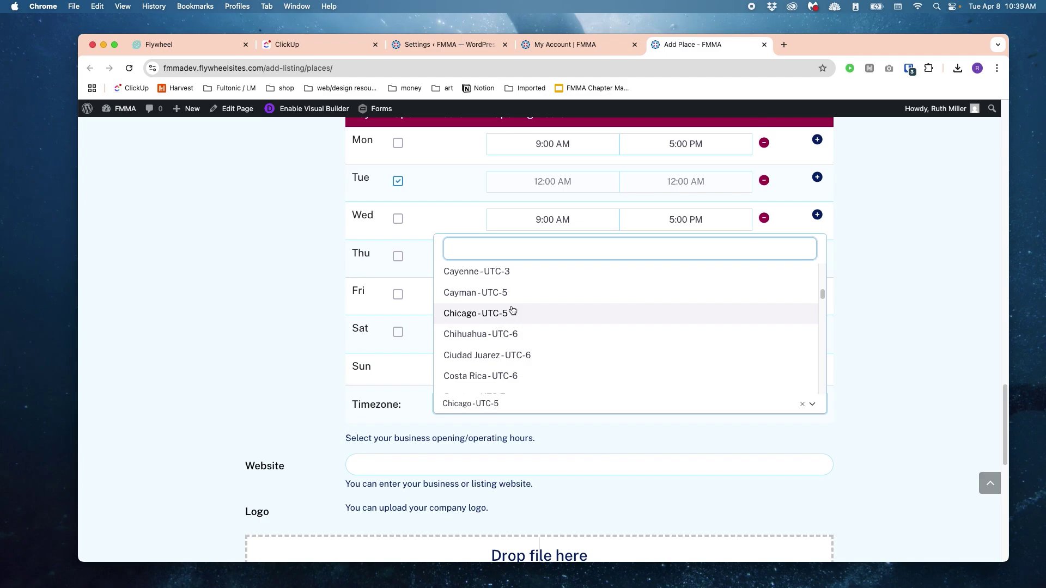
scroll(513, 314, "down", 5)
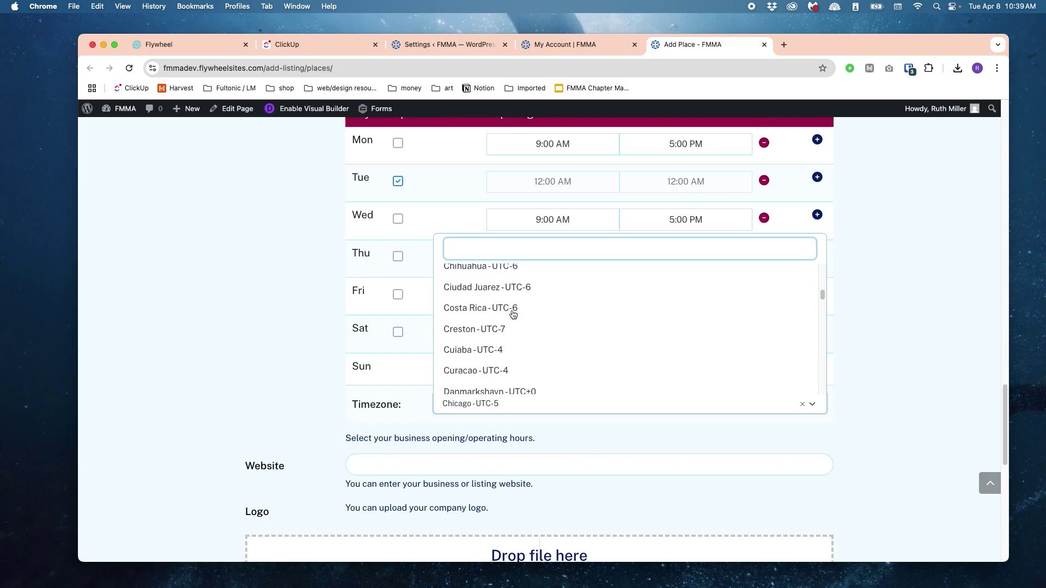
scroll(513, 314, "up", 10)
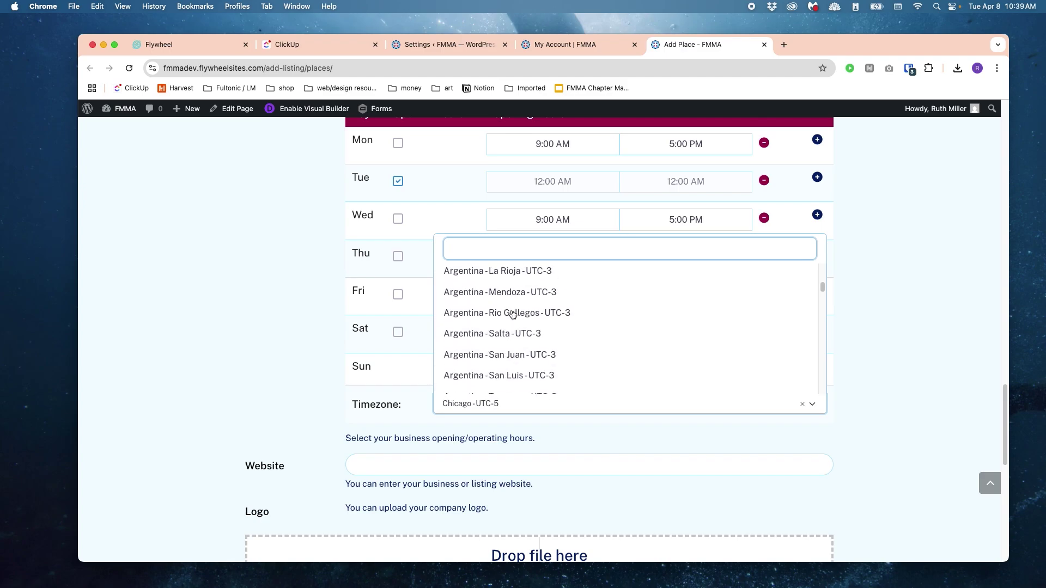
scroll(514, 314, "down", 15)
scroll(514, 314, "down", 5)
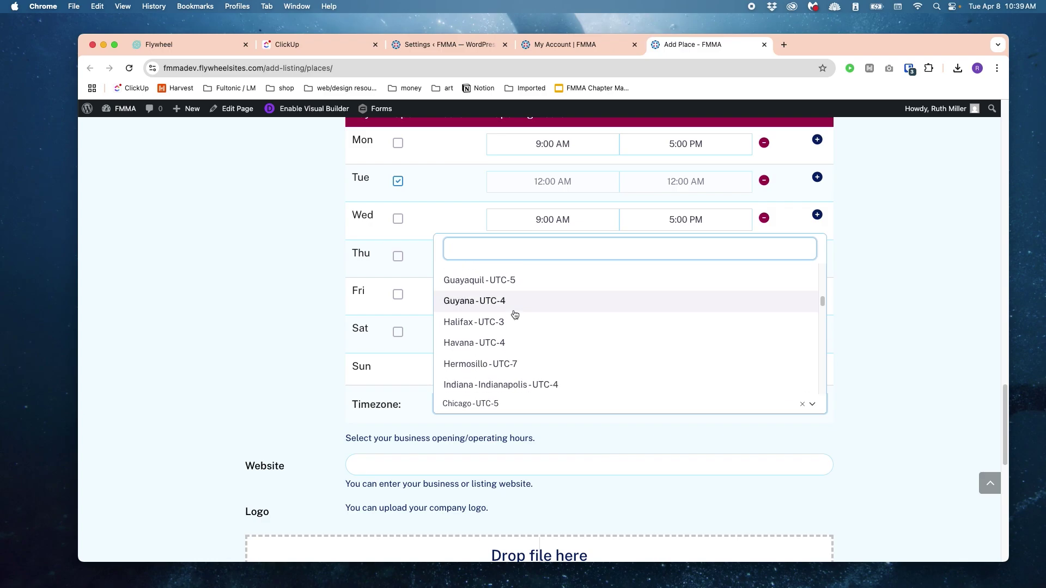
left_click(322, 339)
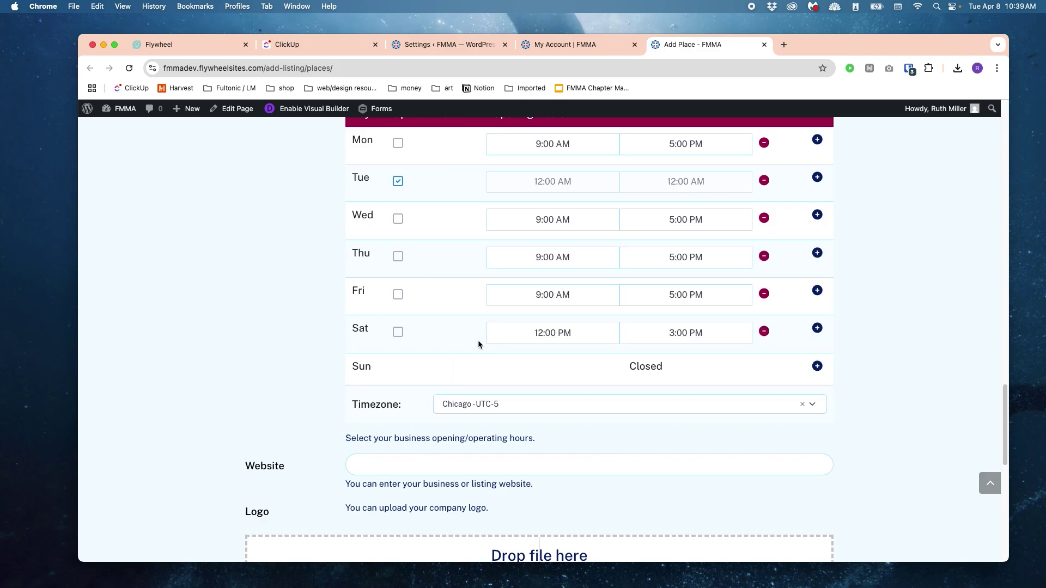
scroll(931, 326, "down", 4)
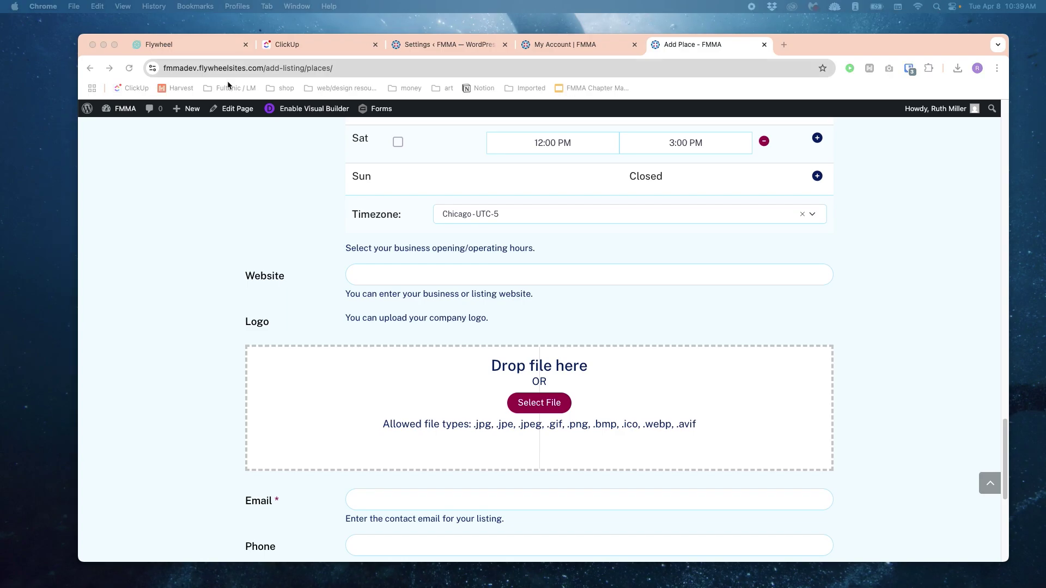
left_click(434, 268)
type("addr")
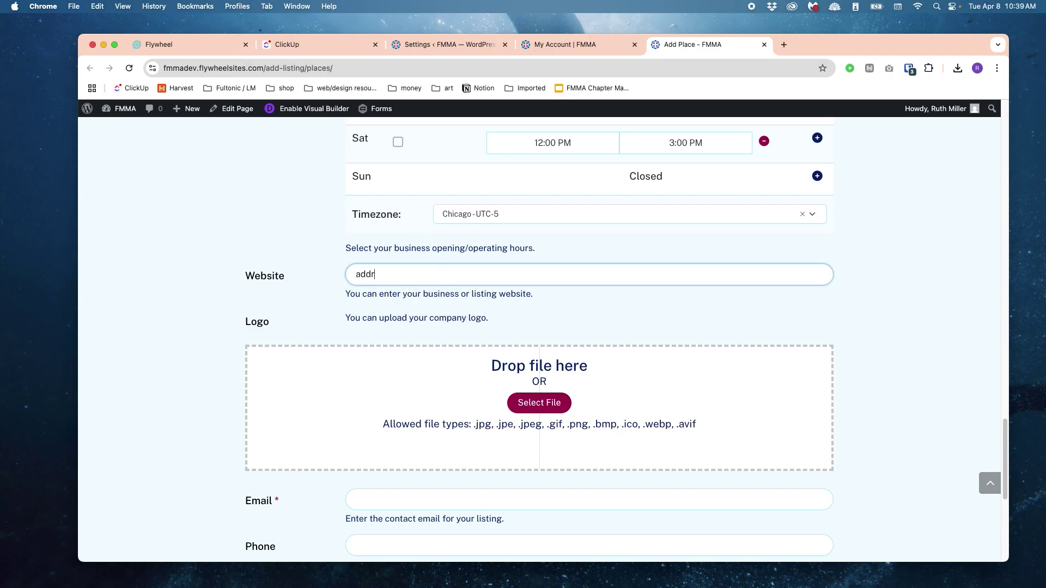
type("ess.com")
key("super+a")
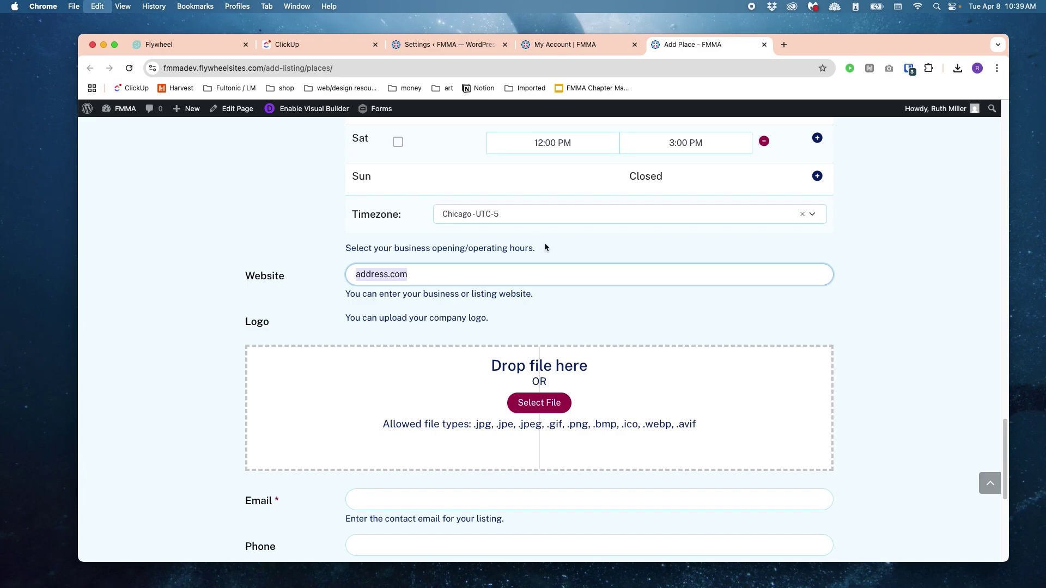
type("https://liquid.media/")
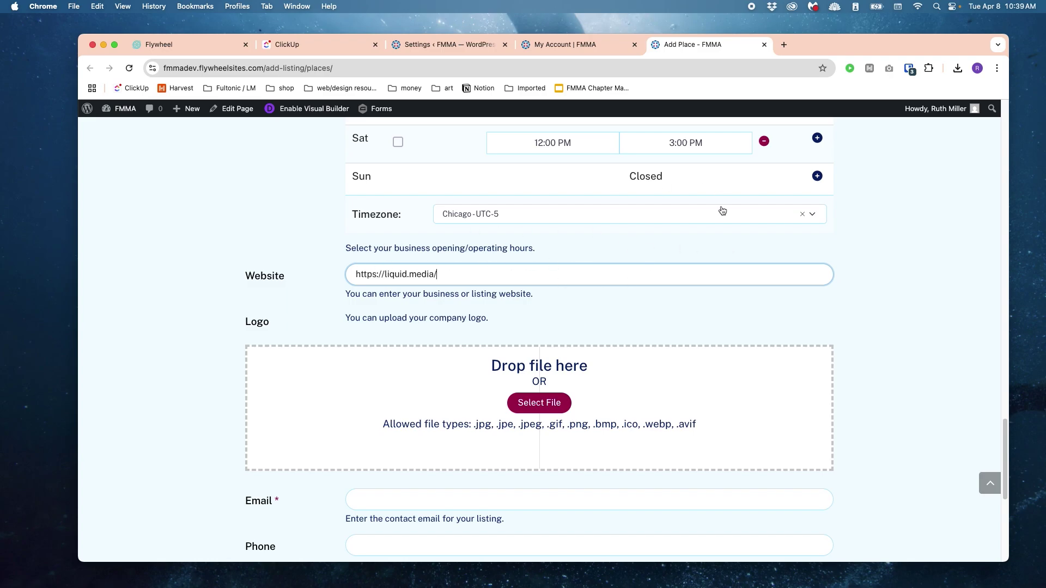
scroll(721, 210, "down", 3)
Step: Upload the LiquidMedia logo PNG from the Desktop as the listing's logo
left_click(546, 284)
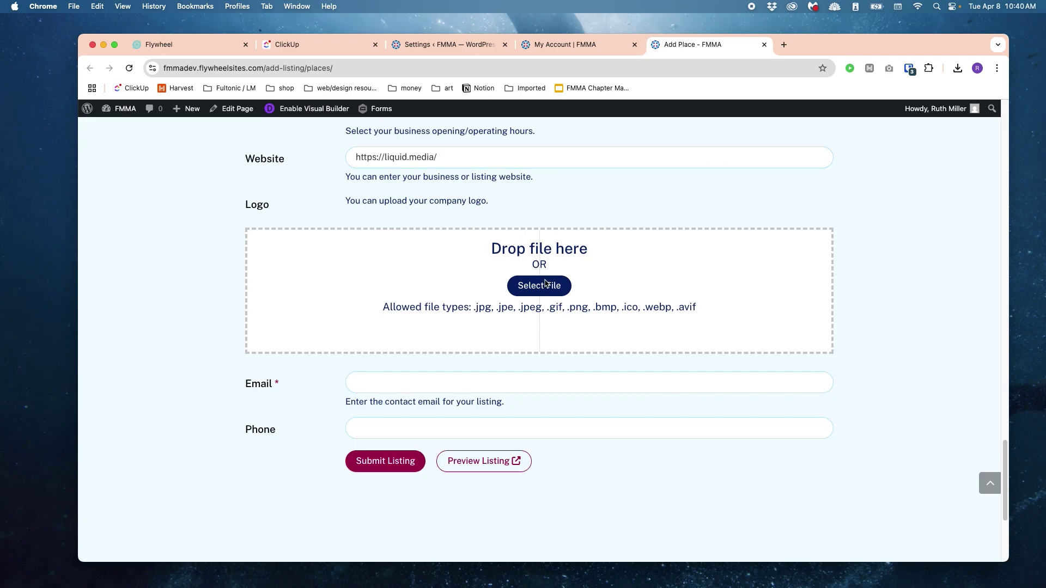
left_click(537, 219)
left_click(544, 233)
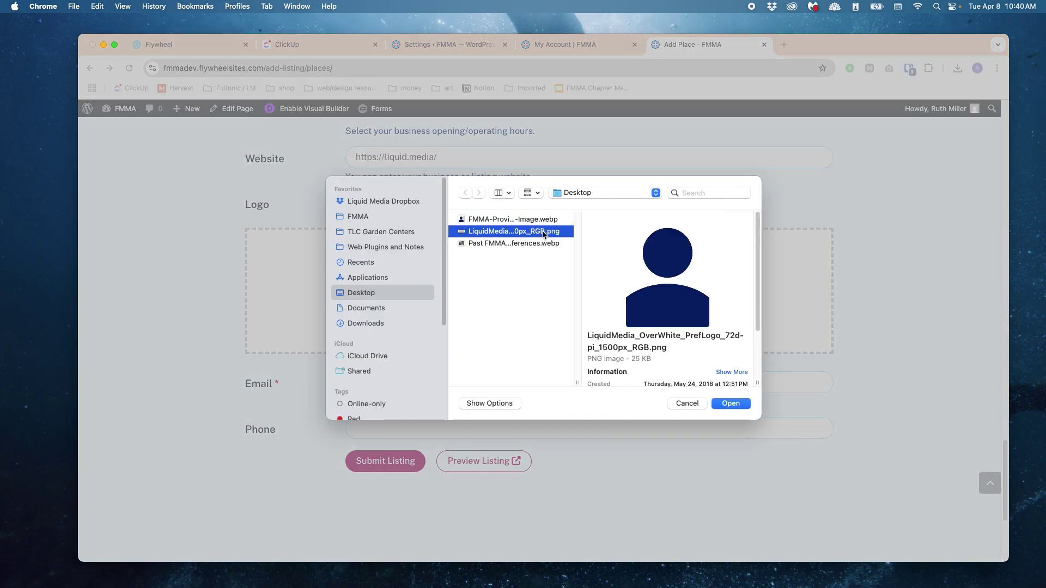
left_click(731, 403)
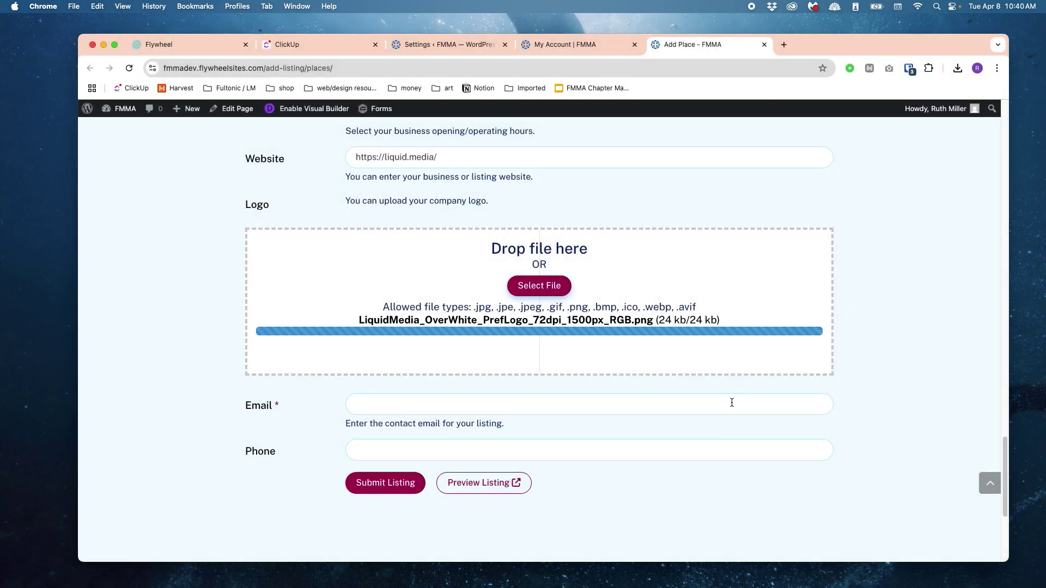
Step: Enter the contact e-mail and phone number, then preview the listing
left_click(518, 395)
type("cp")
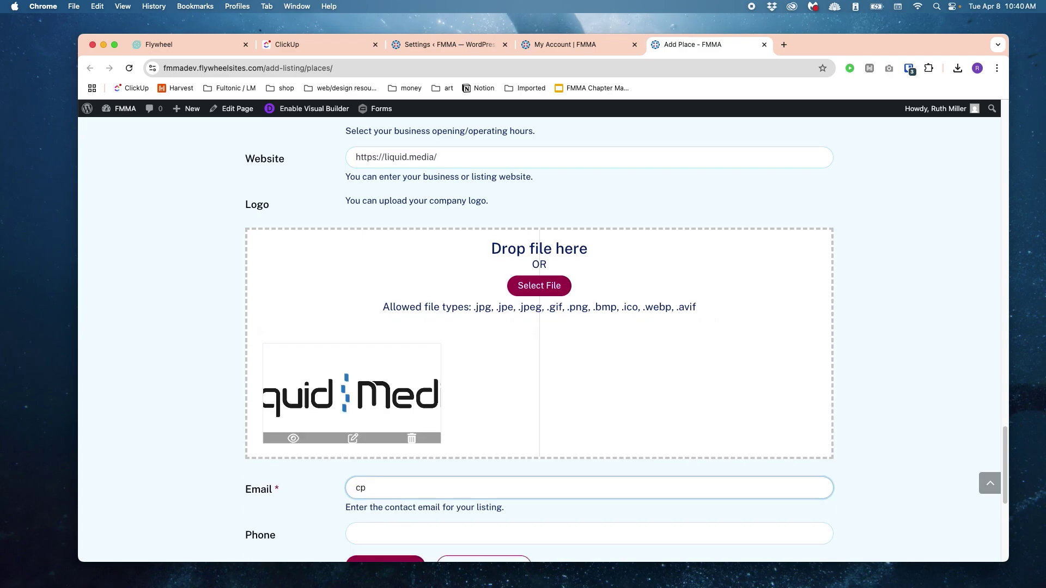
key("BackSpace")
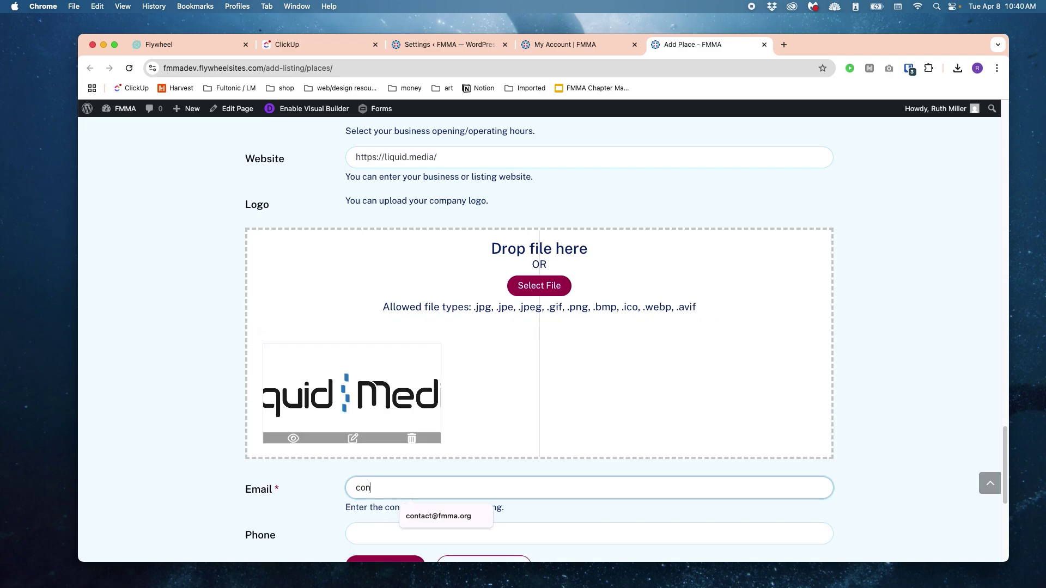
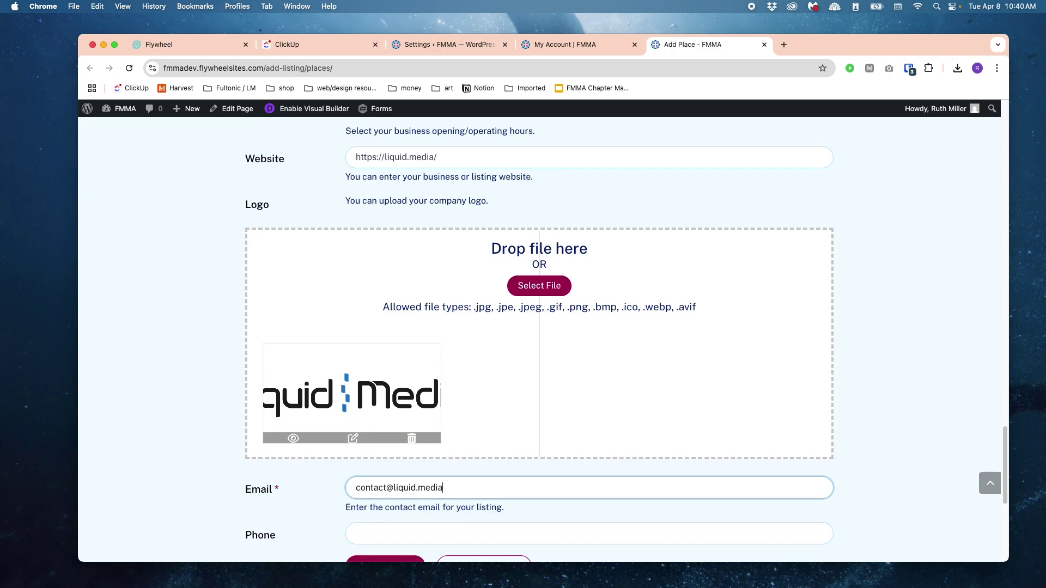
key("Tab")
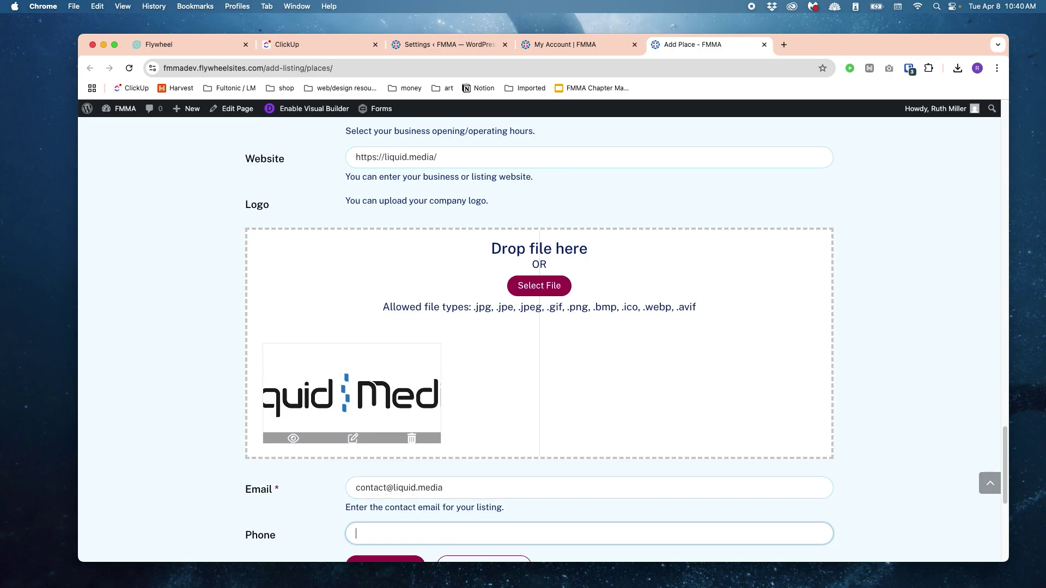
type("1234567890")
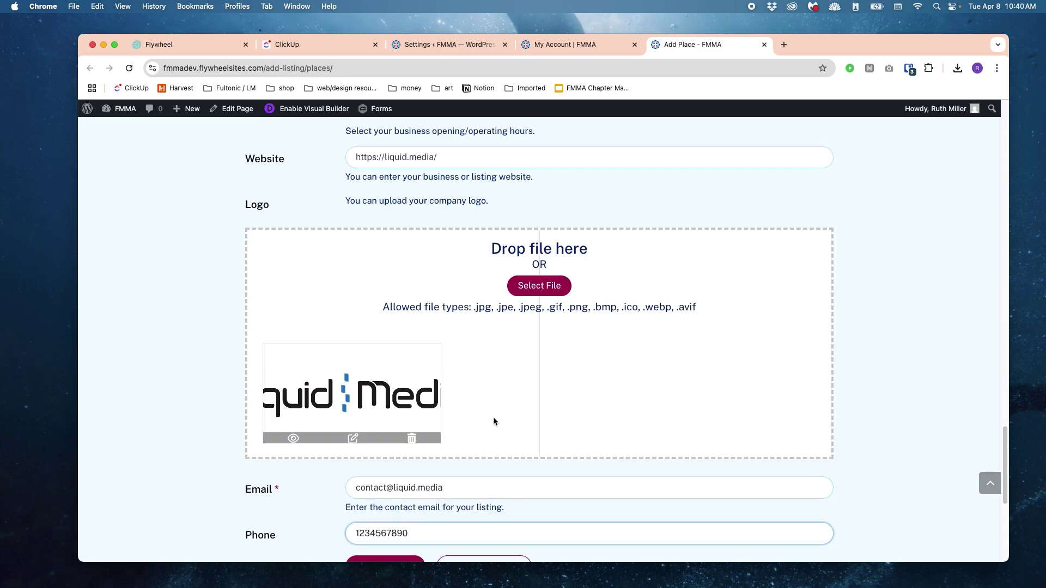
scroll(494, 421, "down", 5)
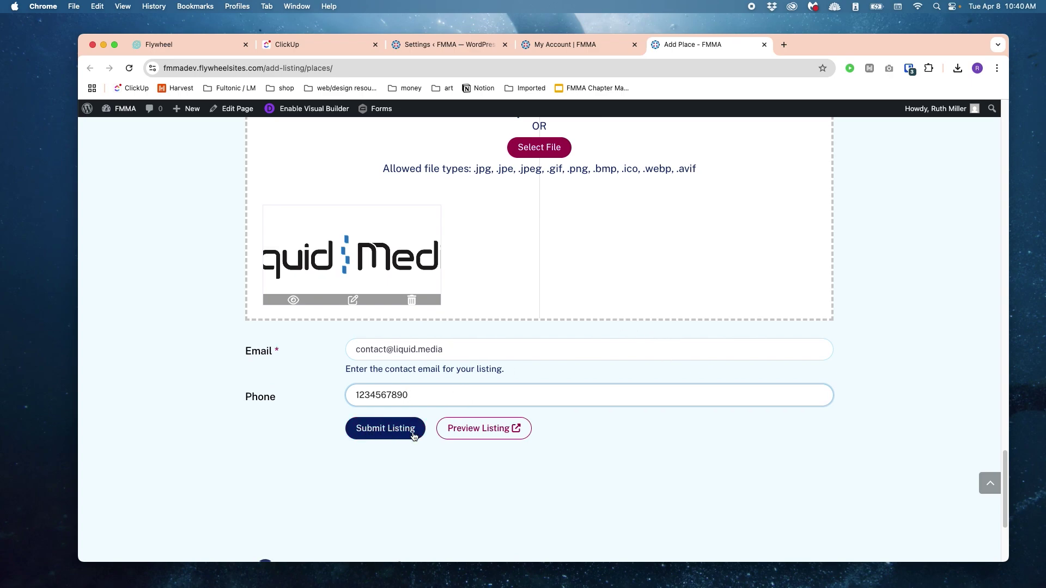
left_click(478, 431)
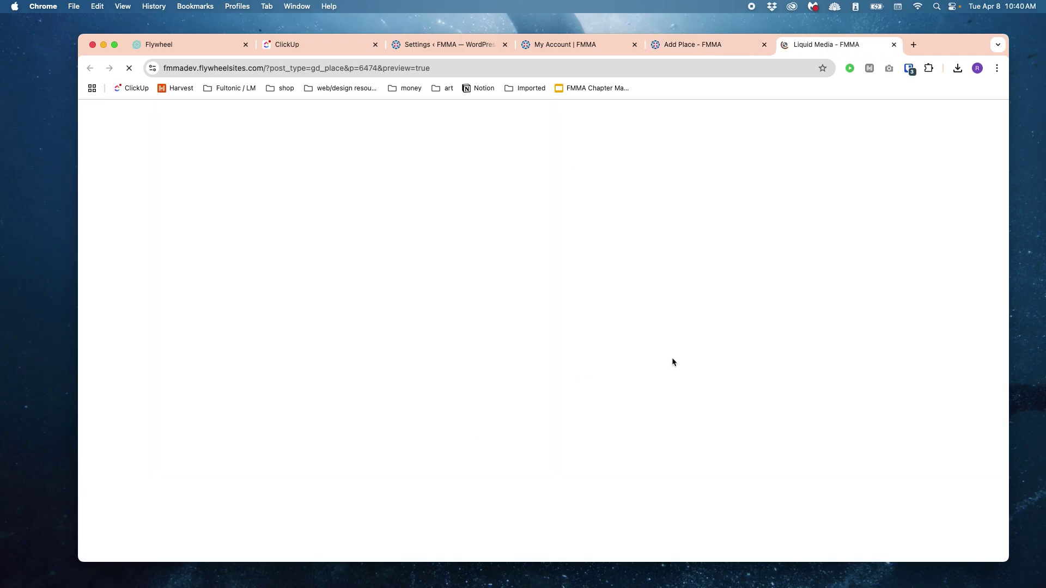
Step: Check the Liquid Media preview's enlarged photo, close the preview, and submit the listing
scroll(626, 361, "down", 1)
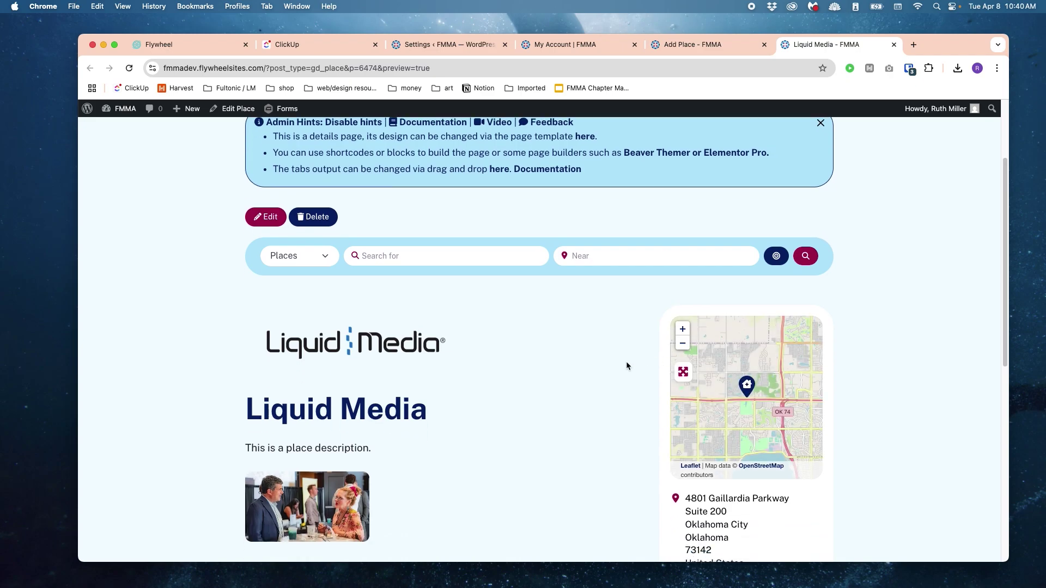
scroll(611, 358, "down", 3)
scroll(612, 362, "down", 1)
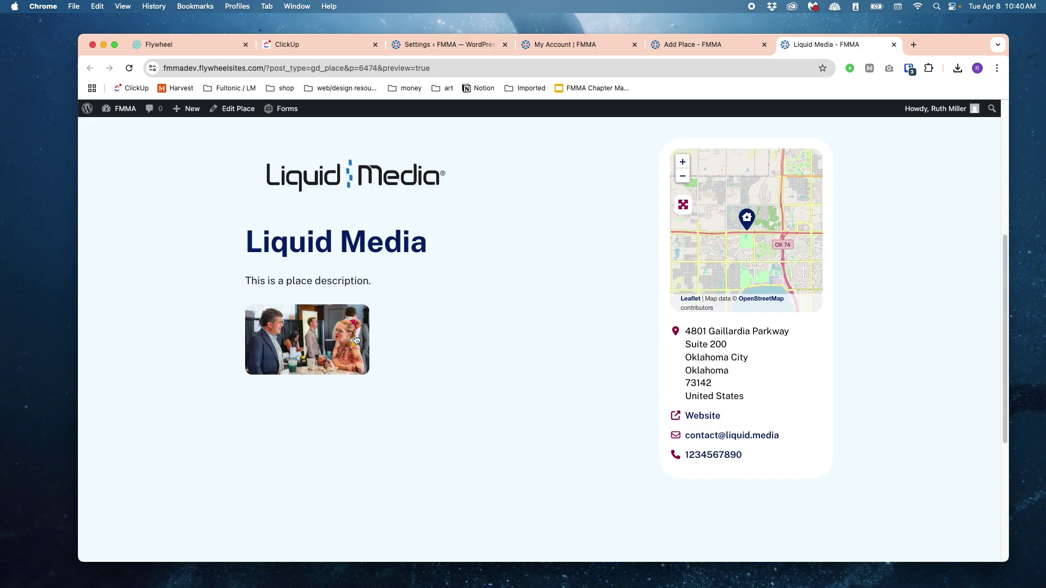
left_click(327, 339)
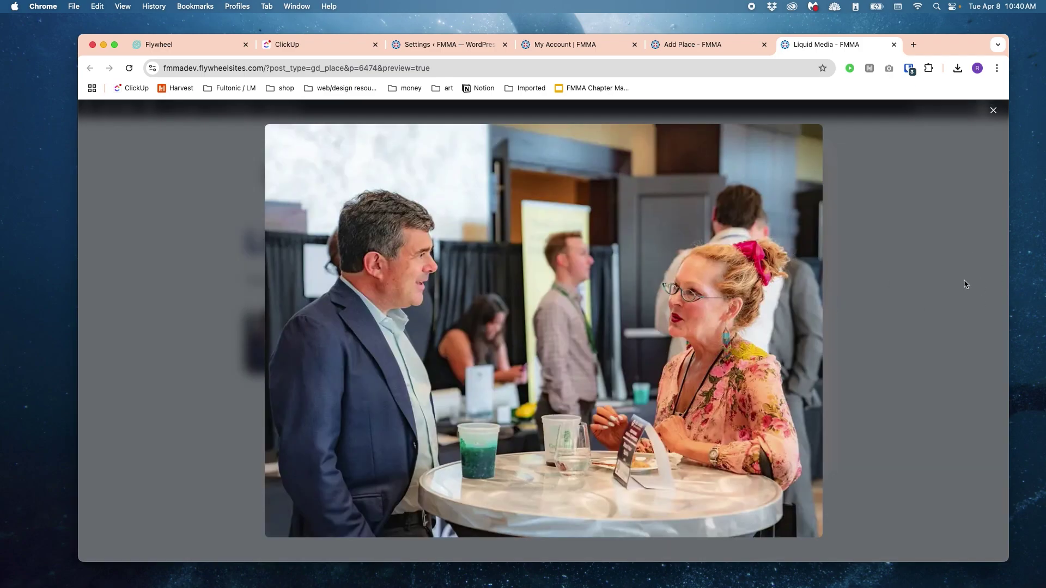
left_click(993, 110)
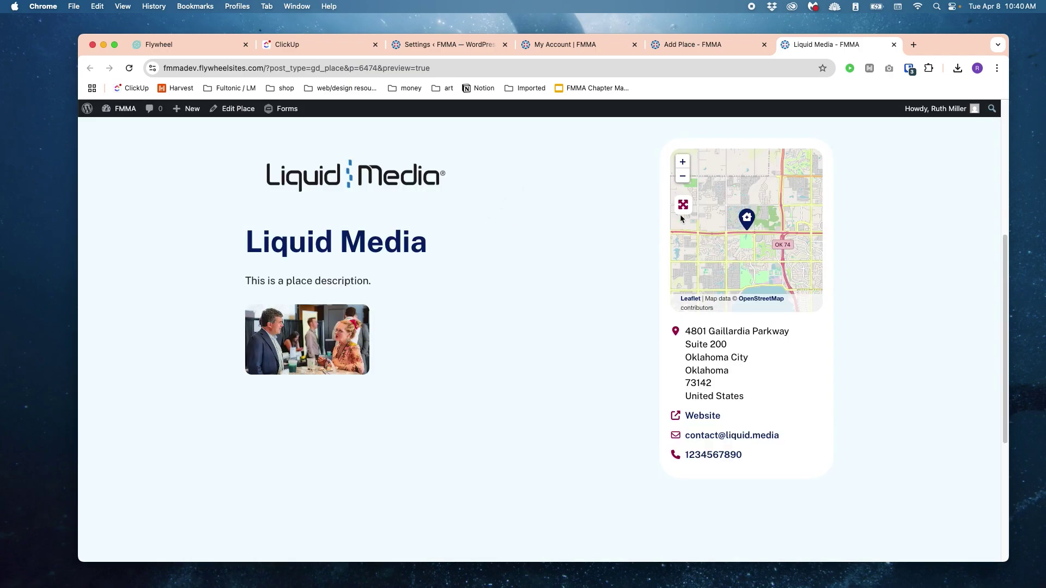
scroll(643, 430, "down", 5)
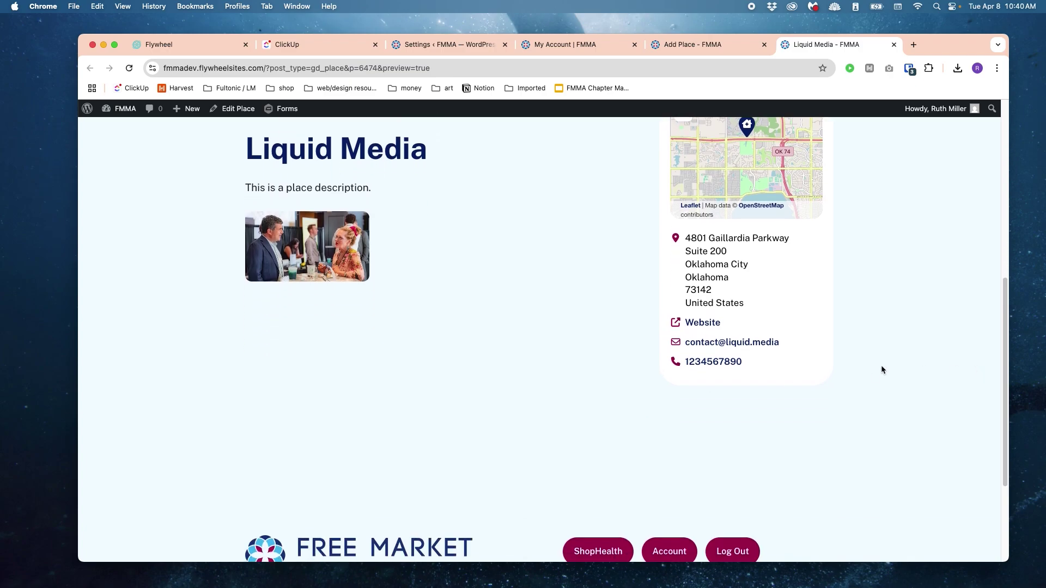
scroll(961, 315, "up", 8)
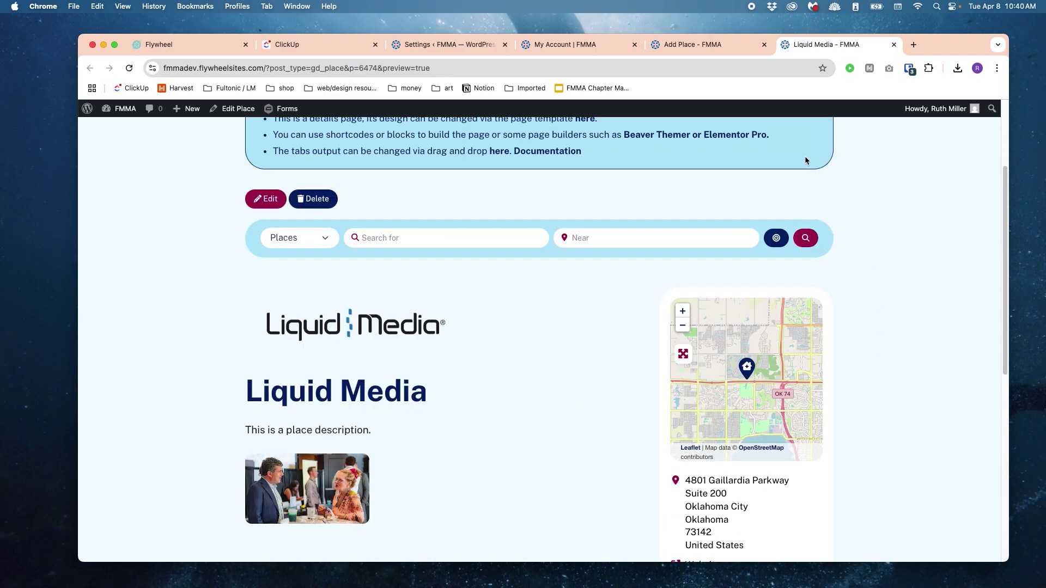
left_click(894, 44)
left_click(389, 434)
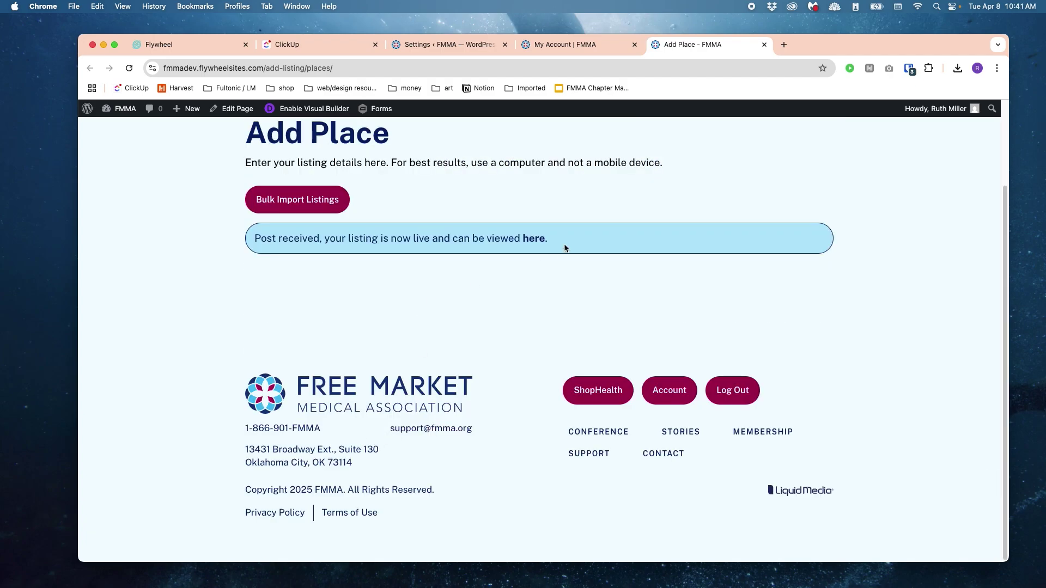
Step: View the published Liquid Media place page, then open it for editing
left_click(527, 240)
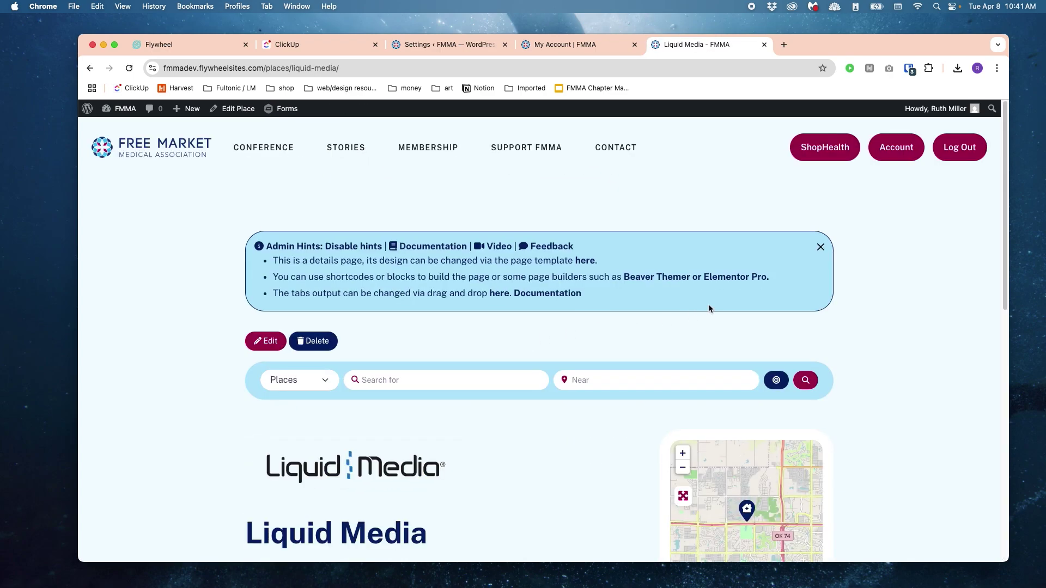
scroll(710, 309, "down", 4)
scroll(626, 283, "down", 2)
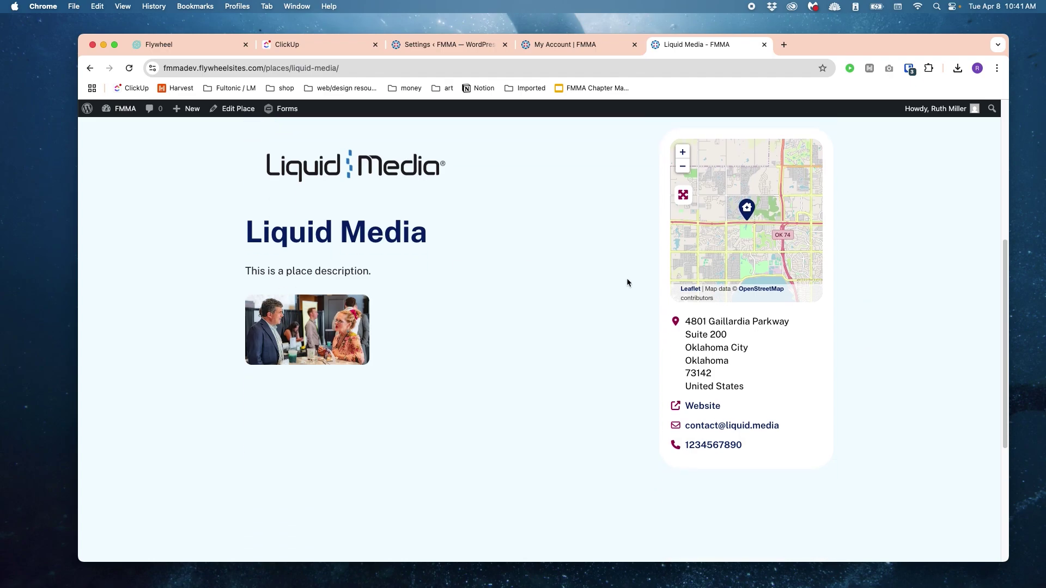
scroll(604, 313, "down", 3)
scroll(607, 309, "up", 6)
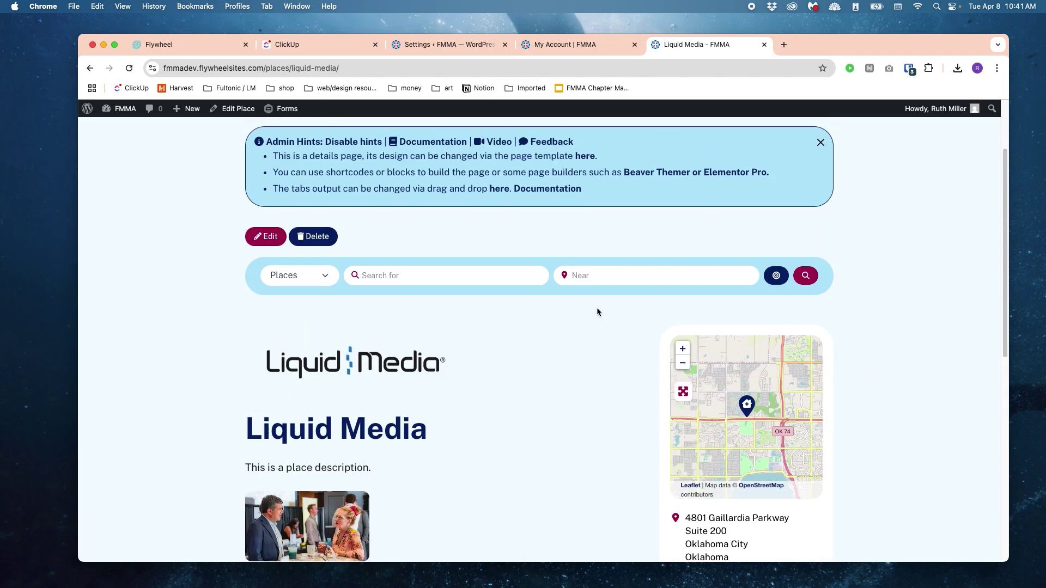
left_click(255, 234)
Step: Review the saved Liquid Media Edit Place form, including its description
scroll(599, 364, "down", 8)
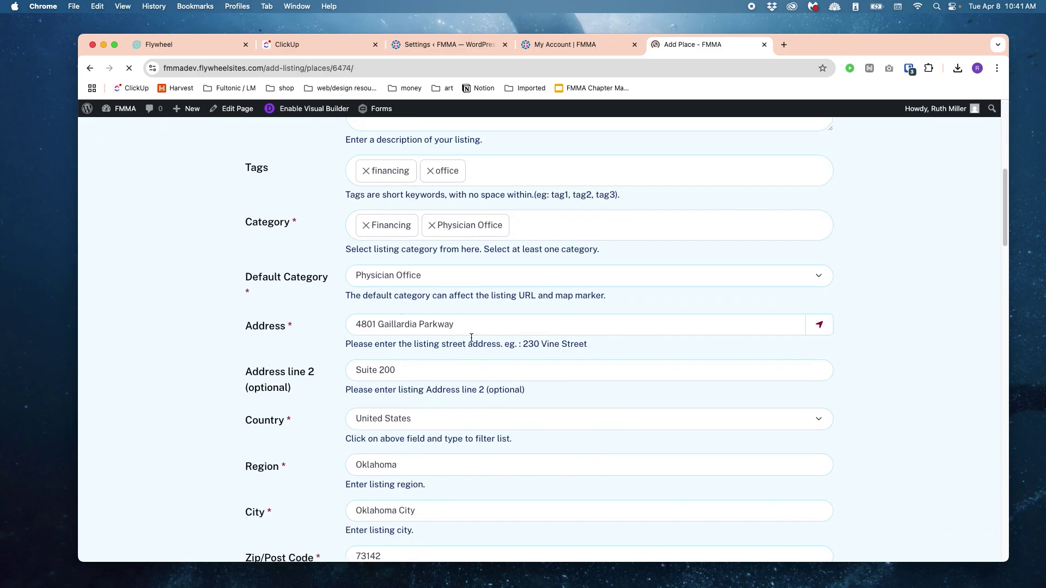
scroll(606, 366, "up", 8)
left_click(495, 367)
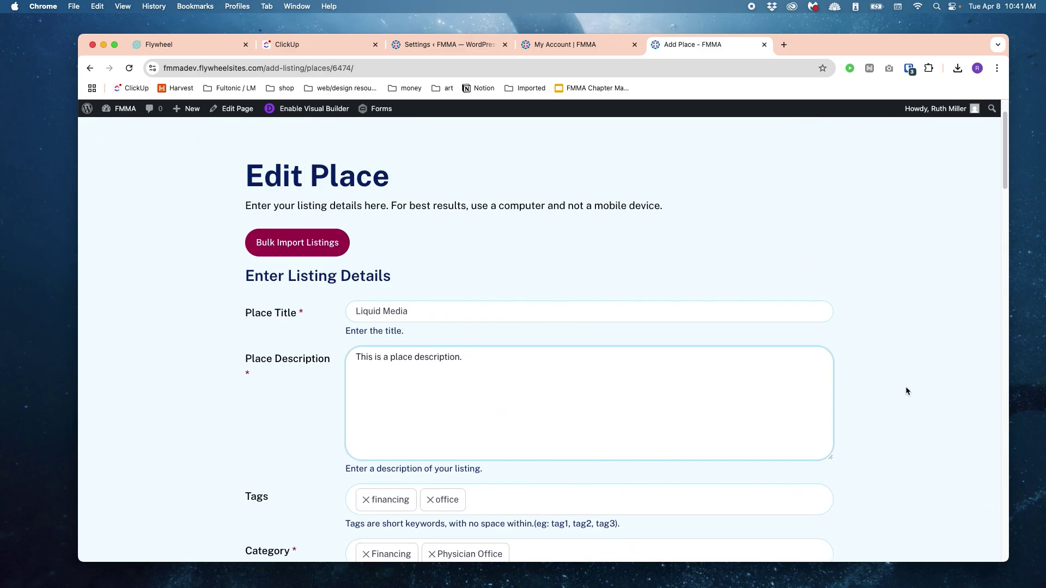
scroll(865, 330, "down", 15)
scroll(742, 369, "down", 5)
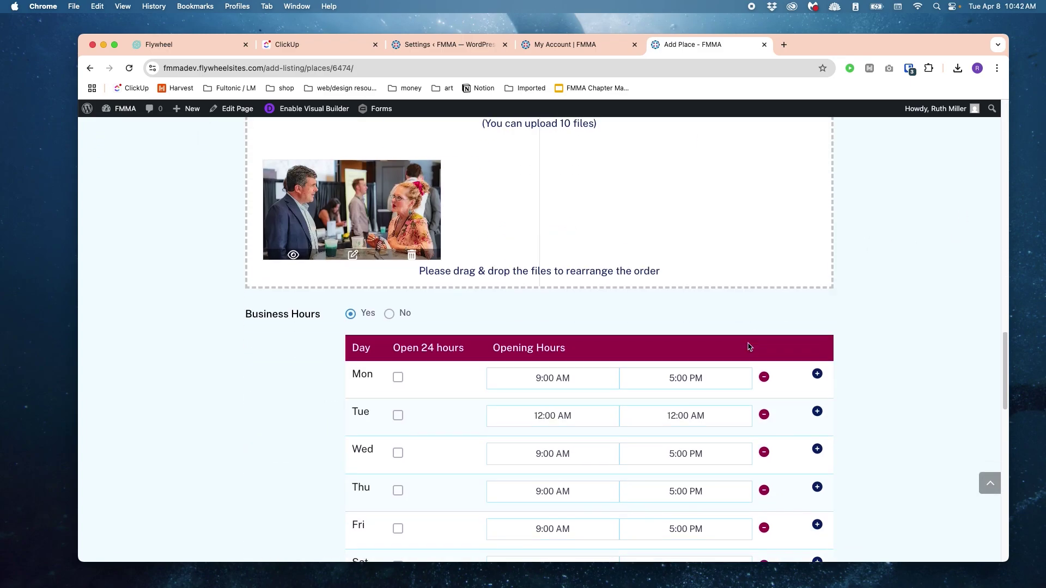
scroll(743, 351, "up", 20)
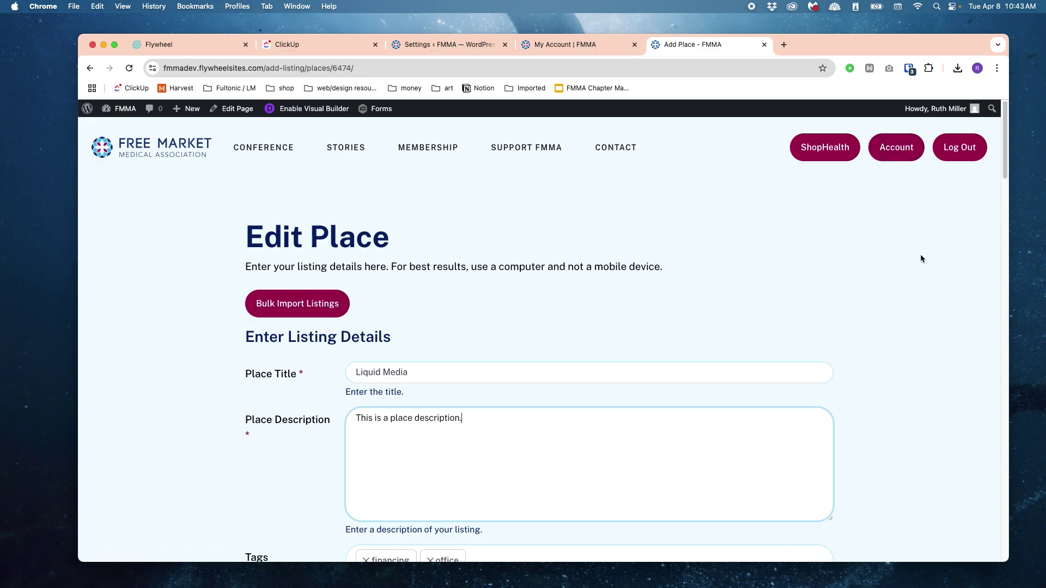
Step: Leave the Edit Place form for My Account and right-click Submit Listing - Provider
left_click(901, 156)
left_click(539, 221)
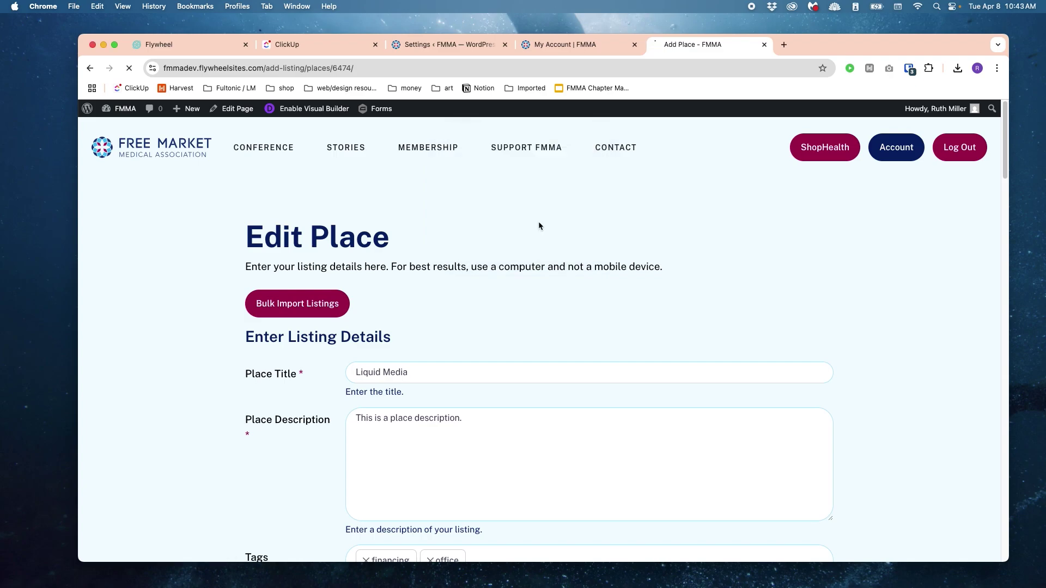
scroll(689, 292, "down", 3)
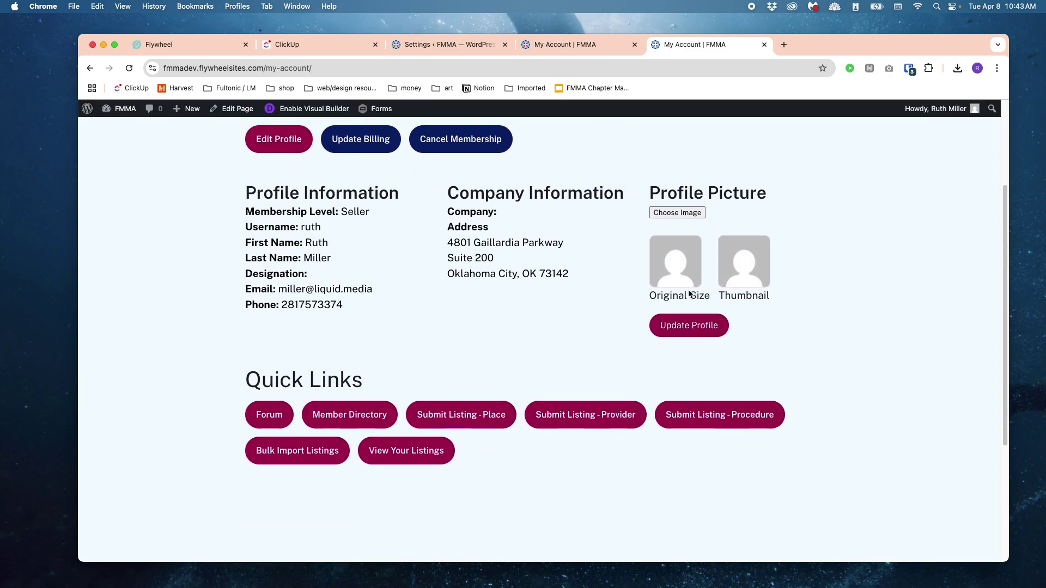
scroll(688, 294, "down", 1)
right_click(581, 375)
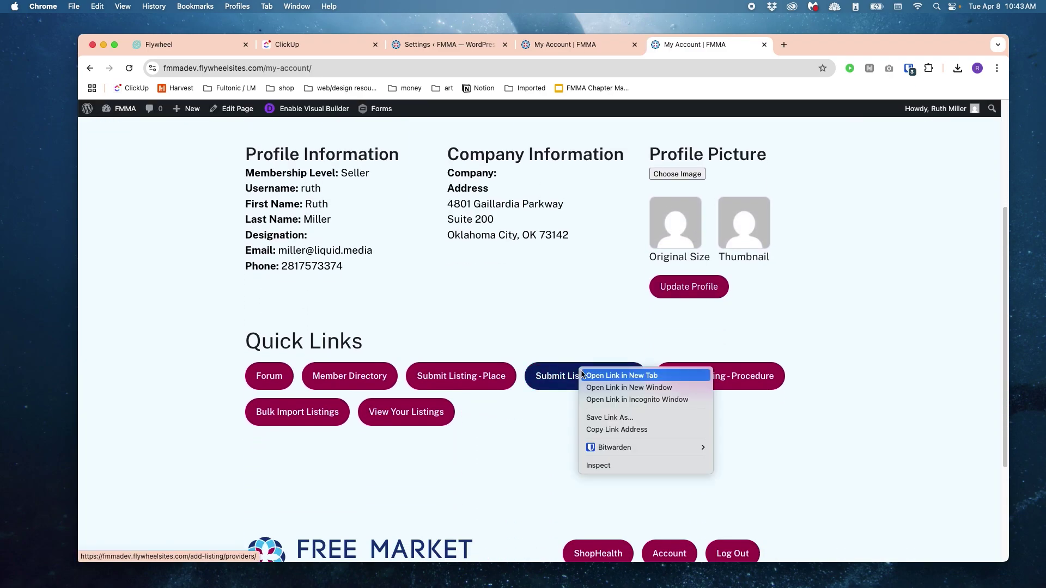
Step: In a new Add Provider tab, enter the provider's full name and 'Description of your provider.'
left_click(584, 376)
left_click(821, 49)
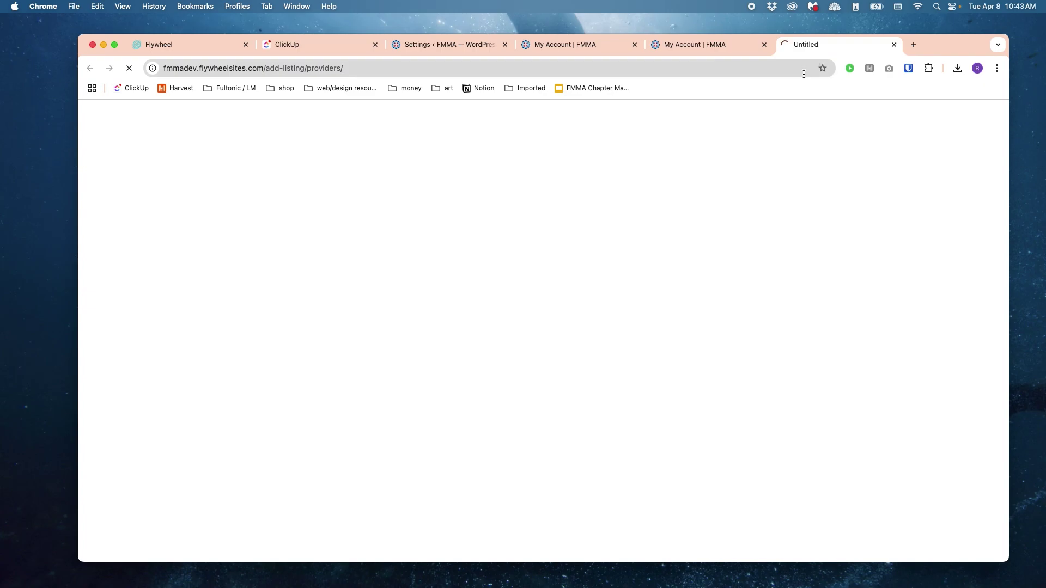
left_click(452, 380)
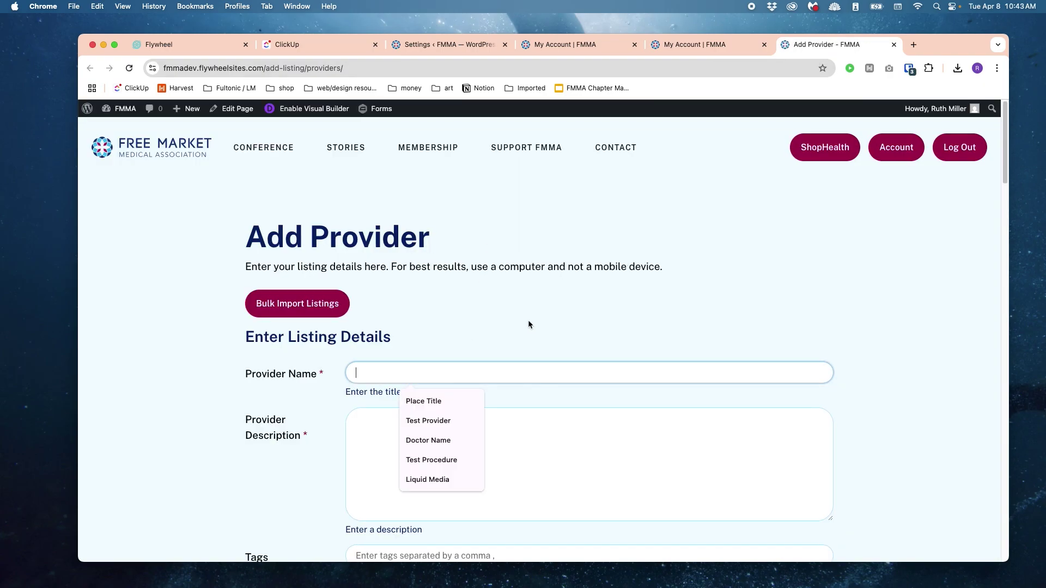
scroll(529, 325, "down", 2)
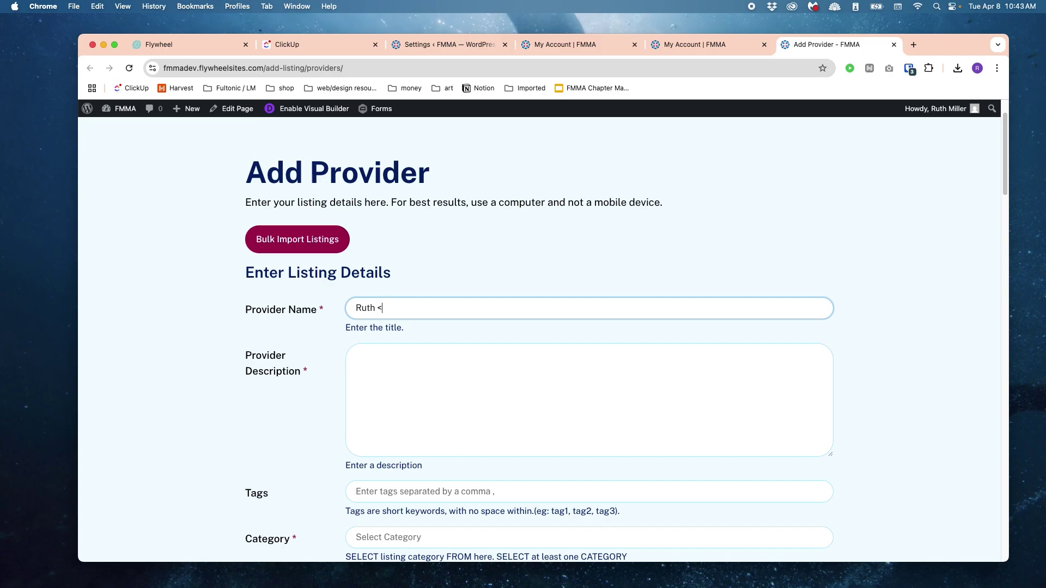
key("Tab")
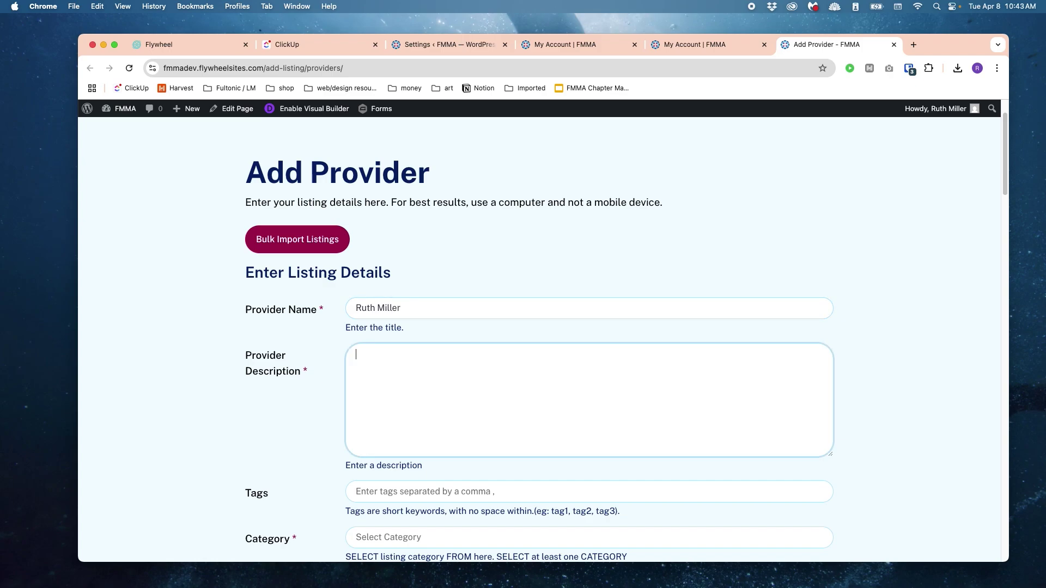
type("Description of your provide")
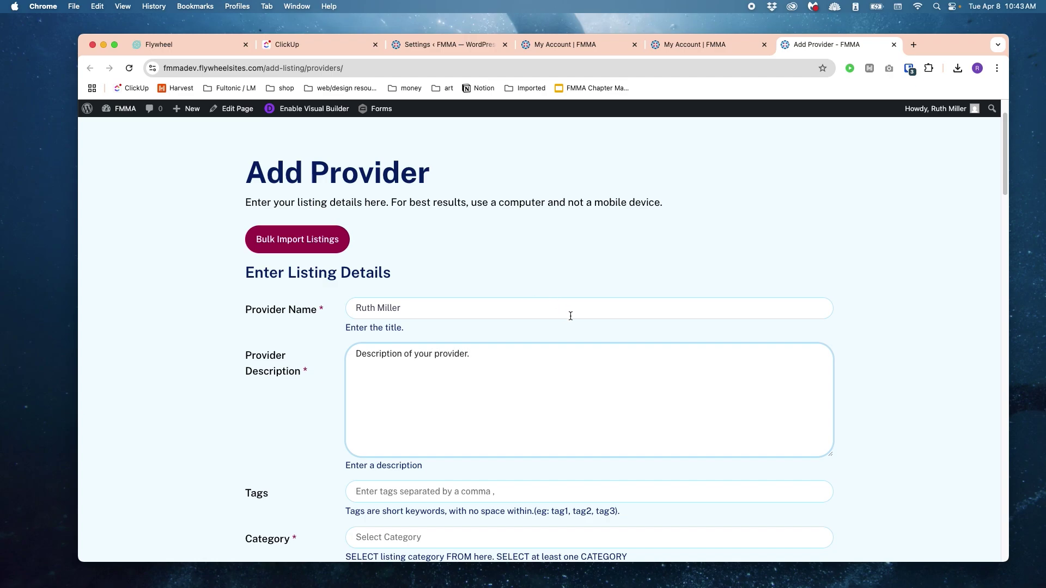
type("r.")
scroll(575, 327, "down", 3)
Step: Tag the provider with neurology and general surgery
left_click(549, 409)
scroll(490, 326, "down", 2)
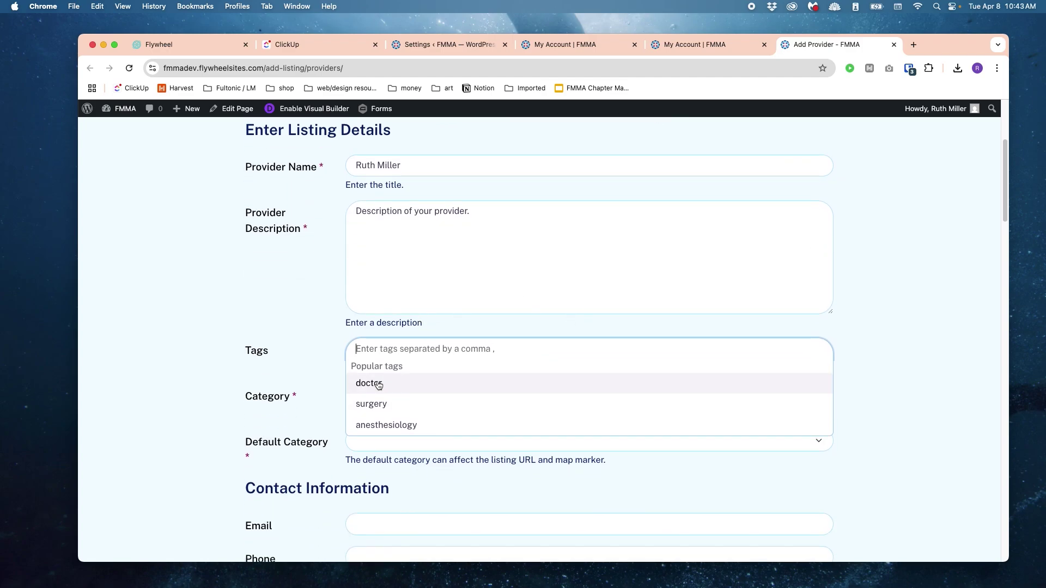
left_click(467, 343)
left_click(455, 343)
type("neur")
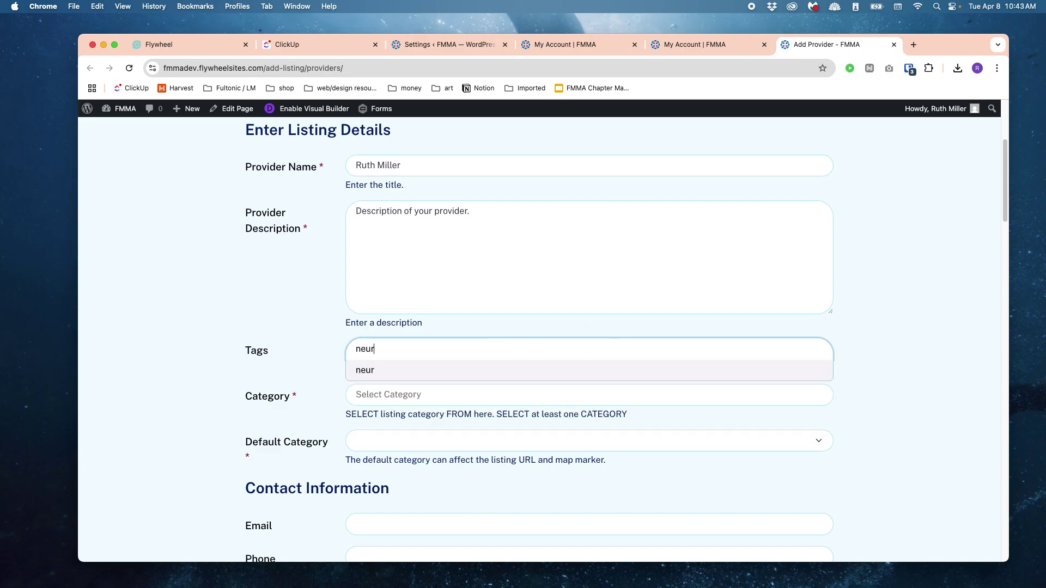
type("ology")
key("Return")
type("ge")
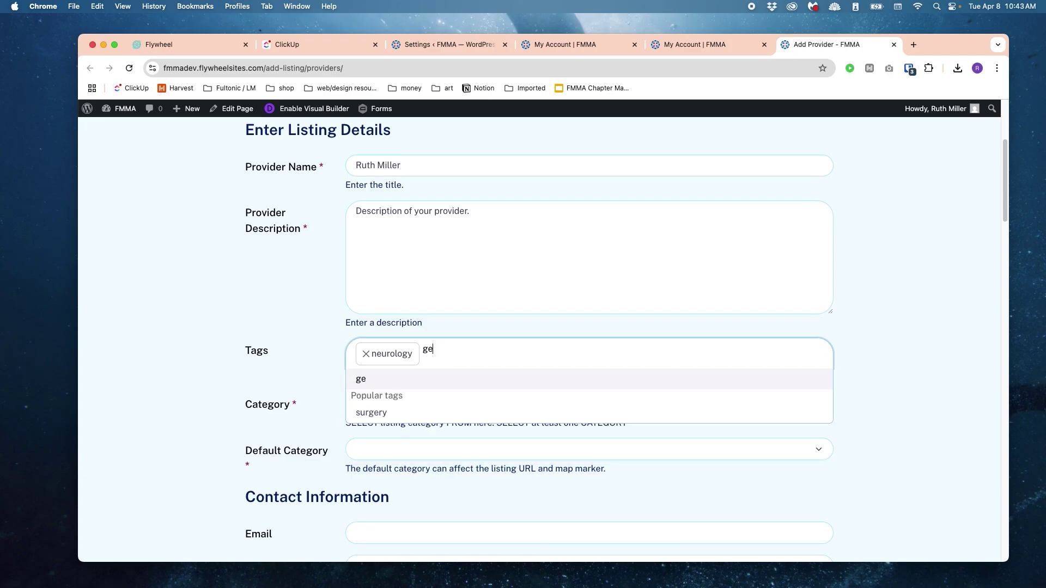
type("neral")
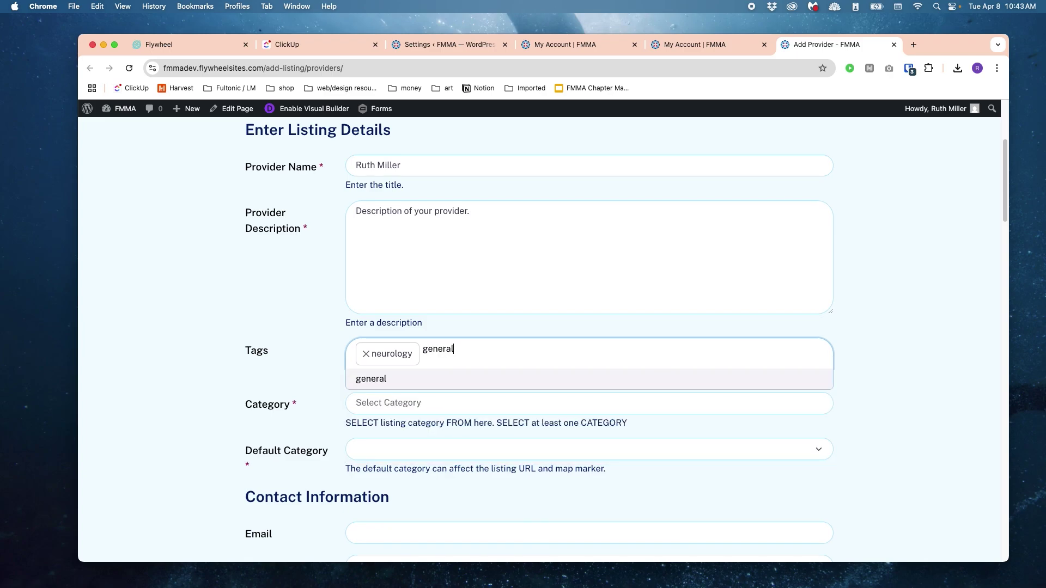
type(" surgery")
key("Return")
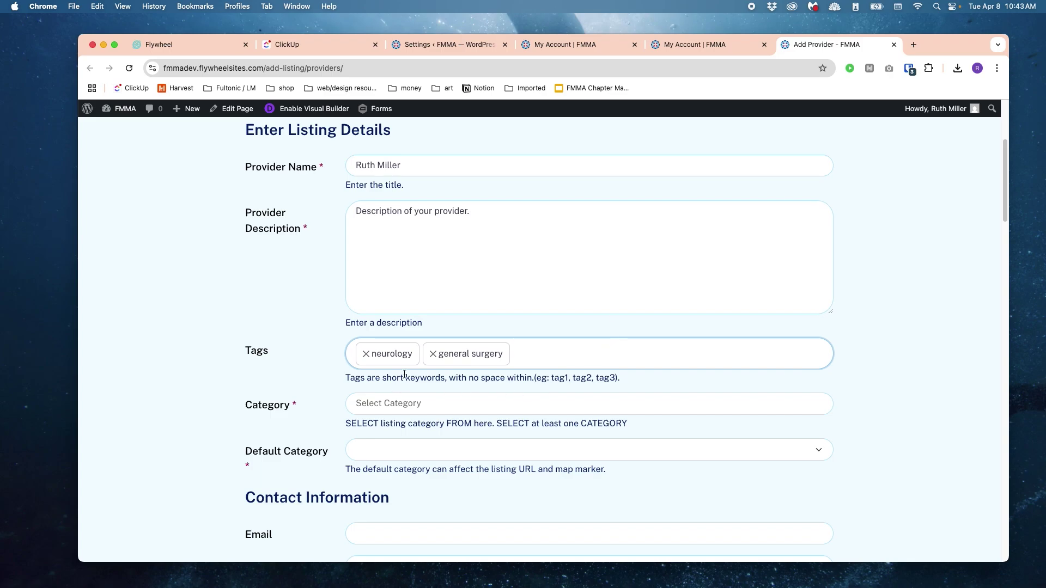
Step: Select General Surgery and Dentistry as categories, with Dentistry as the default category
scroll(436, 381, "down", 1)
left_click(463, 386)
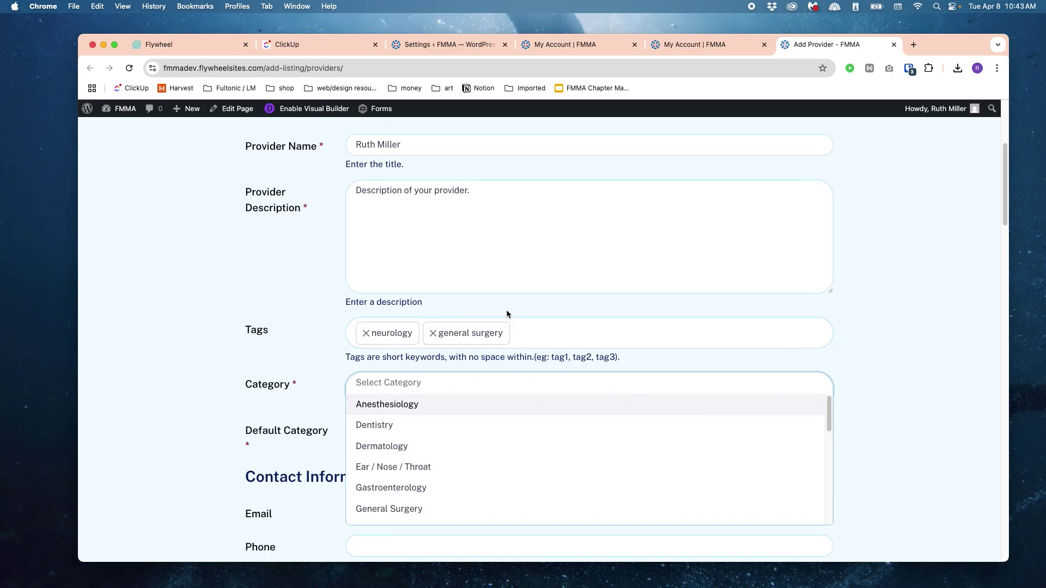
scroll(836, 283, "down", 5)
scroll(820, 282, "down", 2)
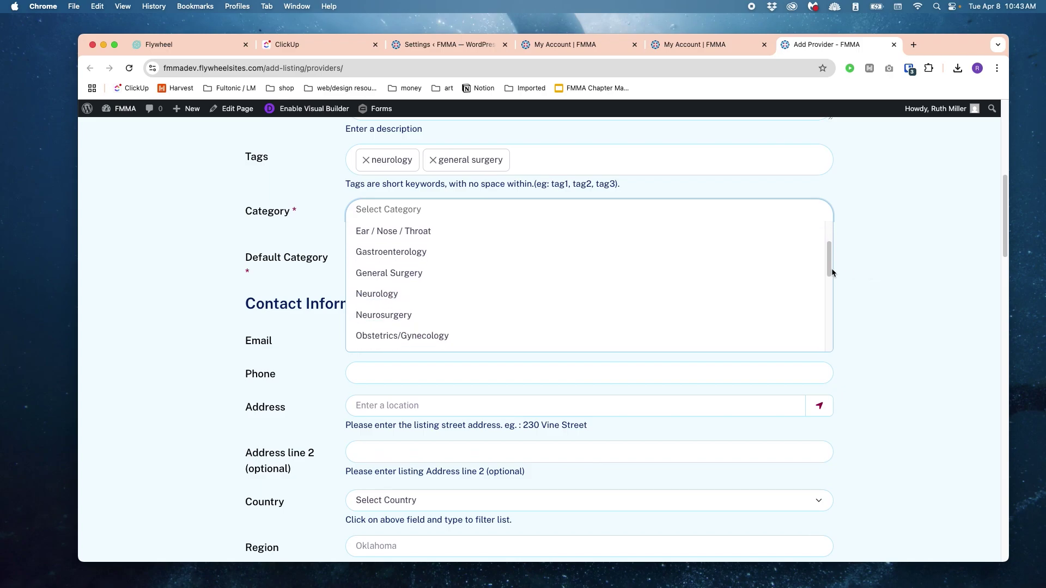
scroll(874, 241, "down", 1)
scroll(875, 240, "up", 3)
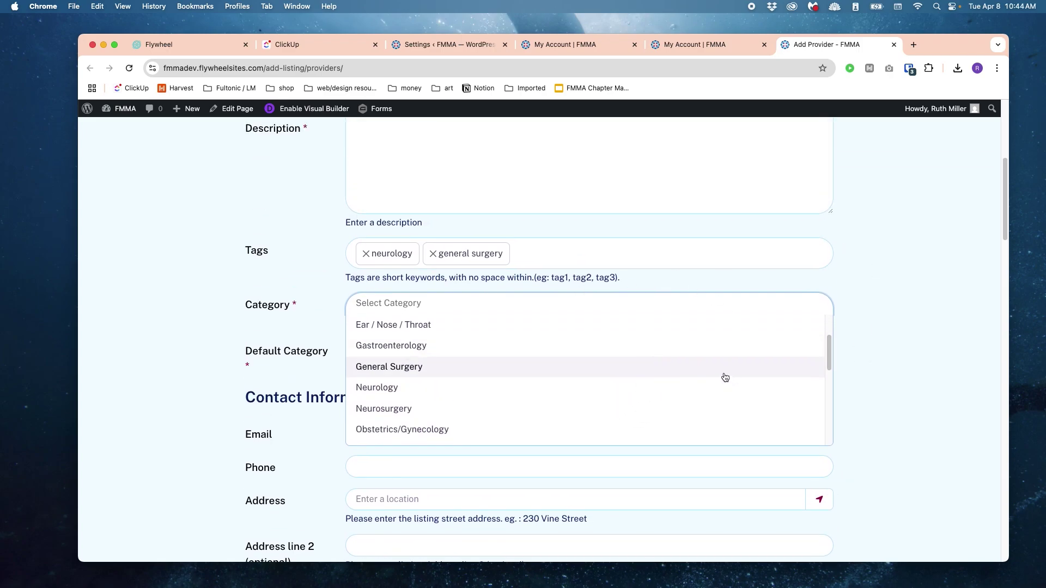
scroll(724, 377, "down", 2)
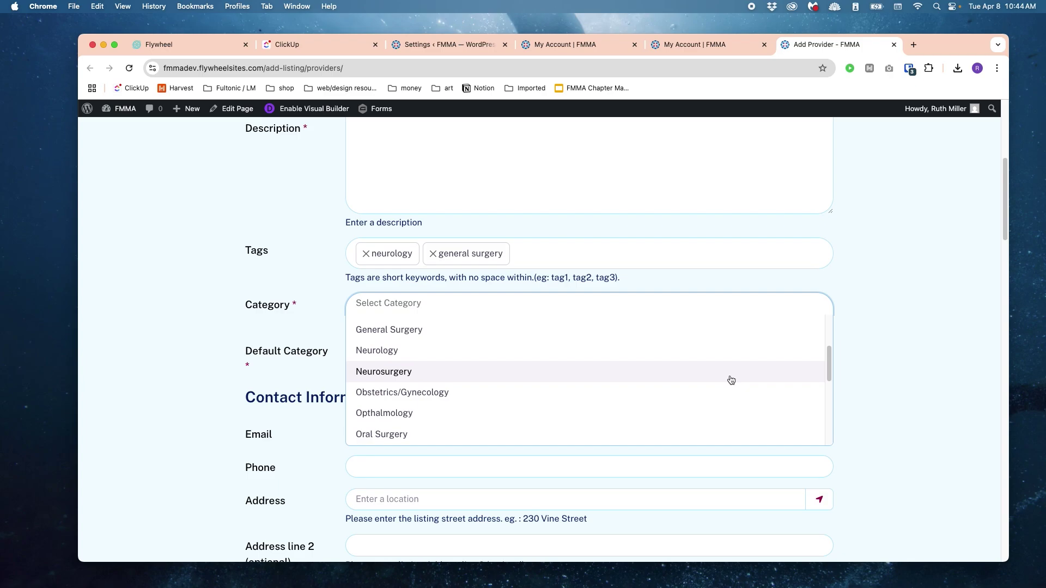
scroll(621, 338, "down", 1)
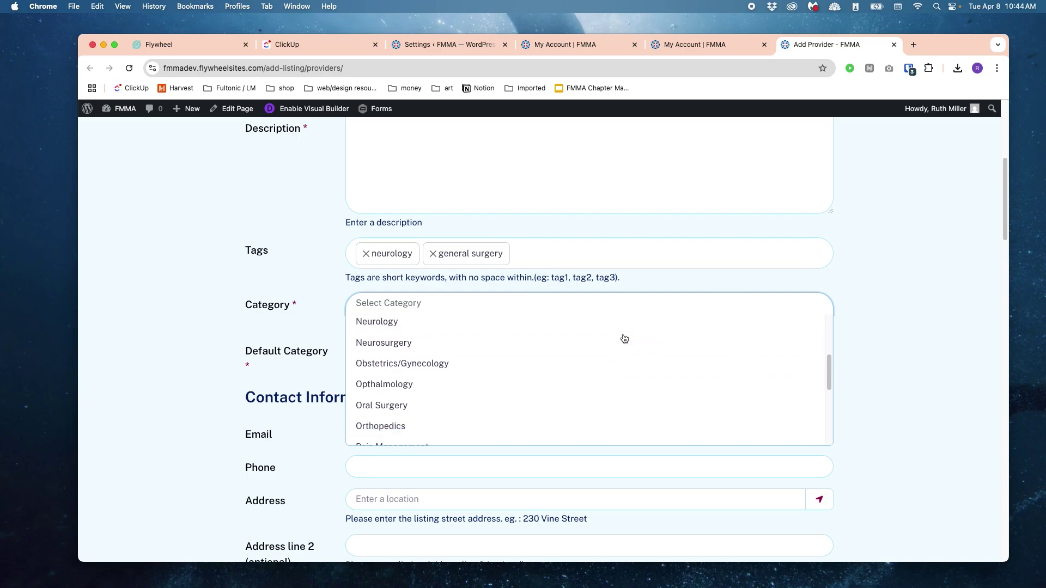
scroll(625, 338, "up", 3)
scroll(624, 338, "up", 2)
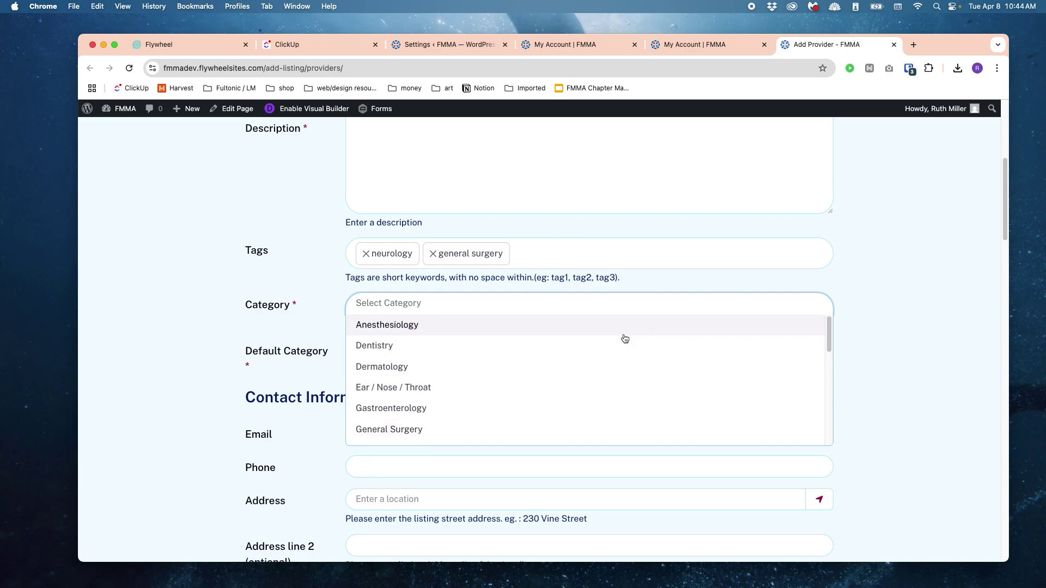
scroll(696, 394, "down", 1)
left_click(572, 403)
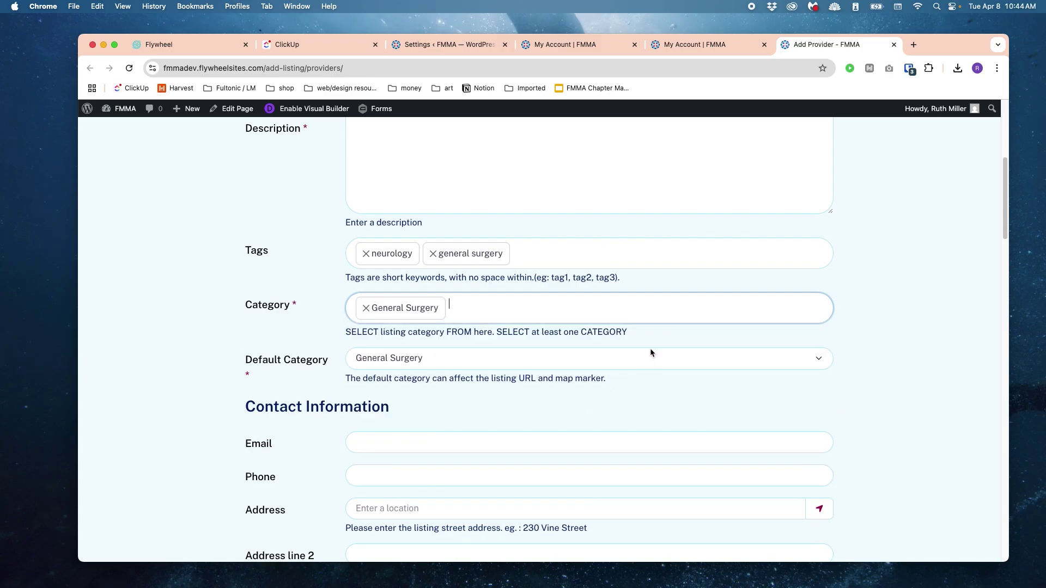
left_click(547, 303)
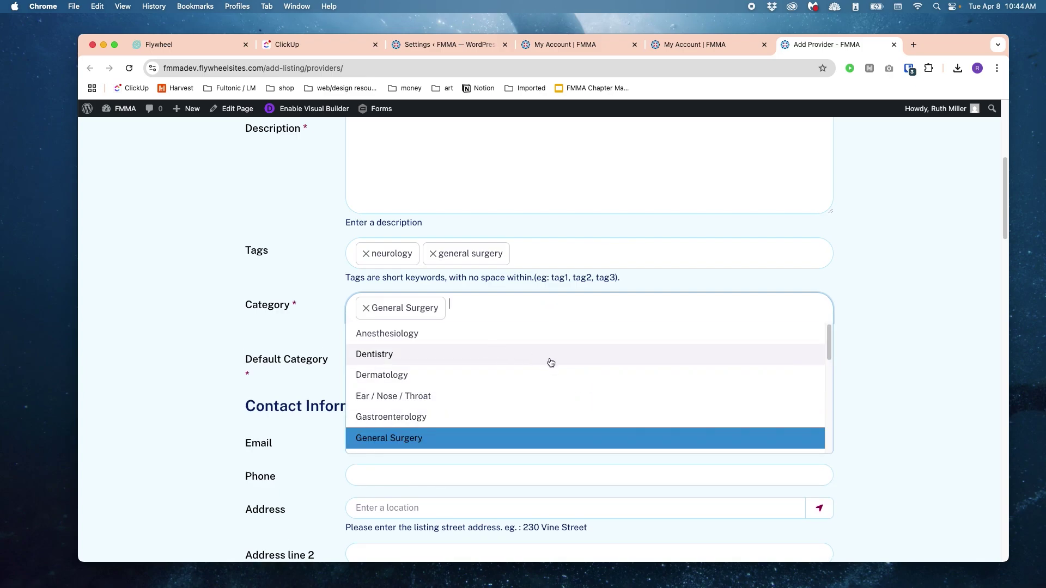
left_click(551, 359)
left_click(525, 354)
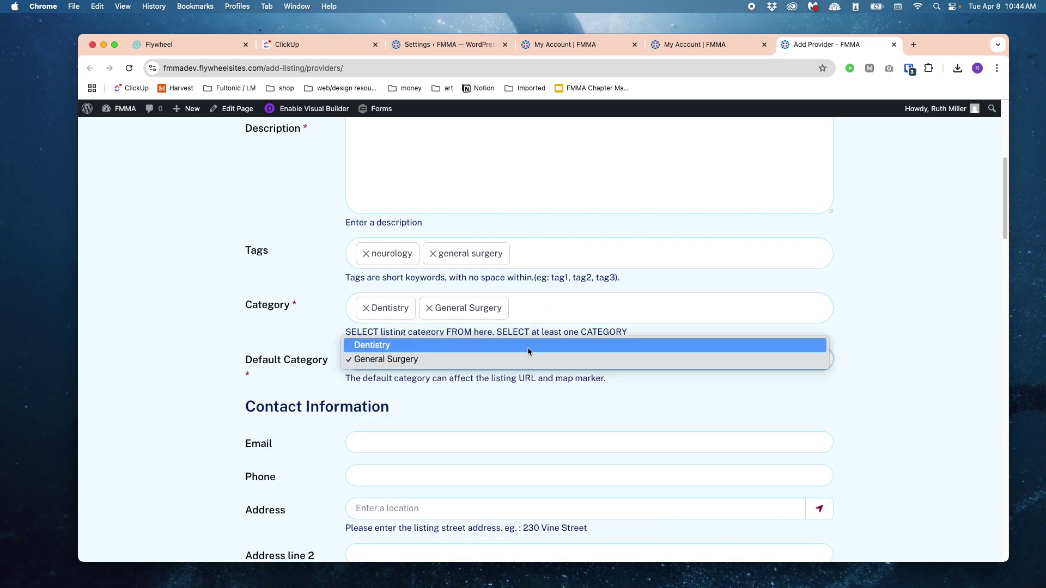
left_click(623, 347)
scroll(632, 377, "down", 4)
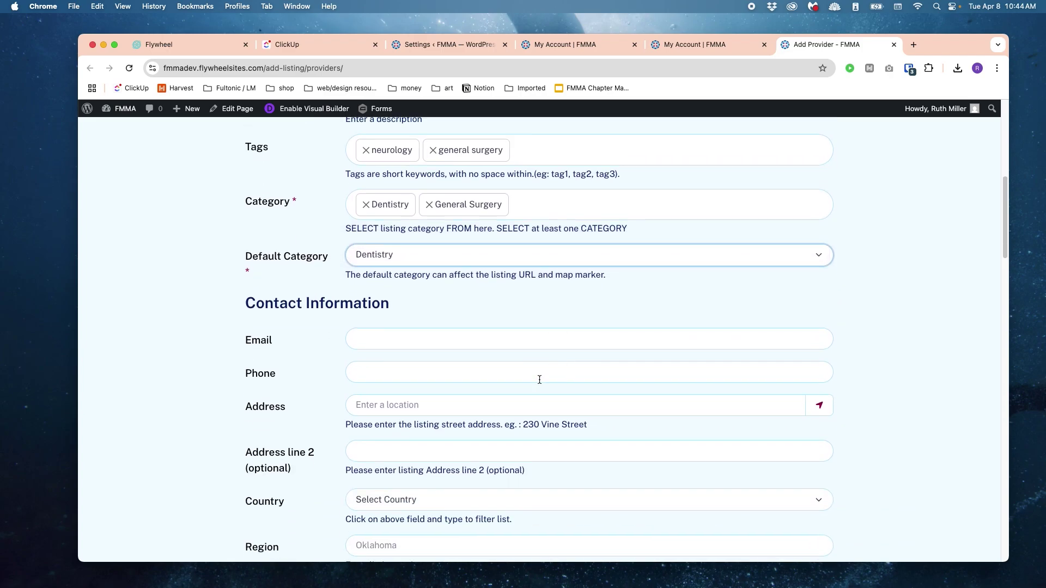
Step: Link the provider to the Liquid Media place and fill its details from that place
scroll(839, 357, "down", 6)
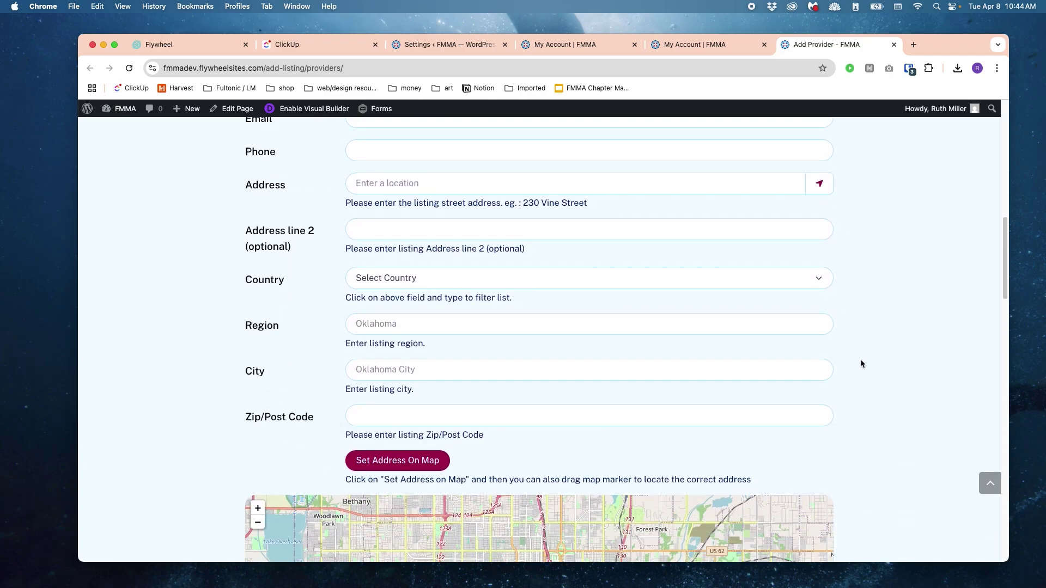
scroll(860, 363, "down", 5)
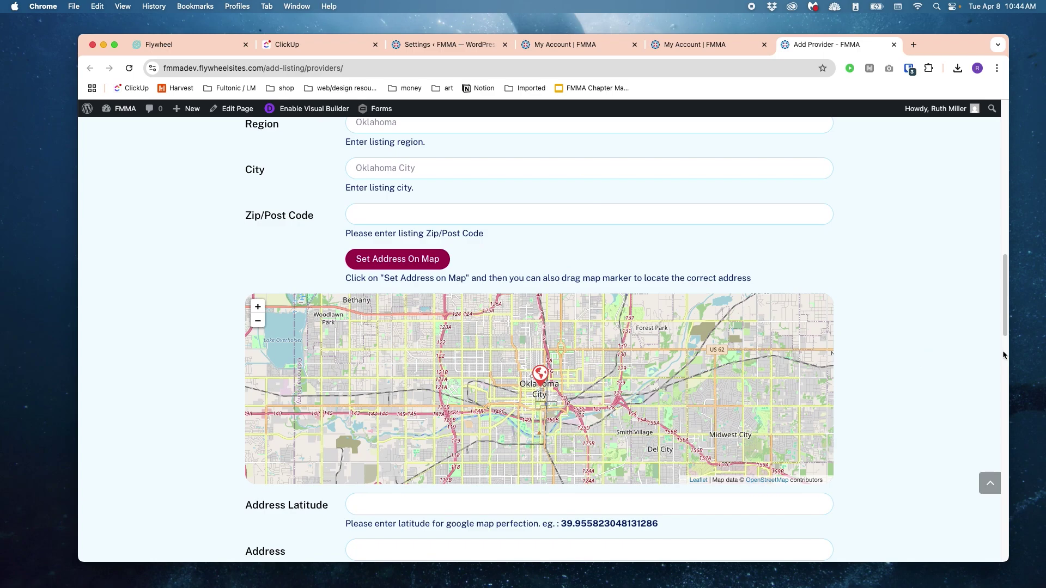
scroll(926, 354, "down", 6)
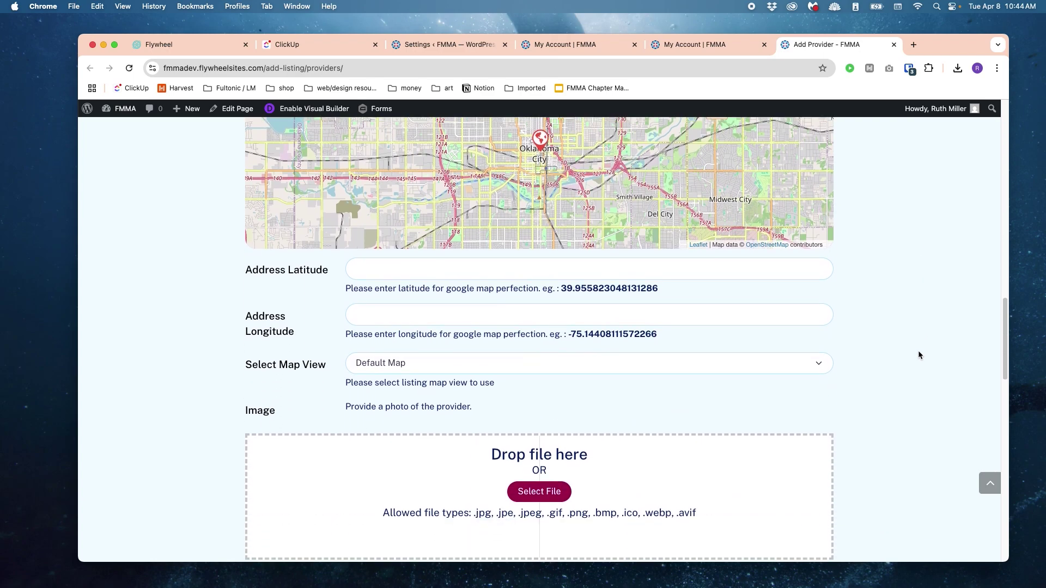
scroll(930, 349, "down", 6)
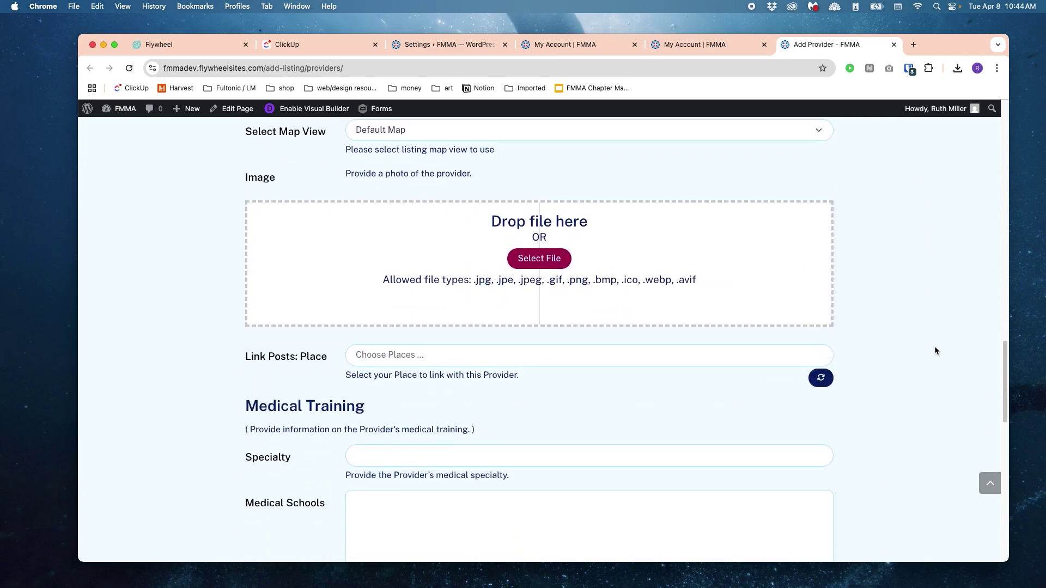
scroll(933, 345, "down", 1)
left_click(749, 299)
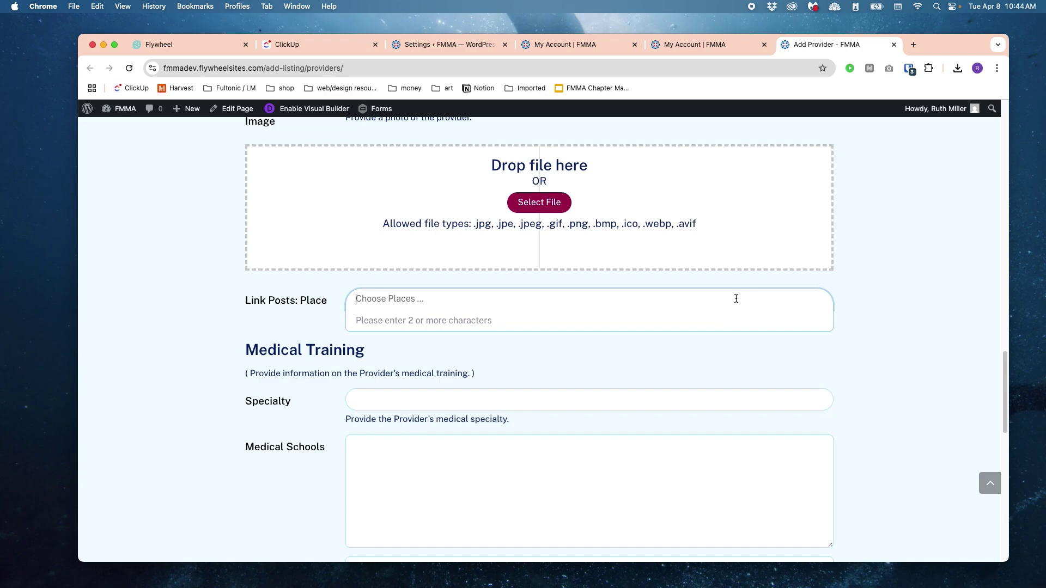
type("Liquid")
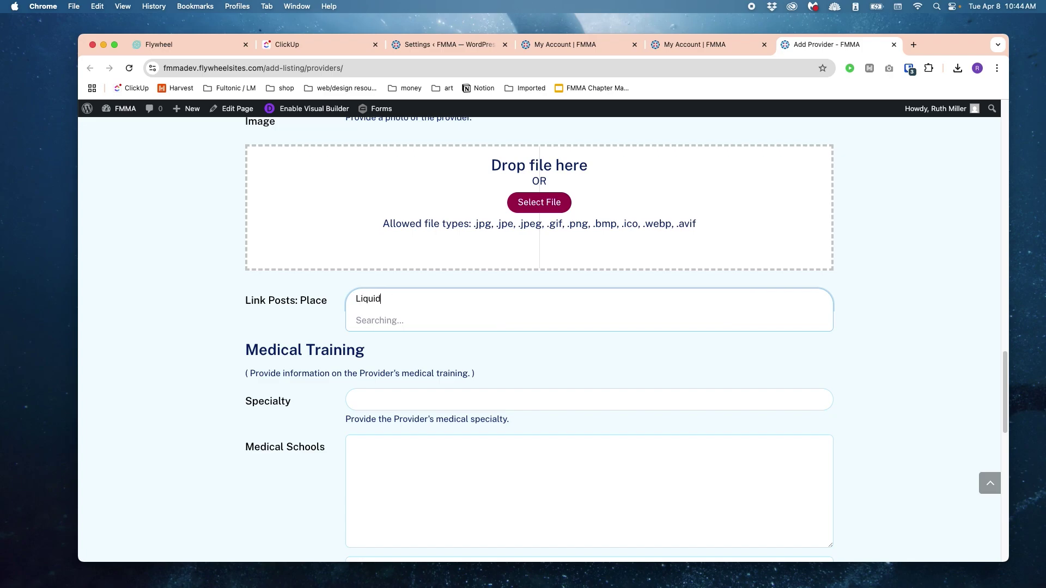
left_click(614, 322)
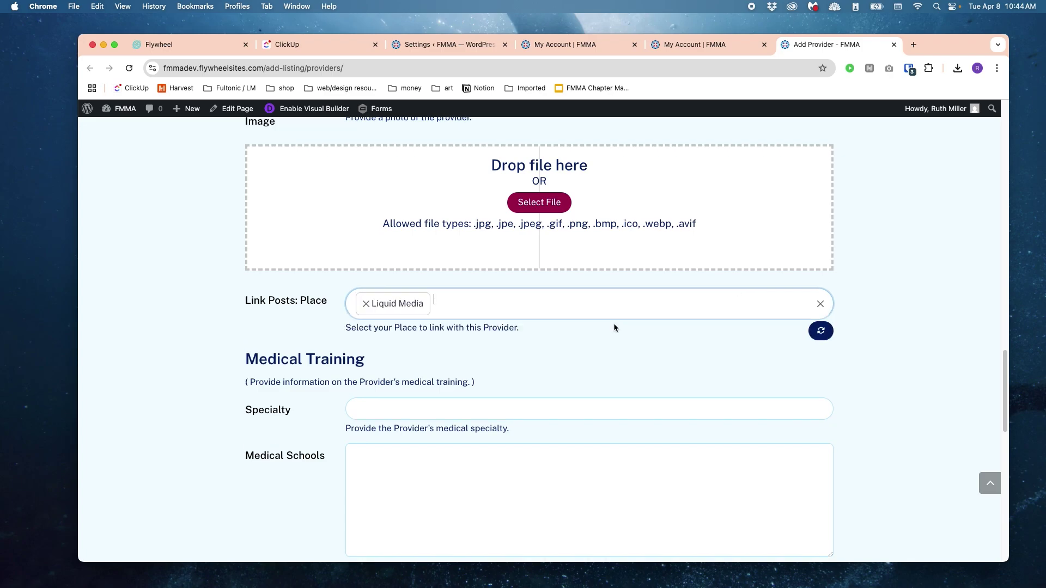
scroll(791, 376, "down", 1)
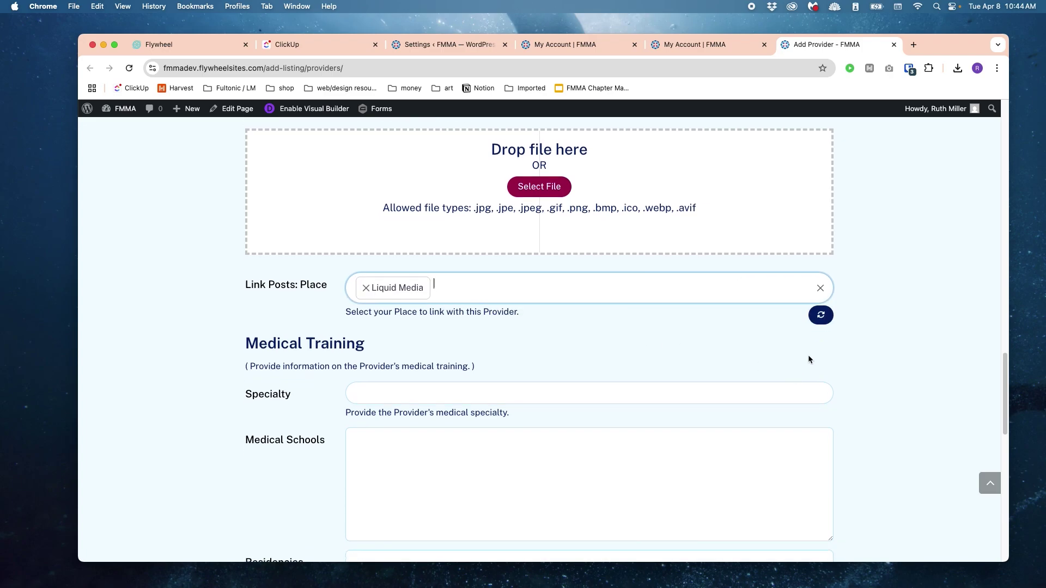
left_click(821, 316)
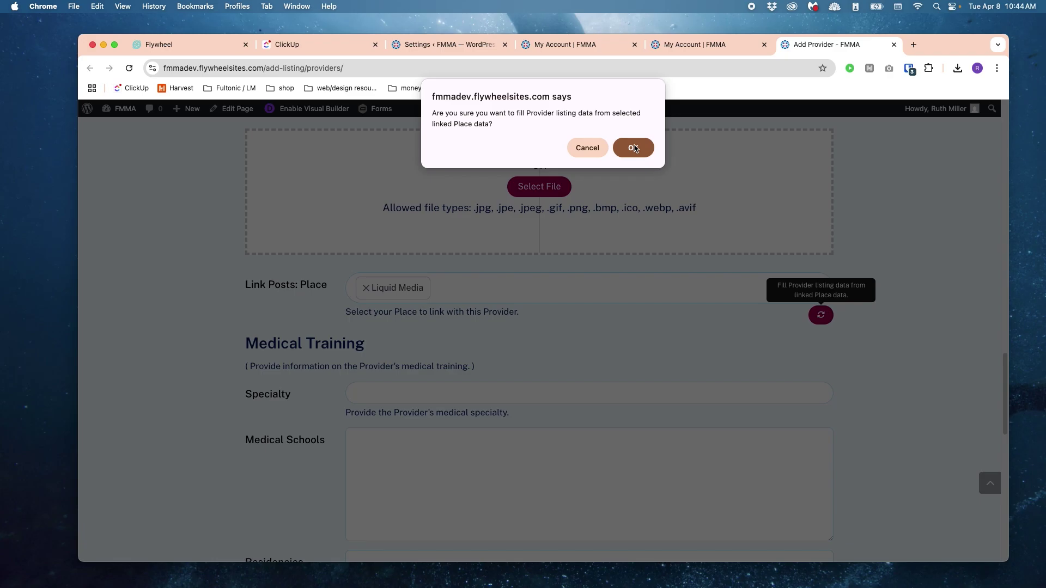
left_click(634, 147)
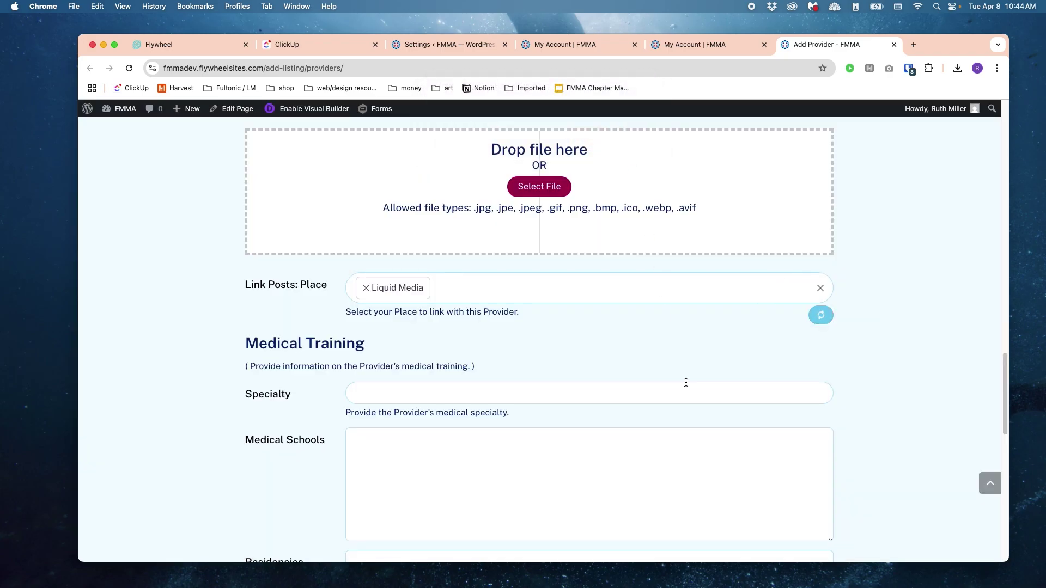
Step: Replace 'contact' with 'doctor' in the provider's email address
scroll(687, 379, "up", 15)
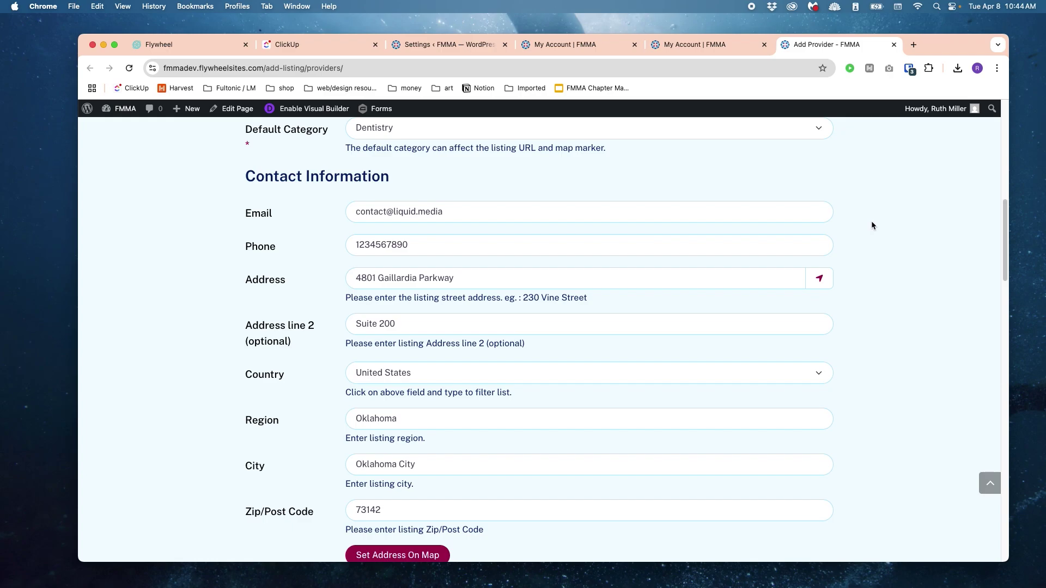
triple_click(462, 210)
left_click(475, 208)
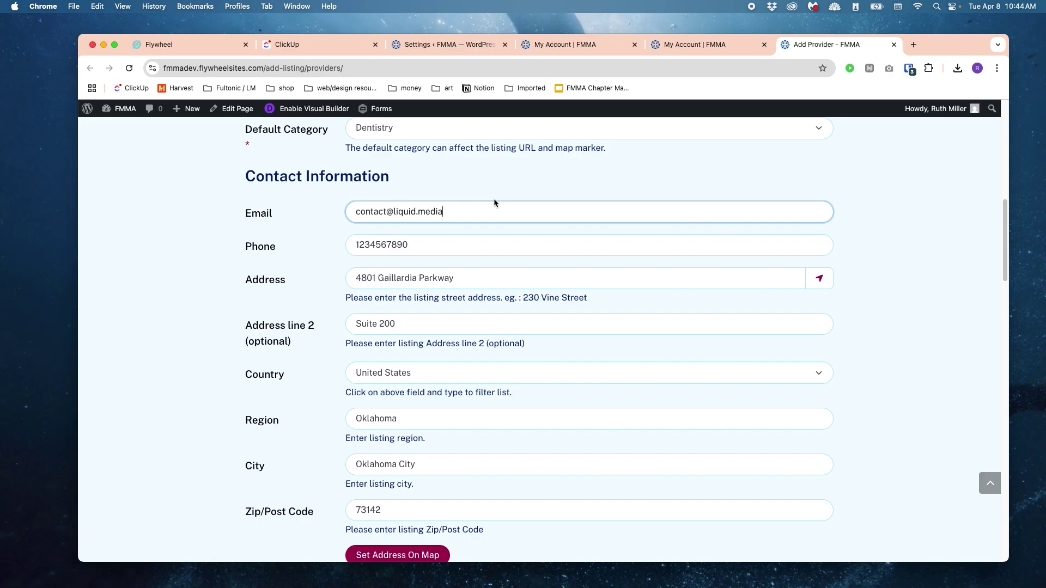
triple_click(460, 211)
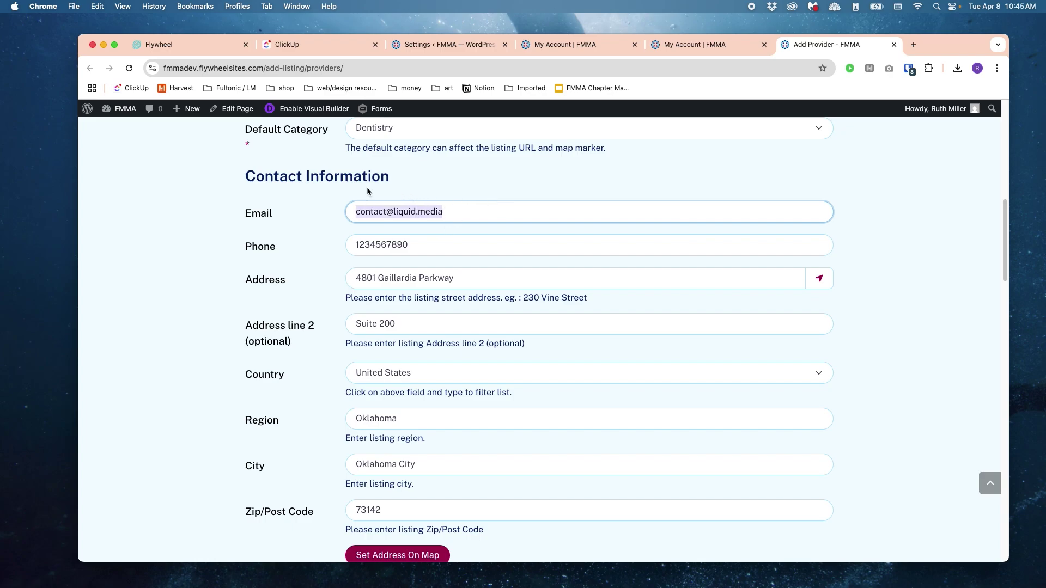
double_click(371, 211)
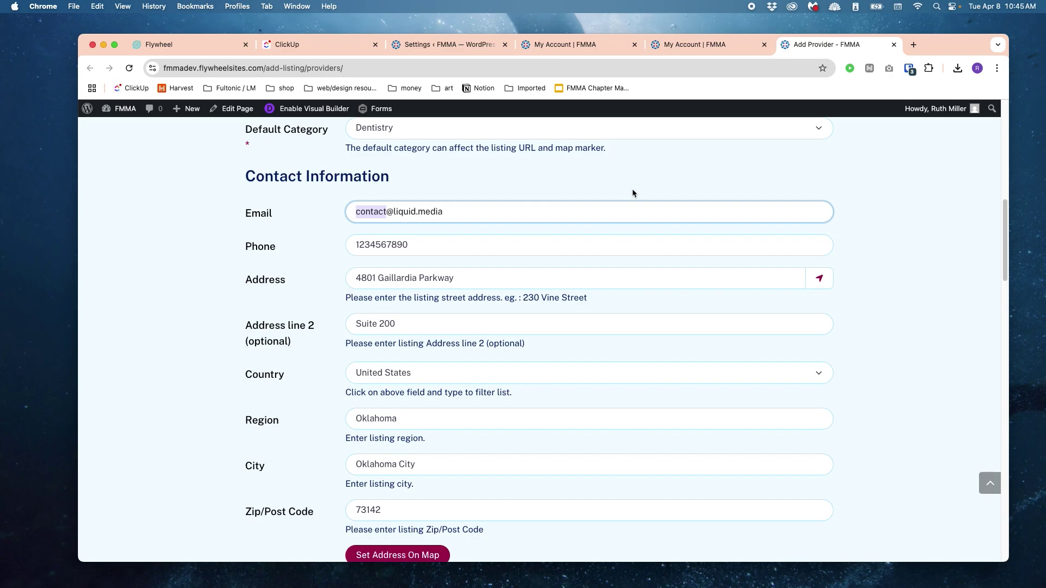
type("doctor")
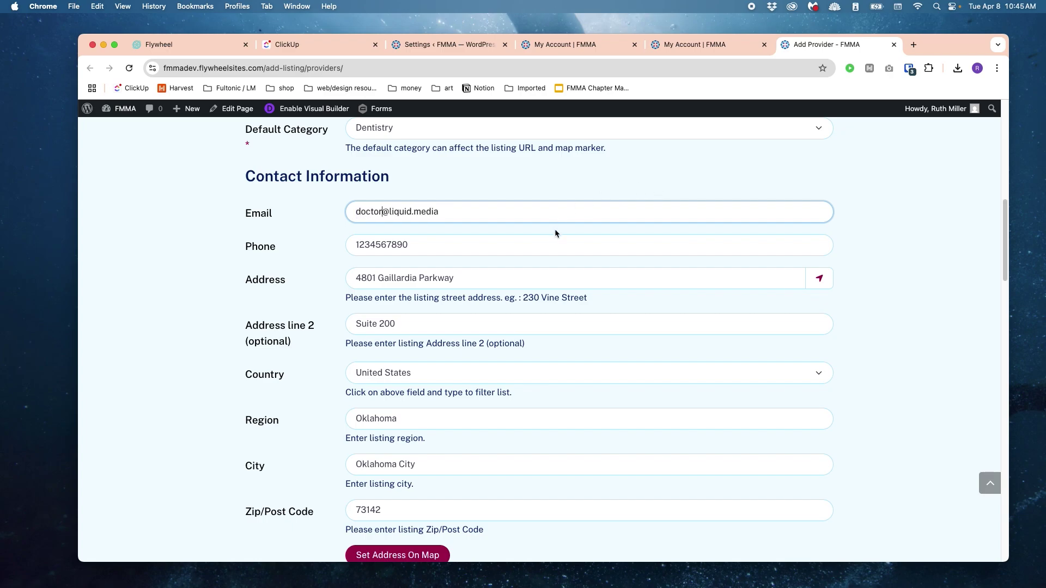
double_click(401, 247)
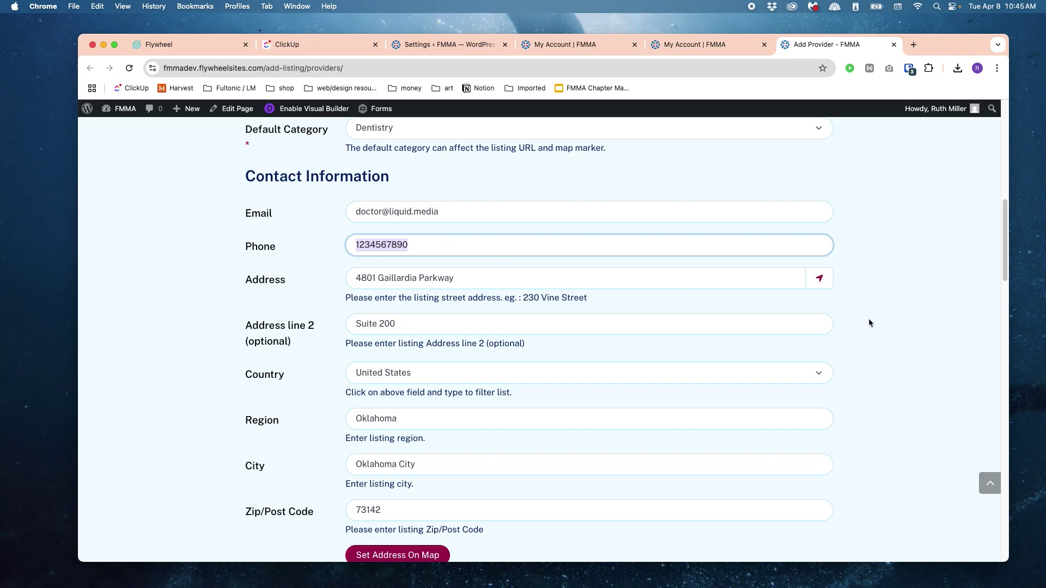
scroll(868, 318, "down", 5)
Step: Upload FMMA-Provider-Placeholder-Image.webp from the Desktop as the provider photo and verify it
scroll(861, 319, "down", 4)
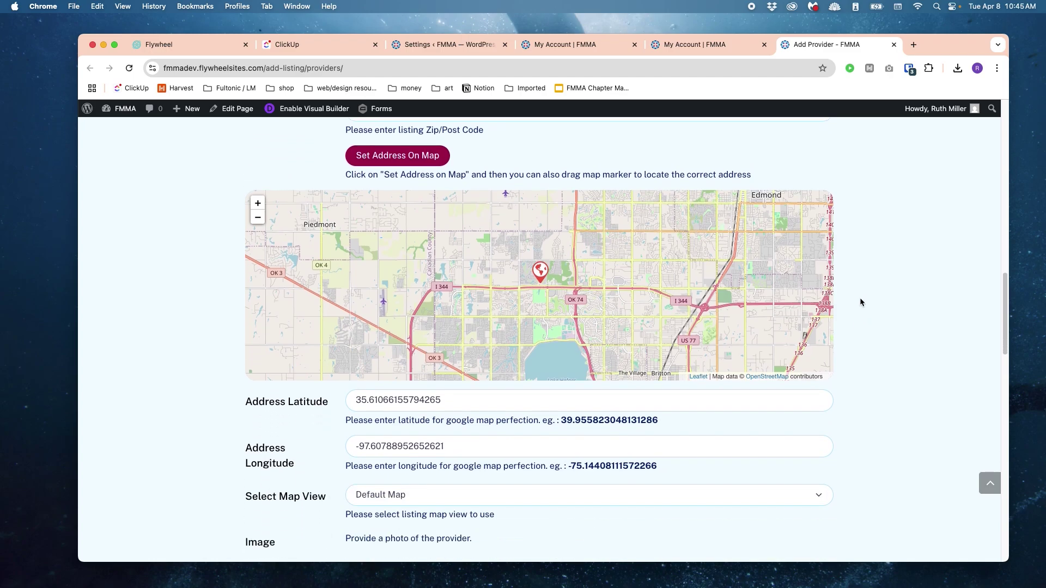
scroll(890, 294, "down", 1)
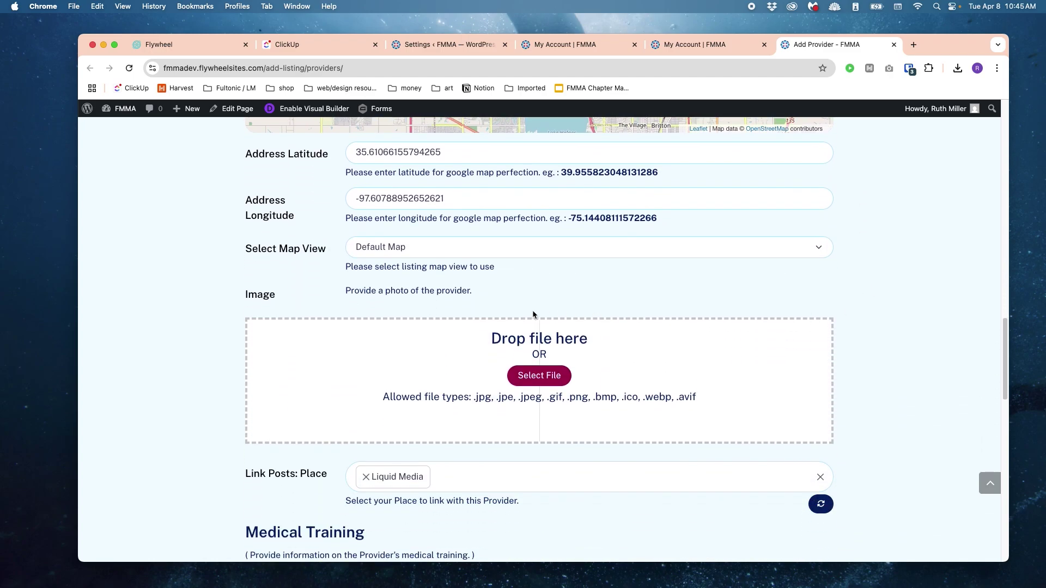
left_click(539, 374)
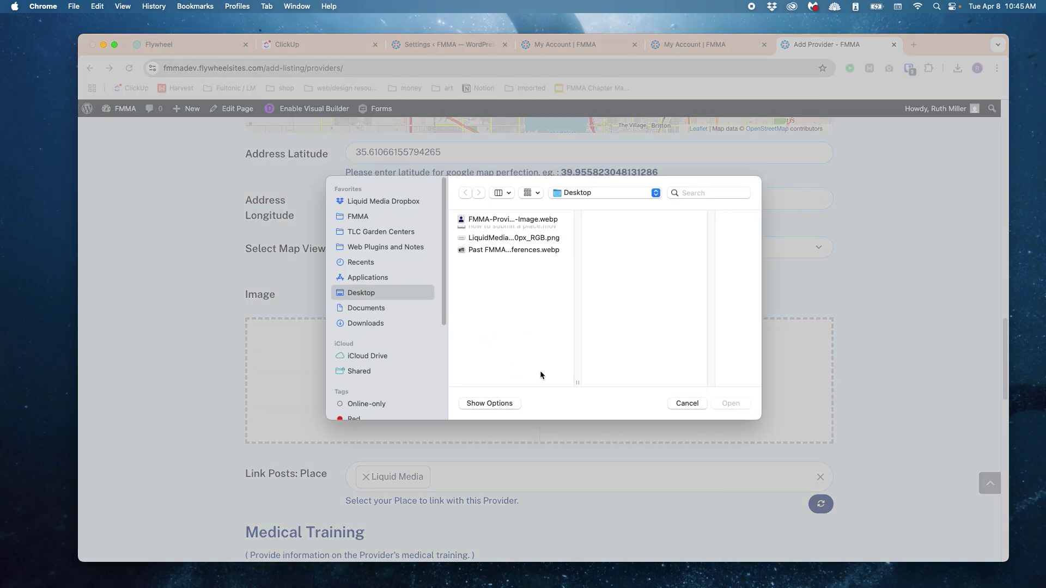
left_click(508, 218)
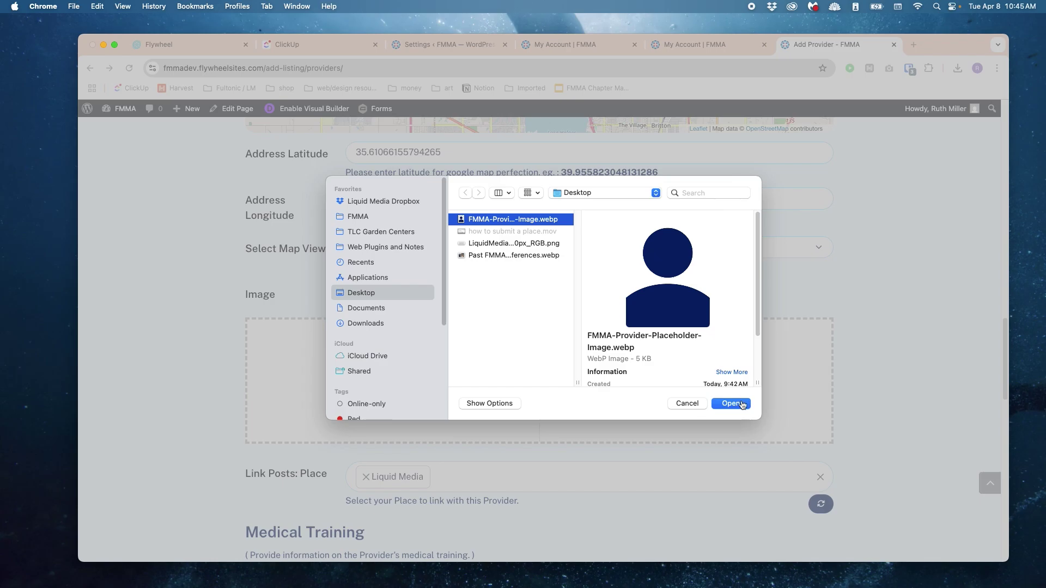
left_click(731, 403)
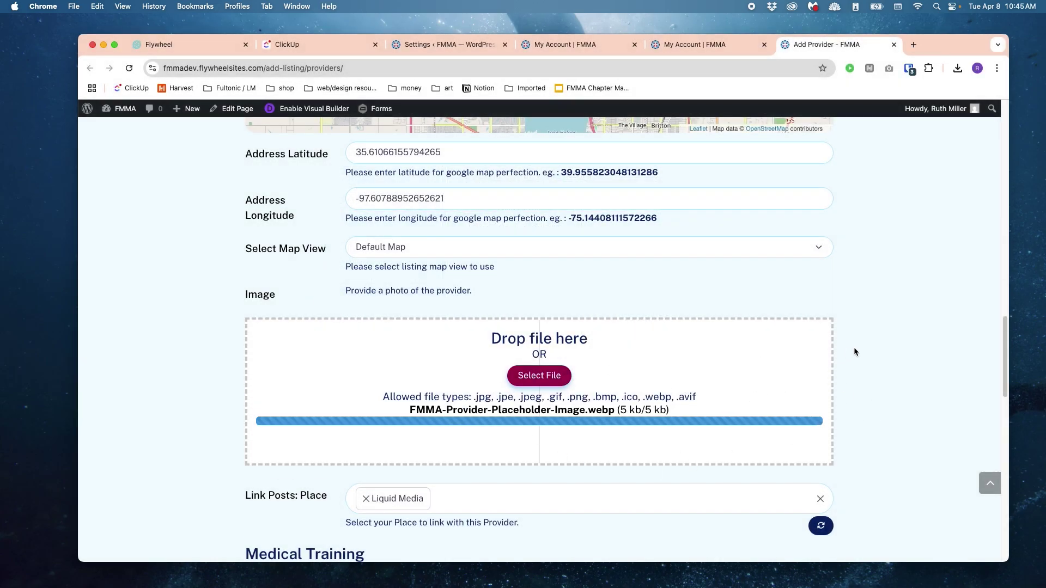
scroll(858, 342, "down", 3)
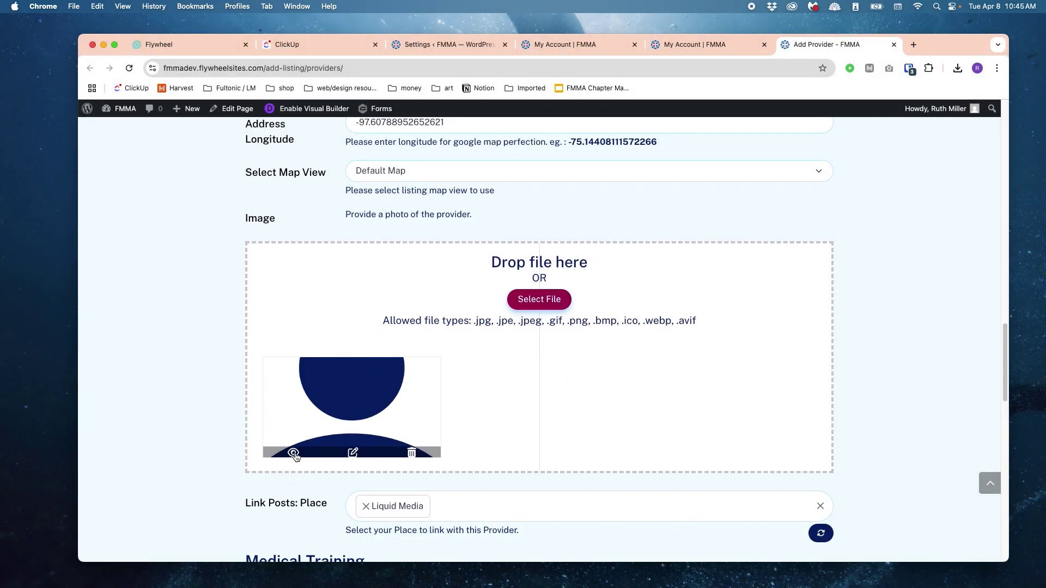
left_click(294, 454)
left_click(791, 44)
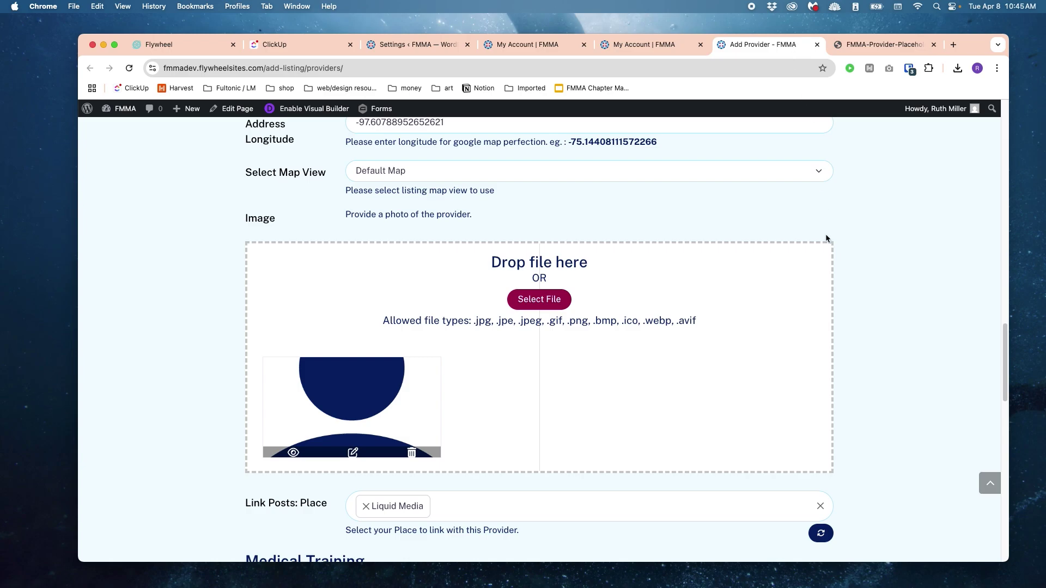
scroll(826, 238, "down", 5)
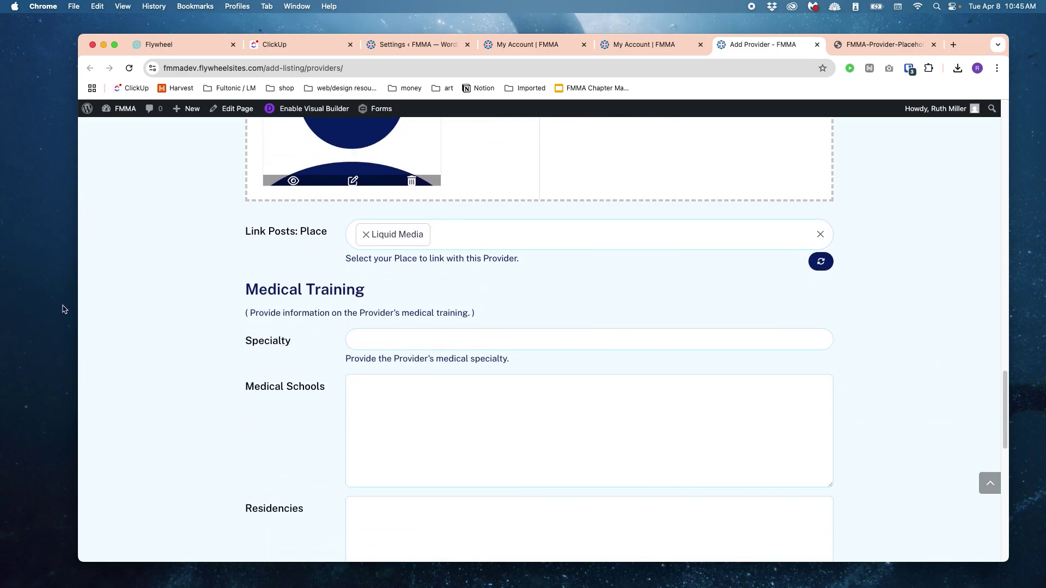
left_click(542, 338)
scroll(540, 279, "down", 1)
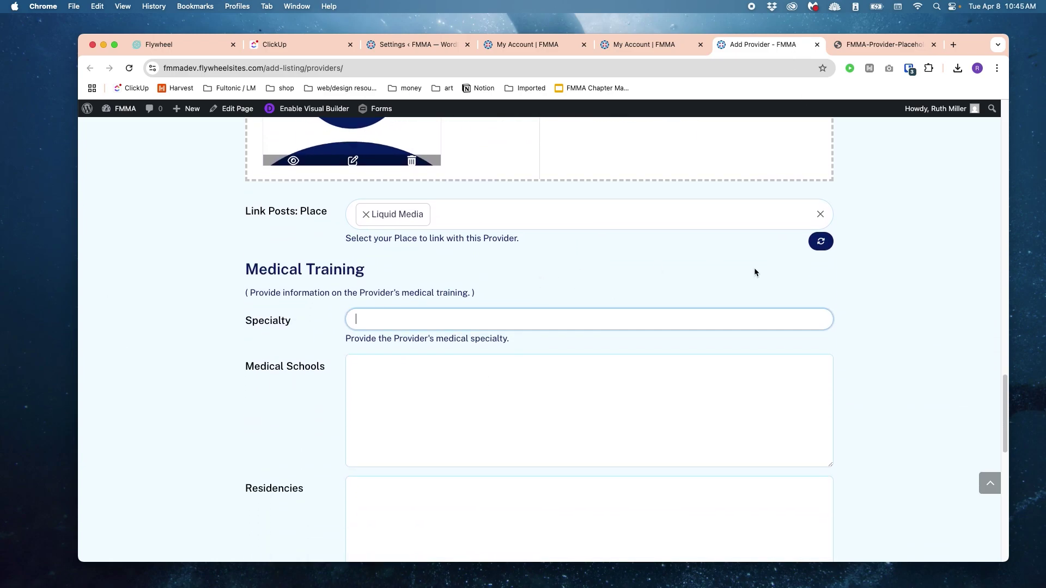
scroll(596, 316, "down", 3)
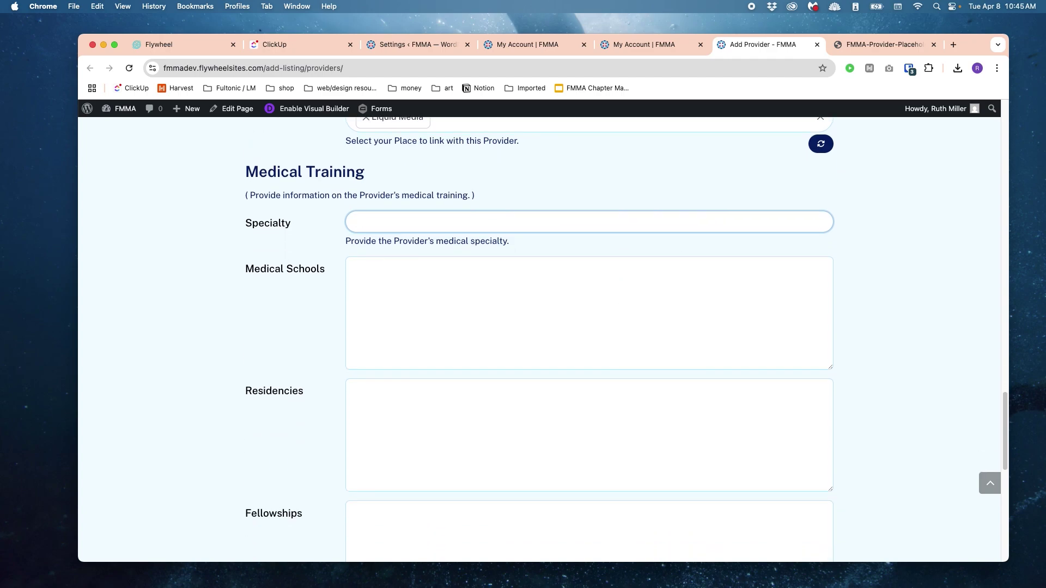
Step: Enter Neurology as the provider's specialty, correcting the typos
type("Neurolgogy")
key("BackSpace")
key("BackSpace")
key("BackSpace")
key("BackSpace")
type("olg")
key("BackSpace")
key("BackSpace")
key("BackSpace")
type("oghy")
key("Tab")
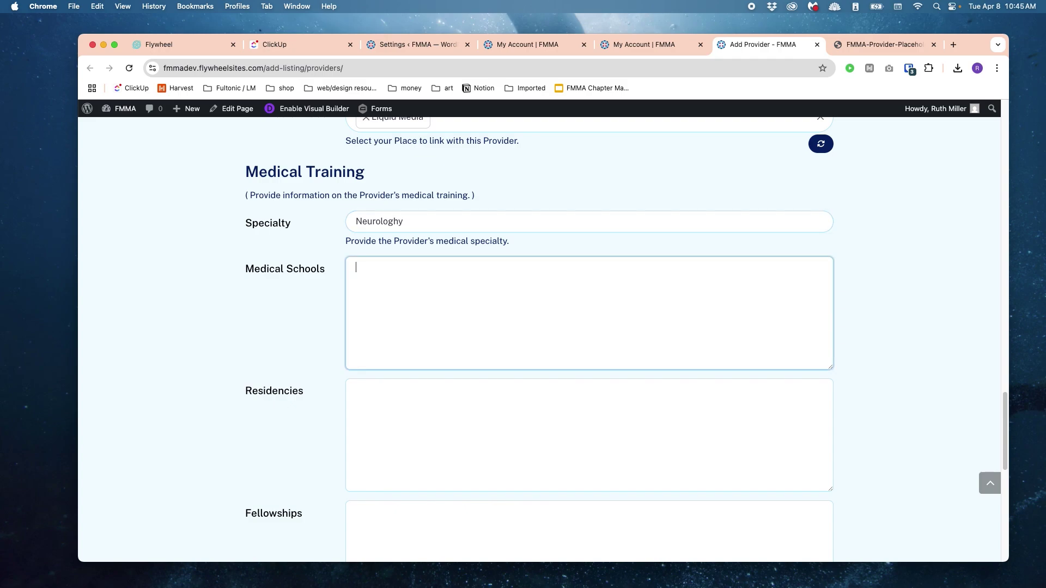
left_click(427, 218)
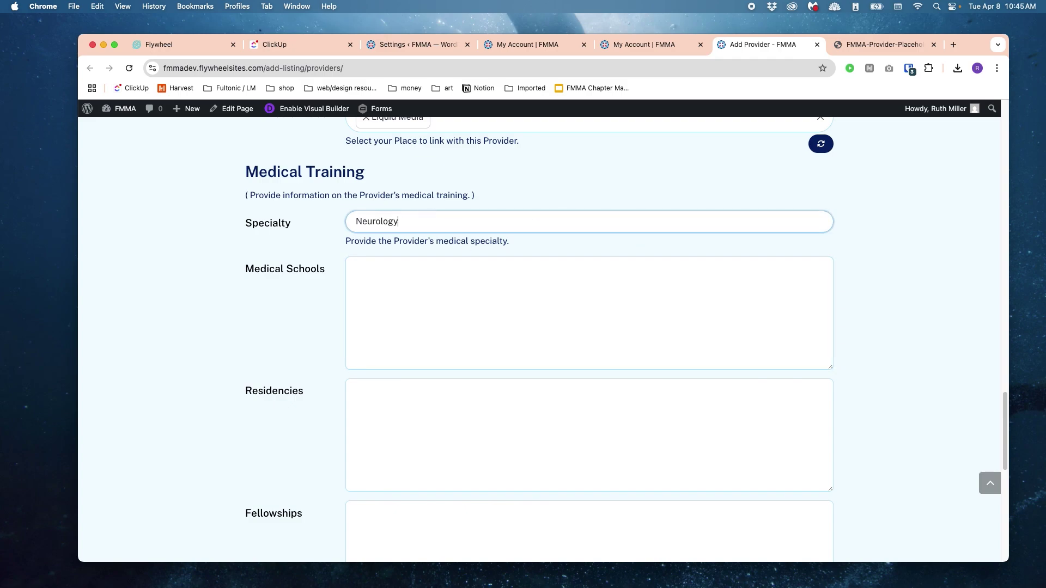
Step: Start the Medical Schools entry, move through the training fields, and preview the provider listing
key("Tab")
key("BackSpace")
type("Medic ca")
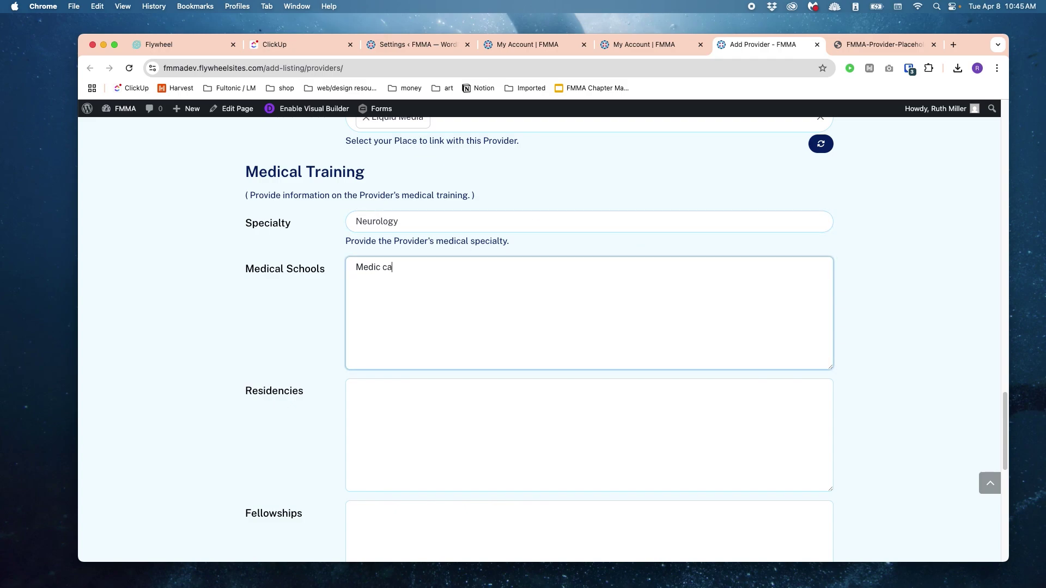
type(" School")
key("Tab")
scroll(560, 397, "down", 3)
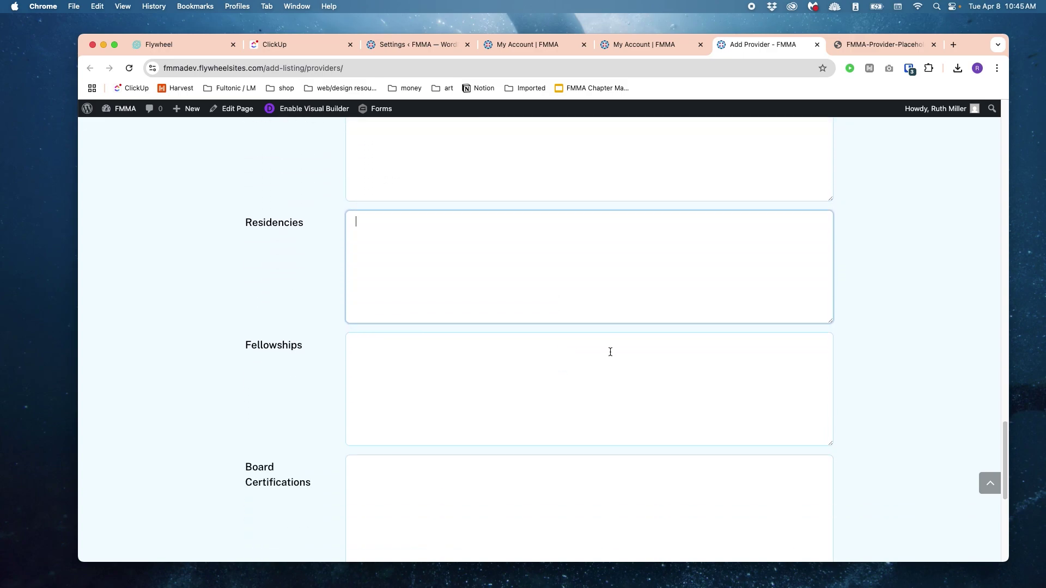
left_click(578, 375)
scroll(561, 361, "down", 3)
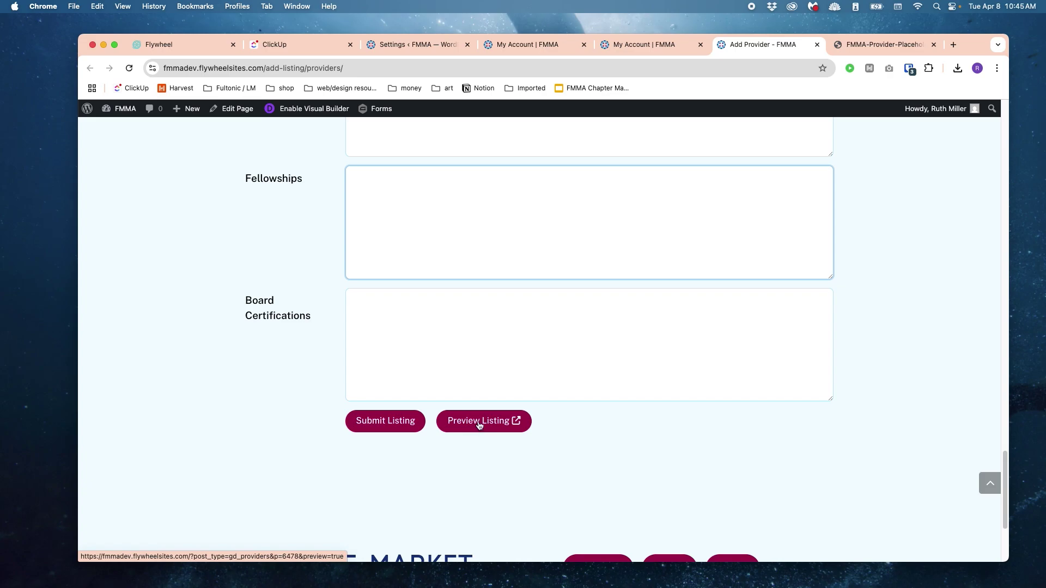
left_click(479, 427)
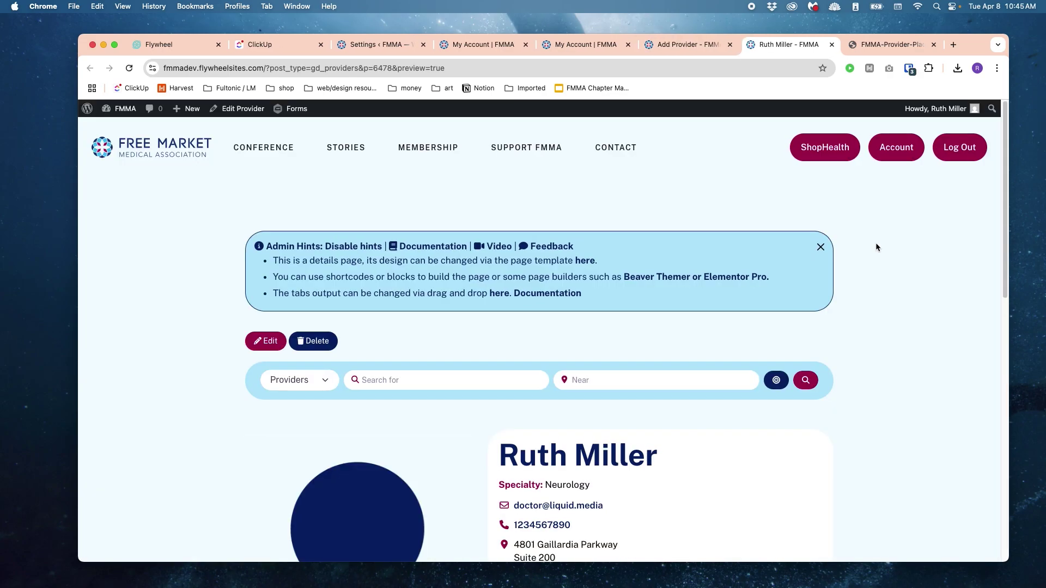
Step: Back on the filled Add Provider form, submit the provider listing
scroll(876, 243, "down", 4)
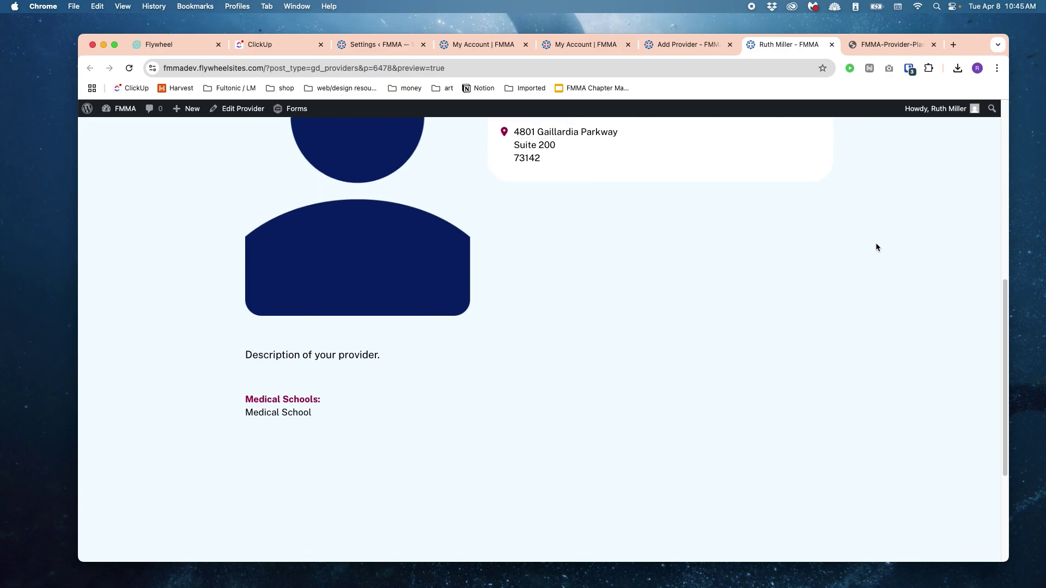
scroll(876, 245, "up", 3)
scroll(875, 243, "down", 4)
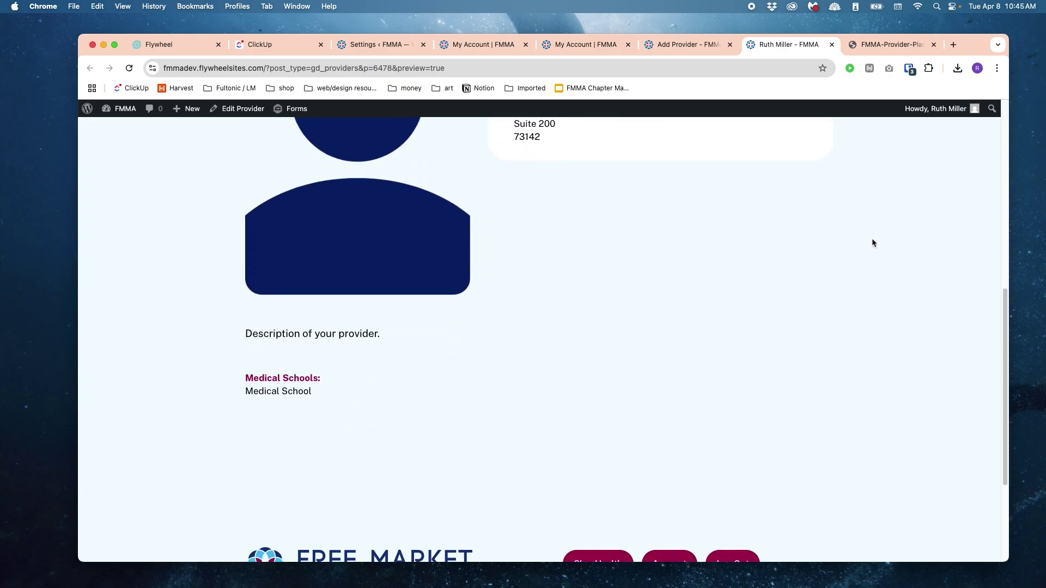
left_click(667, 44)
left_click(403, 422)
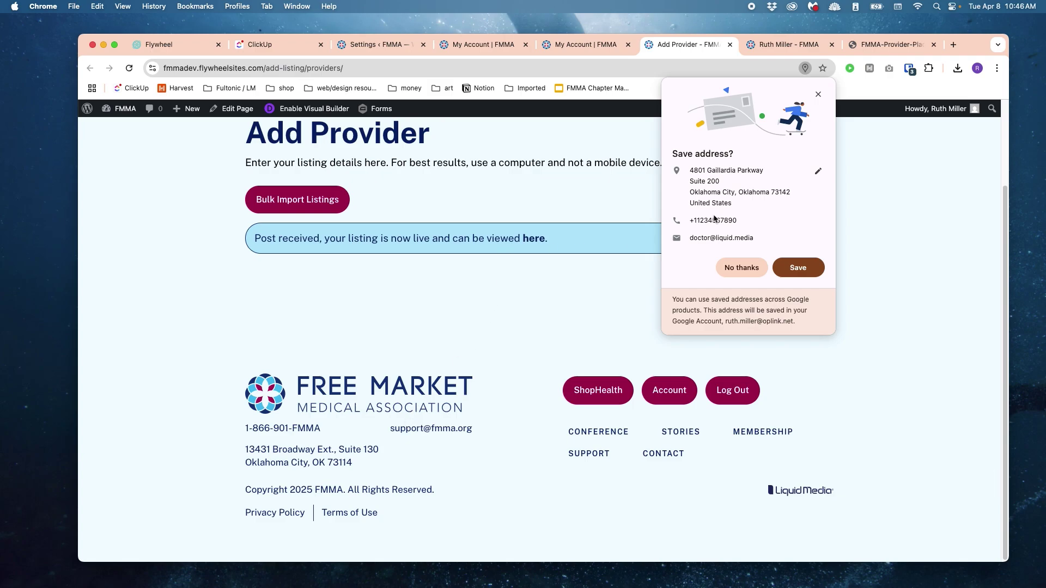
Step: Decline saving the address and review the live provider page listing the Liquid Media place
left_click(742, 268)
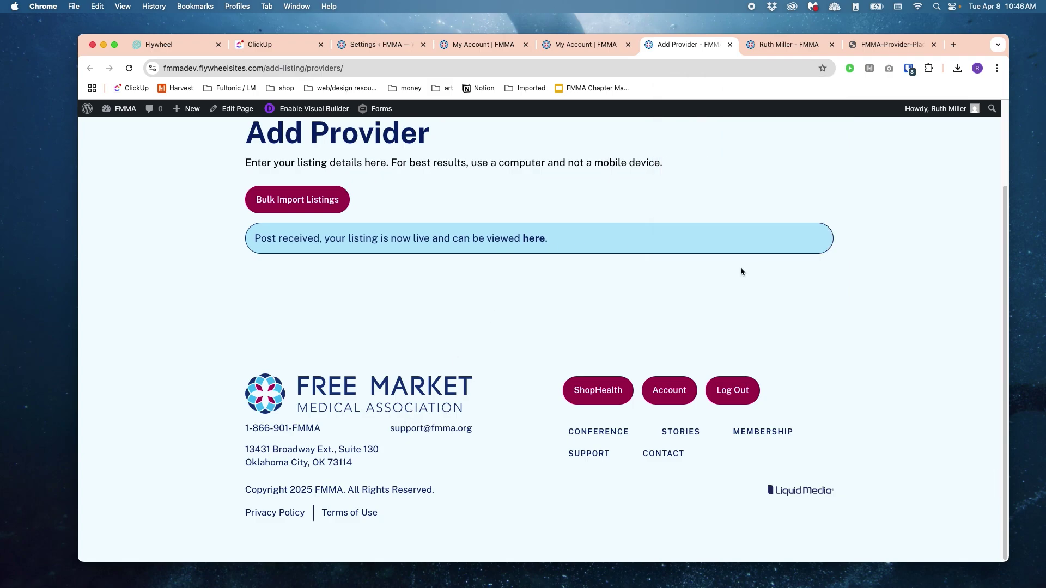
left_click(533, 241)
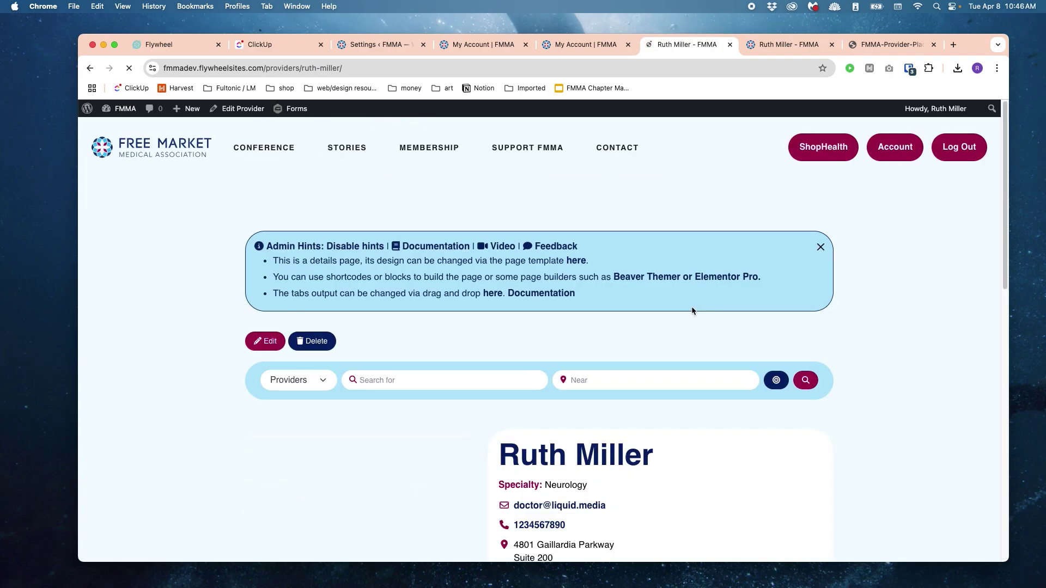
scroll(695, 308, "down", 10)
scroll(485, 293, "up", 5)
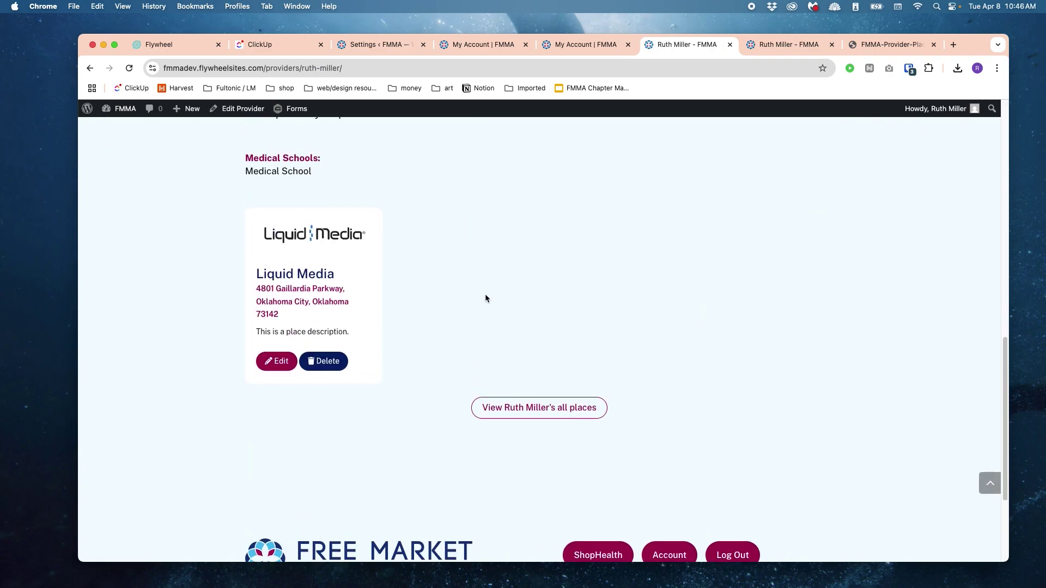
scroll(613, 396, "down", 3)
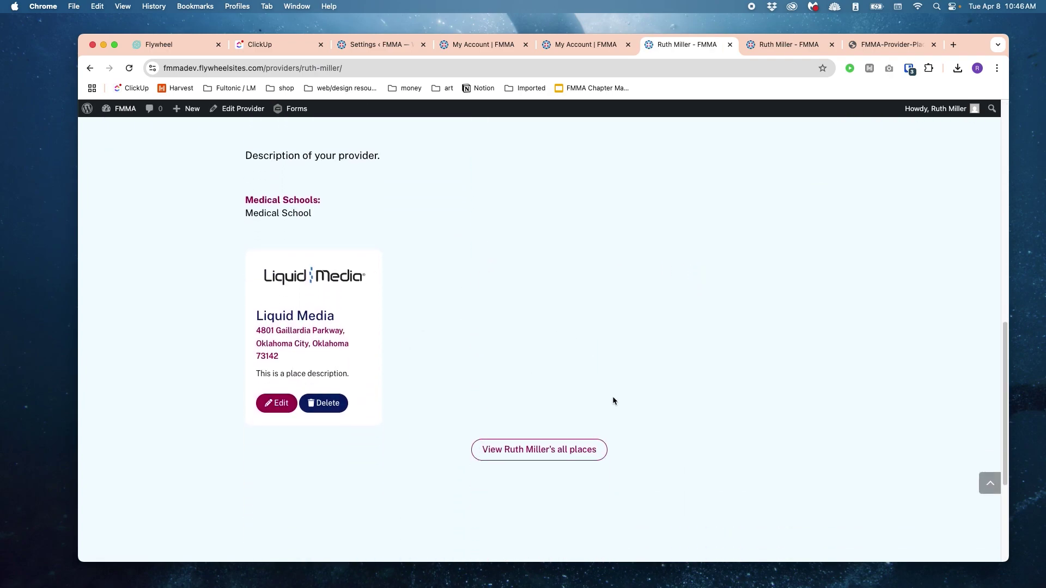
scroll(364, 415, "up", 1)
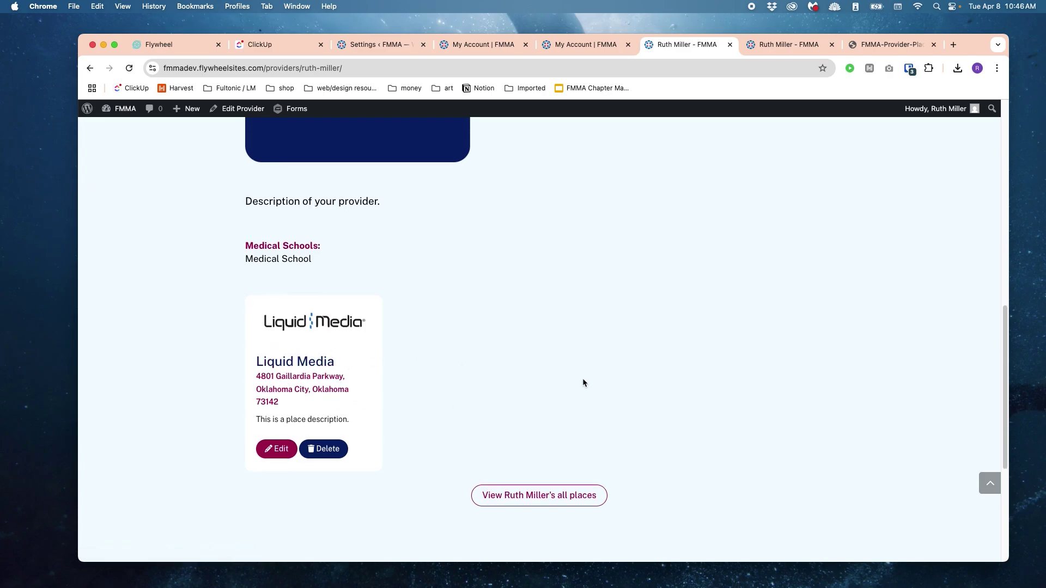
scroll(583, 378, "up", 10)
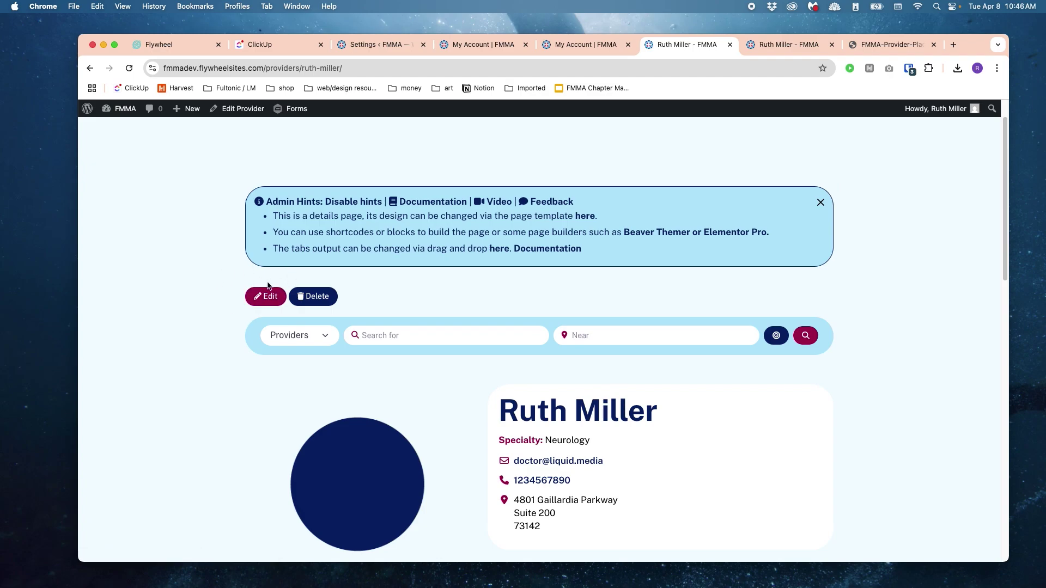
scroll(331, 354, "down", 3)
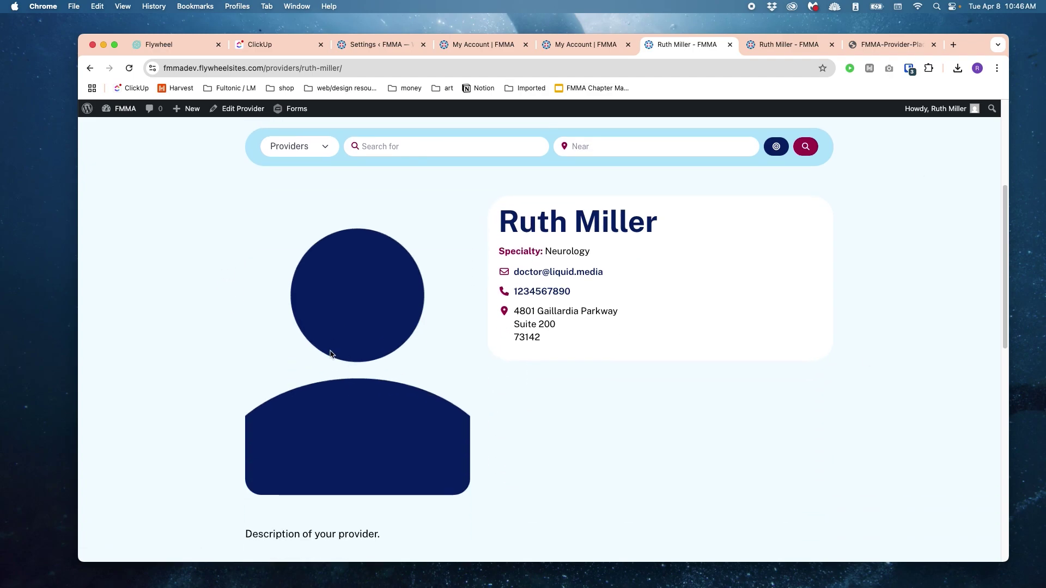
scroll(815, 307, "down", 3)
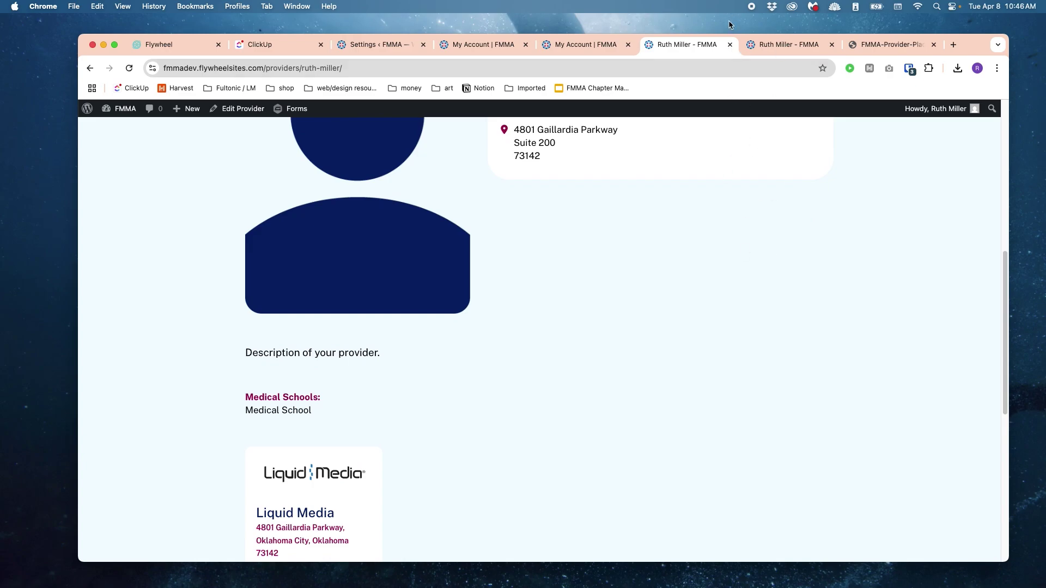
Step: Return to My Account and start a new Submit Listing - Procedure form
left_click(583, 44)
scroll(607, 259, "down", 2)
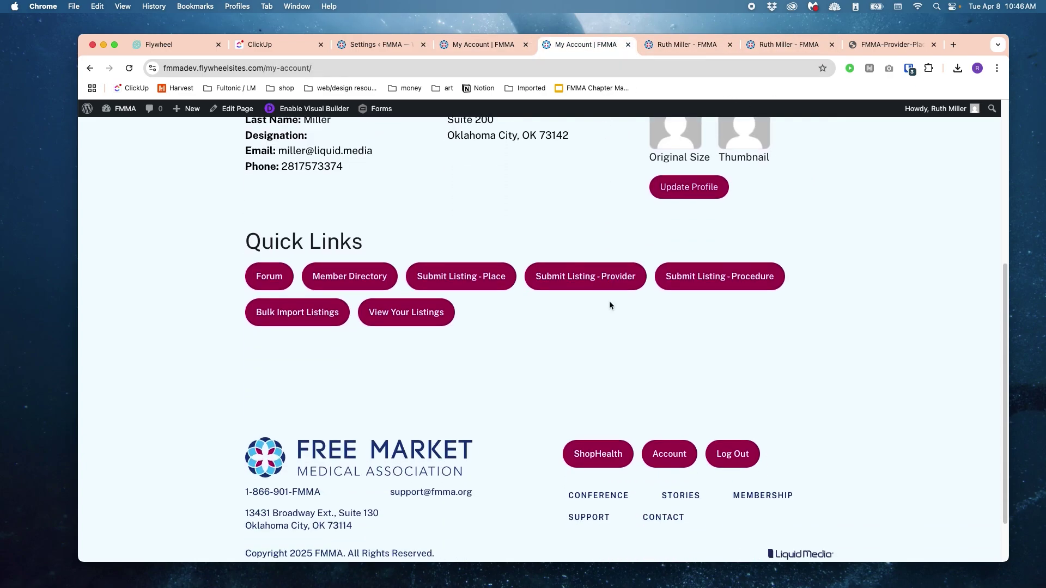
left_click(719, 275)
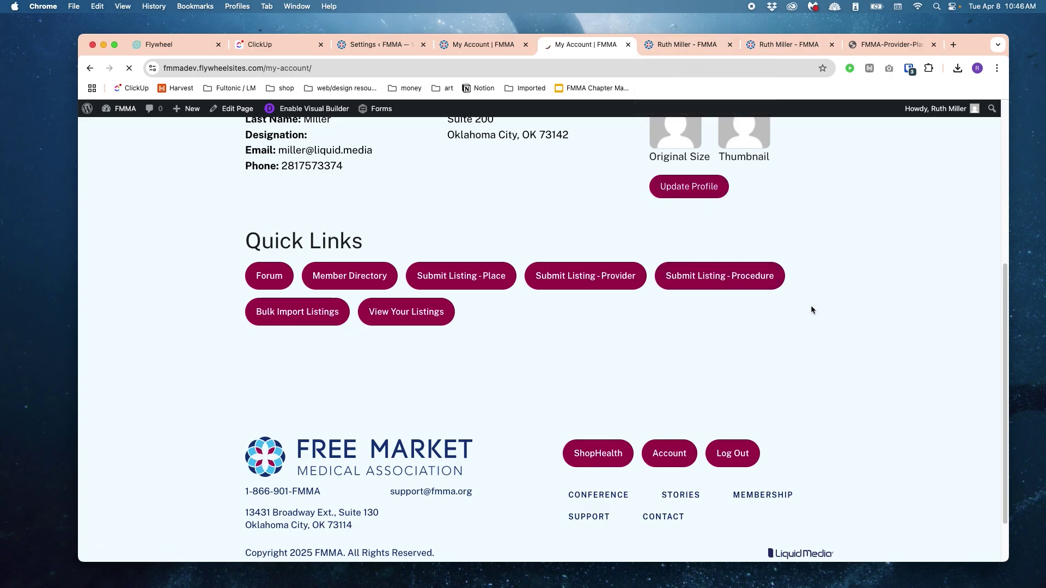
scroll(633, 287, "down", 2)
Step: Enter 'Sample Procedure' as the procedure title and 'Sample Name' as its description
left_click(447, 290)
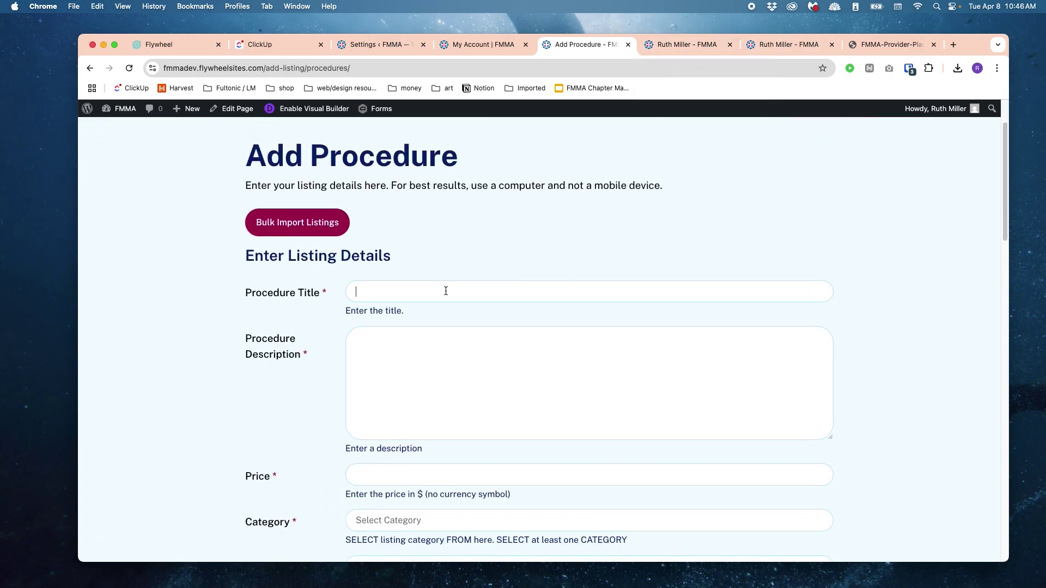
type("Sample")
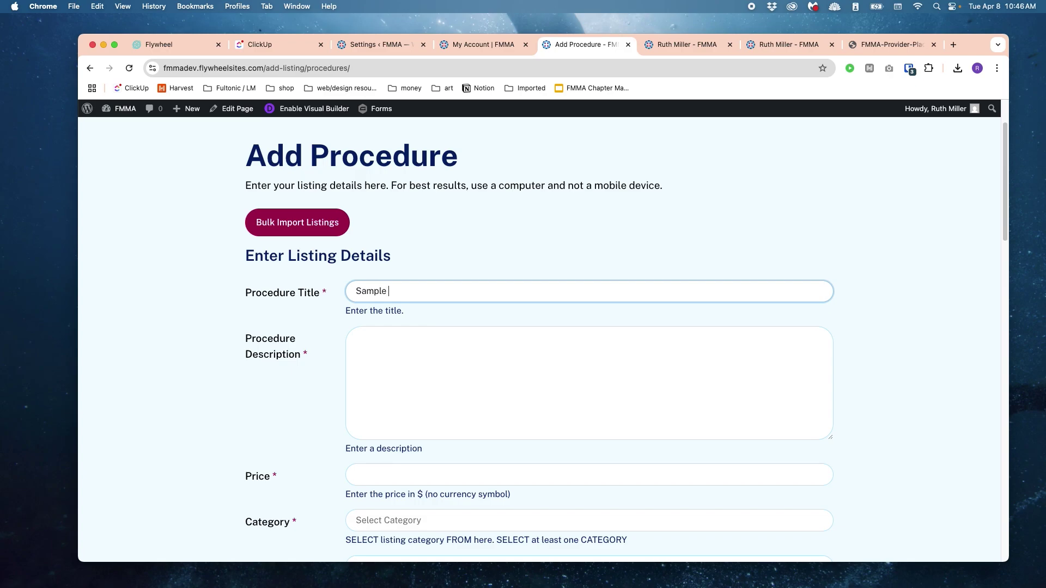
type(" Procedure")
key("Tab")
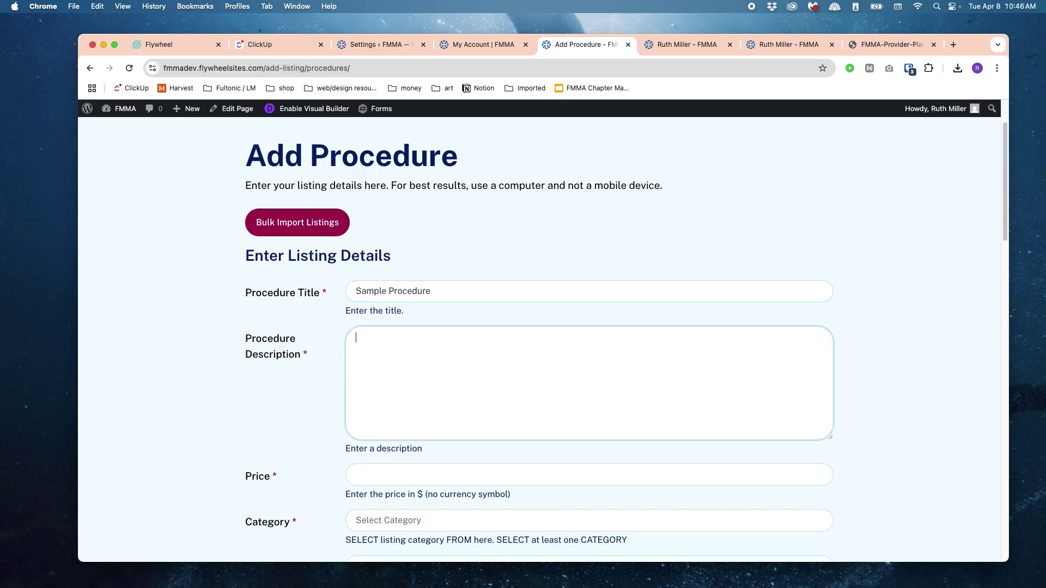
type("Sample Name")
Step: Enter 1000 as the procedure price
scroll(551, 420, "down", 3)
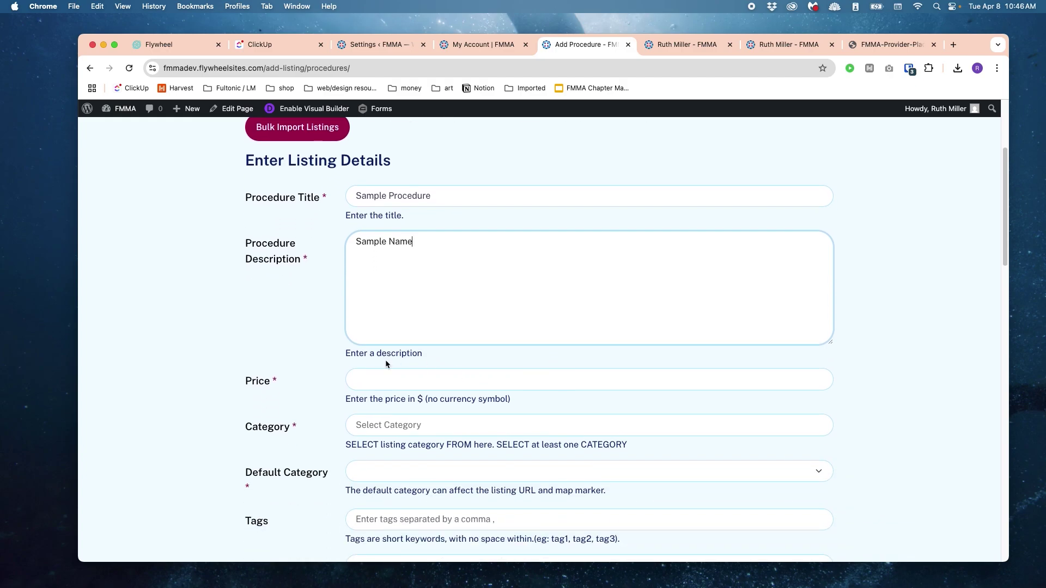
left_click(395, 372)
scroll(356, 276, "down", 1)
type("1000")
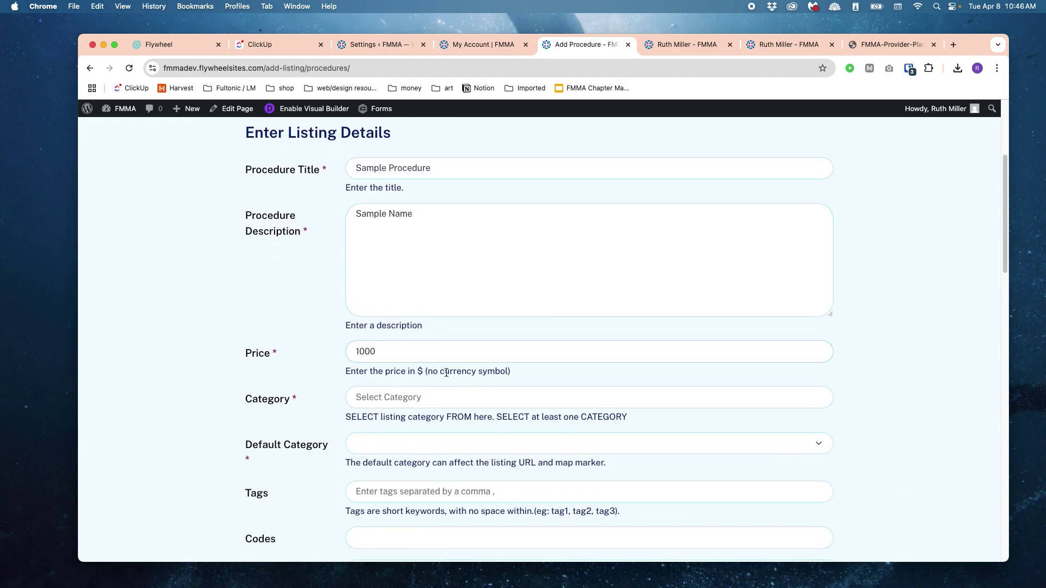
double_click(458, 372)
left_click(409, 371)
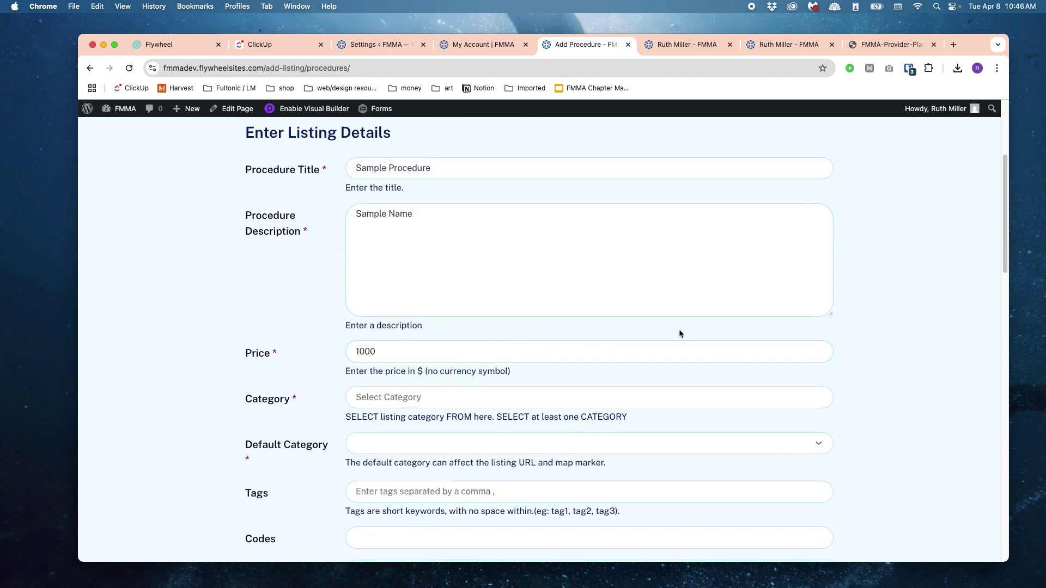
left_click(464, 354)
scroll(785, 296, "down", 2)
Step: Set the procedure Category to Dentistry and keep Dentistry as the Default Category
left_click(769, 284)
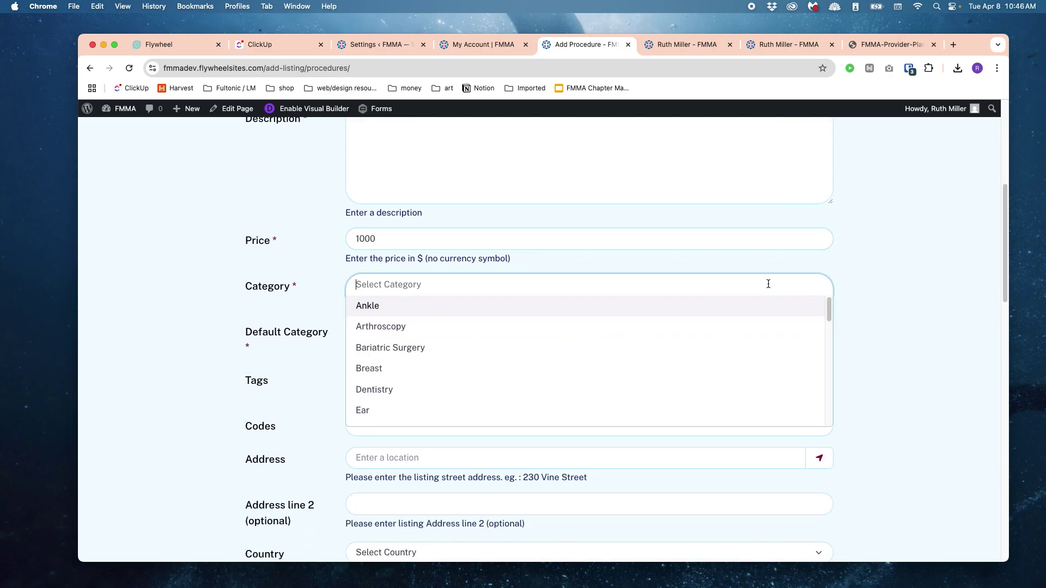
scroll(621, 322, "down", 2)
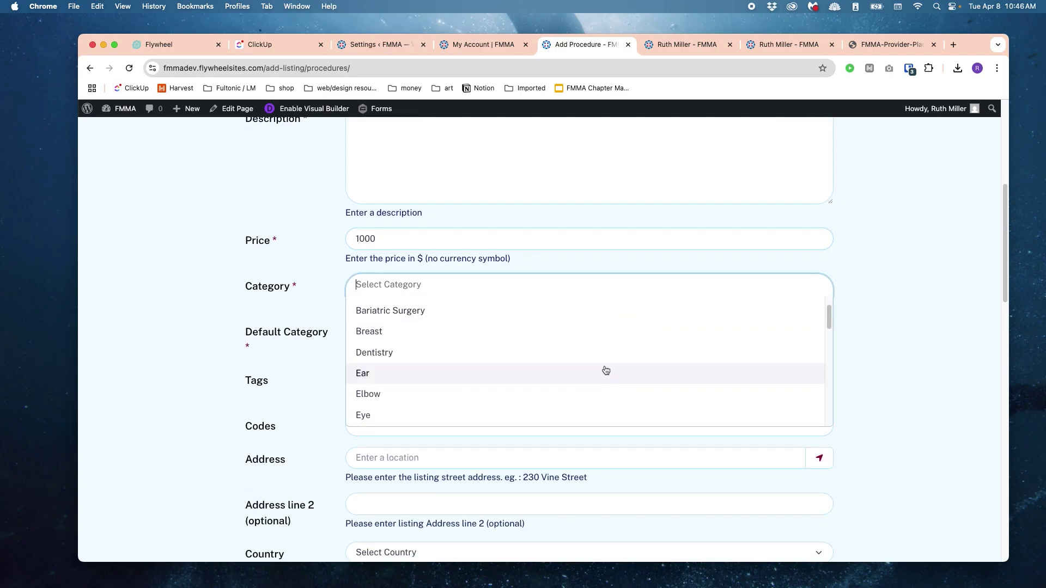
scroll(599, 352, "up", 2)
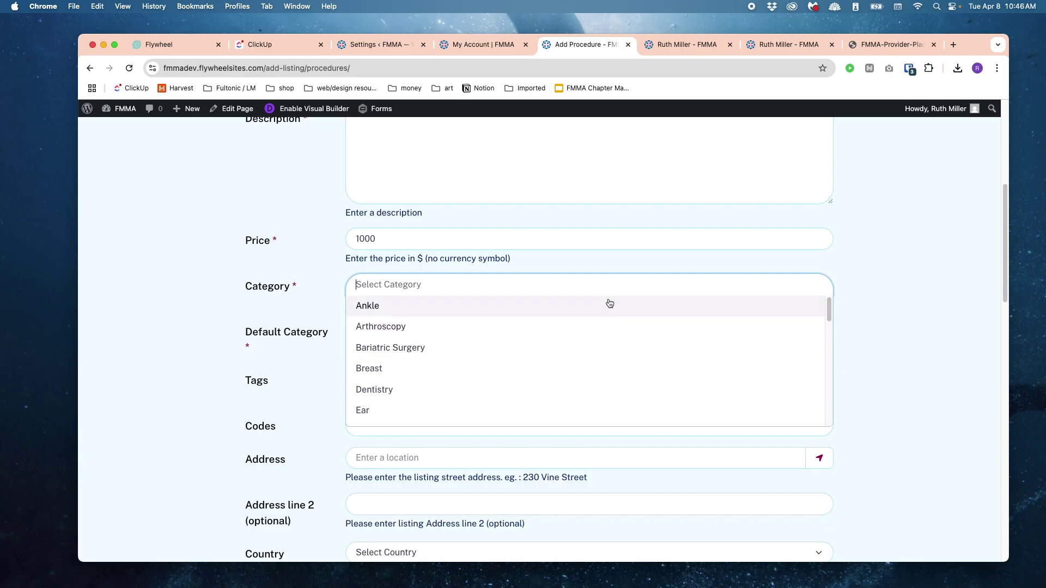
scroll(648, 382, "down", 1)
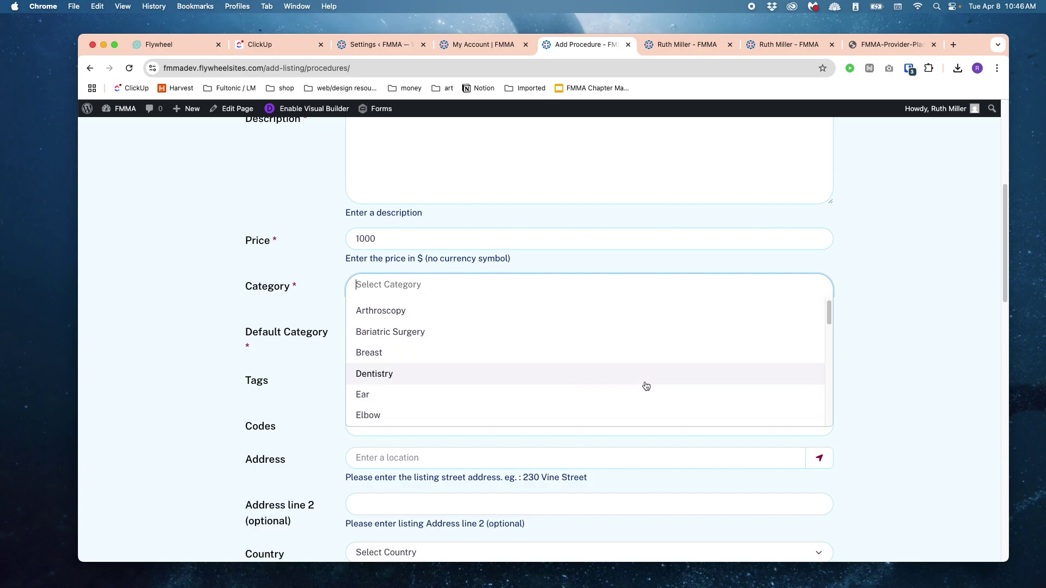
scroll(627, 365, "down", 1)
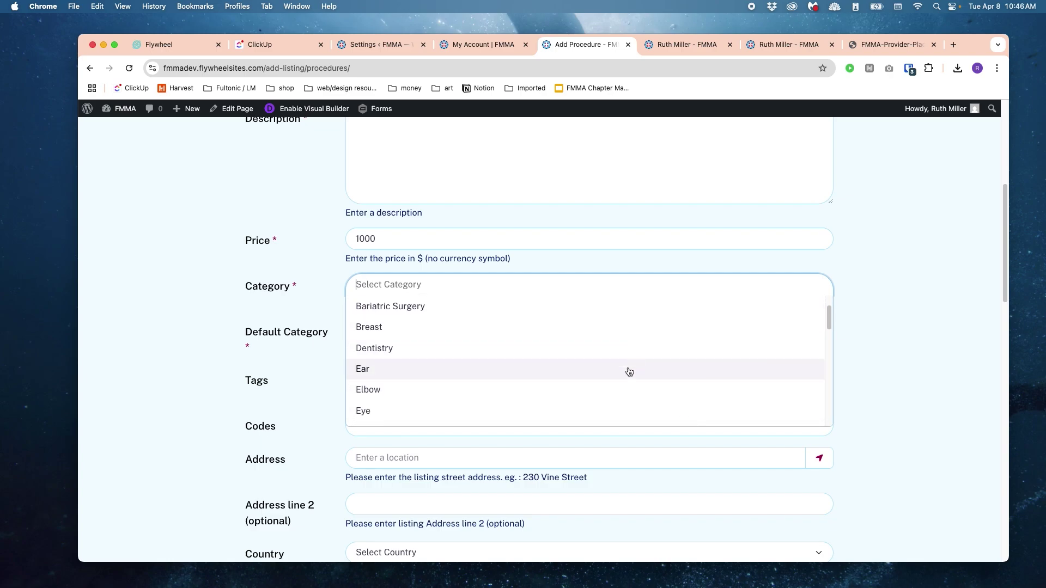
left_click(585, 353)
left_click(522, 332)
left_click(705, 322)
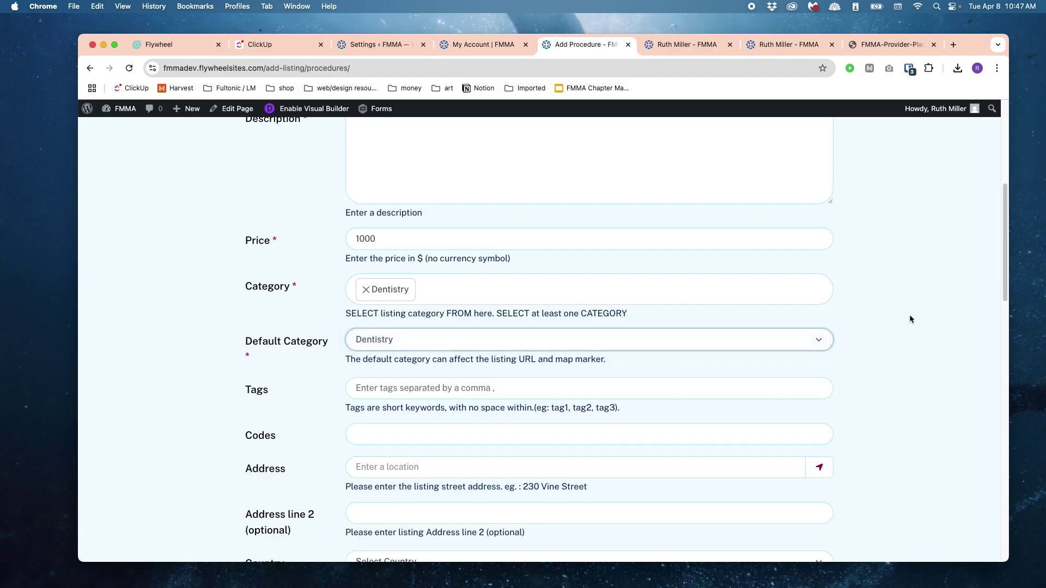
scroll(907, 313, "down", 1)
Step: Leave tags empty and enter cpt_1000 in the Codes field
left_click(811, 324)
scroll(523, 403, "down", 5)
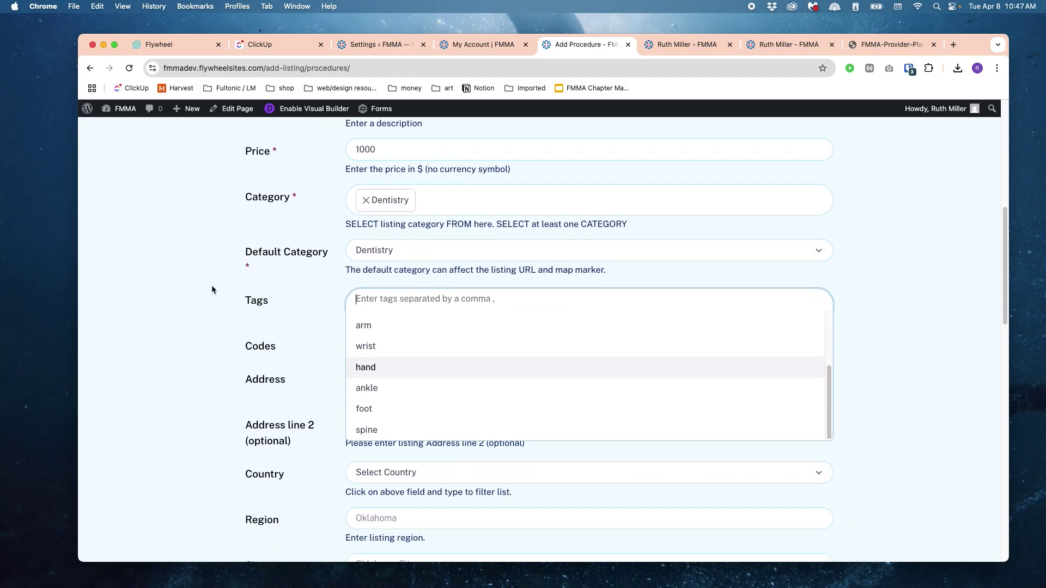
left_click(372, 343)
scroll(414, 341, "down", 2)
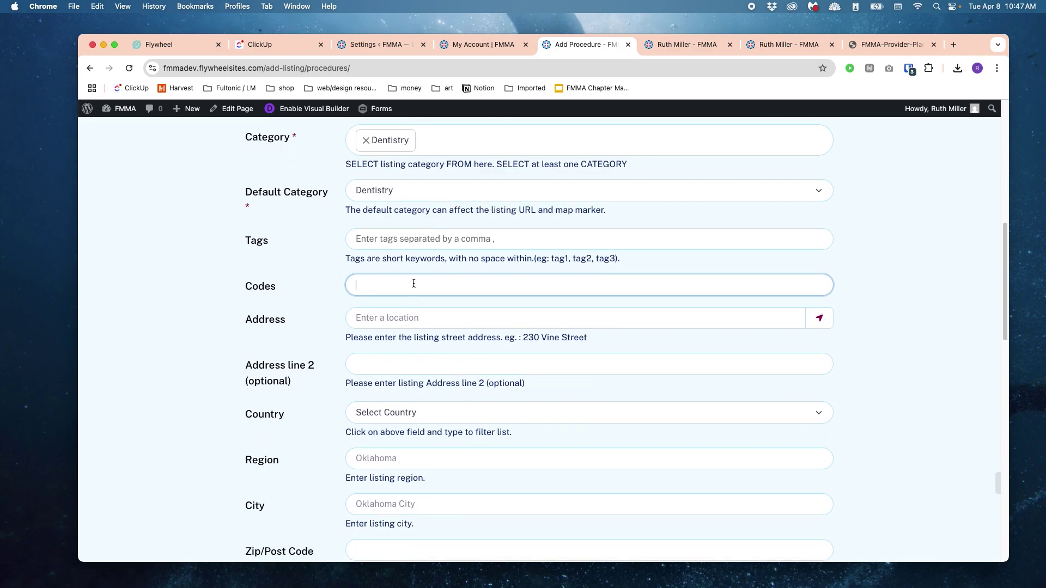
left_click(848, 264)
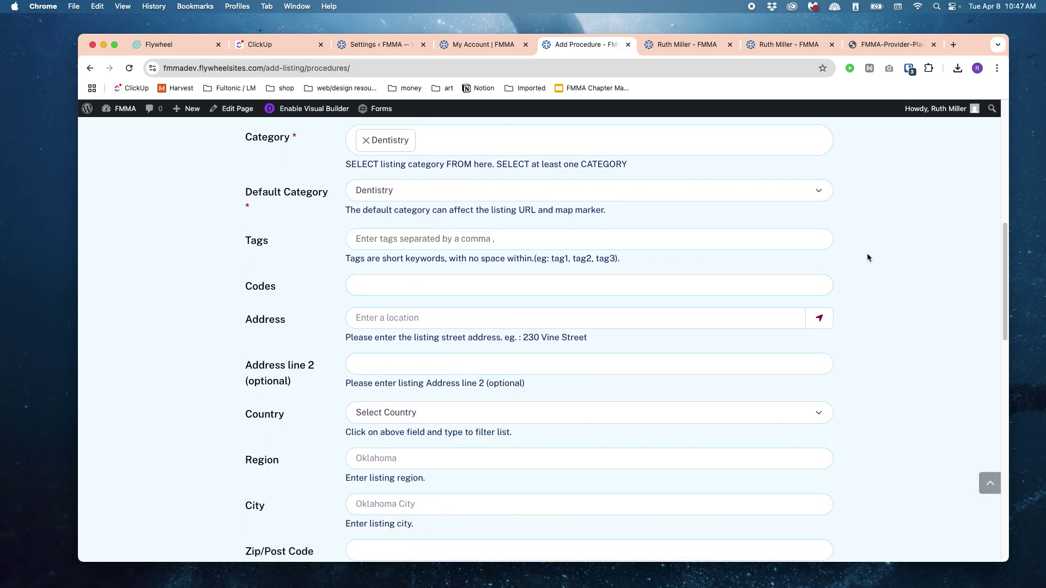
left_click(519, 277)
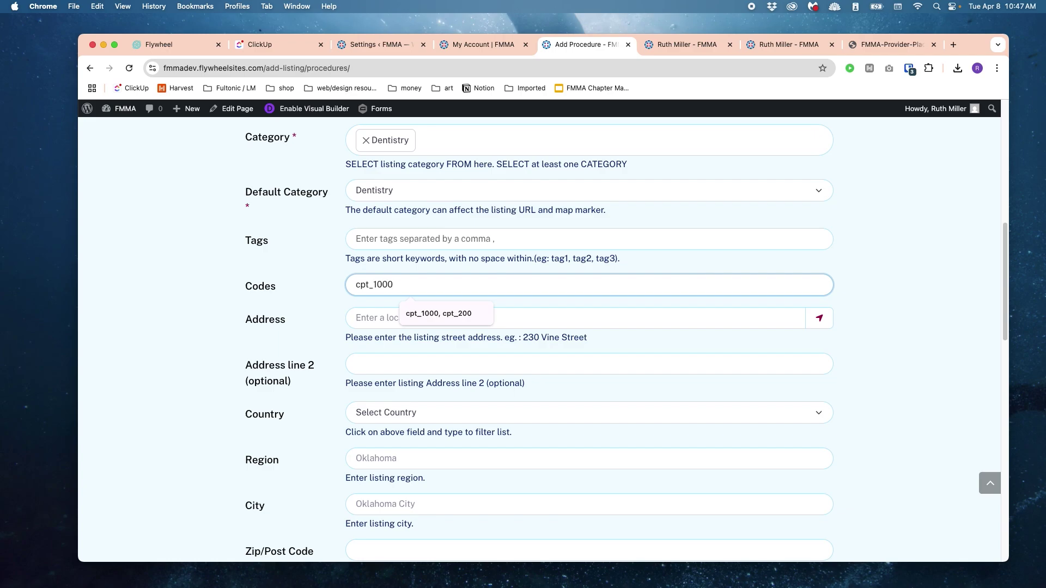
left_click(905, 286)
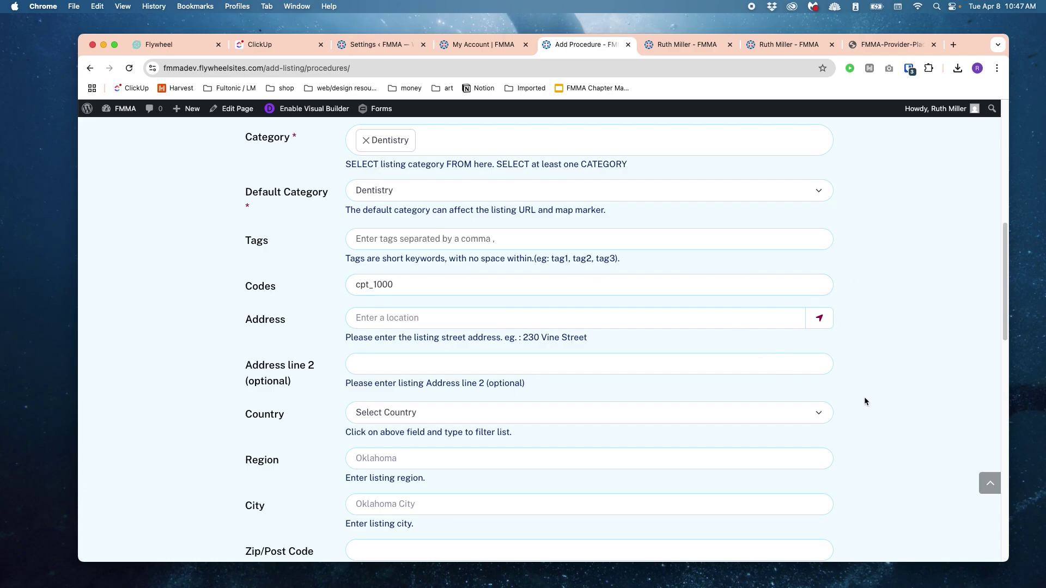
scroll(868, 394, "down", 1)
Step: Link the procedure to the Liquid Media place via the Place search
scroll(867, 397, "down", 8)
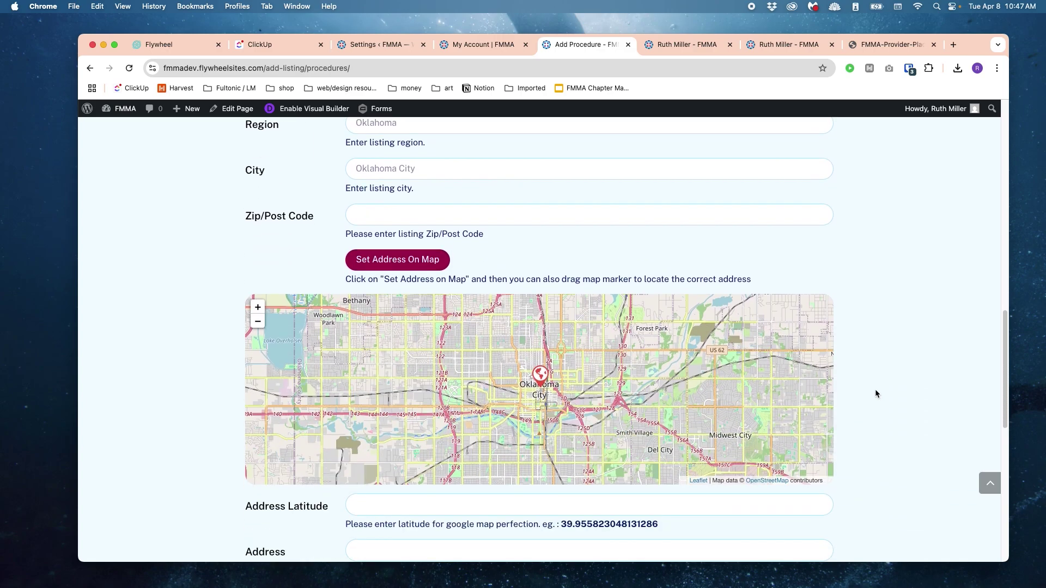
scroll(900, 375, "down", 1)
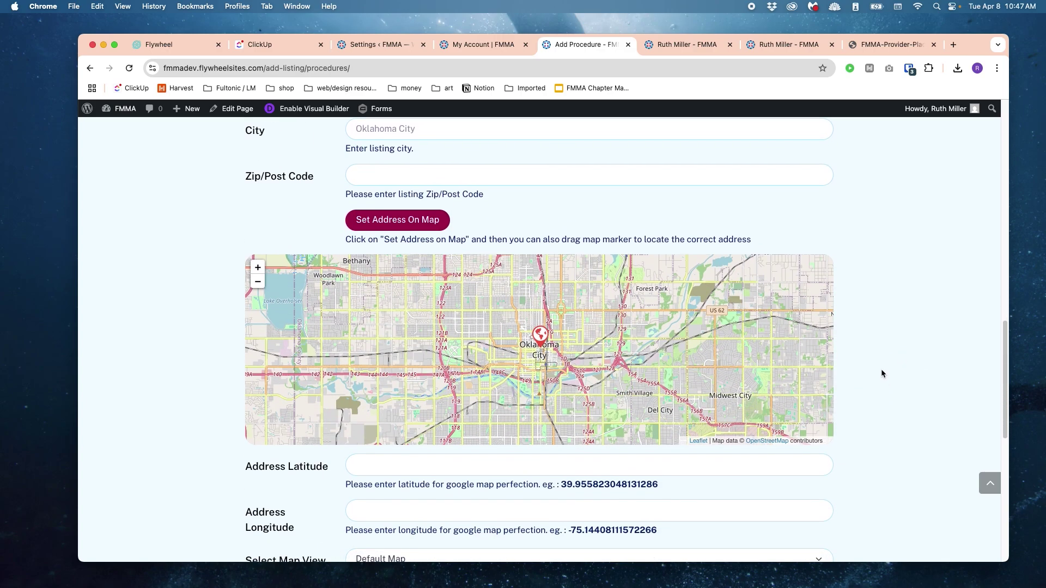
scroll(883, 374, "down", 5)
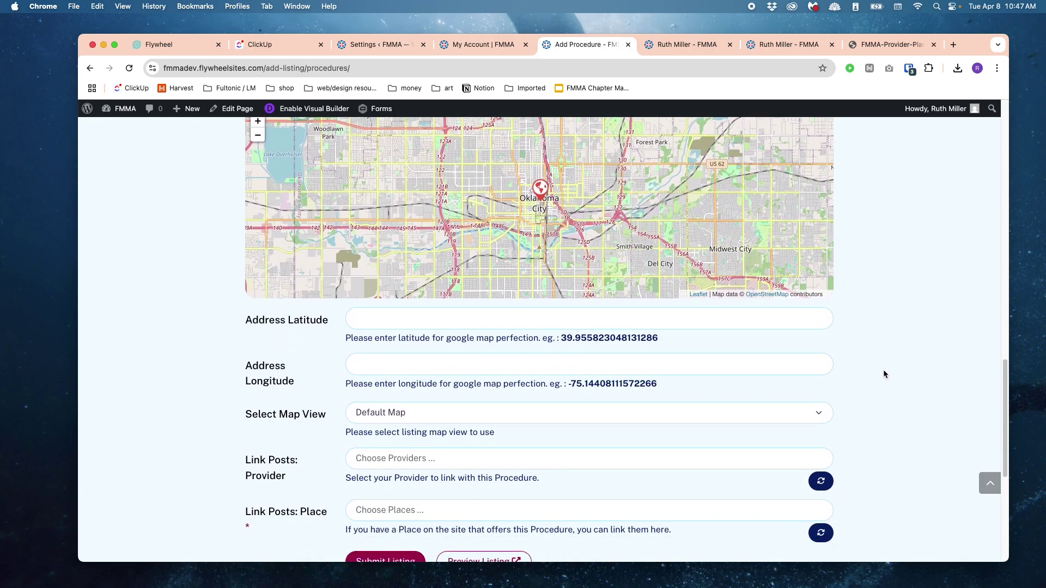
scroll(872, 390, "down", 1)
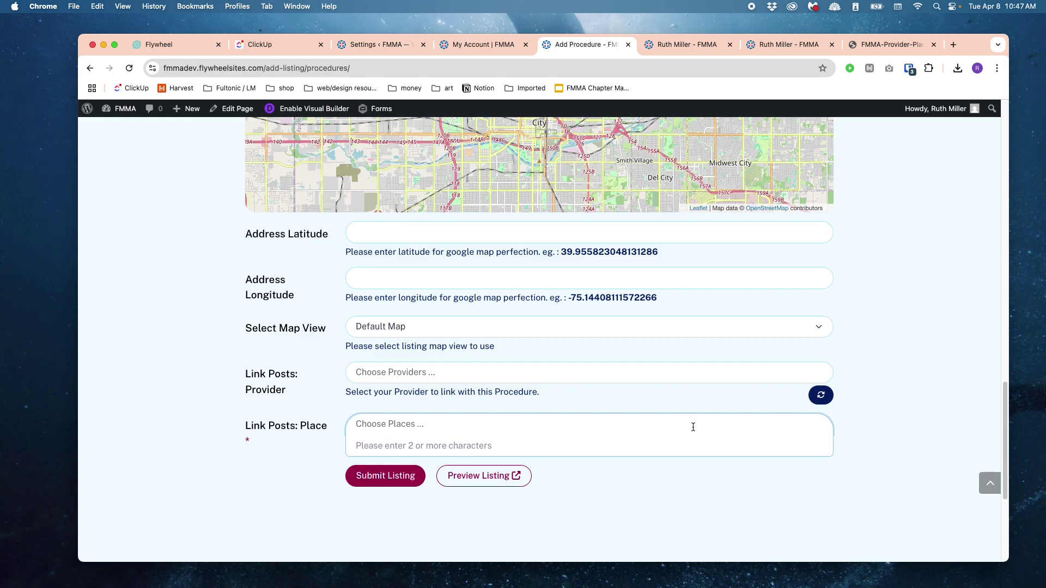
scroll(611, 280, "down", 1)
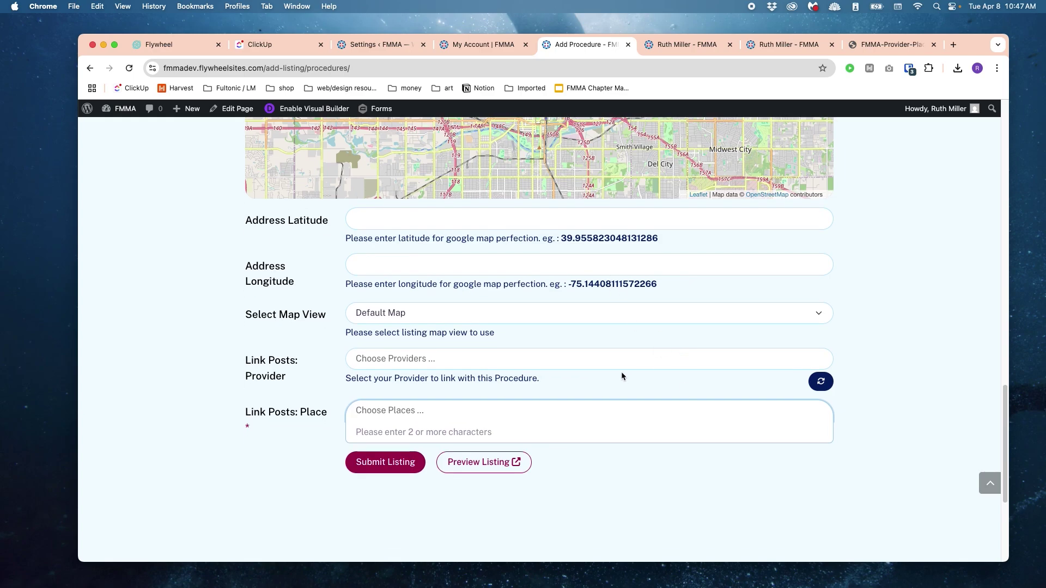
type("Liquid")
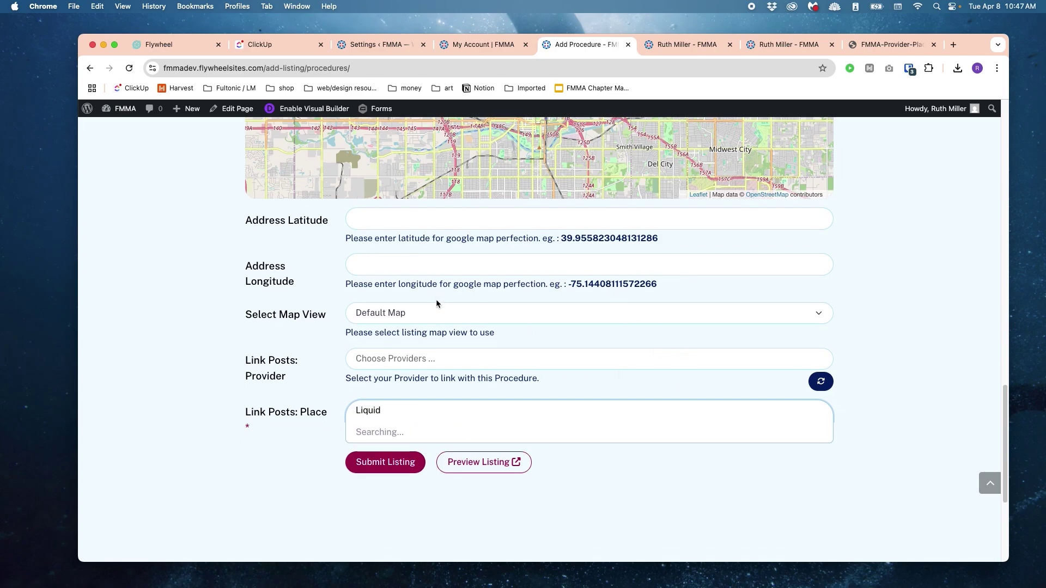
left_click(392, 437)
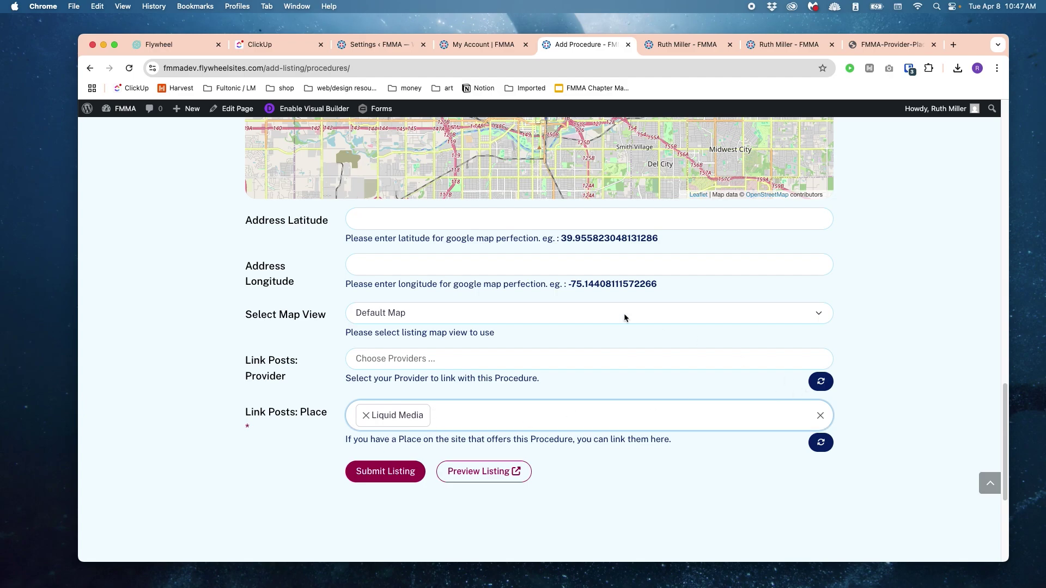
Step: Fill the address and coordinates 35.61066155794265, -97.60788952652621 from the Liquid Media place
left_click(821, 442)
left_click(632, 148)
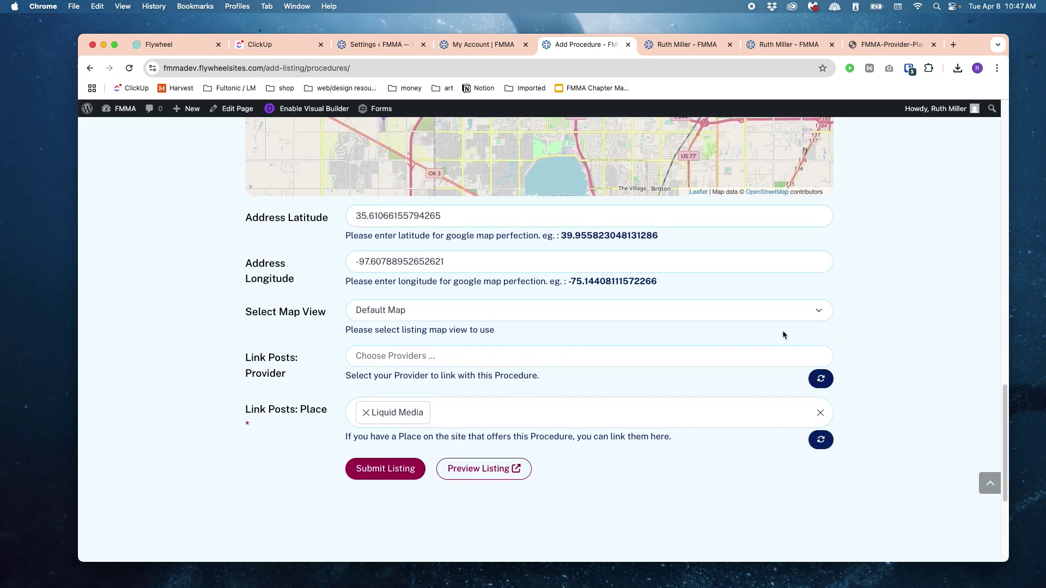
scroll(783, 330, "up", 10)
scroll(783, 331, "up", 5)
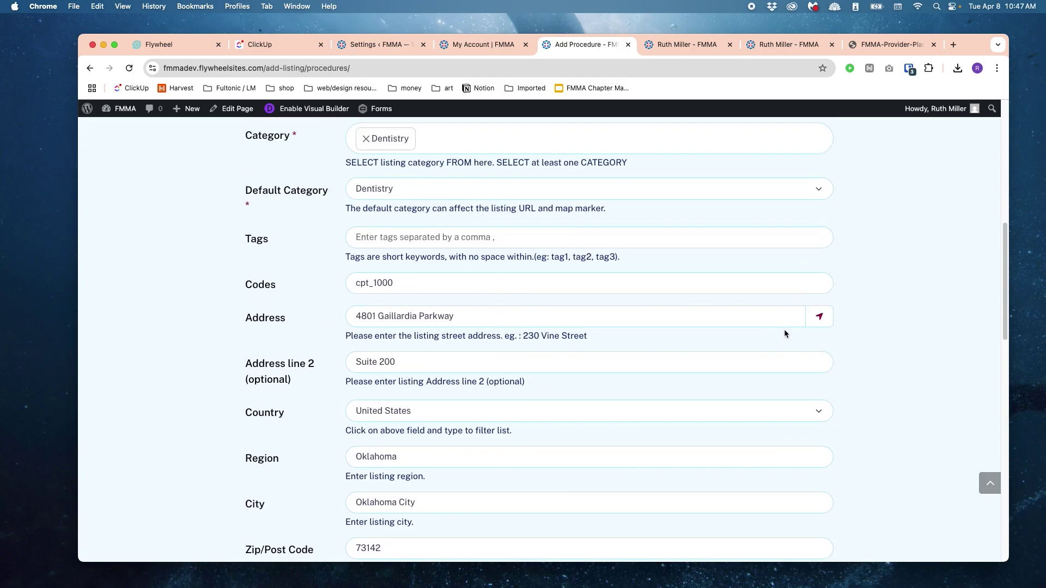
scroll(783, 329, "down", 15)
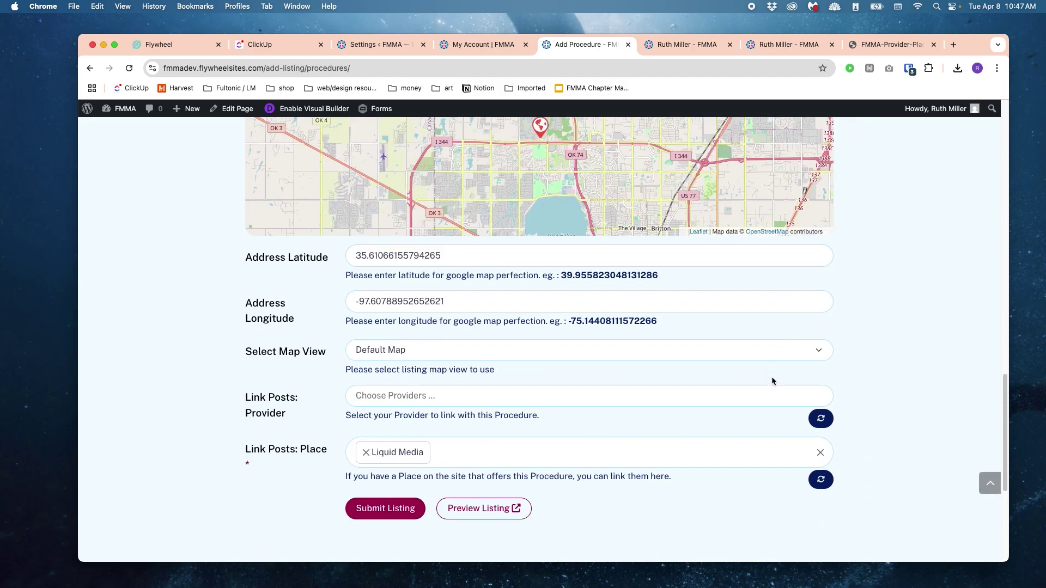
left_click(780, 396)
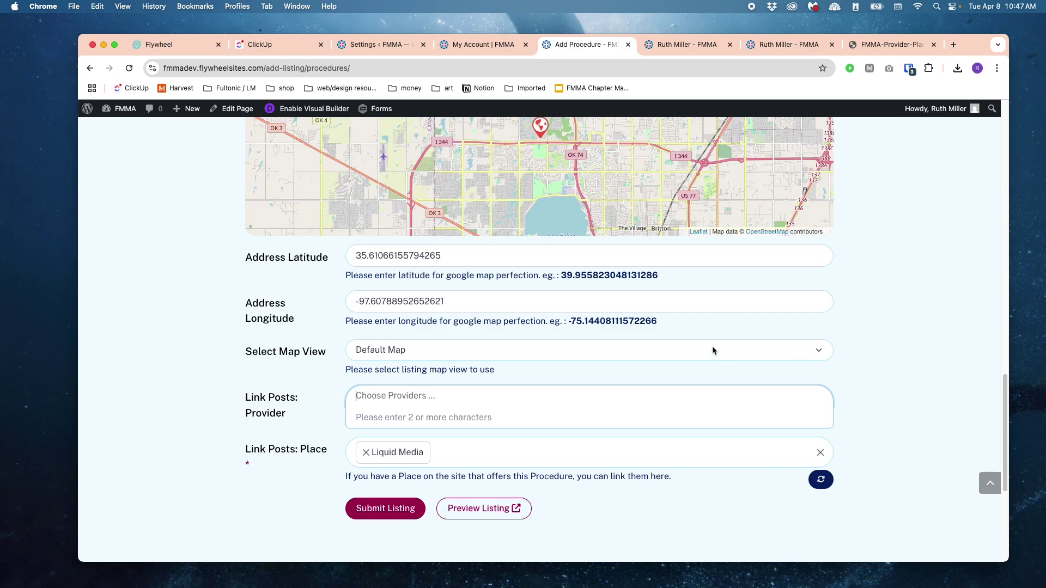
Step: Link the procedure to the user's matching provider listing
type("Ruth")
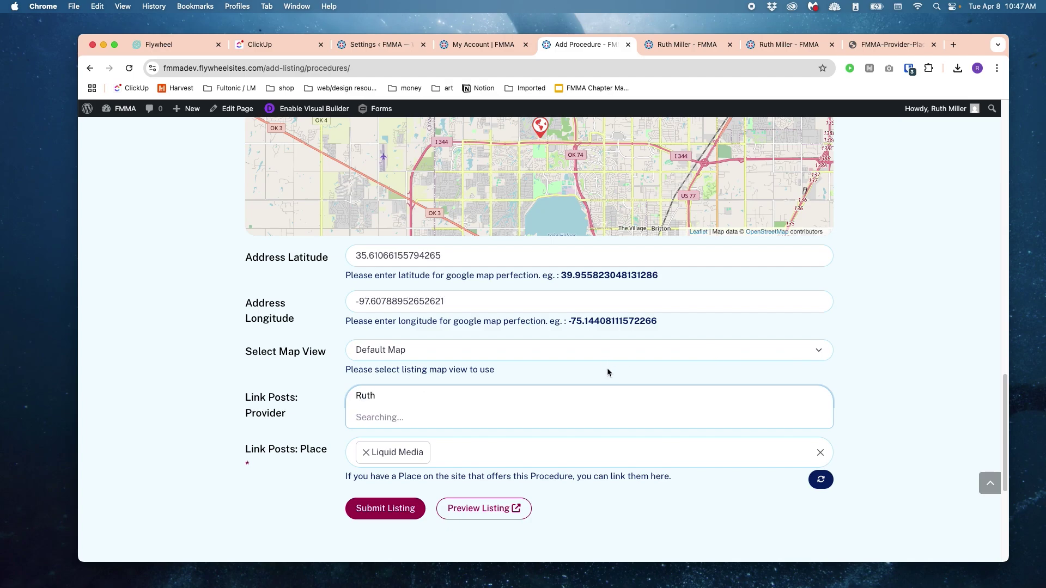
left_click(437, 427)
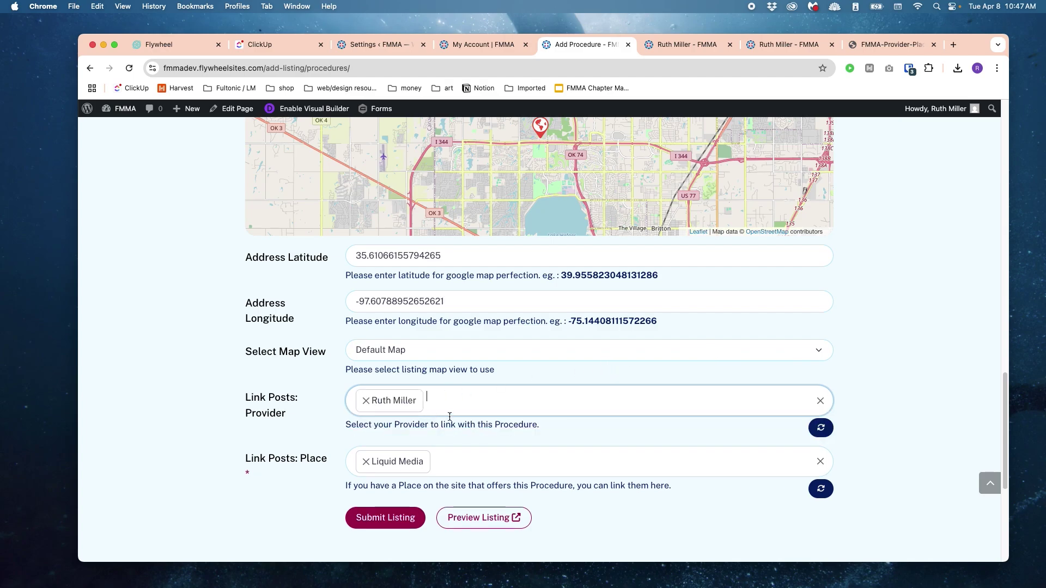
scroll(681, 377, "down", 3)
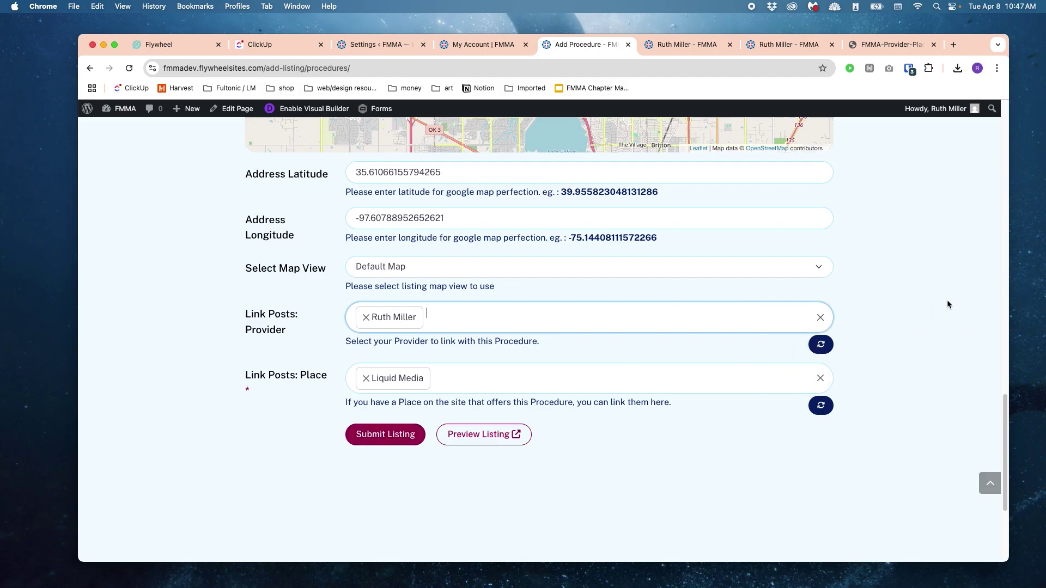
Step: Preview Sample Procedure in a new tab, checking price $1,000, code cpt_1000 and the map pin
left_click(463, 437)
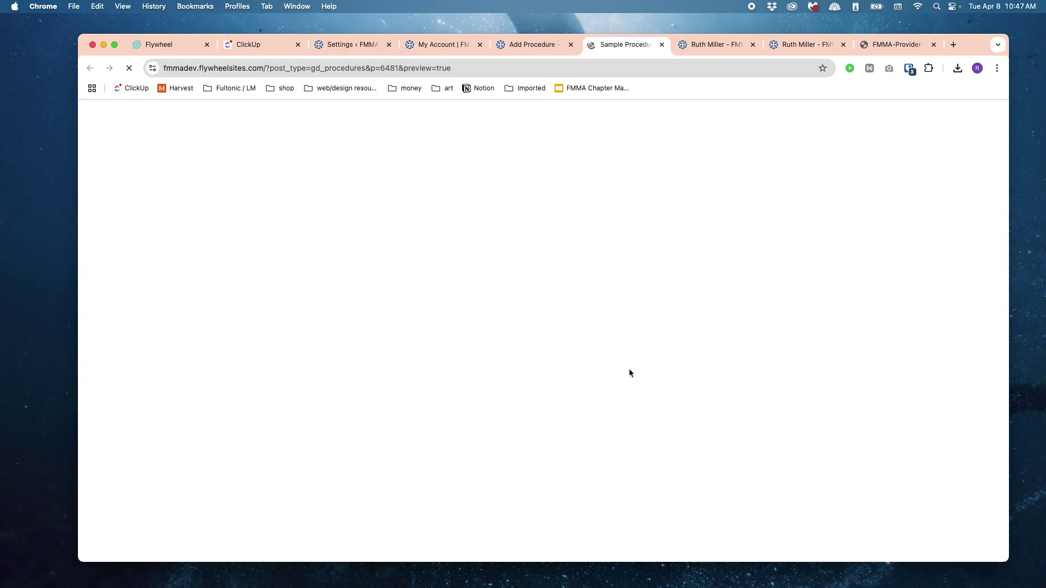
scroll(404, 418, "down", 2)
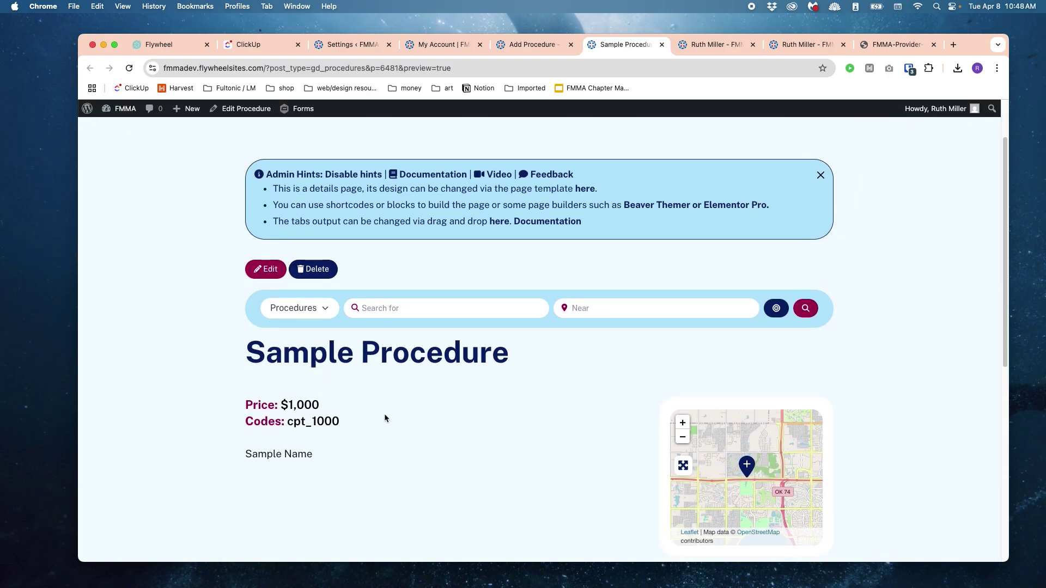
scroll(504, 282, "down", 6)
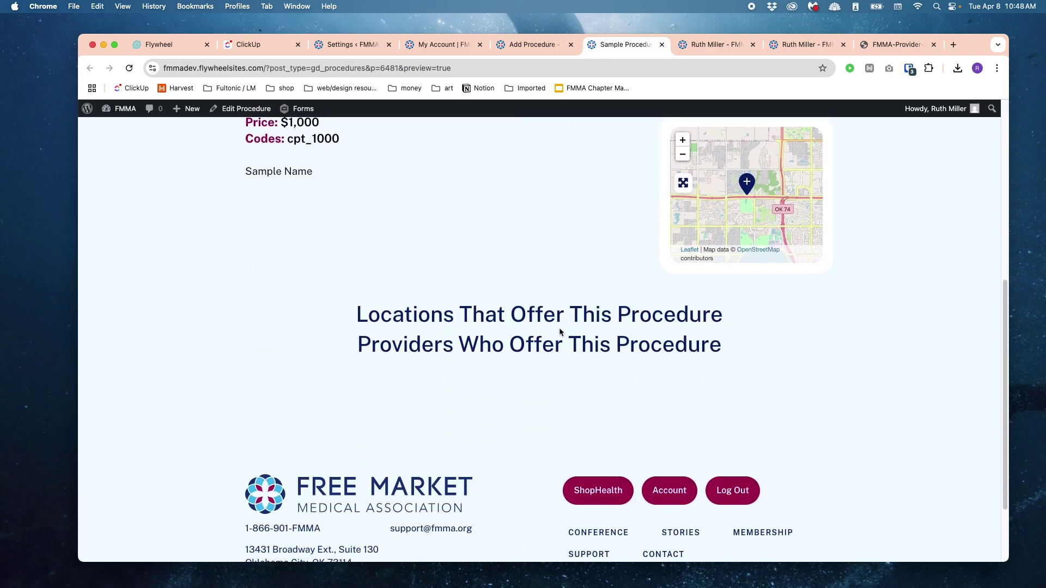
left_click_drag(366, 376, 581, 425)
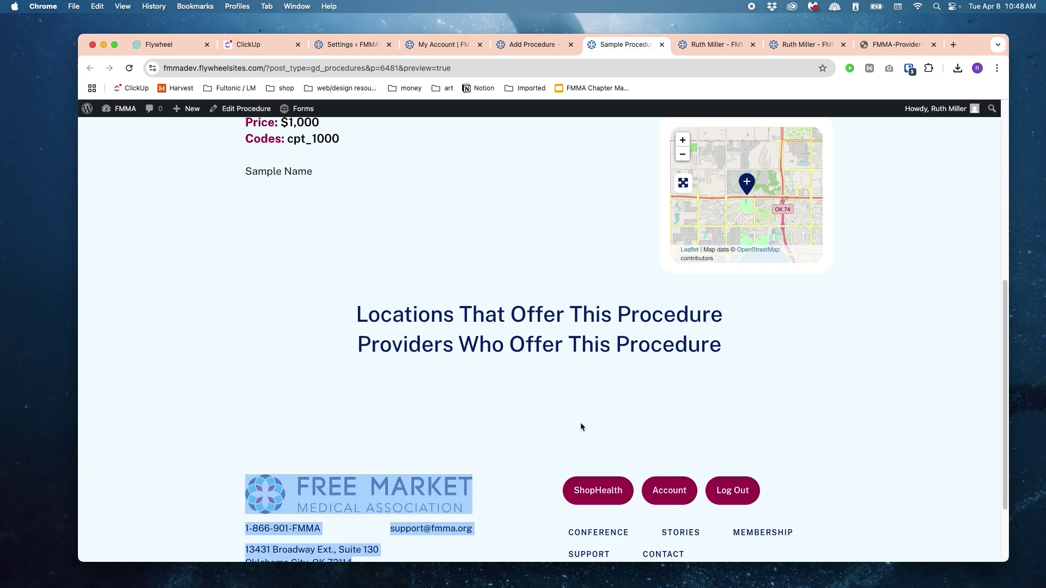
left_click(390, 363)
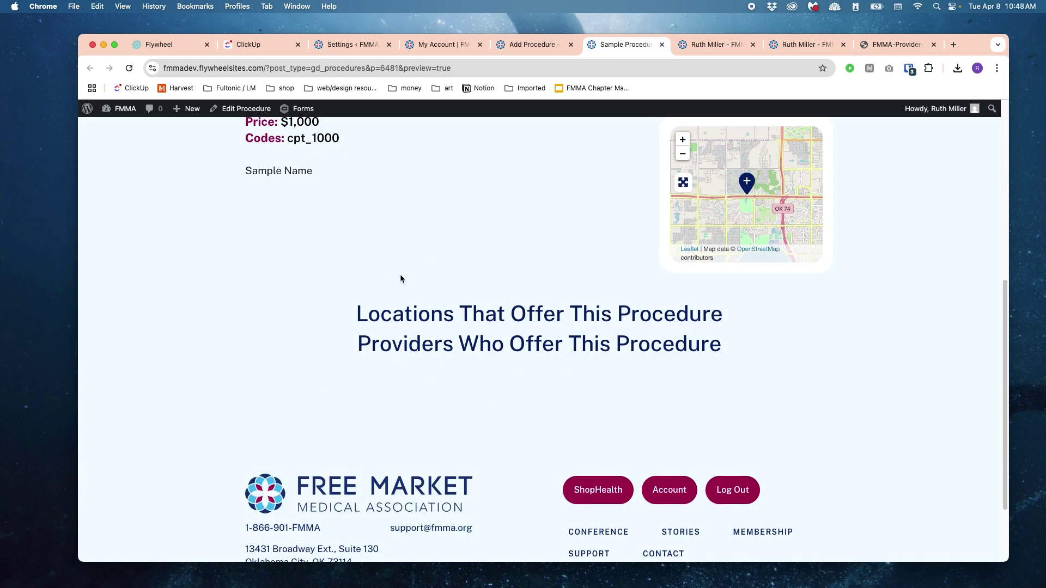
scroll(750, 330, "down", 2)
scroll(750, 330, "up", 3)
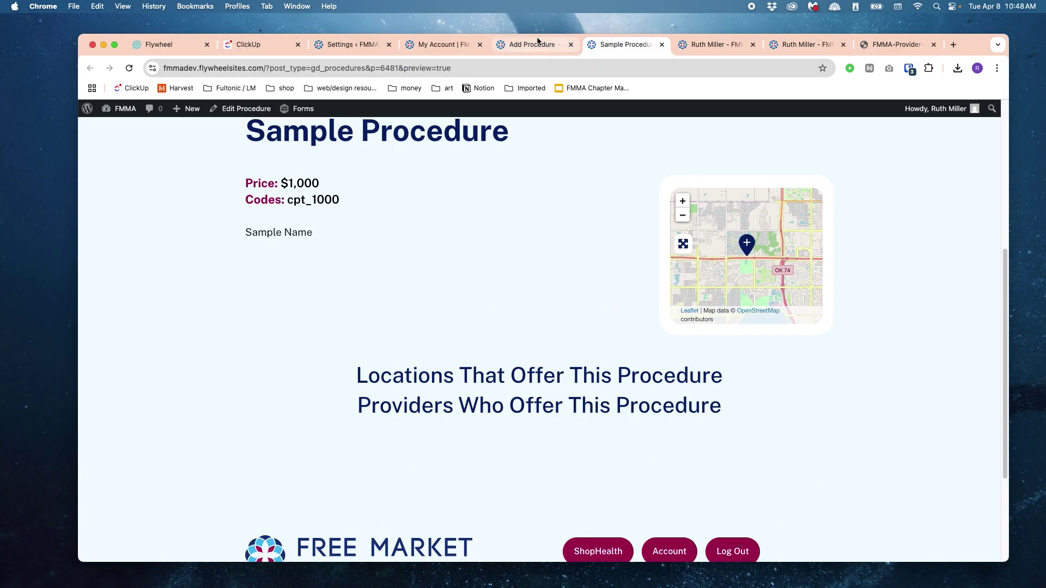
left_click(532, 44)
Step: Submit the Sample Procedure listing, check its live page, then go to the account dashboard
left_click(389, 433)
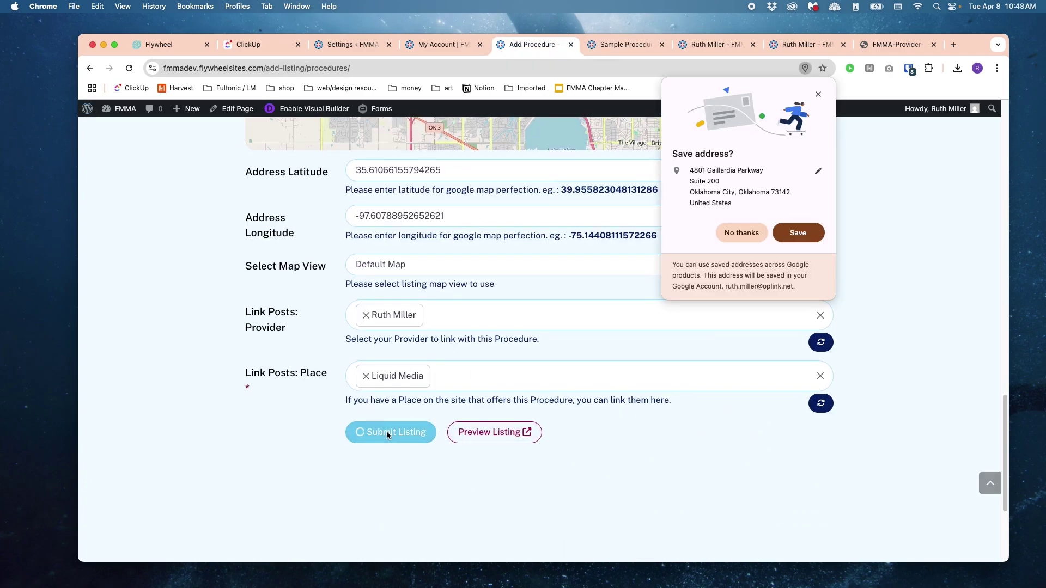
left_click(744, 231)
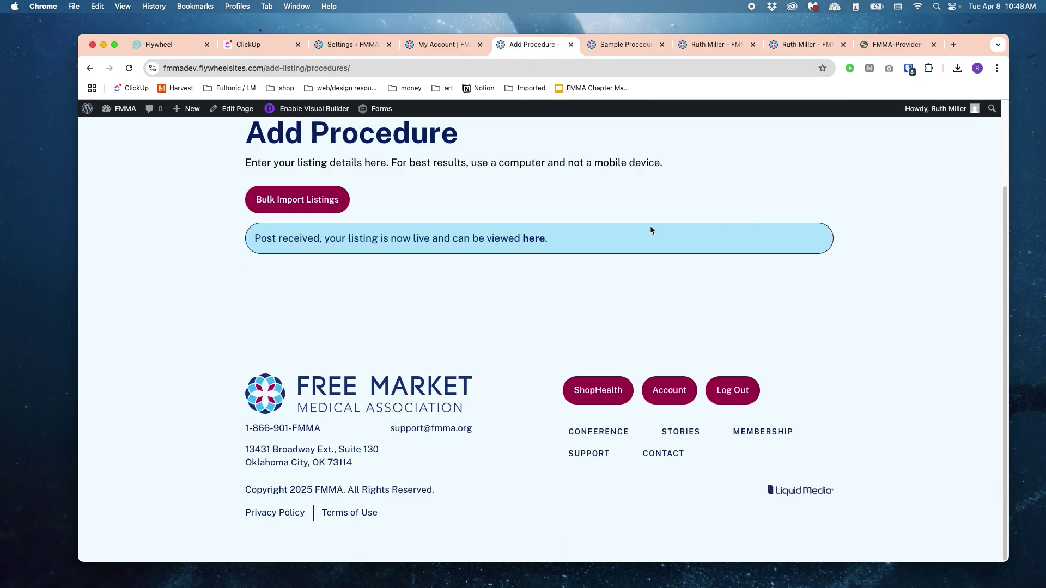
left_click(527, 240)
scroll(661, 262, "down", 10)
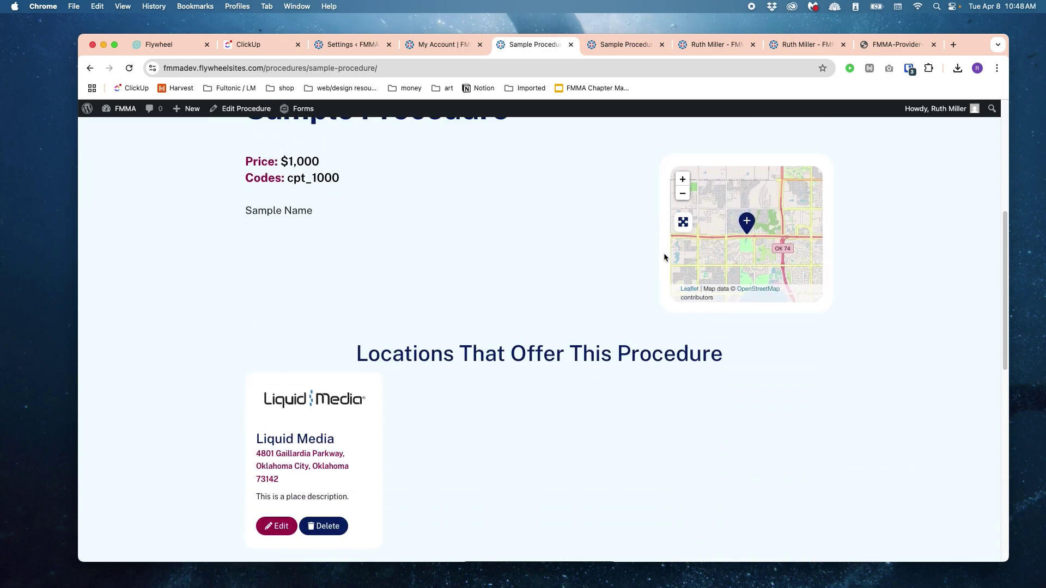
scroll(565, 308, "down", 5)
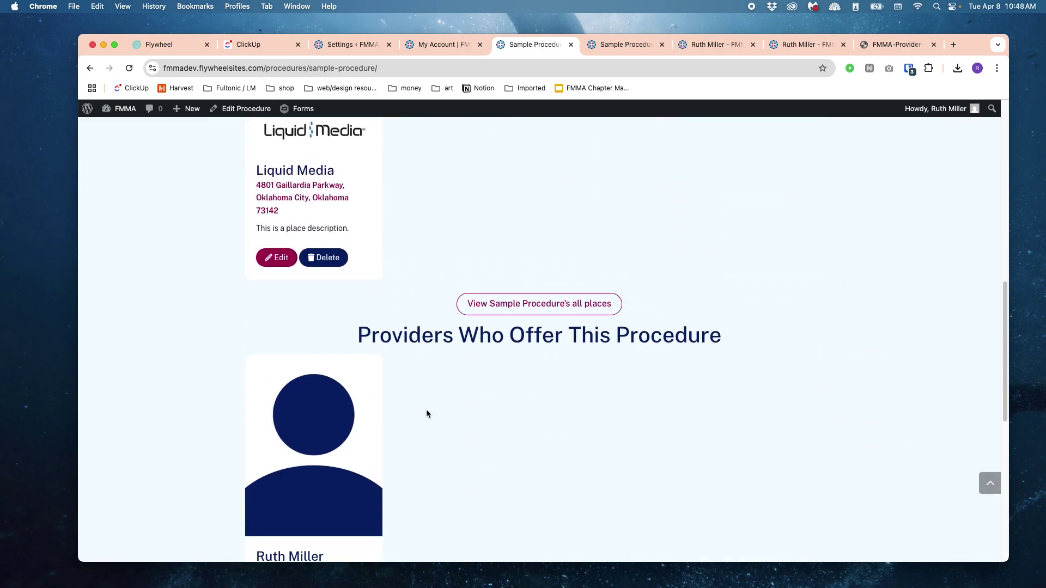
scroll(793, 302, "up", 15)
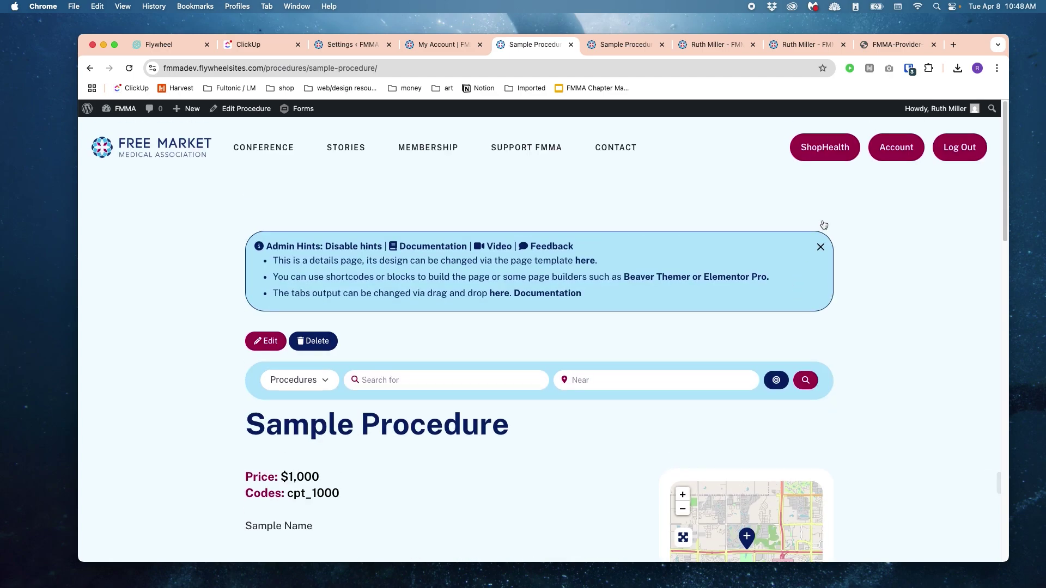
left_click(909, 149)
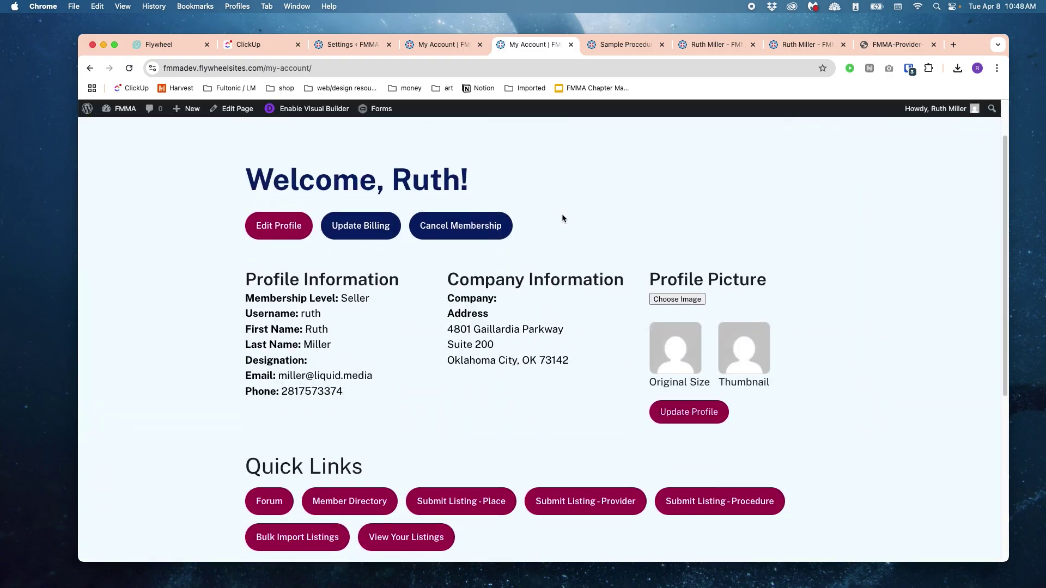
scroll(561, 216, "down", 3)
Step: Review the Providers cards on the My Listings page
left_click(407, 418)
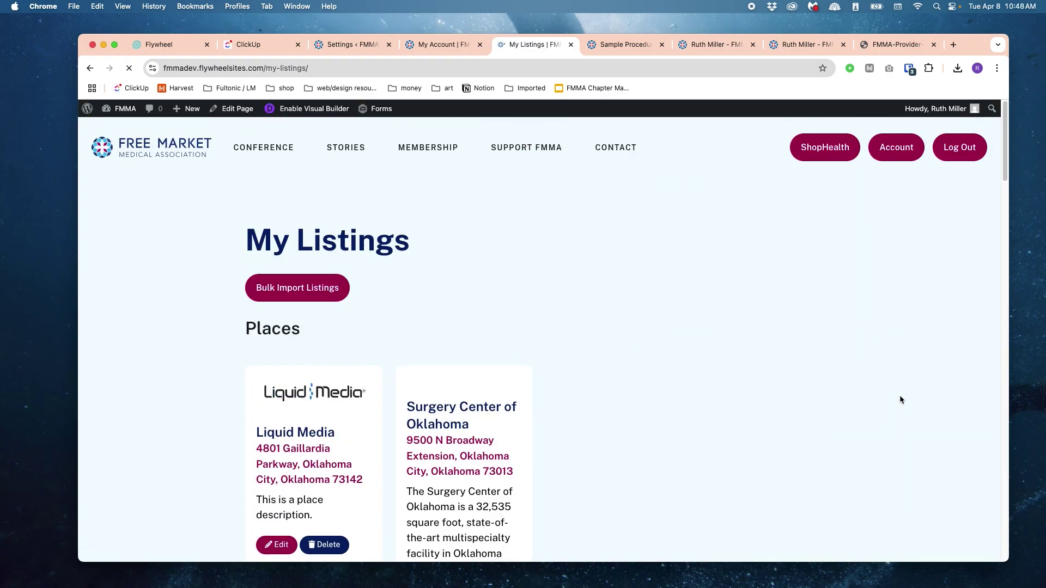
scroll(900, 394, "down", 3)
scroll(888, 390, "down", 15)
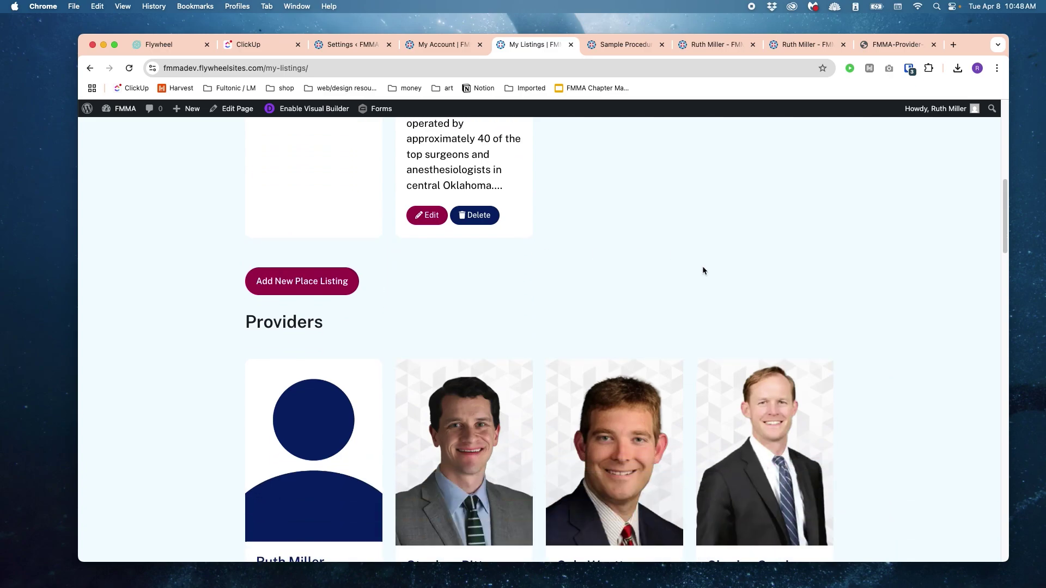
scroll(755, 321, "down", 15)
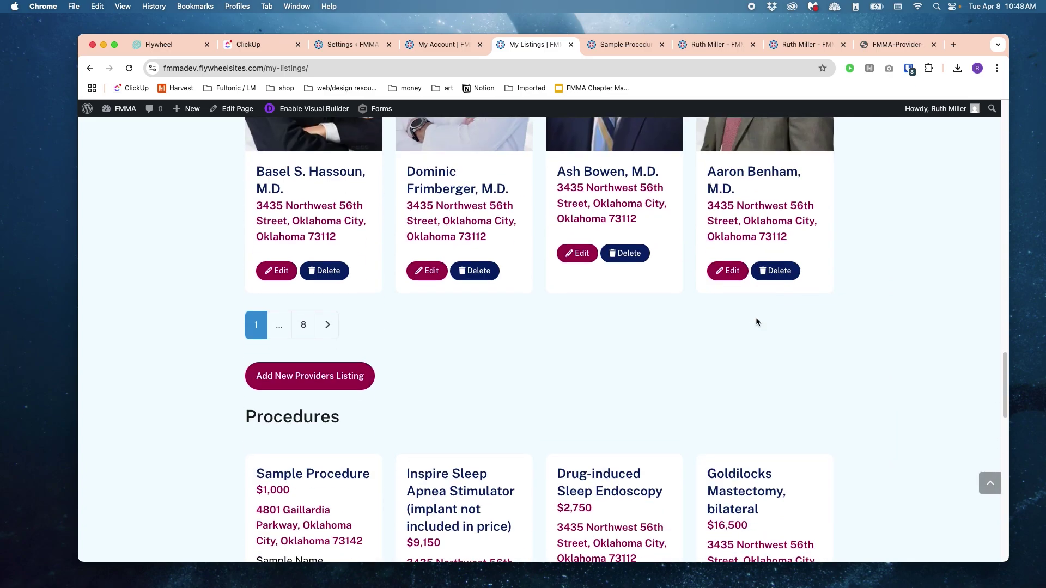
scroll(821, 322, "up", 15)
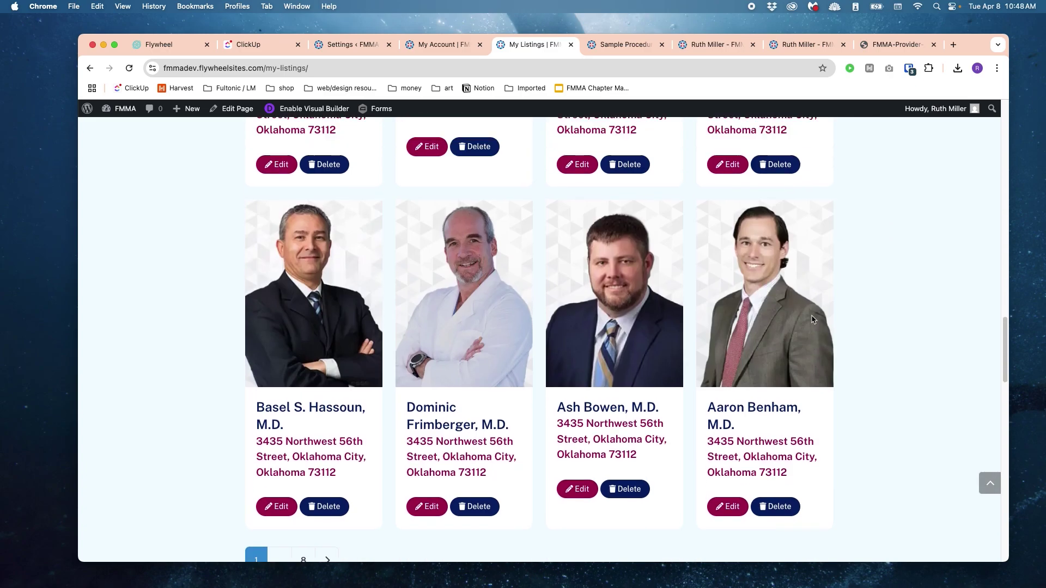
scroll(559, 305, "up", 3)
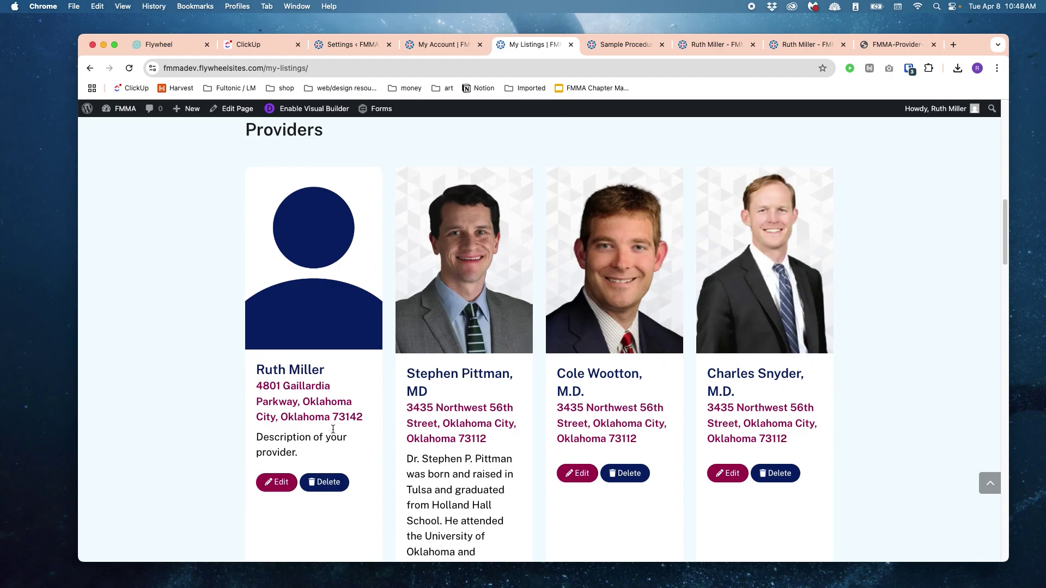
left_click_drag(333, 429, 306, 347)
left_click(355, 361)
scroll(355, 362, "up", 5)
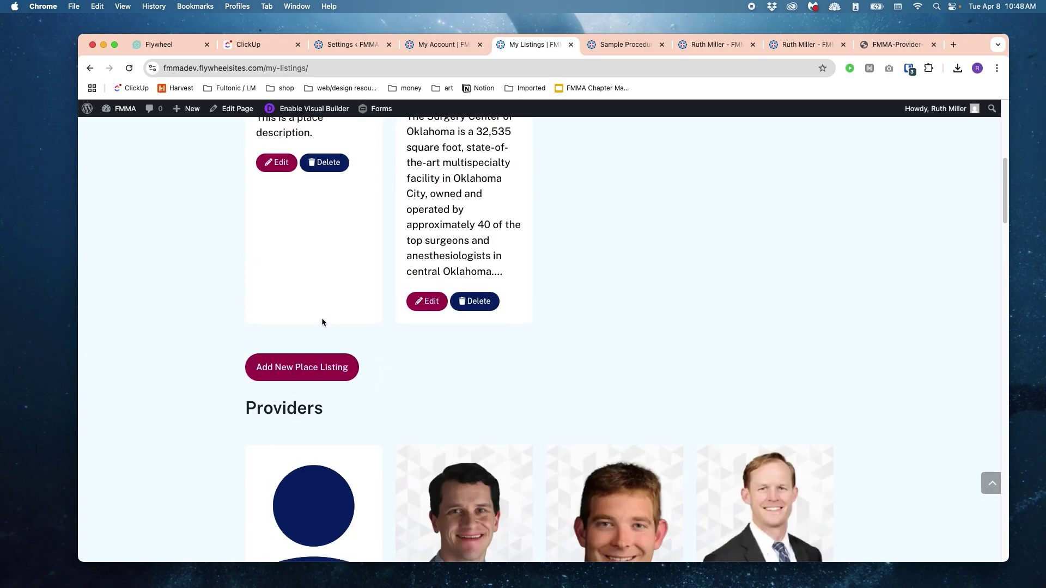
scroll(321, 322, "down", 10)
scroll(705, 331, "up", 10)
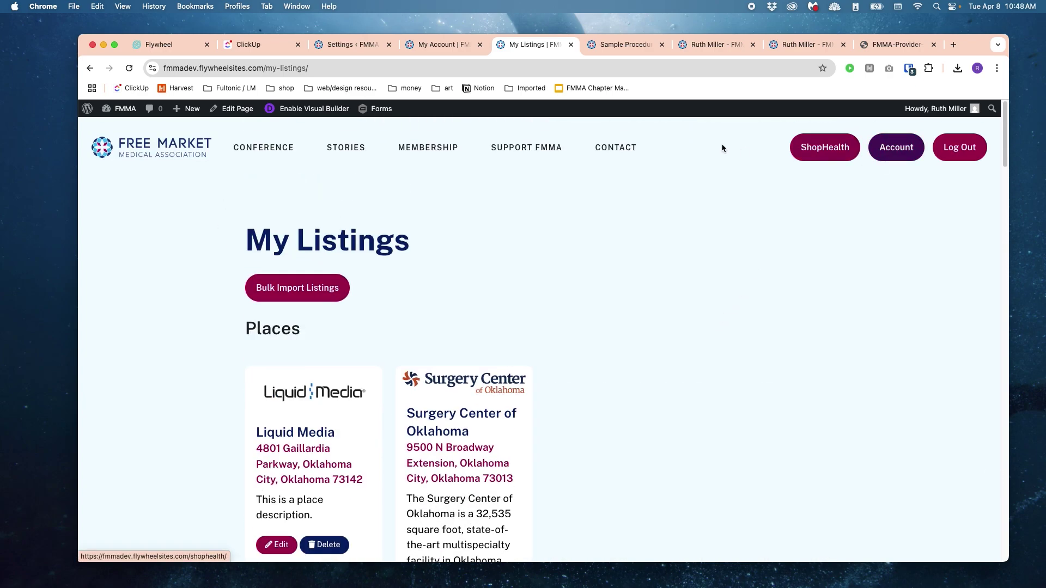
Step: Go back to the My Account page and scroll to its Quick Links
left_click(440, 44)
left_click(963, 266)
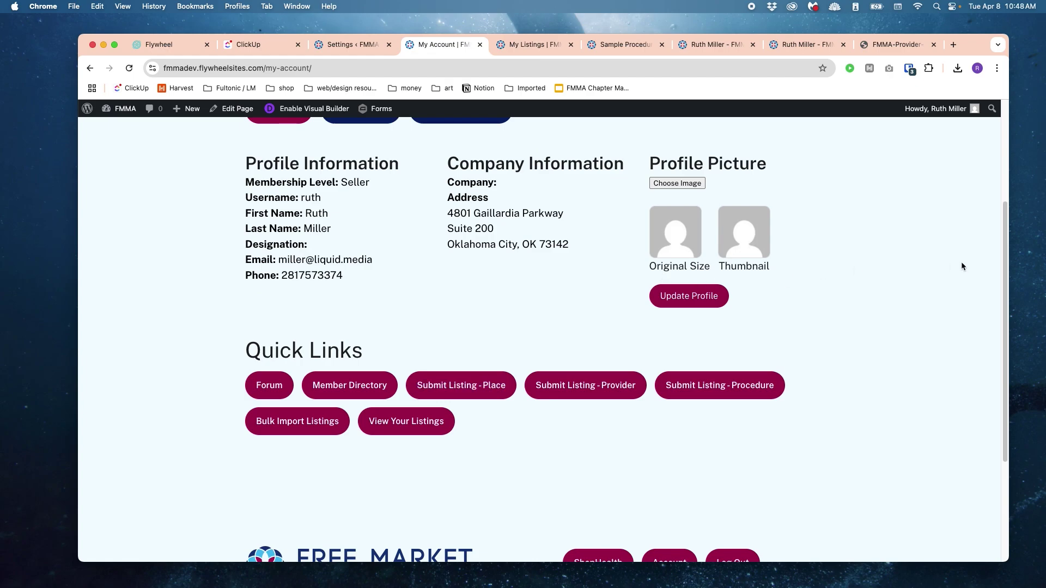
scroll(779, 311, "up", 5)
scroll(779, 310, "down", 2)
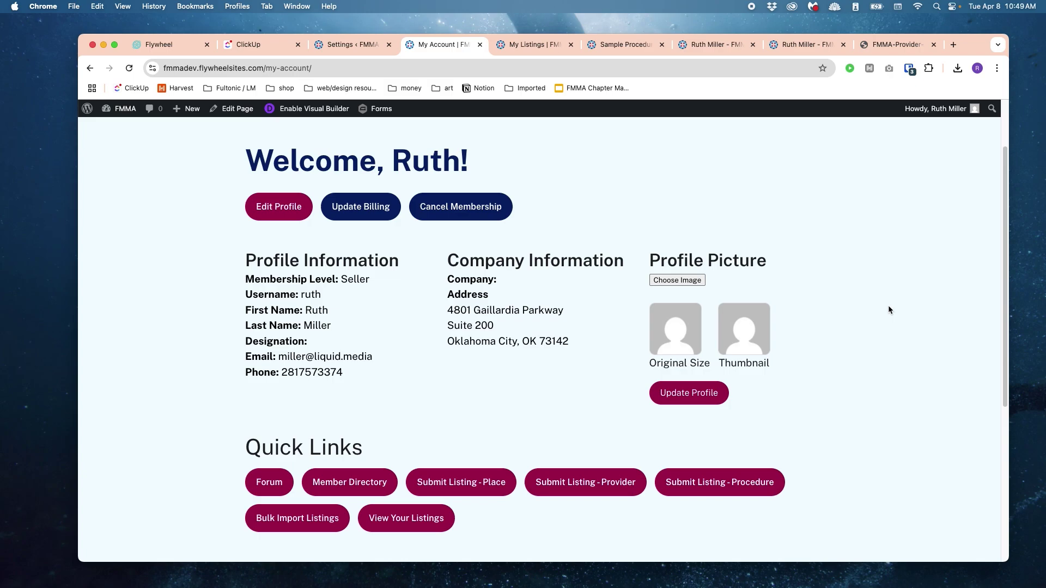
scroll(740, 271, "up", 2)
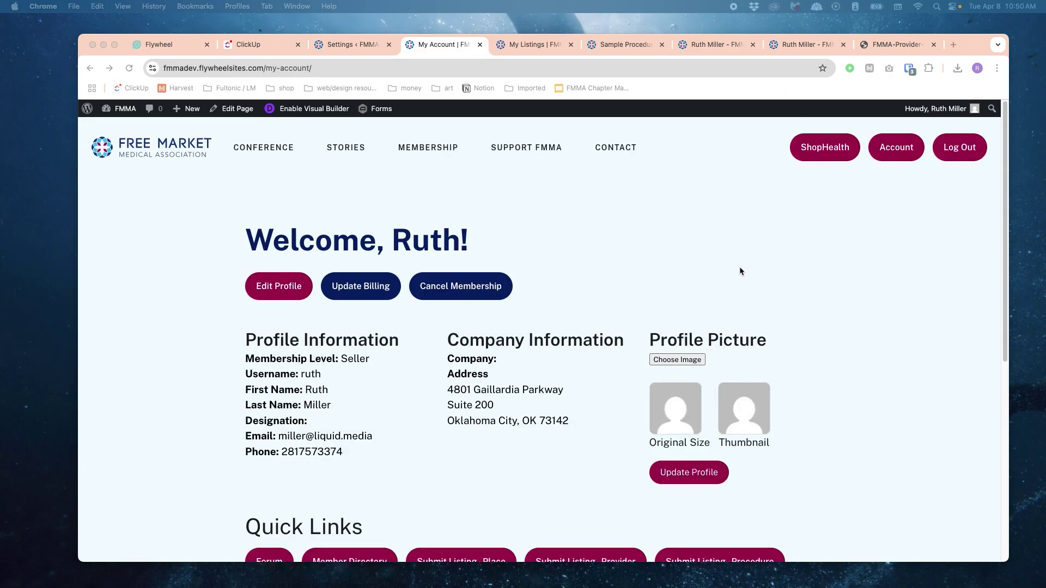
scroll(676, 271, "down", 3)
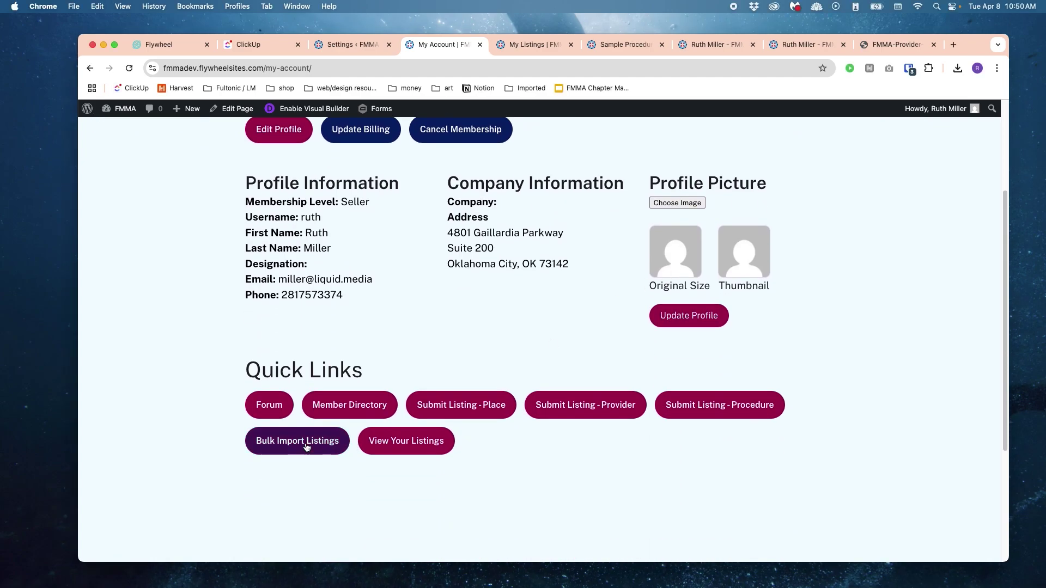
Step: Open Bulk Import Listings and read the Providers and Procedures spreadsheet formatting guides
left_click(305, 446)
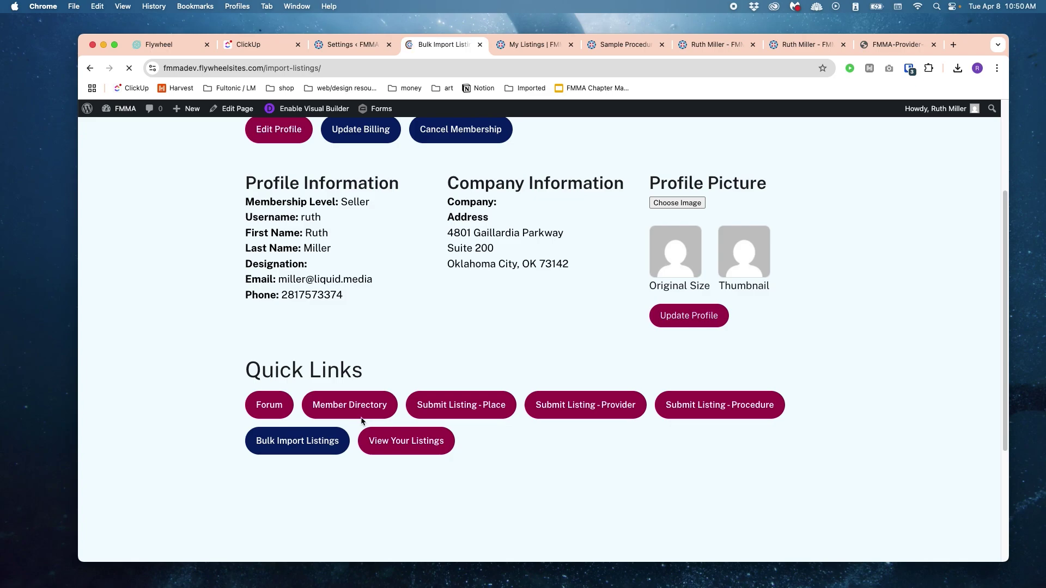
scroll(719, 288, "down", 1)
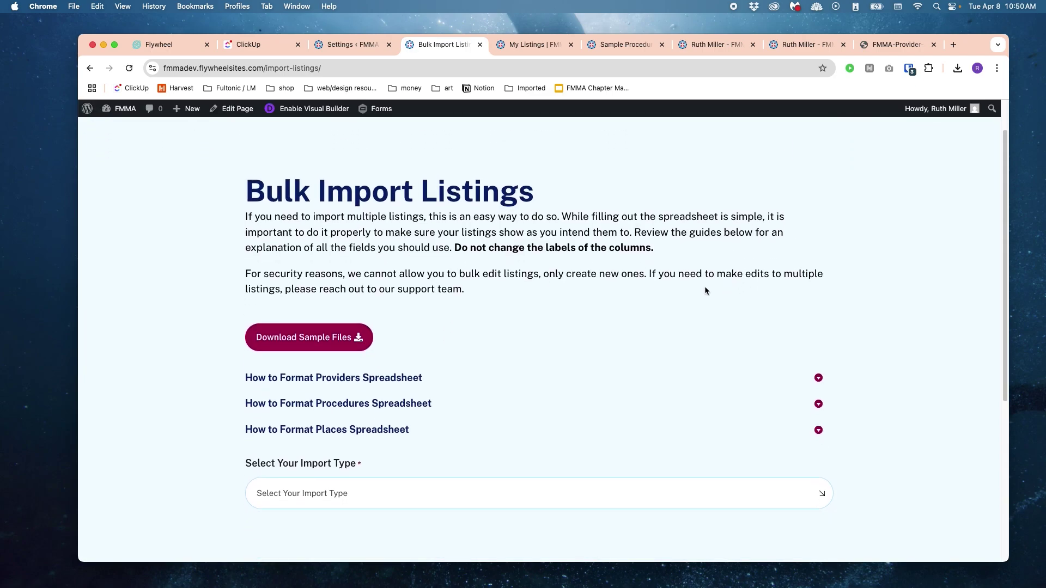
left_click_drag(416, 232, 620, 289)
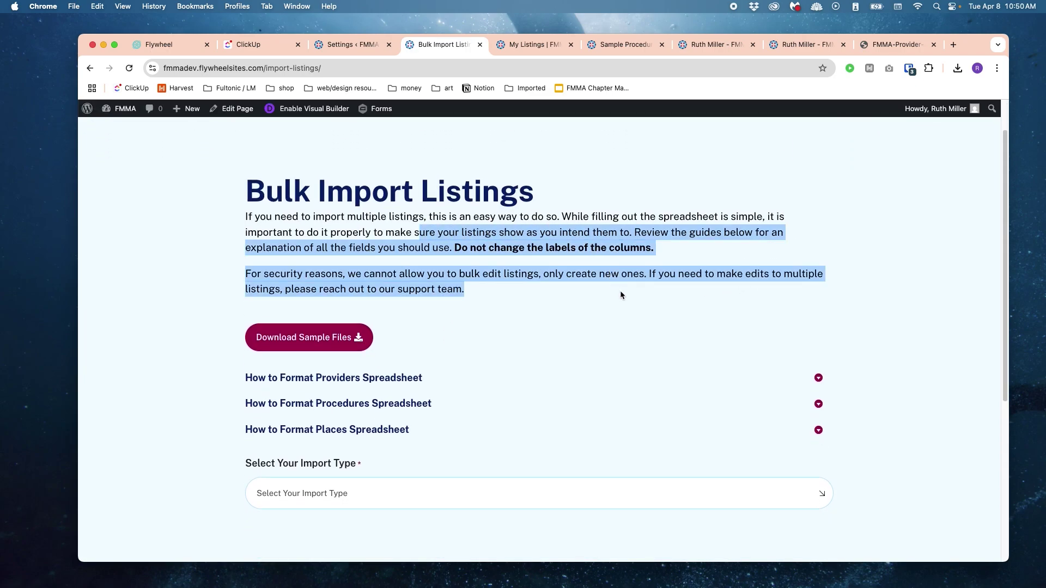
left_click(620, 290)
scroll(620, 296, "down", 1)
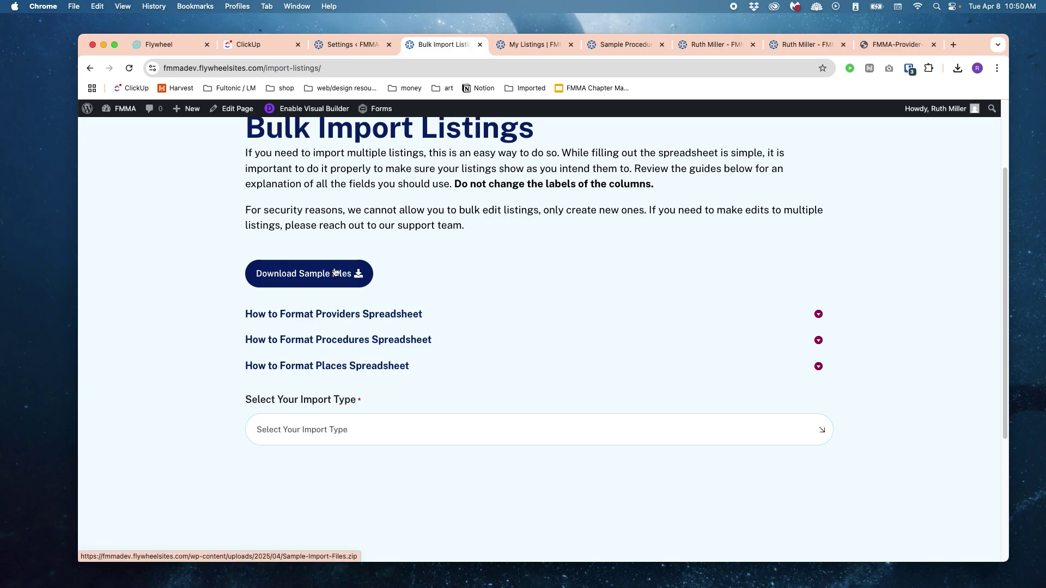
left_click(368, 318)
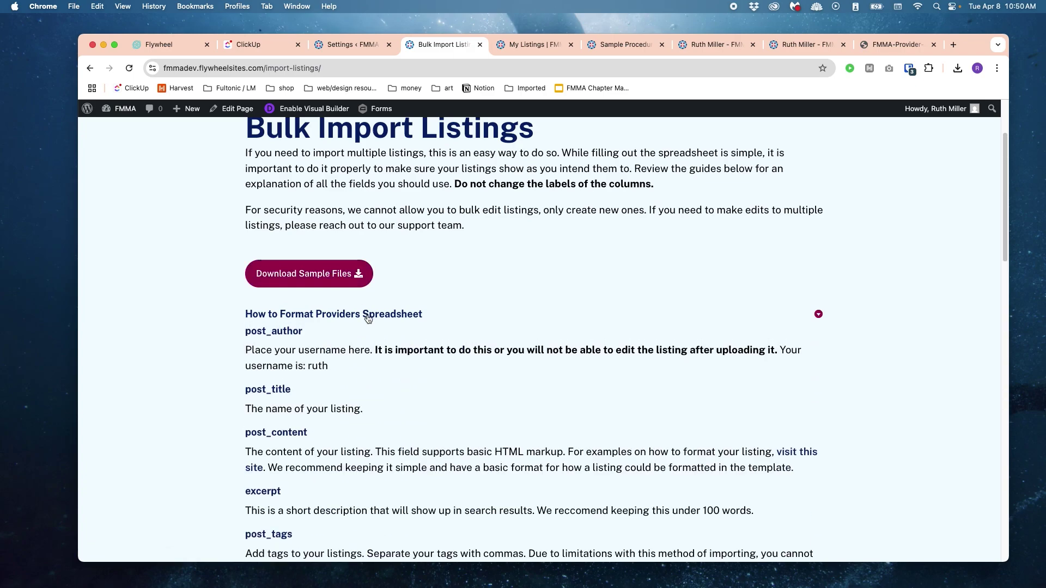
left_click(367, 318)
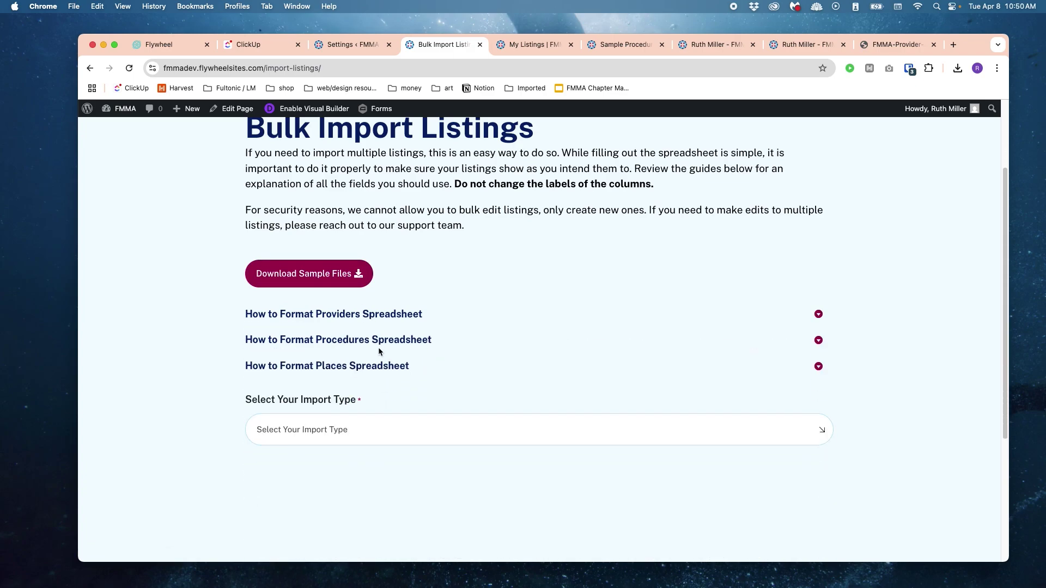
left_click(374, 341)
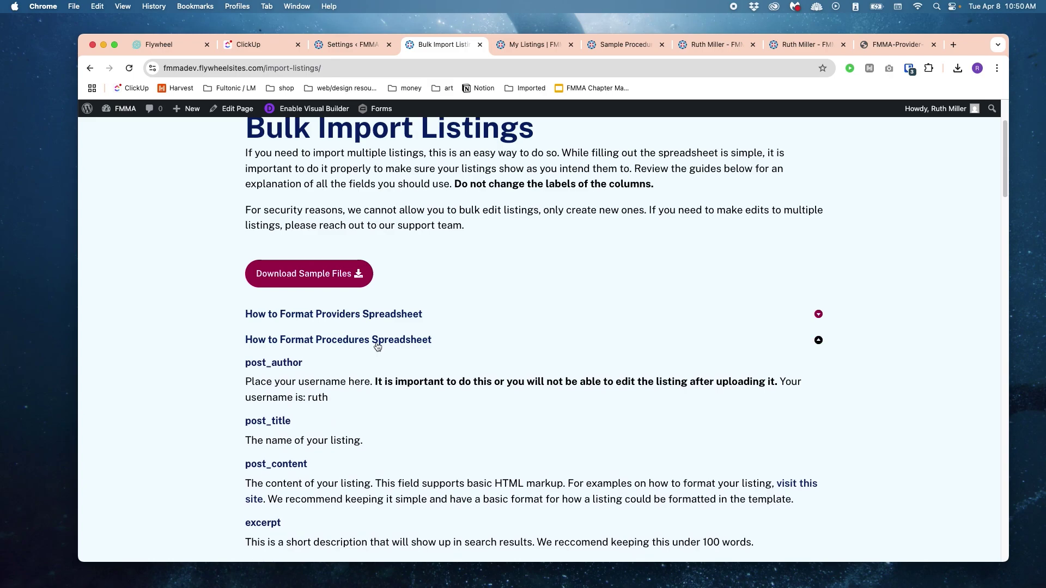
Step: Download Sample-Import-Files.zip and open the Downloads folder in Finder
left_click(351, 273)
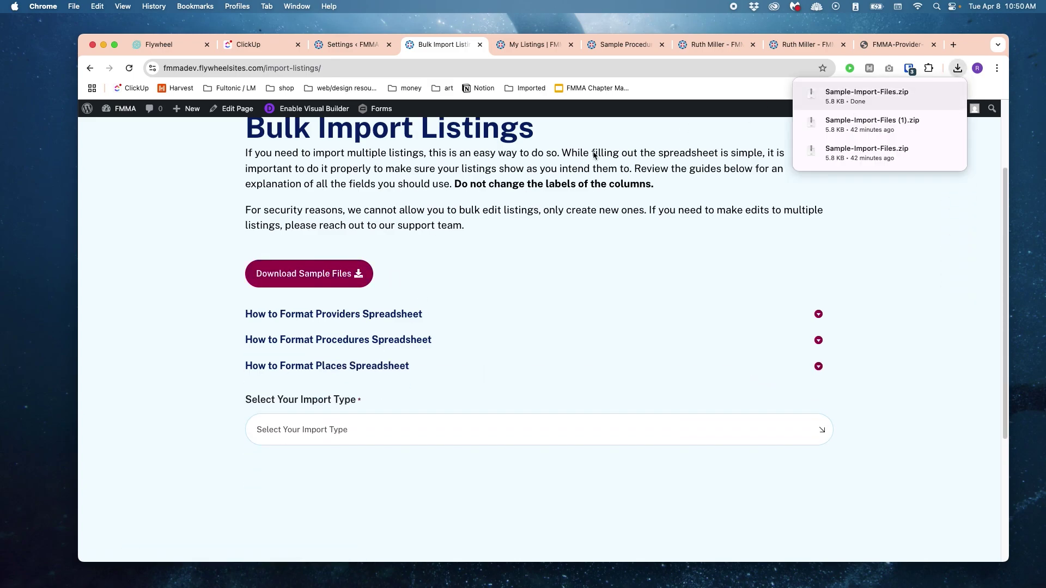
key("super+Tab")
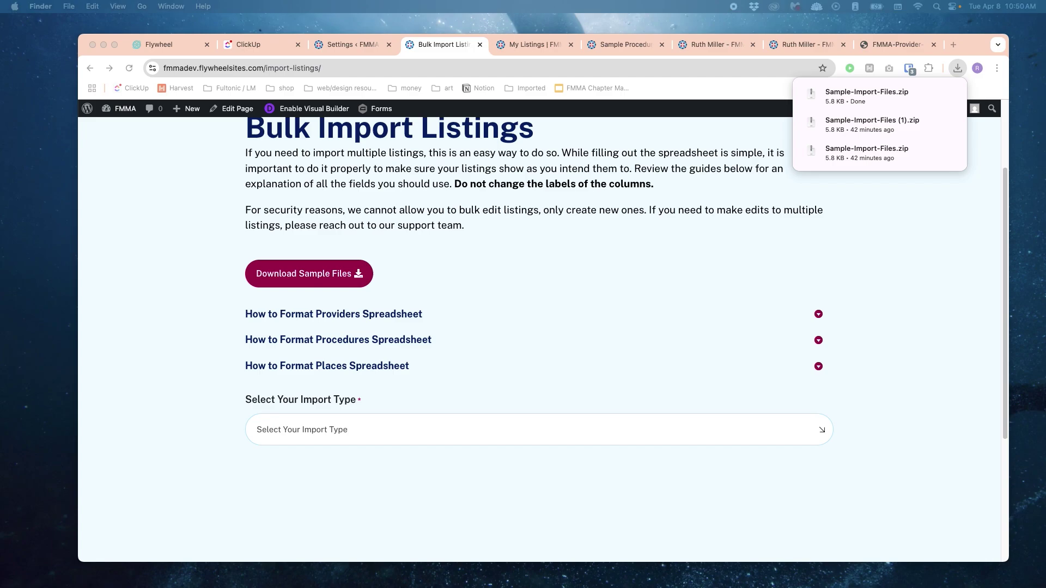
key("super+alt+l")
Step: Unzip Sample-Import-Files.zip, preview the Places, Provider and Procedures CSVs, and open Procedures in Numbers
left_click(364, 261)
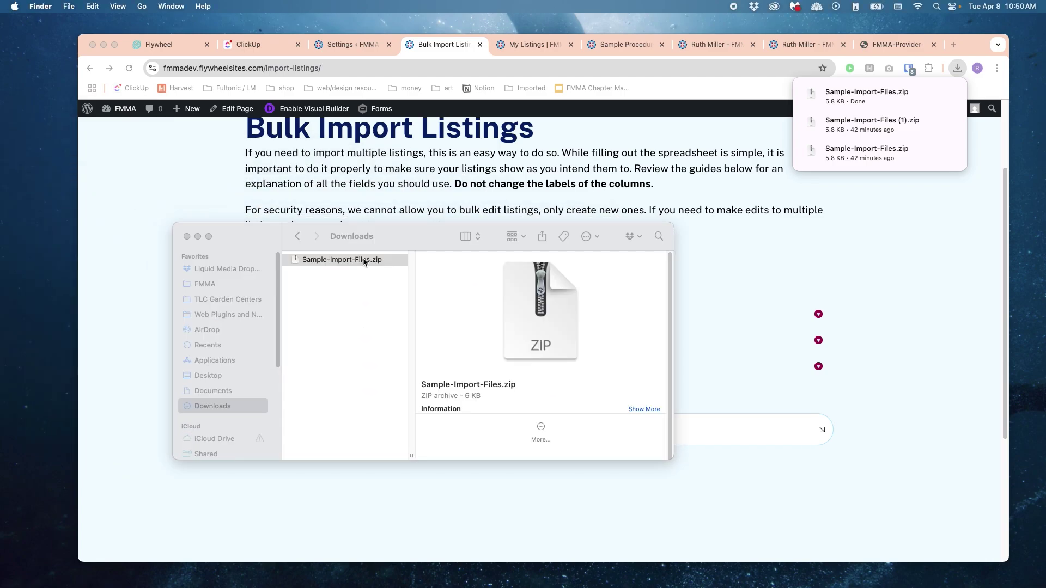
double_click(364, 260)
left_click(457, 263)
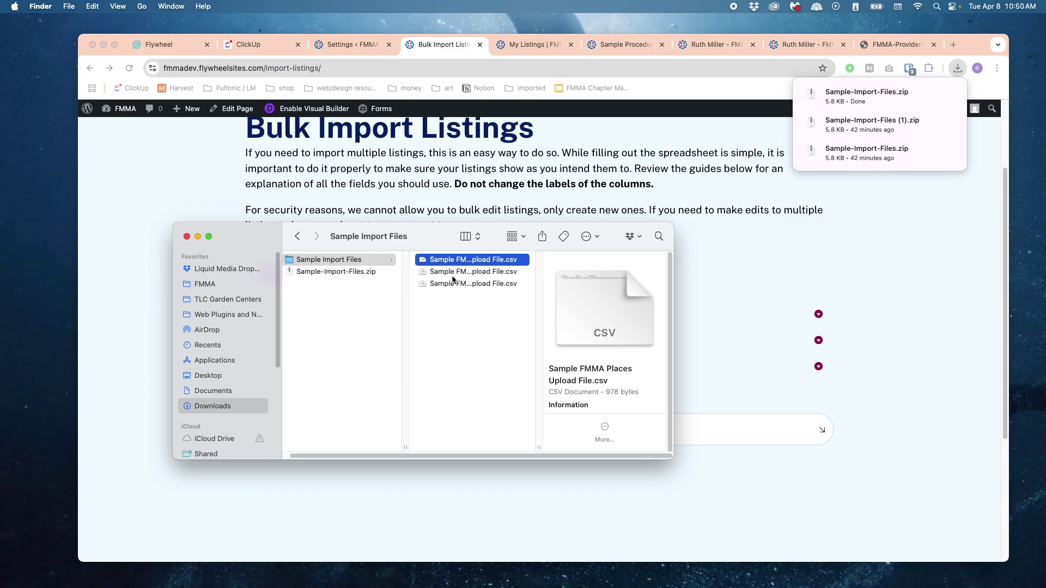
left_click(452, 274)
left_click(450, 260)
left_click(453, 274)
left_click(460, 284)
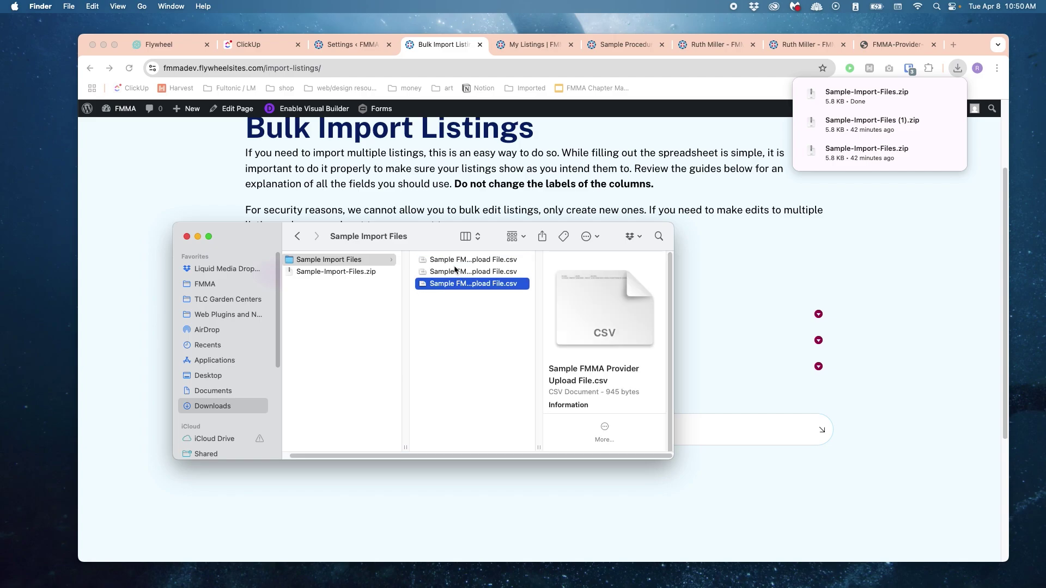
left_click(462, 276)
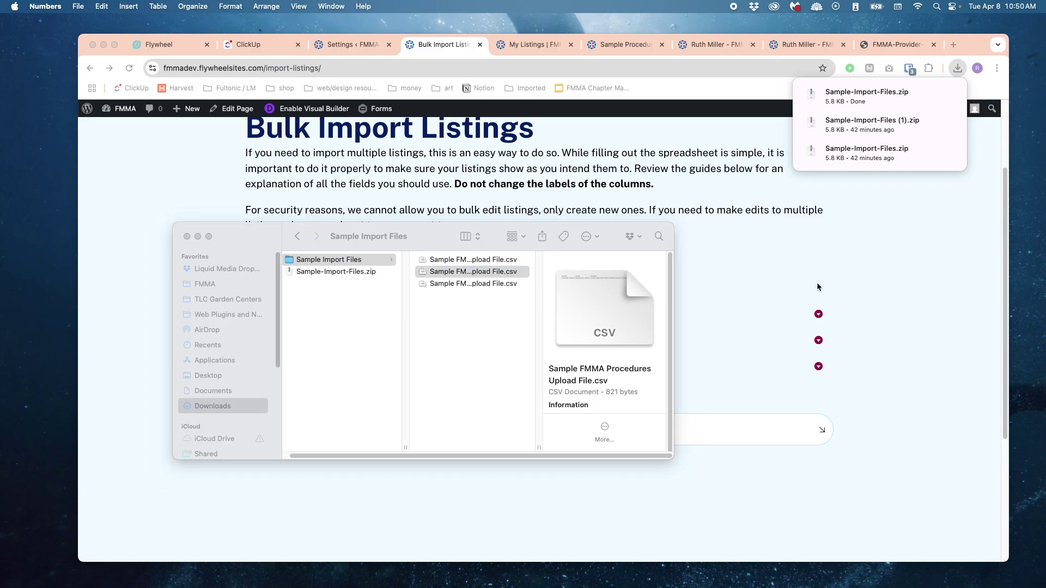
double_click(487, 276)
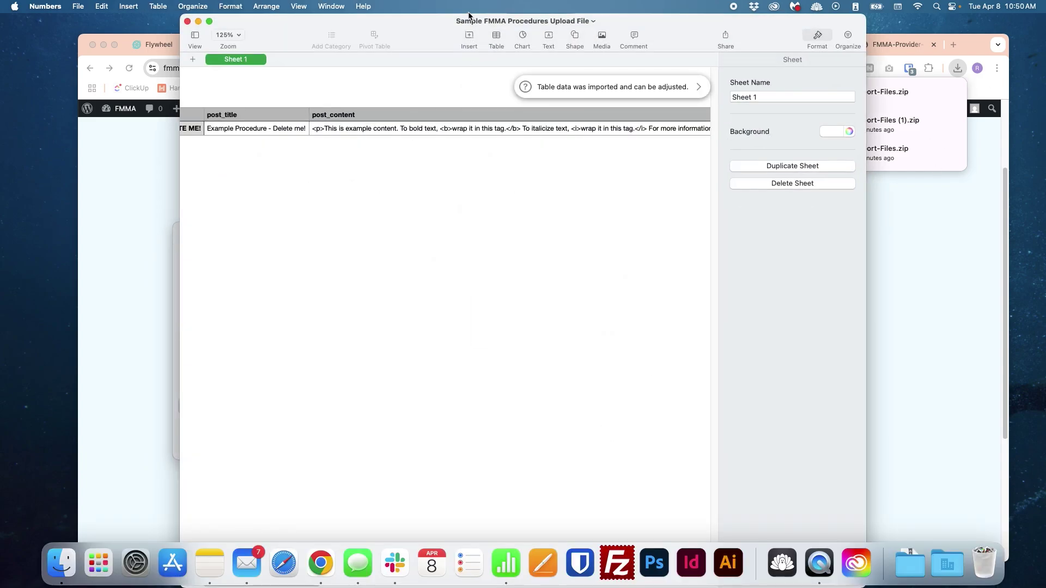
Step: Scroll the Procedures CSV table, close the Format sidebar and select the post_author cell A2
left_click_drag(470, 21, 478, 21)
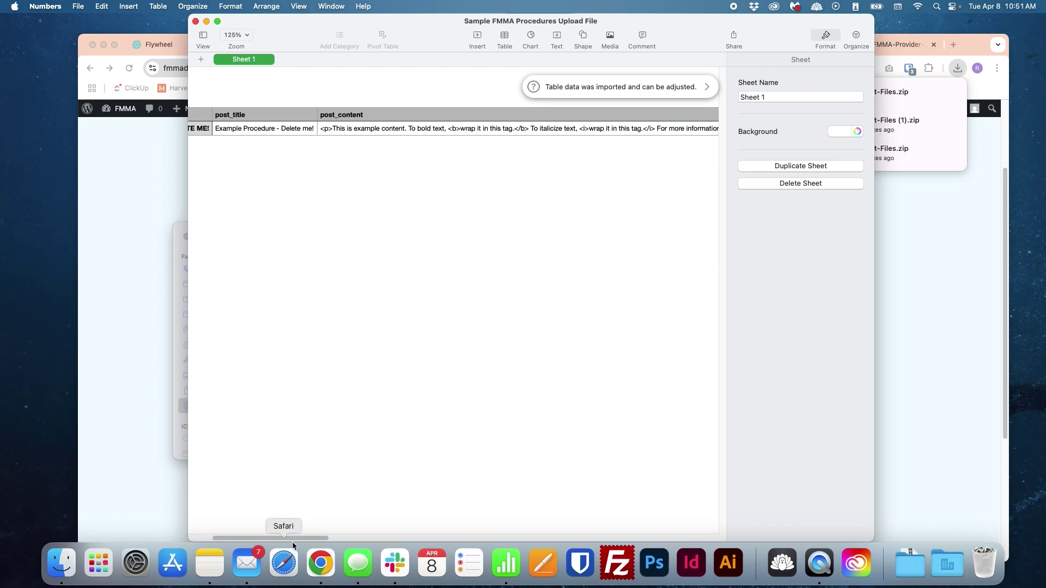
left_click_drag(290, 540, 262, 537)
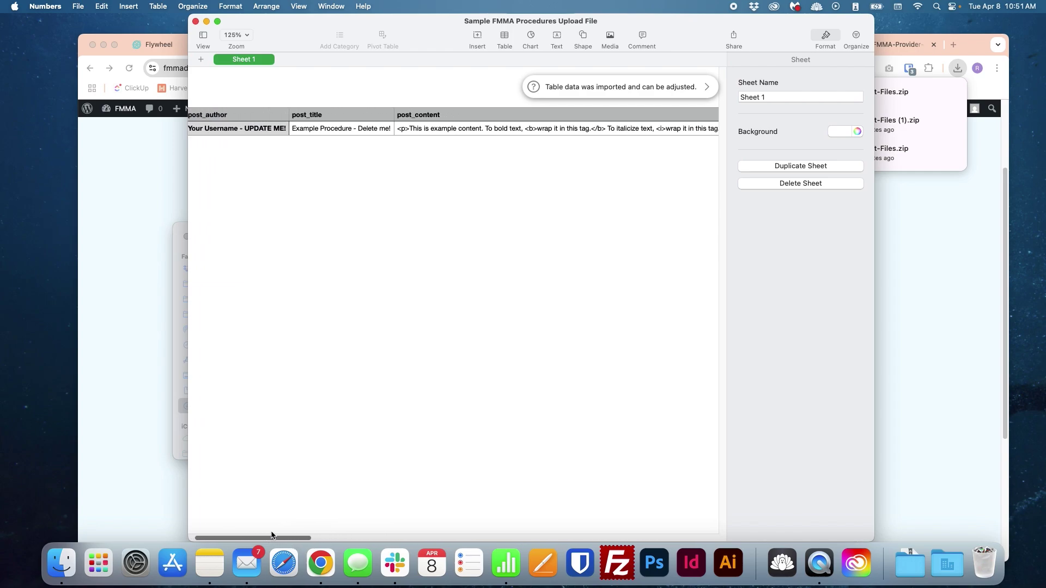
left_click(821, 37)
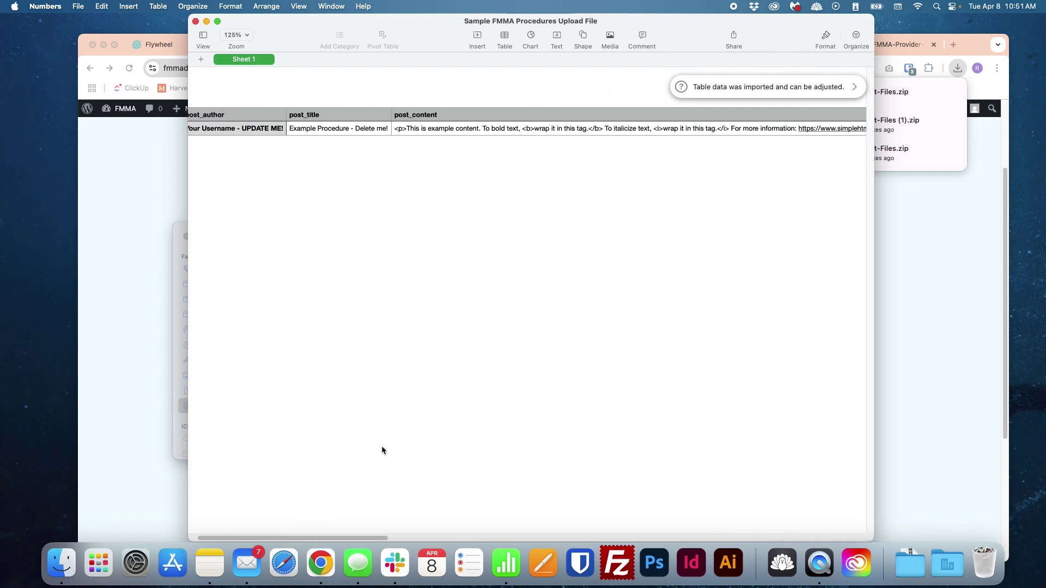
left_click_drag(381, 537, 302, 458)
left_click(250, 127)
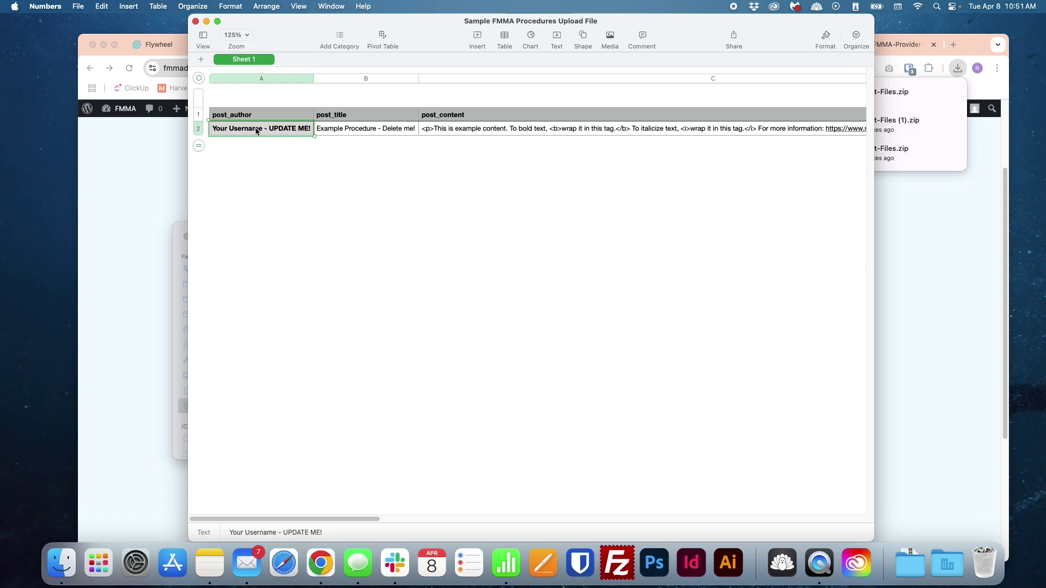
Step: Restore the accidentally cleared example title and expand the providers formatting guide on the import page
key("shift+Right")
key("Delete")
key("super+z")
left_click(163, 168)
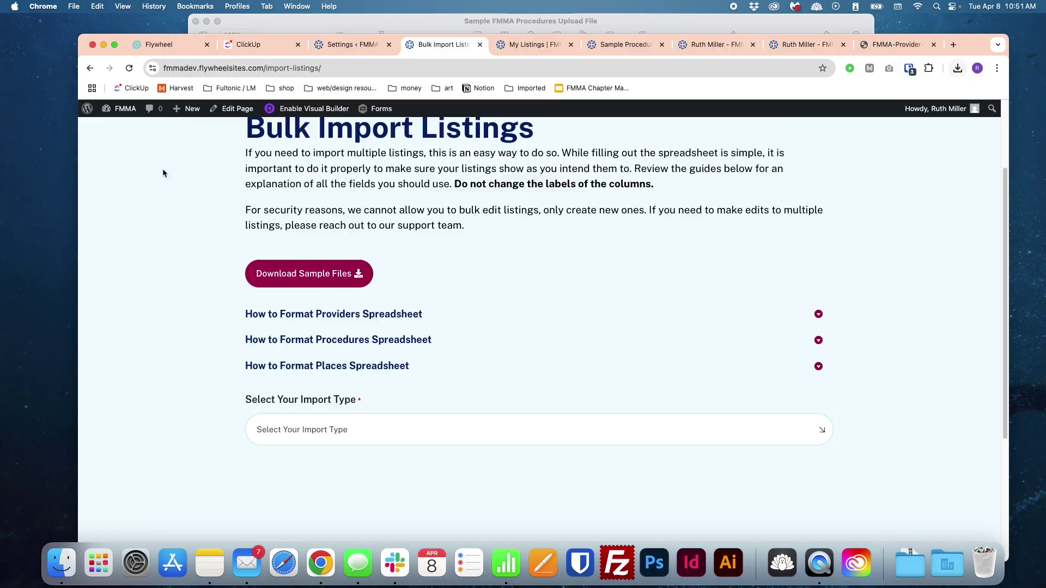
left_click(344, 317)
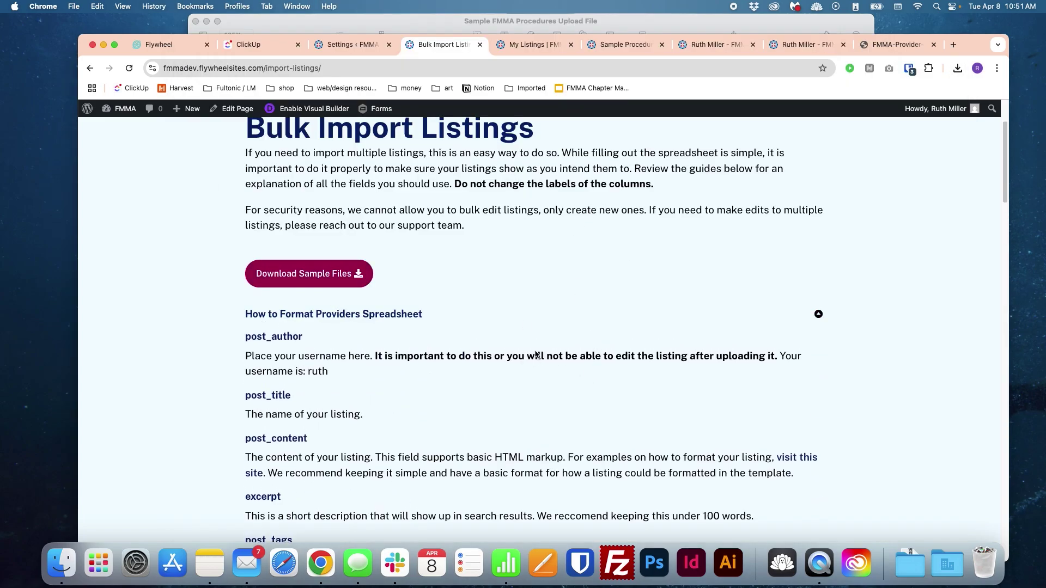
scroll(778, 351, "down", 1)
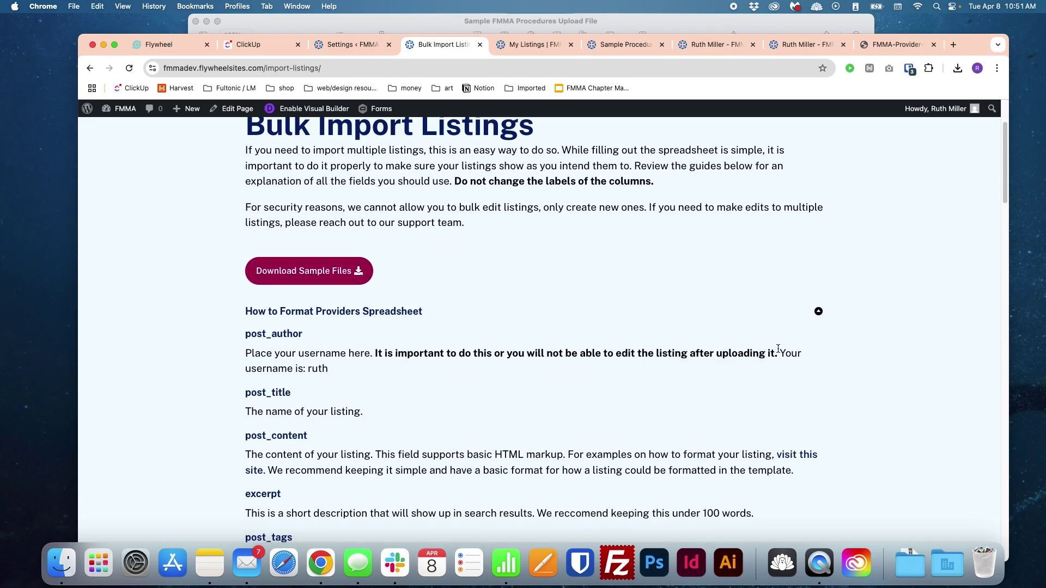
scroll(778, 349, "down", 1)
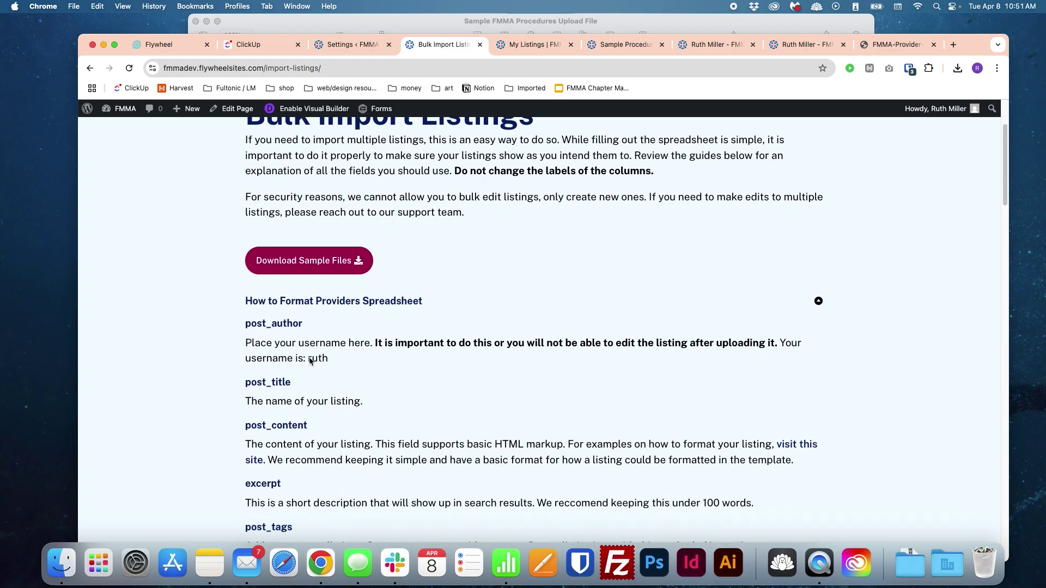
Step: Copy the site username from the providers guide and paste it into post_author cell A2
double_click(795, 346)
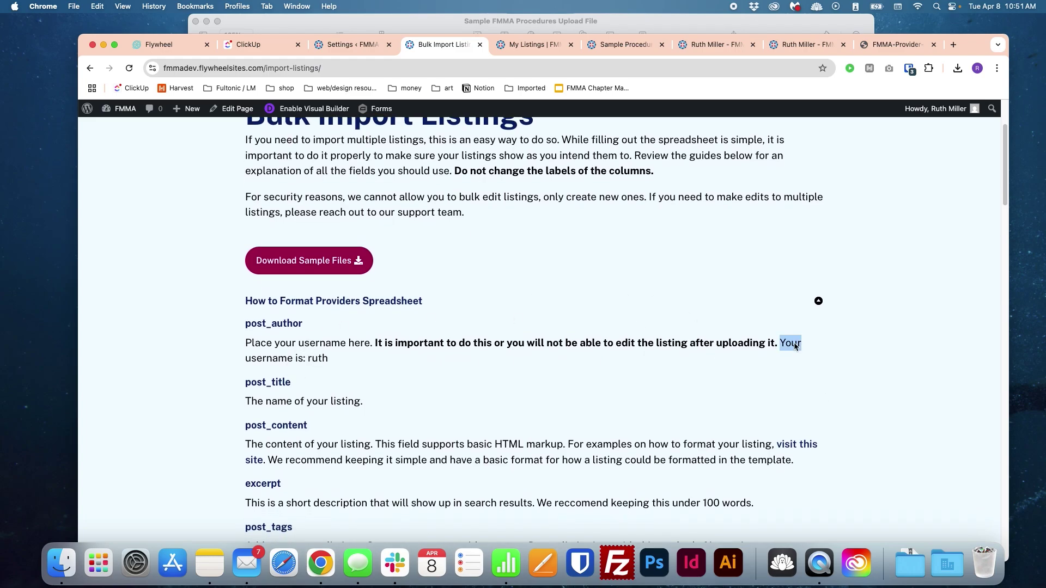
left_click(358, 302)
left_click(358, 301)
double_click(318, 359)
key("cmd+c")
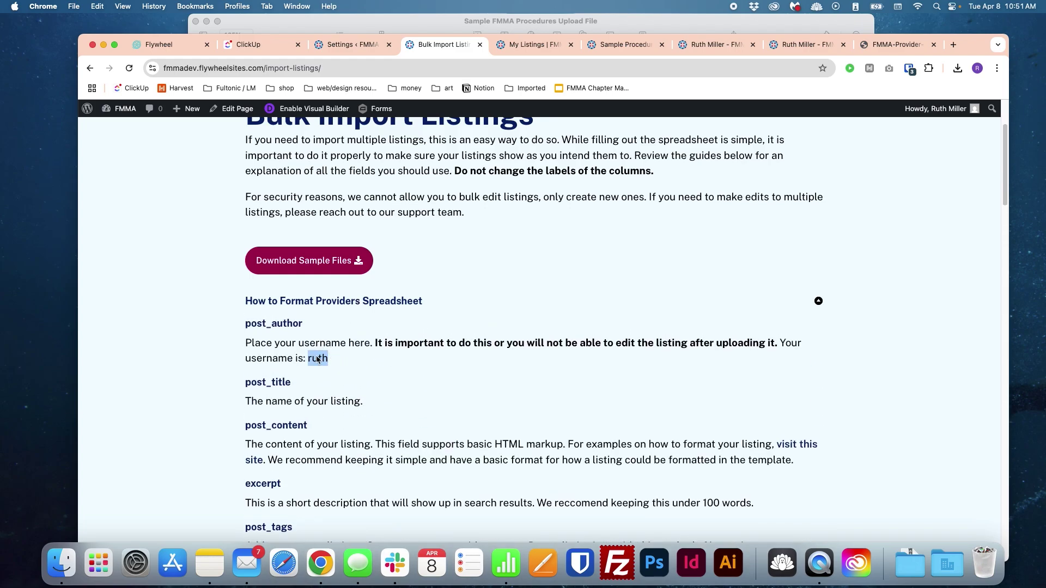
left_click(316, 23)
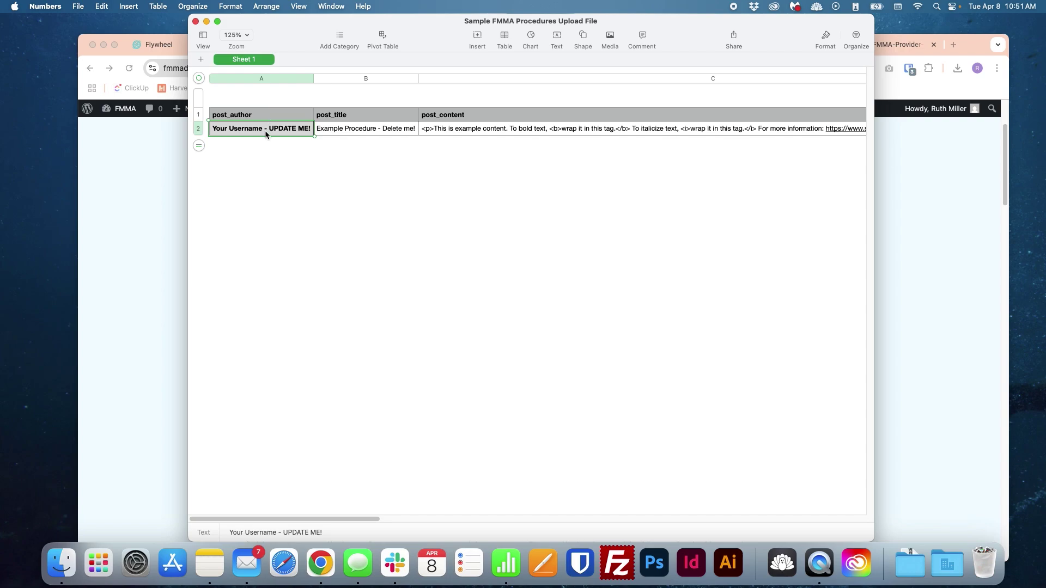
key("cmd+v")
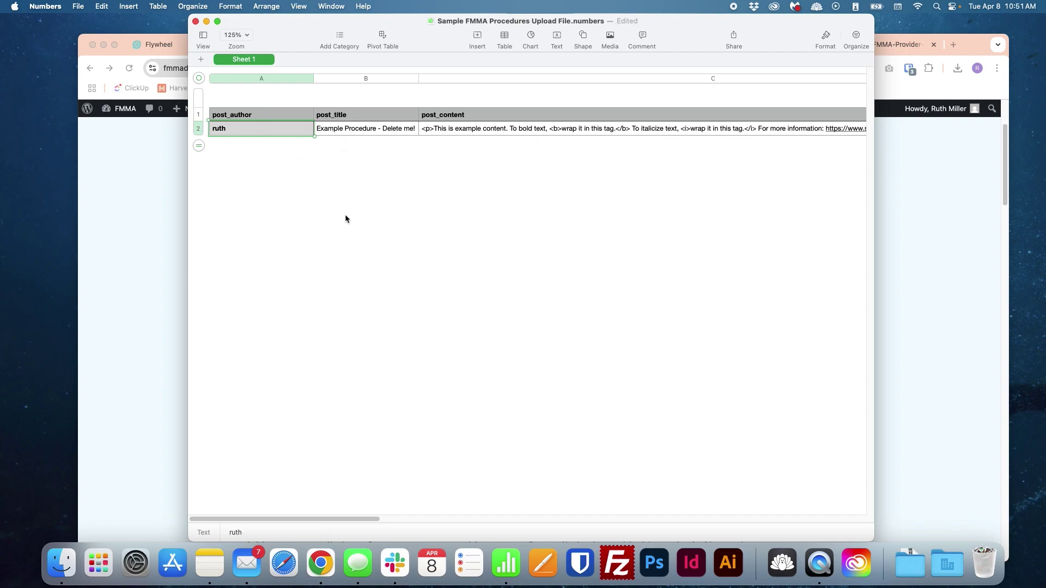
key("super+Tab")
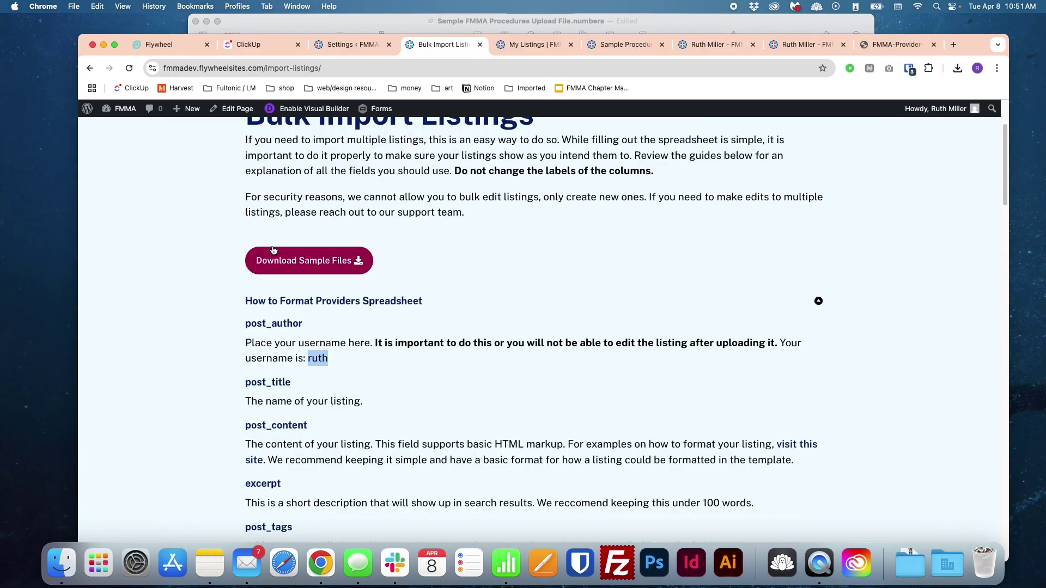
scroll(428, 236, "down", 3)
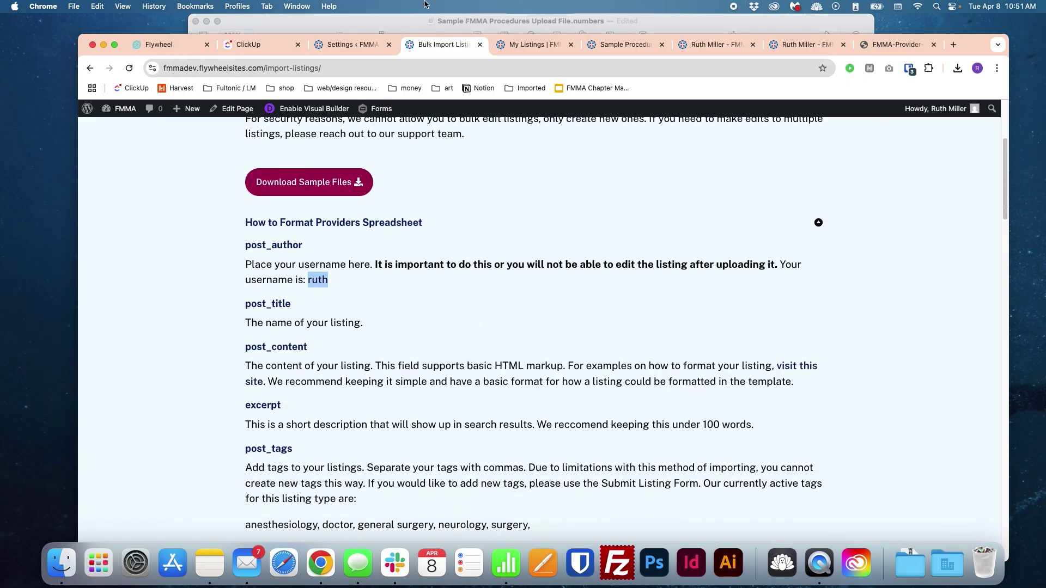
left_click(424, 22)
left_click_drag(314, 518, 349, 519)
left_click_drag(354, 520, 490, 520)
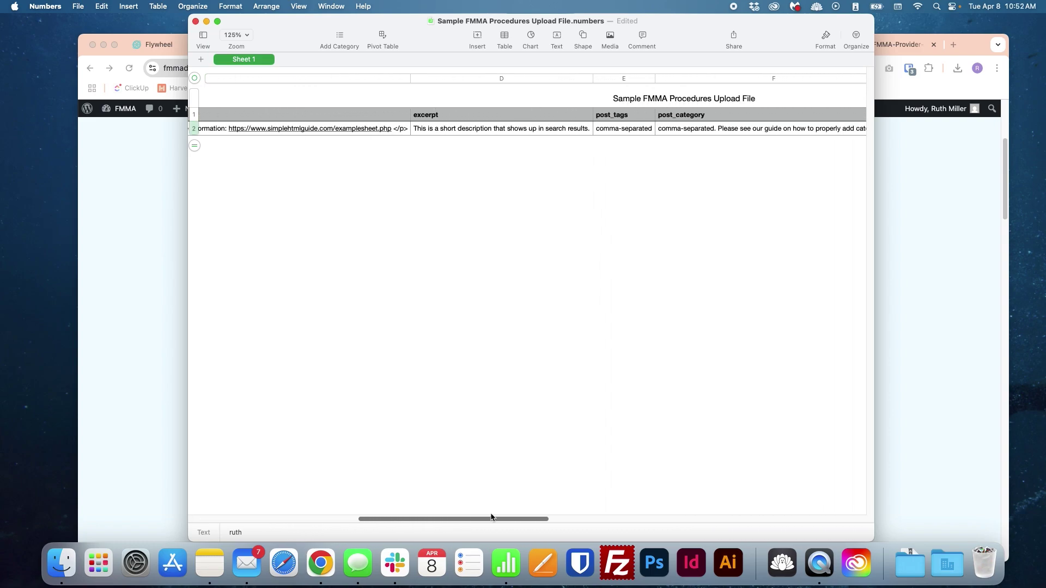
left_click(549, 129)
key("super+Tab")
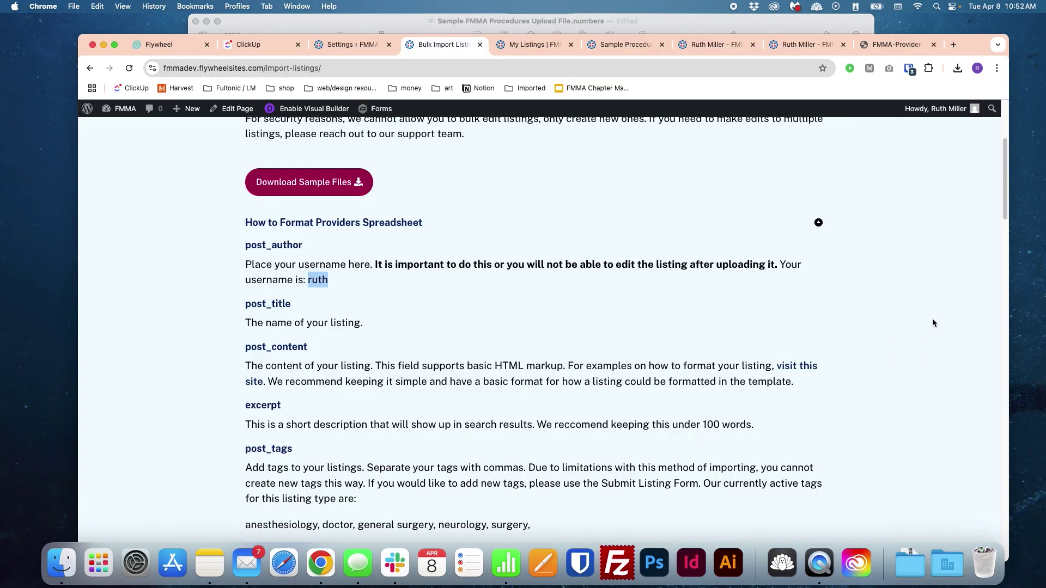
left_click(551, 48)
scroll(578, 265, "down", 3)
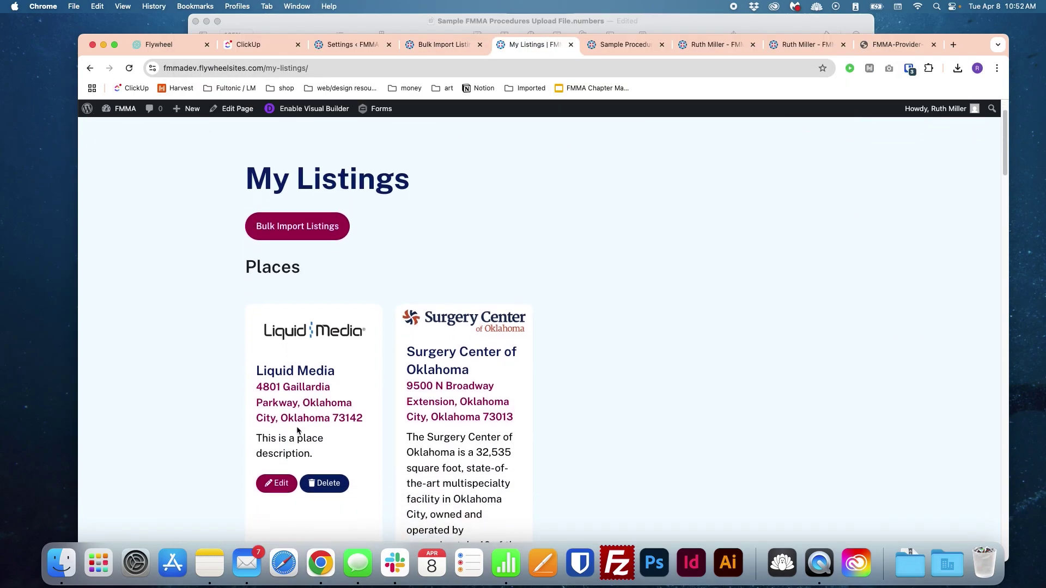
scroll(446, 435, "down", 5)
left_click_drag(432, 314, 503, 418)
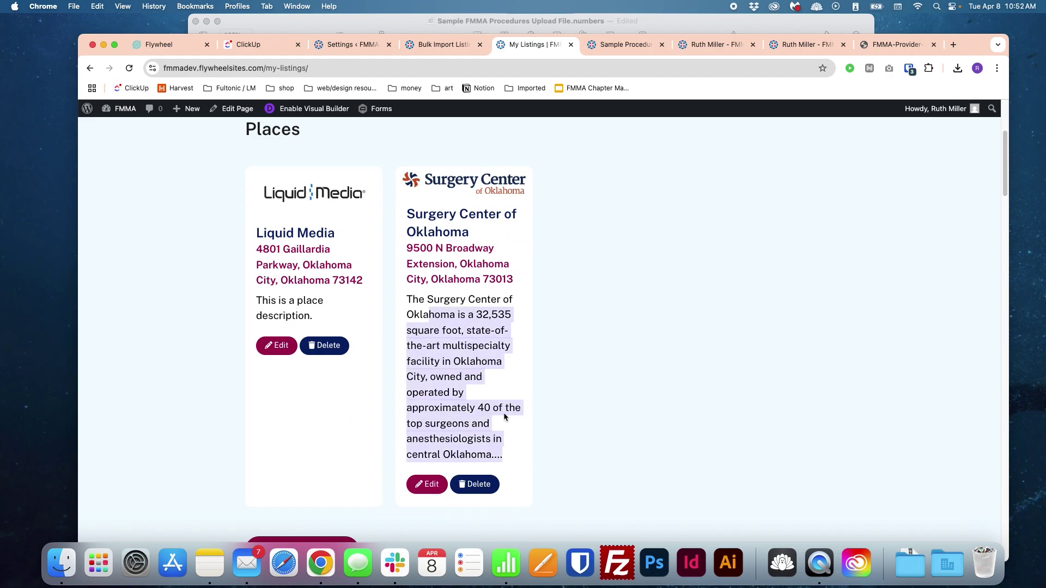
left_click(439, 45)
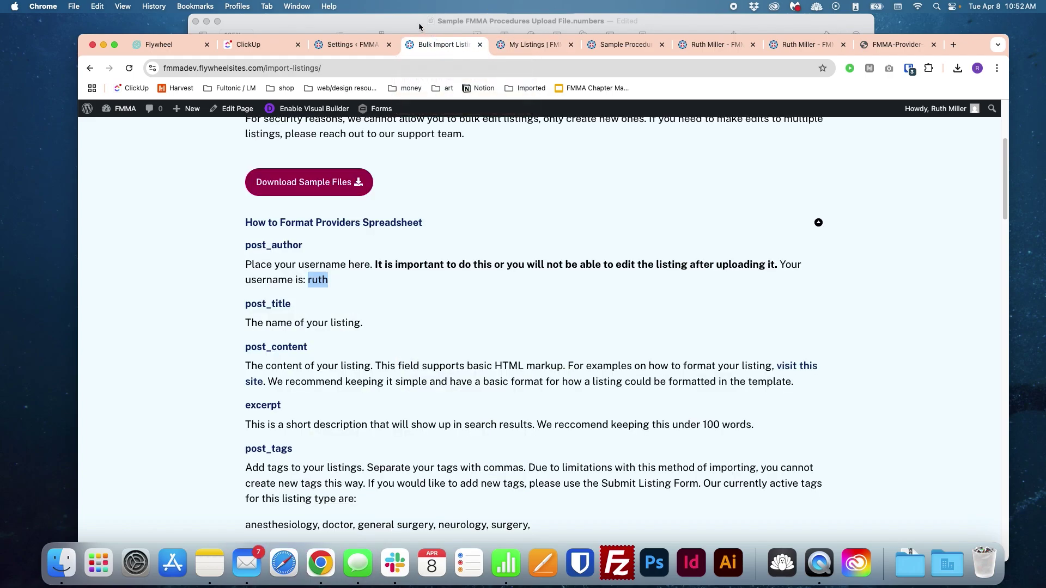
left_click(409, 21)
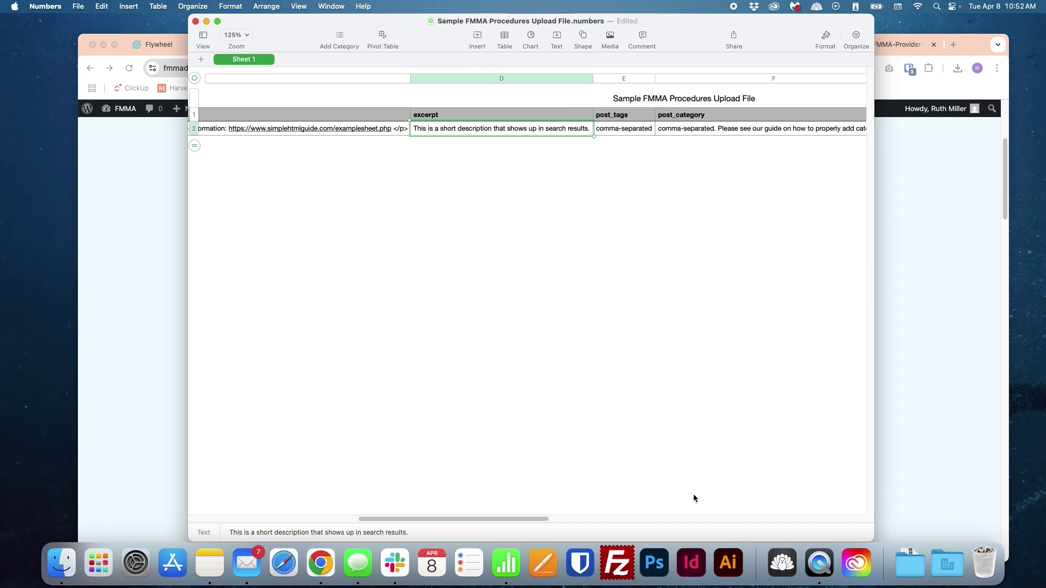
left_click_drag(427, 521, 490, 498)
left_click(942, 408)
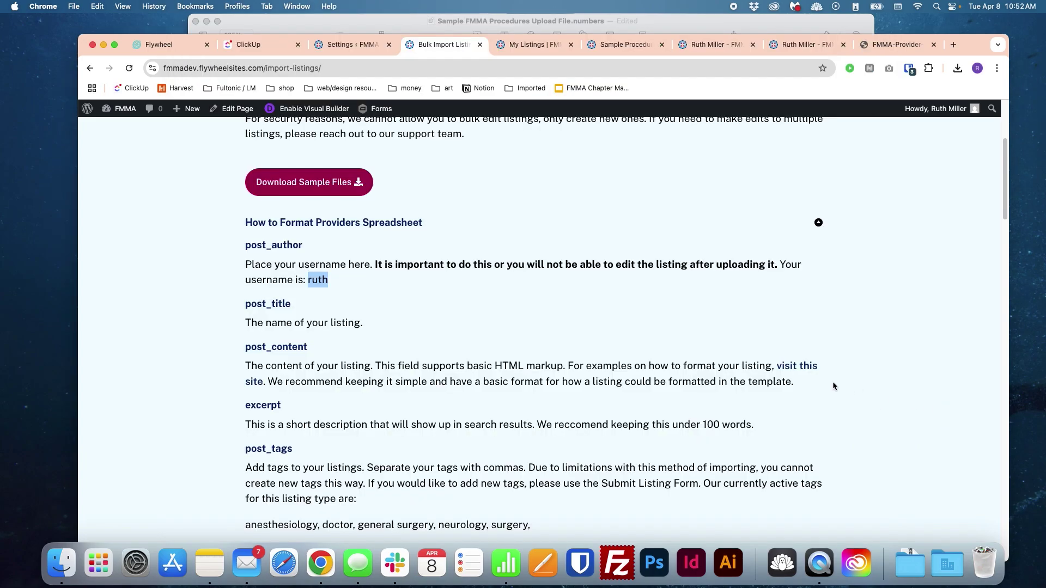
scroll(817, 382, "down", 3)
scroll(626, 367, "down", 2)
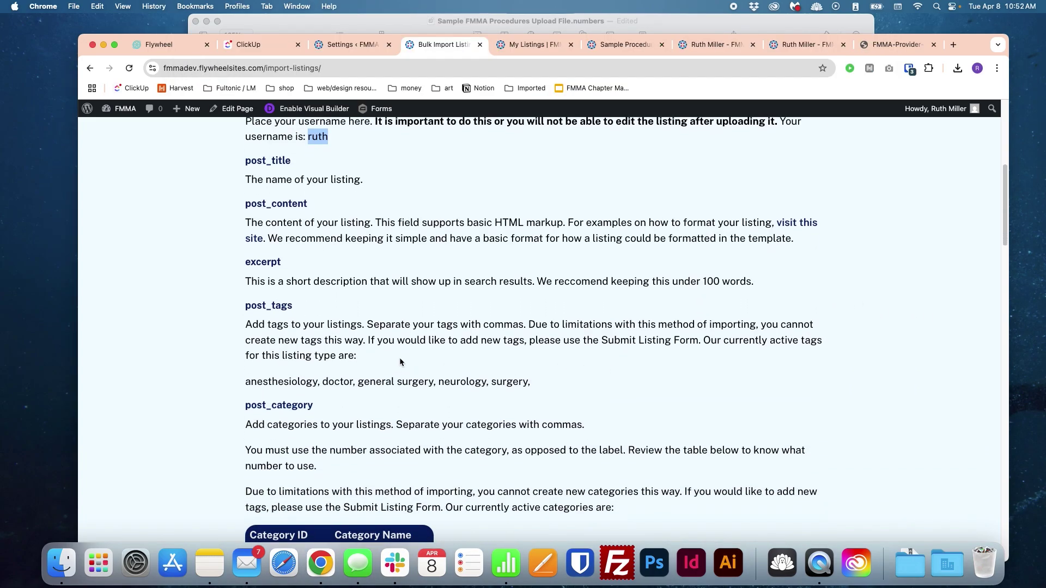
left_click(496, 20)
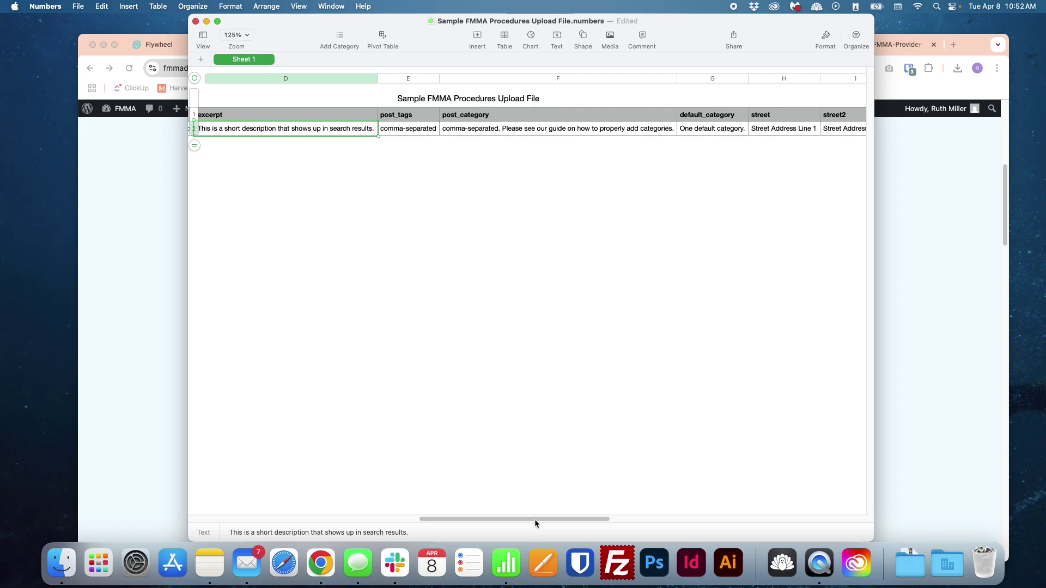
left_click(514, 512)
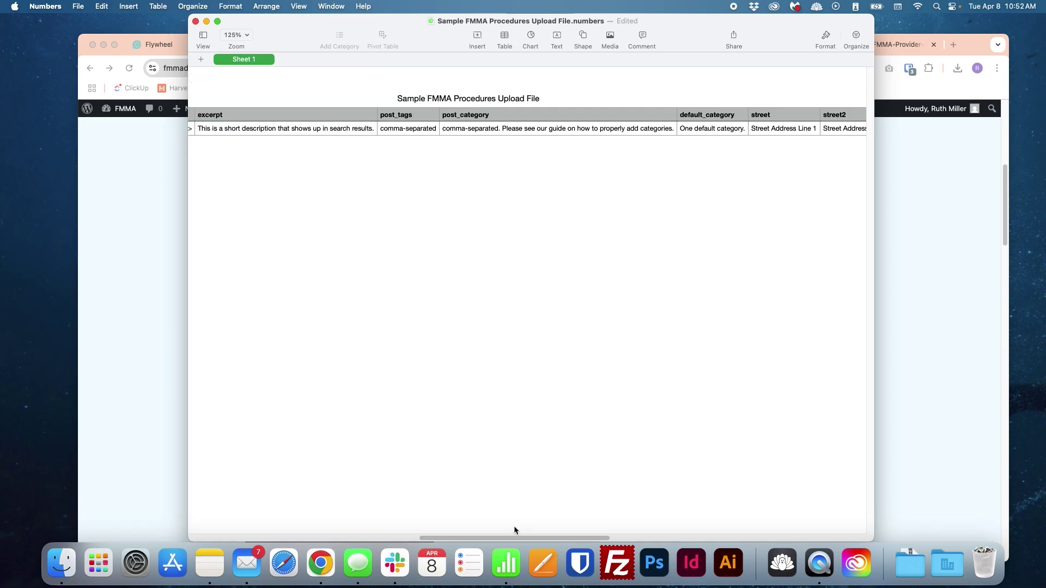
left_click(907, 469)
scroll(703, 402, "down", 5)
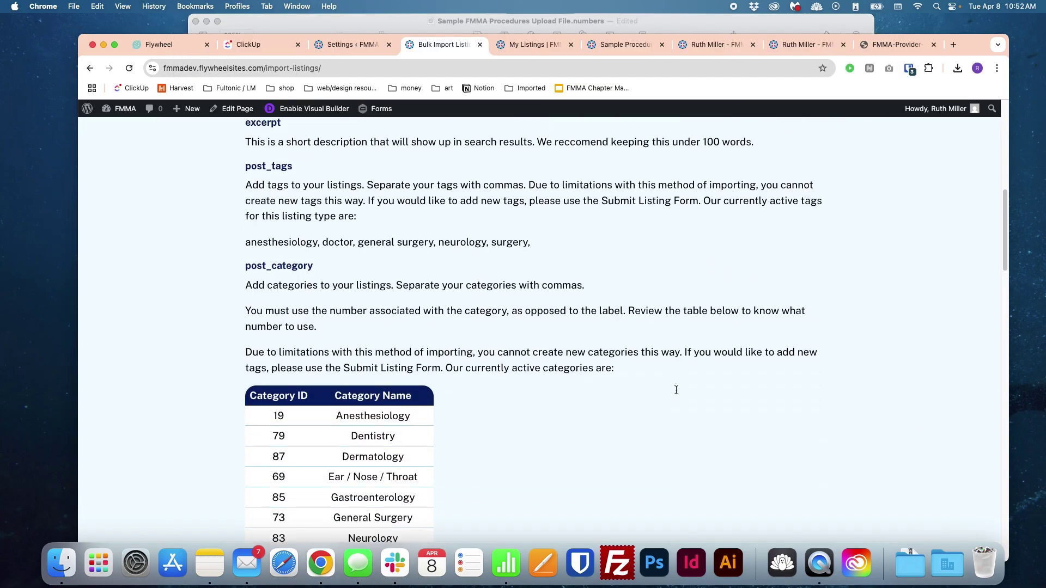
double_click(303, 243)
mouse_move(303, 244)
left_mouse_down()
mouse_move(531, 247)
mouse_move(304, 244)
left_mouse_up()
double_click(498, 245)
double_click(309, 244)
left_click(309, 244)
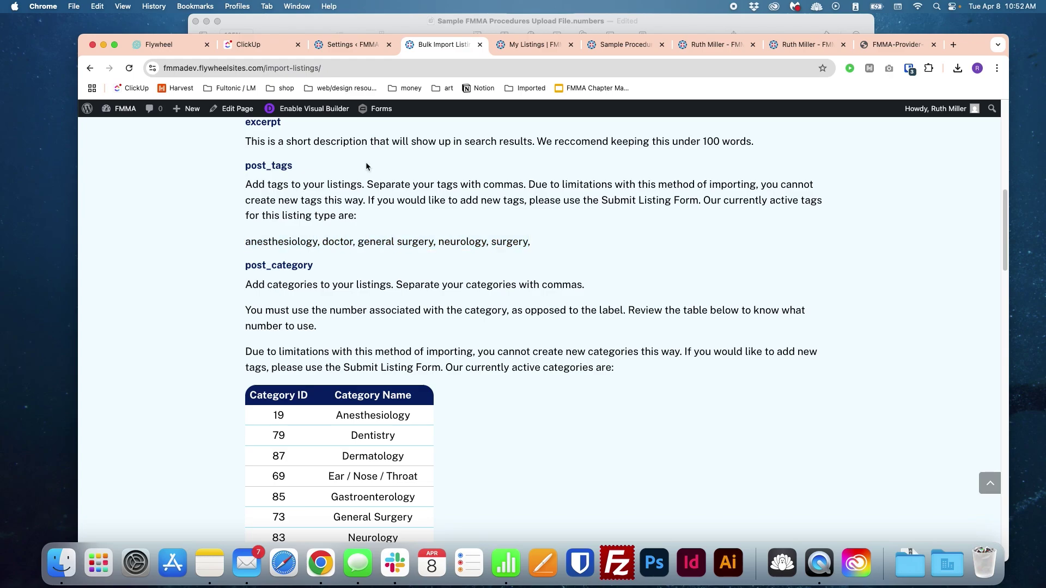
double_click(285, 245)
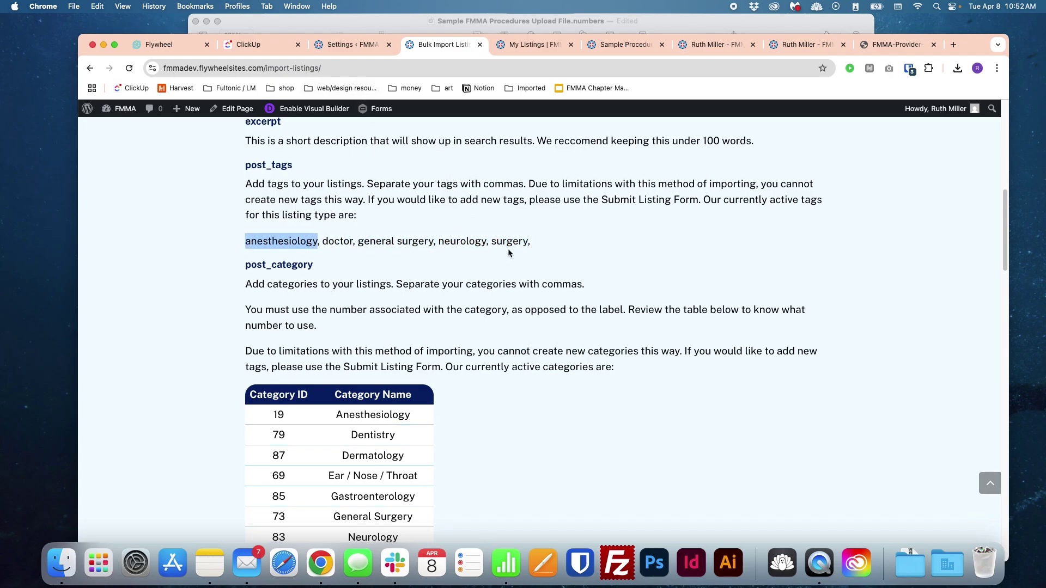
scroll(508, 248, "up", 7)
scroll(509, 252, "up", 1)
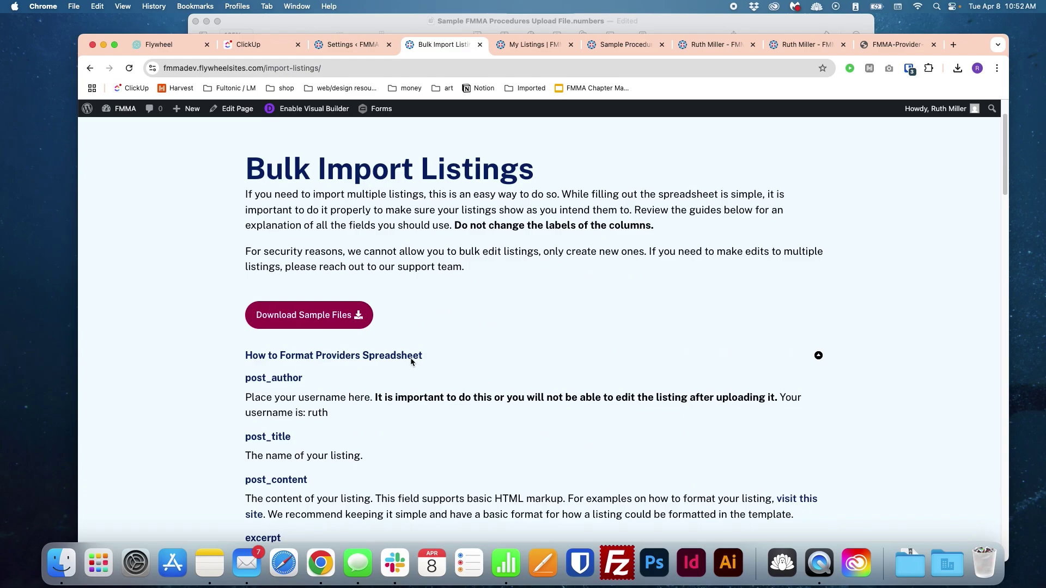
Step: Copy the tag 'arm' from the procedures formatting guide into the post_tags cell
left_click(412, 359)
left_click(403, 380)
scroll(405, 385, "down", 1)
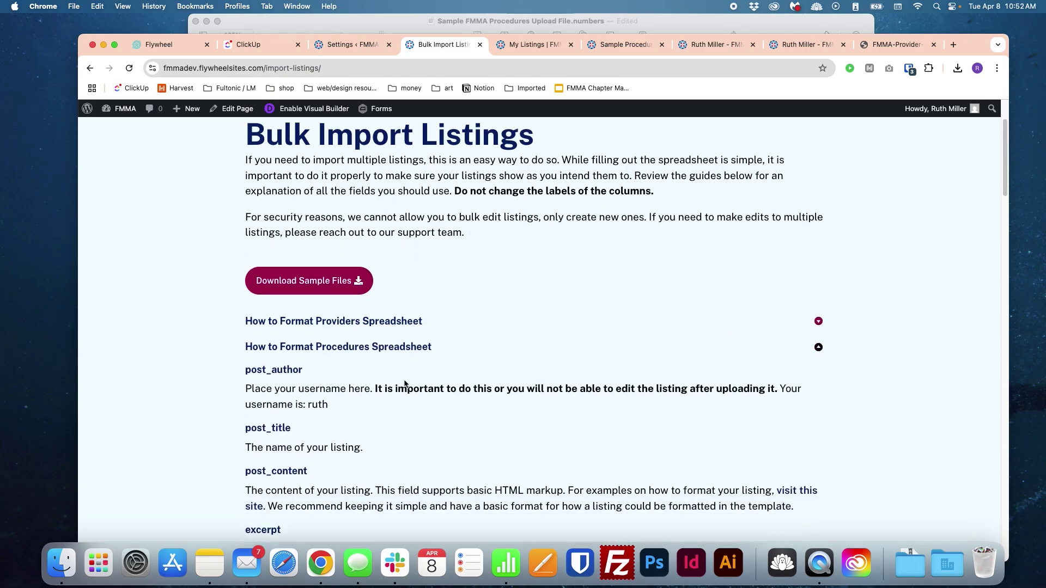
scroll(408, 379, "down", 10)
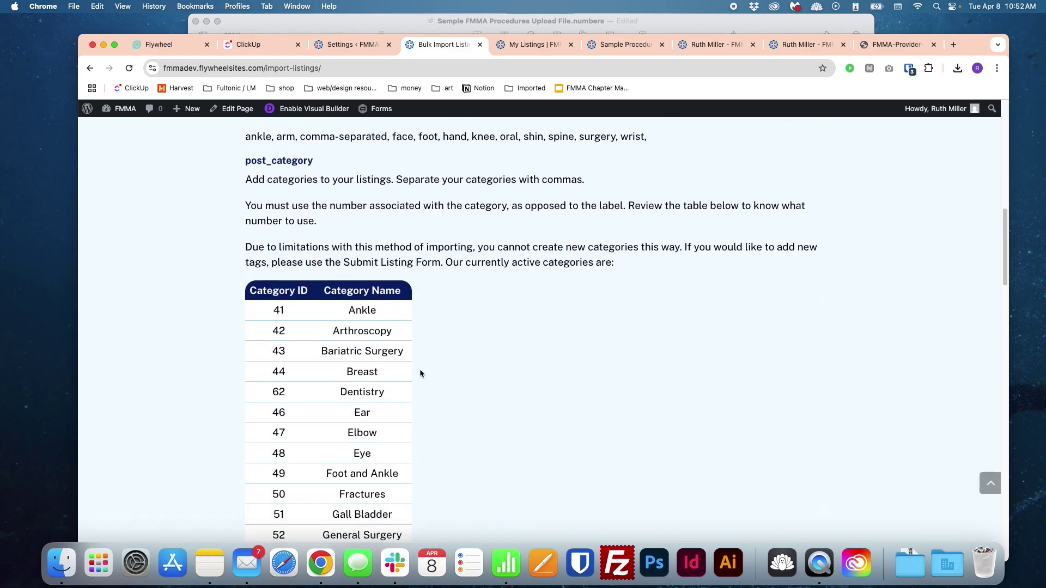
scroll(499, 275, "down", 4)
scroll(498, 275, "up", 10)
scroll(352, 377, "down", 1)
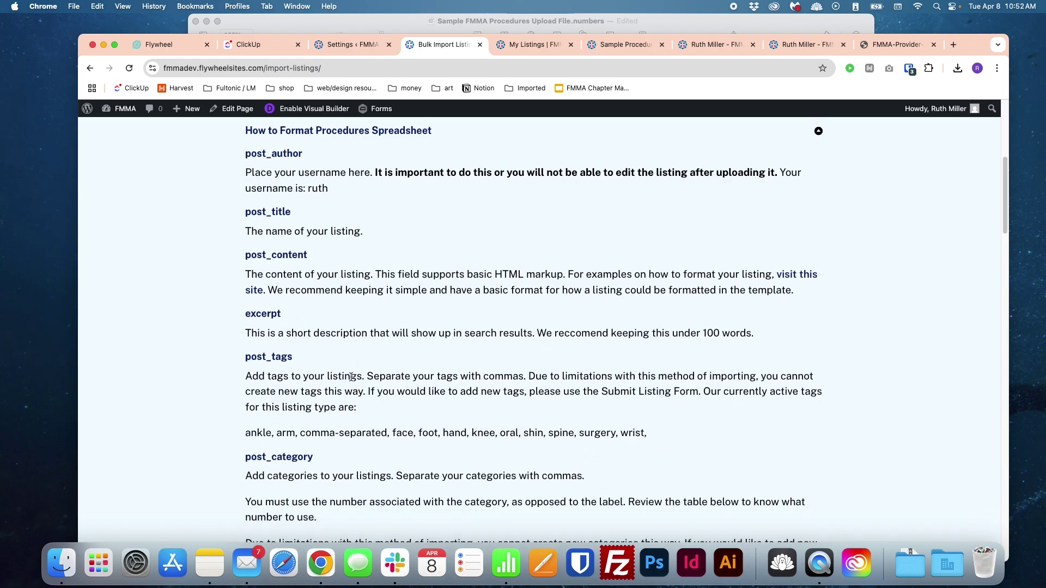
left_click_drag(245, 432, 636, 439)
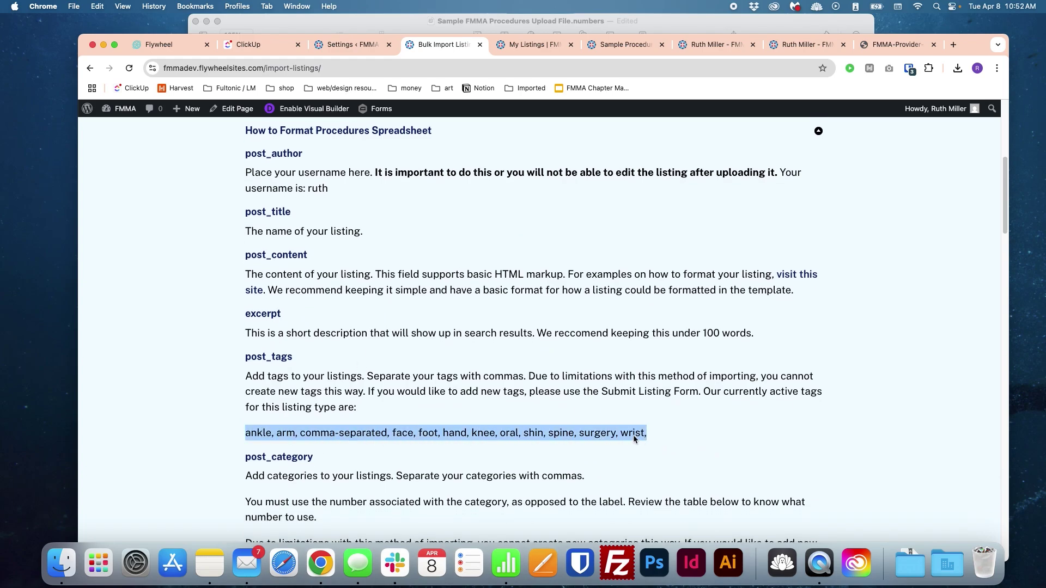
left_click(636, 439)
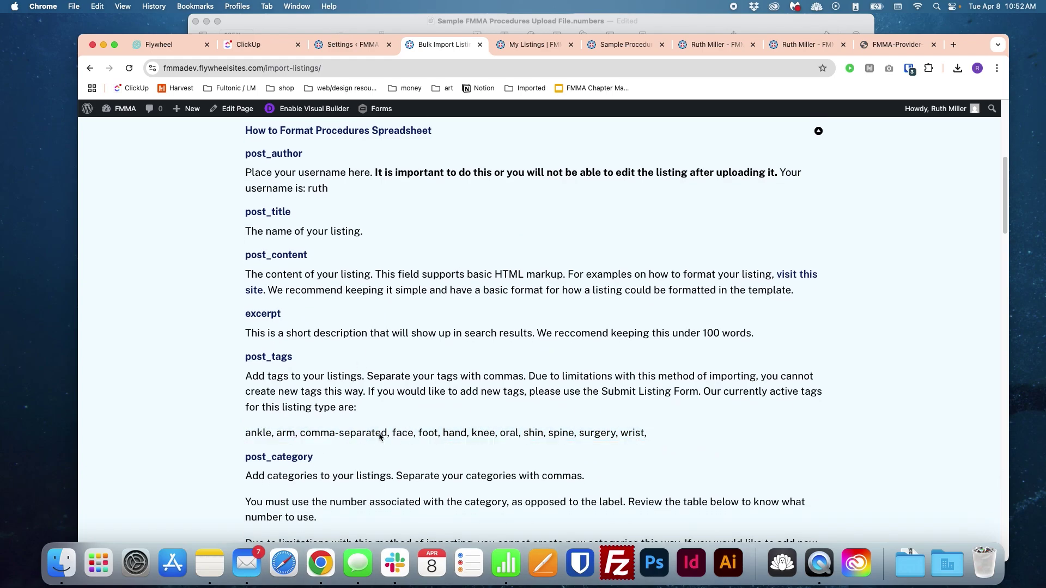
double_click(289, 434)
key("super+c")
left_click(516, 22)
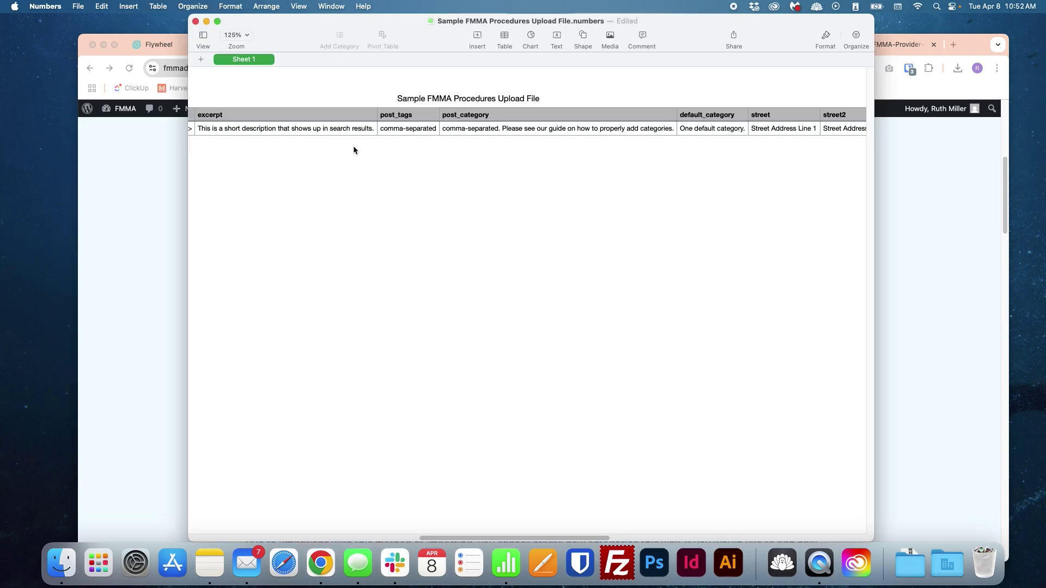
left_click(404, 129)
key("super+v")
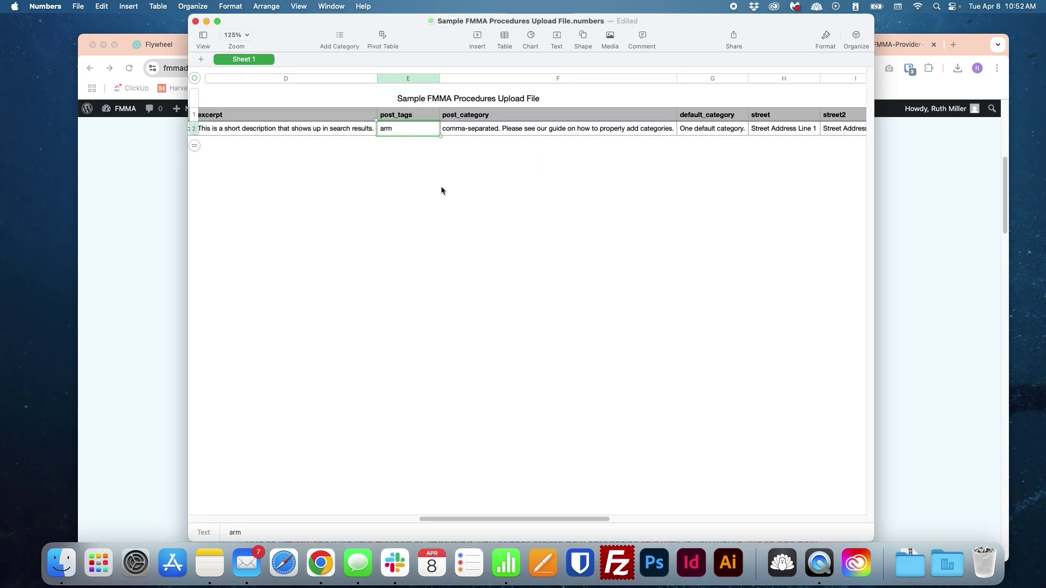
Step: Append ', face' to post_tags so it reads 'arm, face'
left_click(162, 244)
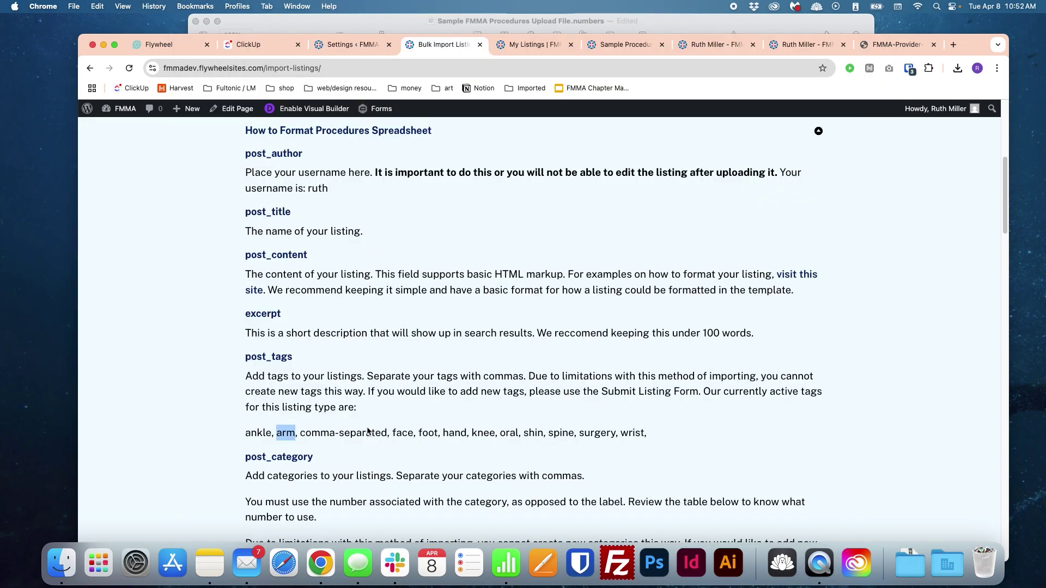
double_click(402, 433)
key("super+c")
left_click(433, 23)
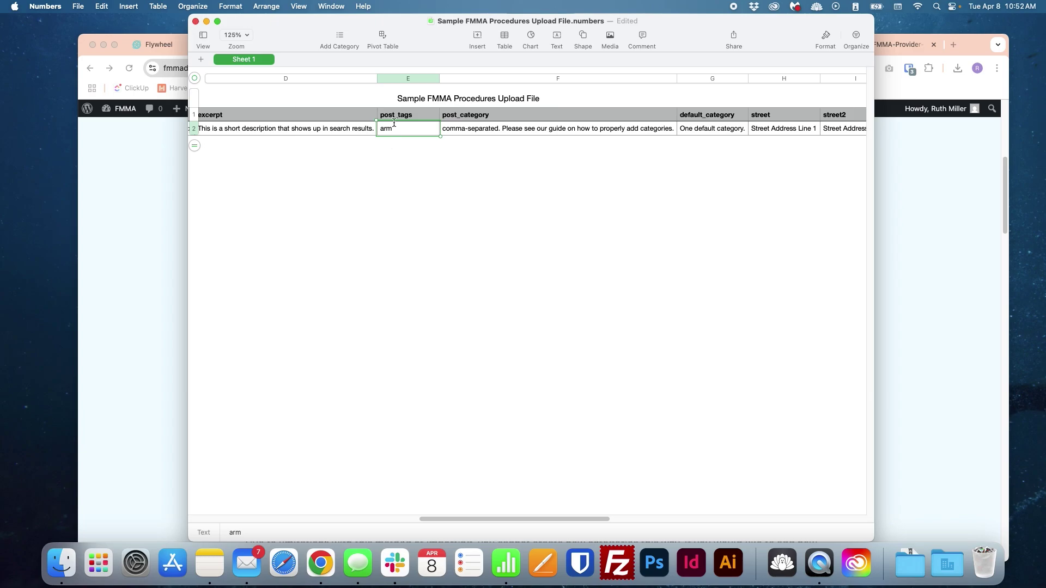
type(",")
key("super+v")
Step: Look up Foot and Ankle's category ID 49 and paste it into post_category
left_click(946, 266)
scroll(637, 384, "down", 3)
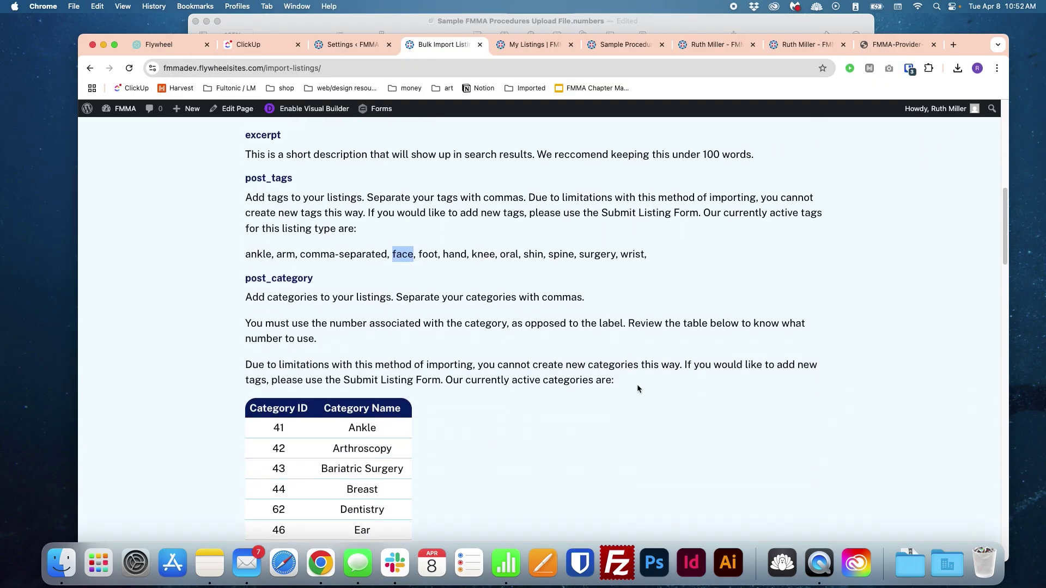
left_click(656, 377)
scroll(655, 377, "down", 5)
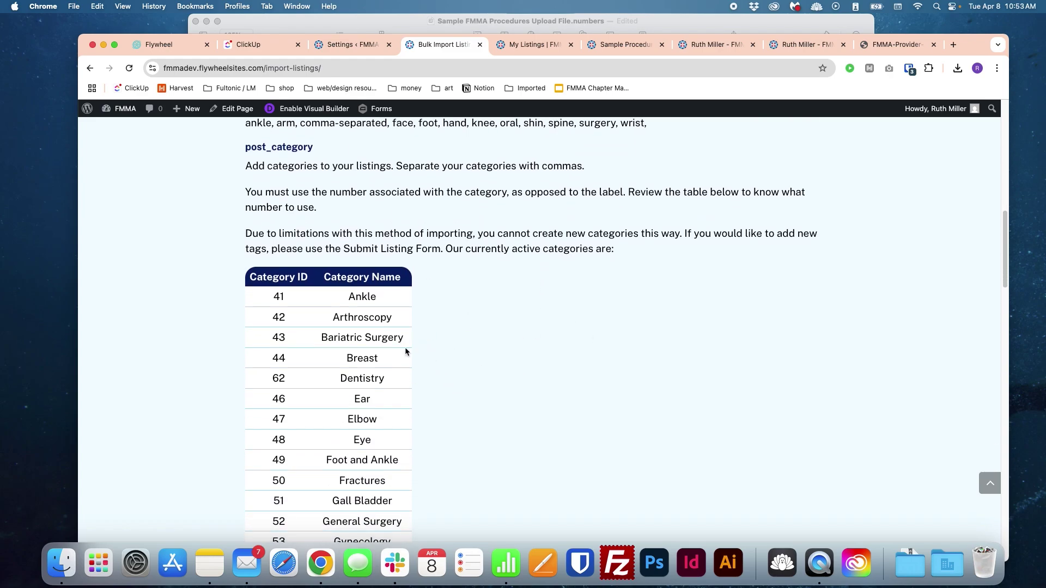
scroll(362, 369, "down", 1)
double_click(358, 268)
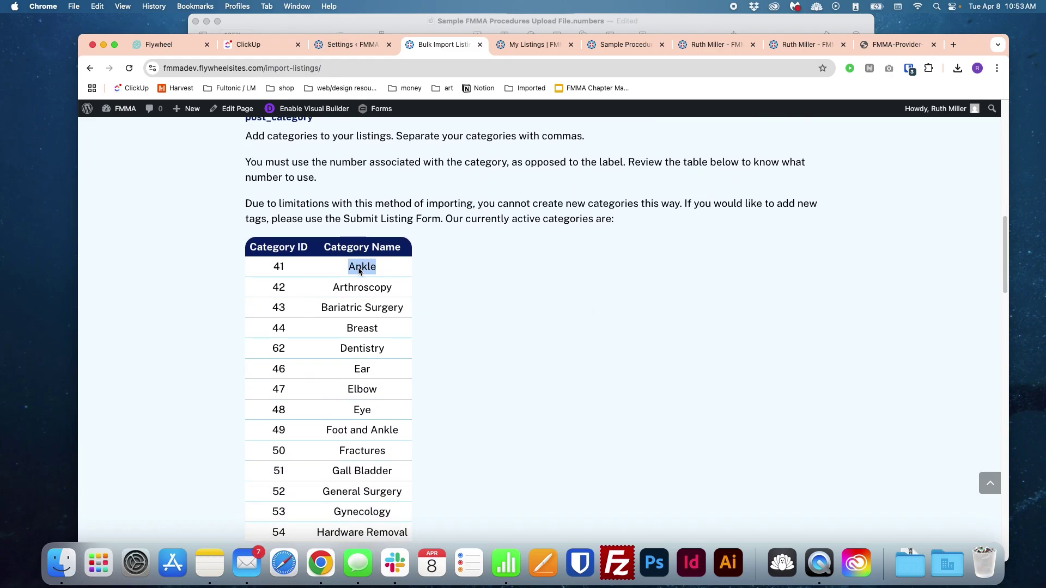
left_click_drag(359, 268, 374, 397)
left_click(373, 398)
double_click(277, 266)
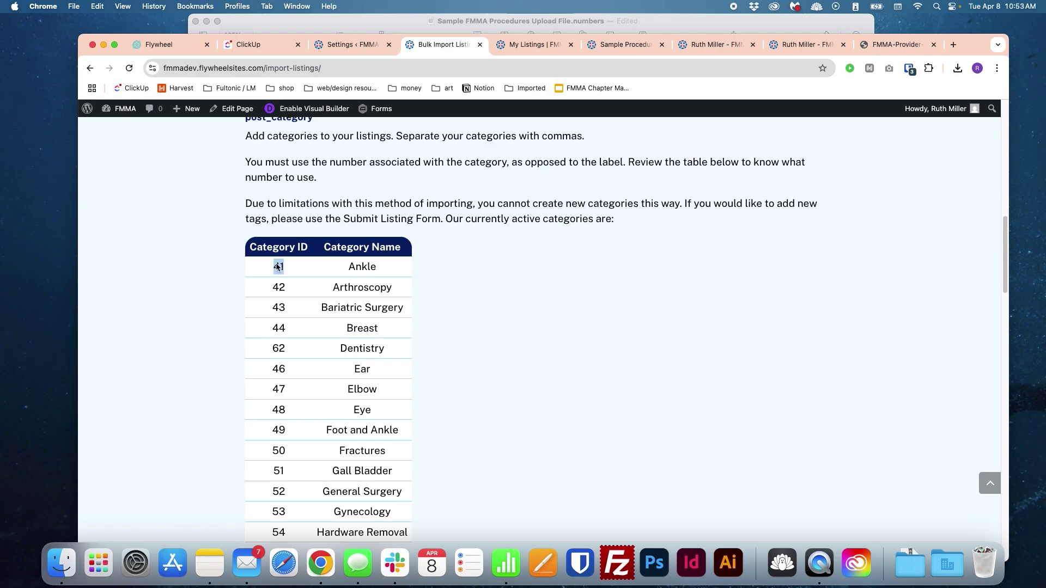
left_click(295, 417)
double_click(281, 431)
key("super+c")
left_click(483, 31)
left_click(169, 232)
left_click(459, 28)
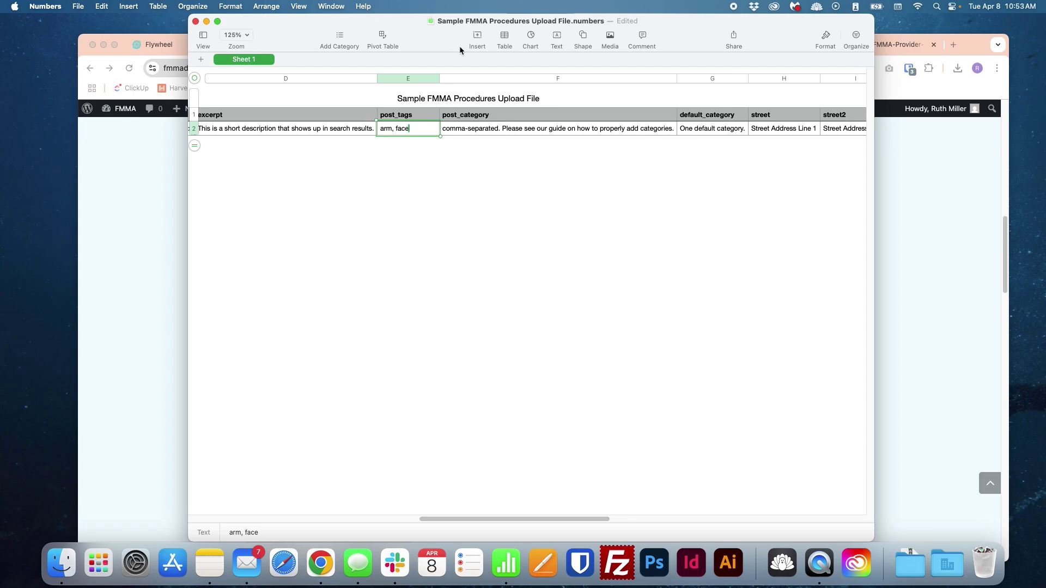
left_click(498, 131)
key("super+v")
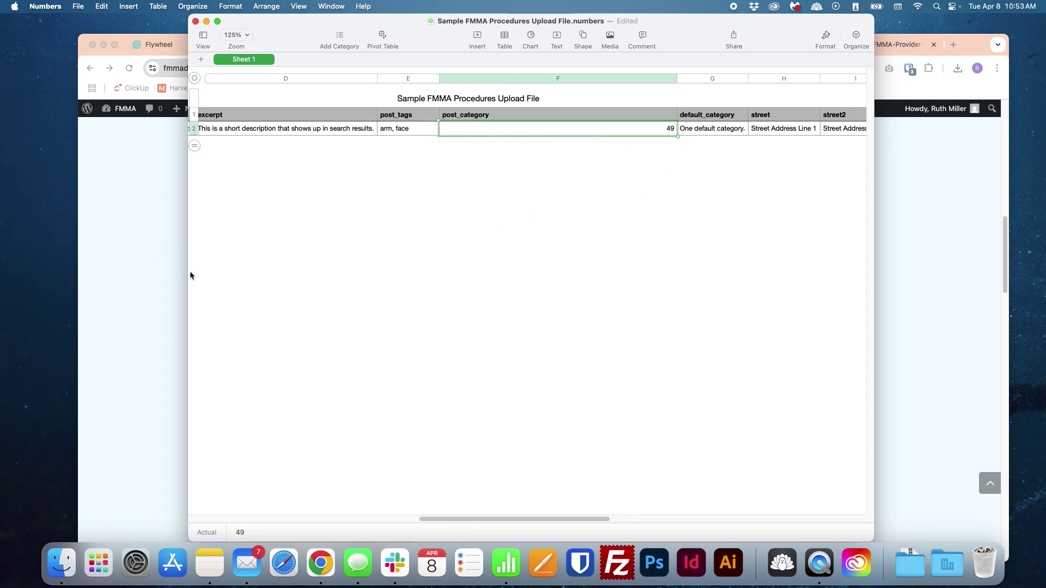
Step: Add the Ankle category ID 41 so post_category reads '49, 41'
double_click(673, 128)
left_click(674, 127)
left_click(122, 401)
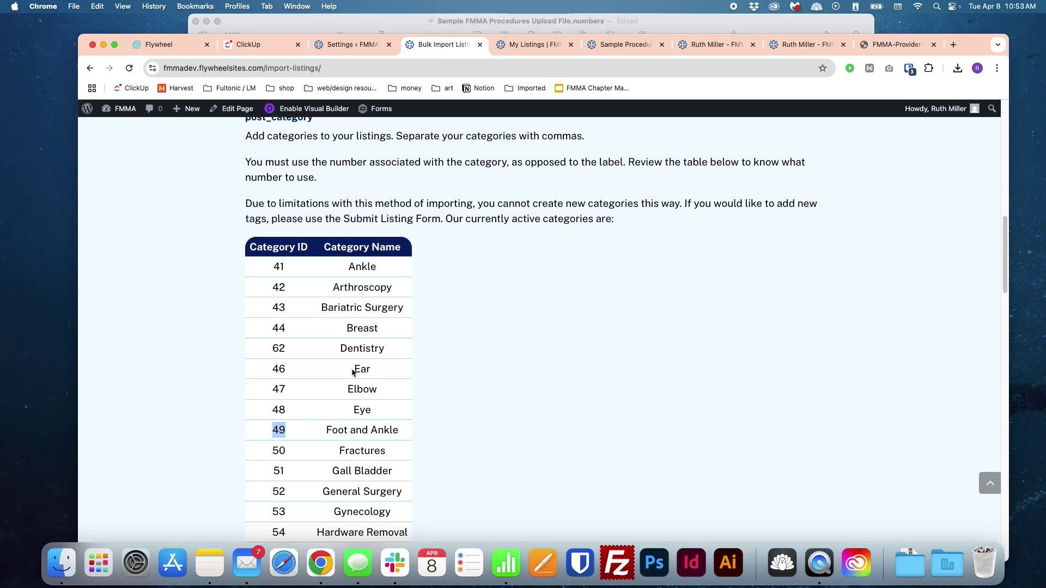
left_click(278, 280)
double_click(278, 266)
key("super+c")
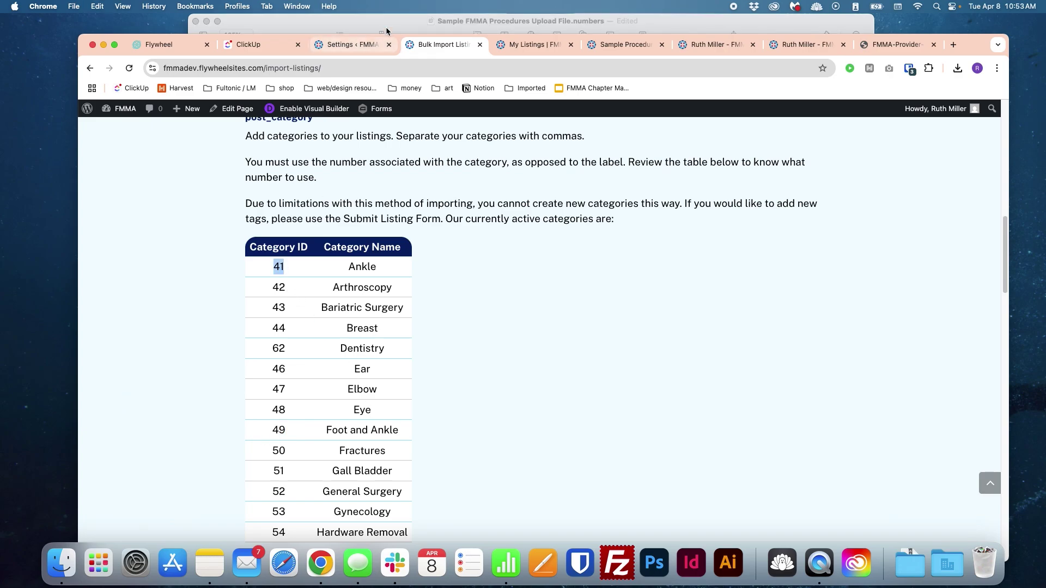
key("super+Tab")
type(",")
key("super+v")
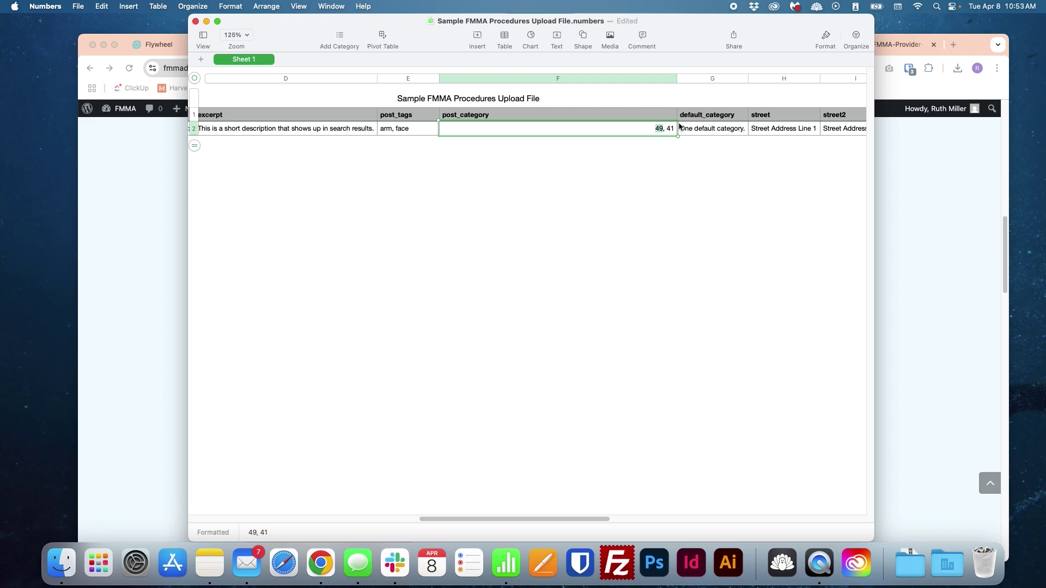
Step: Enter 49 as the default_category
left_click(736, 127)
type("49")
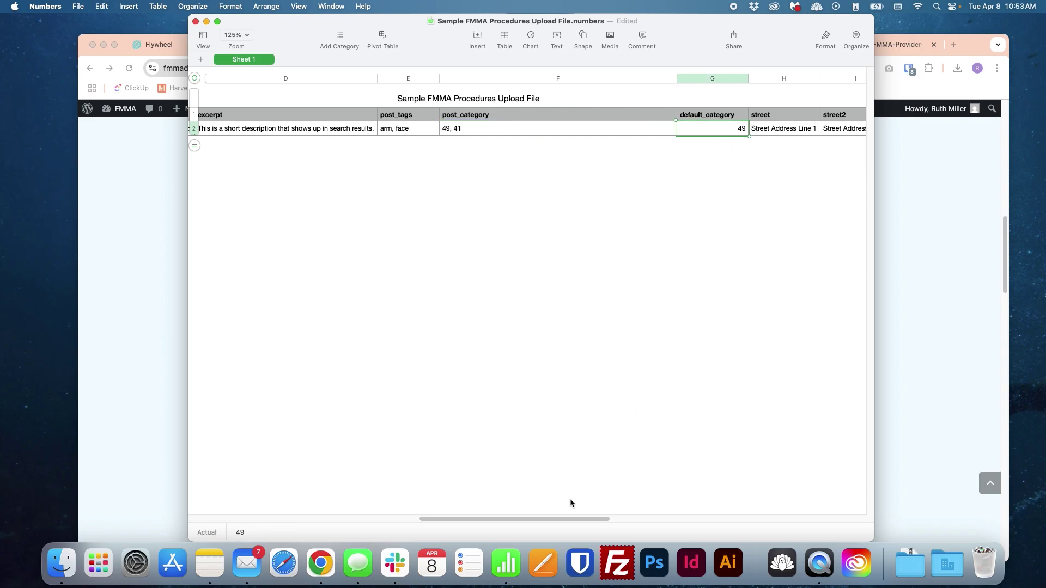
left_click_drag(569, 519, 776, 516)
left_click(471, 129)
left_click(658, 131)
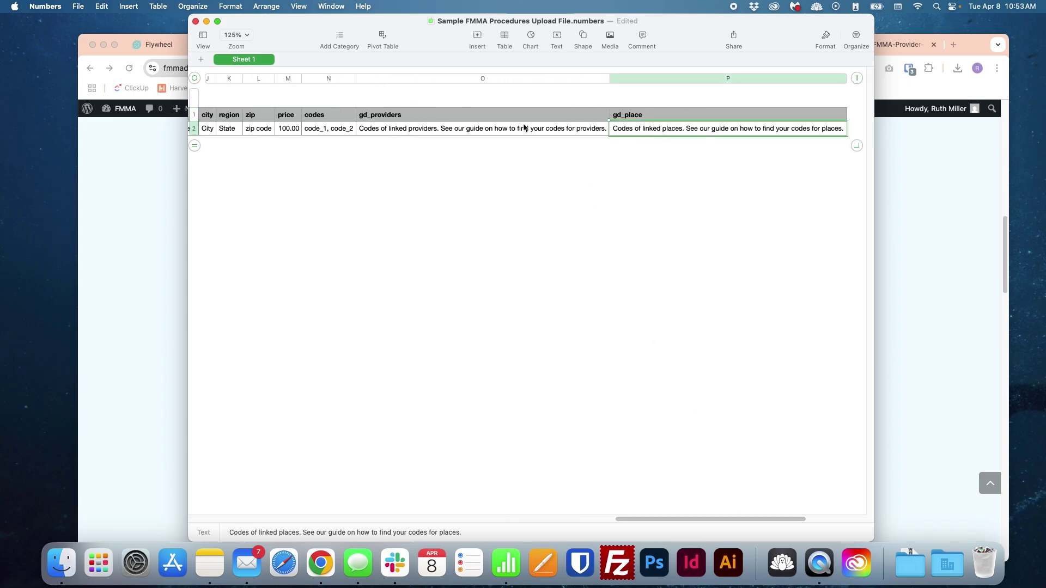
left_click(940, 224)
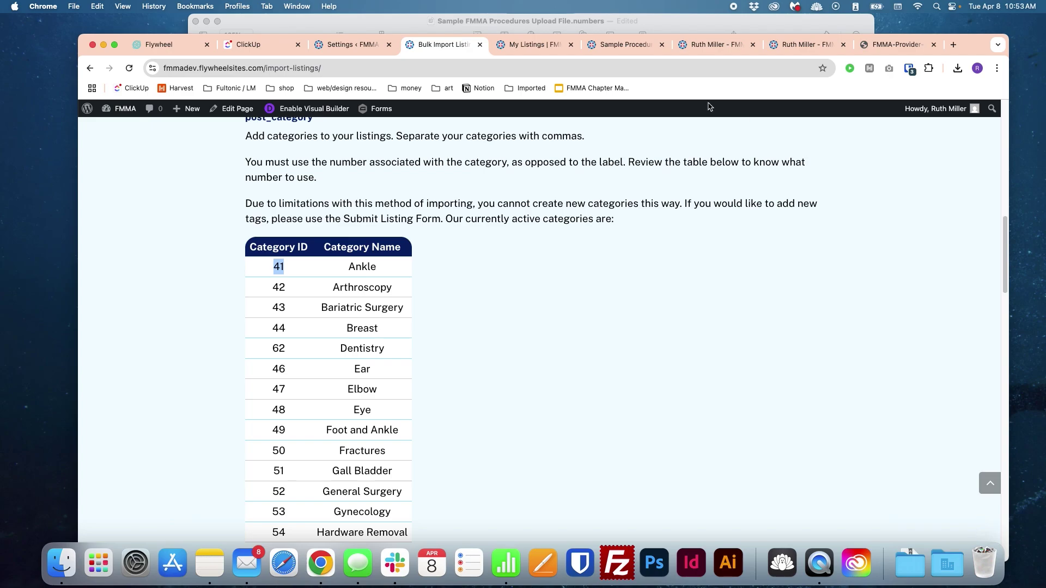
Step: Copy provider ID 6478 from the provider's Edit page address into gd_providers
left_click(519, 48)
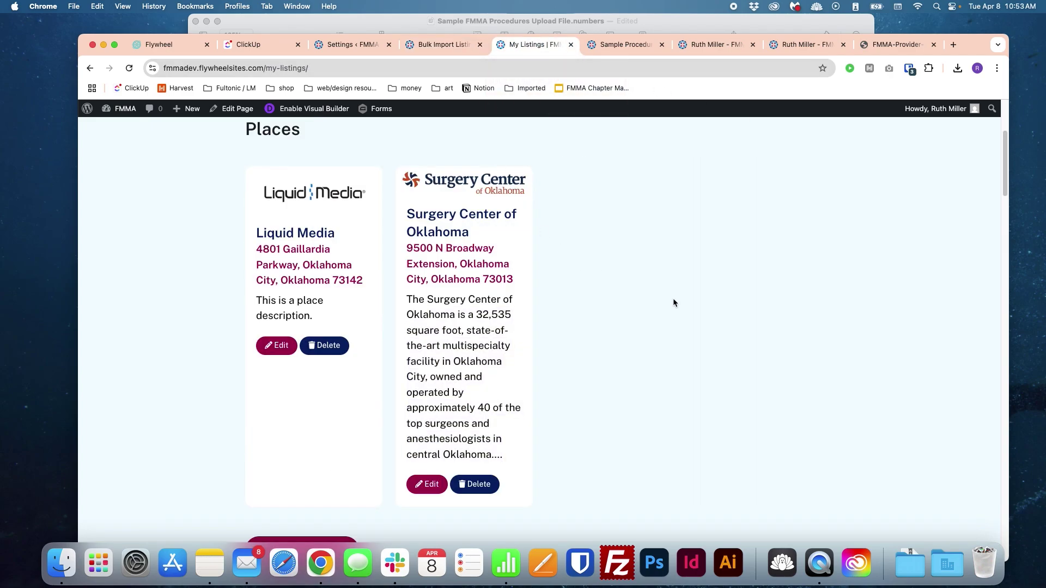
scroll(672, 298, "down", 1)
left_click(514, 25)
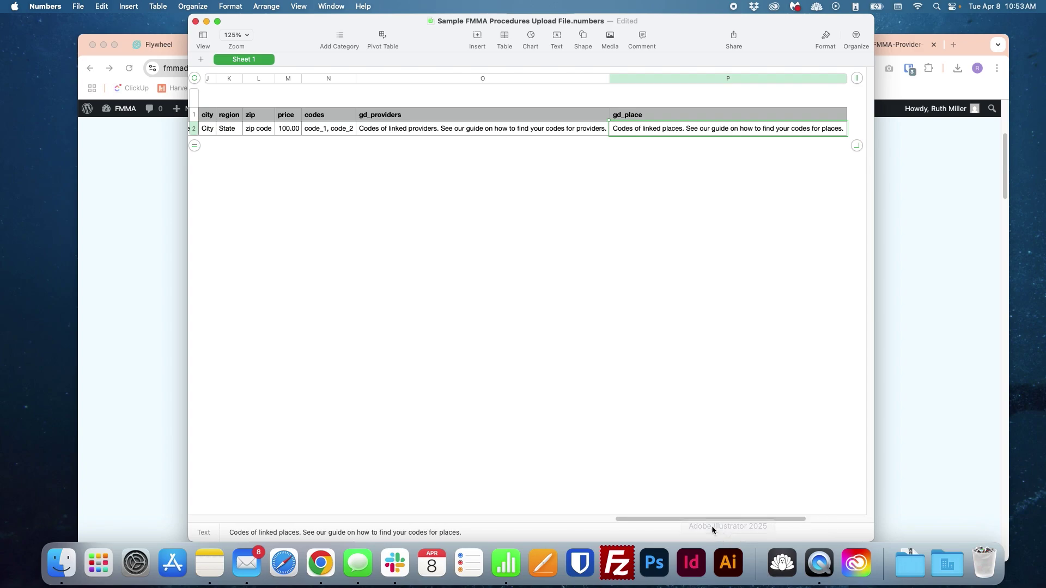
mouse_move(711, 520)
left_mouse_down()
mouse_move(691, 519)
mouse_move(717, 513)
mouse_move(707, 511)
left_mouse_up()
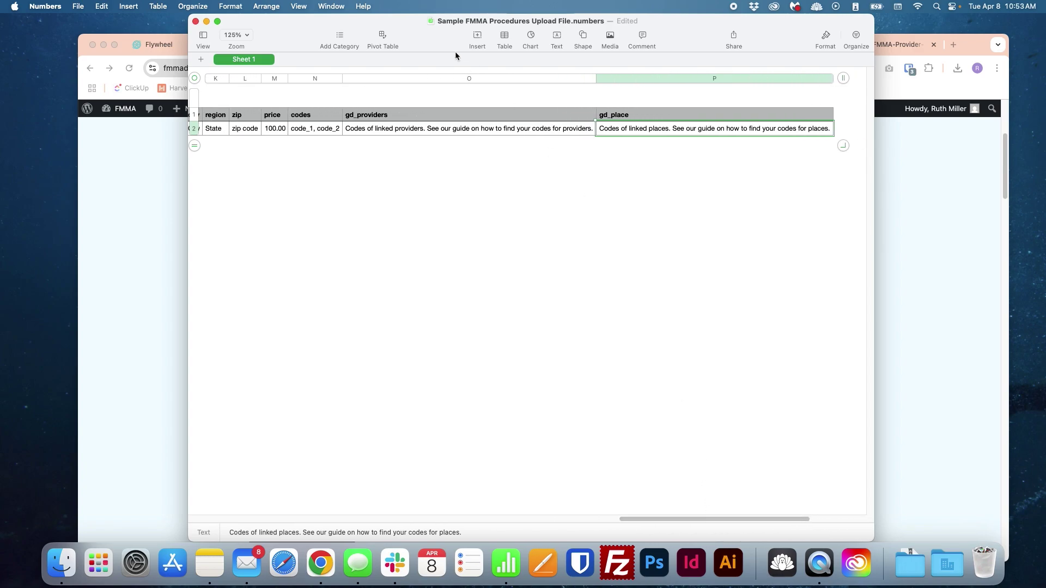
left_click(423, 130)
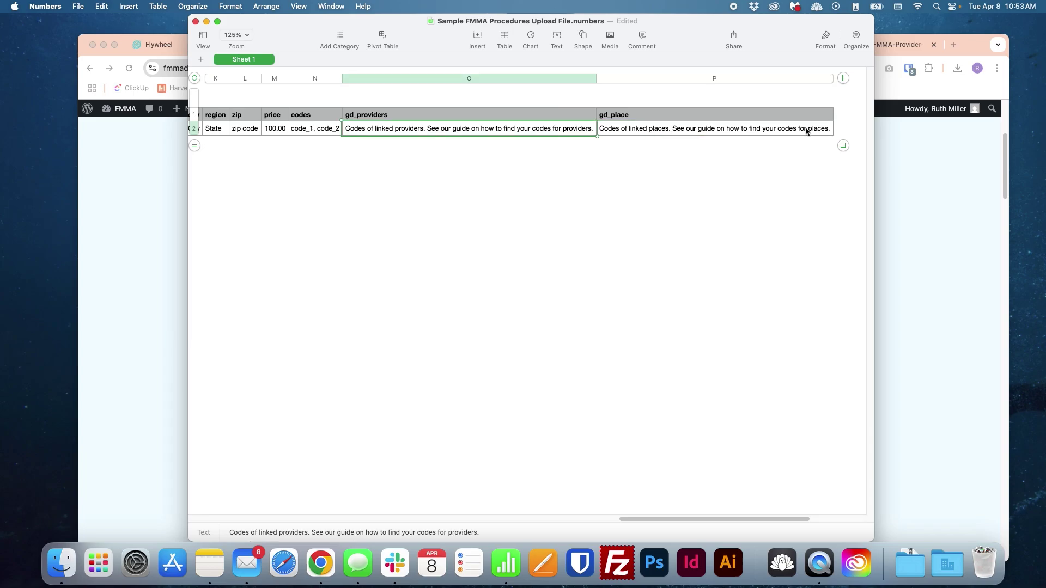
left_click(918, 220)
scroll(792, 233, "down", 1)
scroll(792, 234, "down", 8)
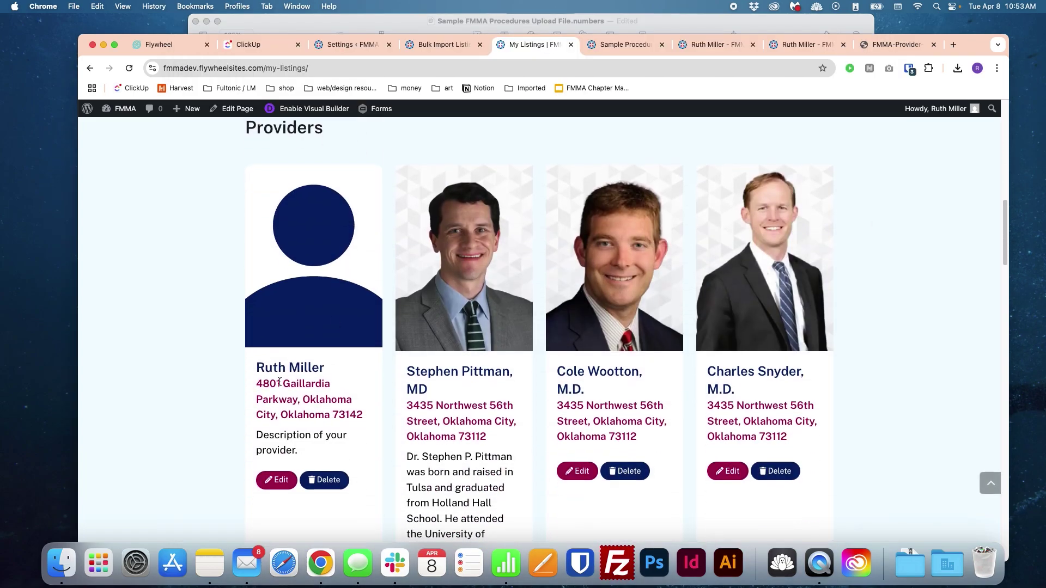
left_click(277, 480)
double_click(353, 69)
key("super+c")
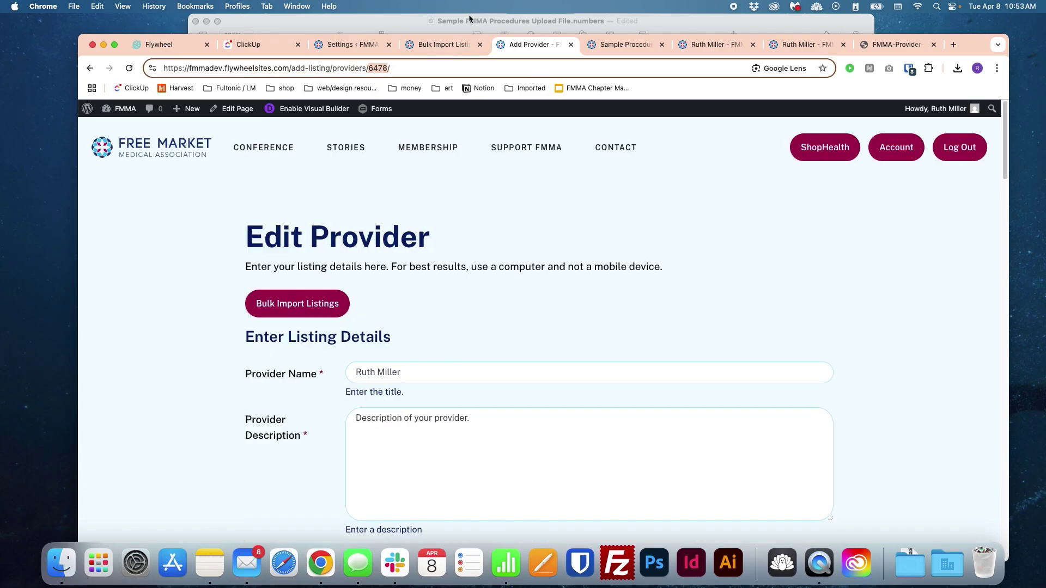
left_click(470, 19)
key("super+v")
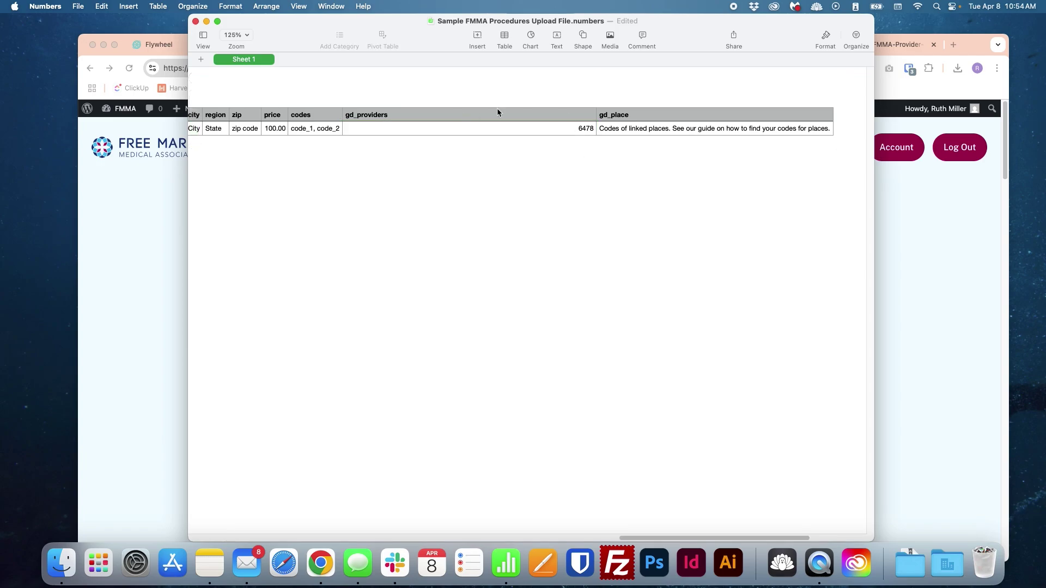
Step: Paste the Liquid Media place ID 6474 into gd_place and double-check gd_providers reads 6478
left_click(160, 201)
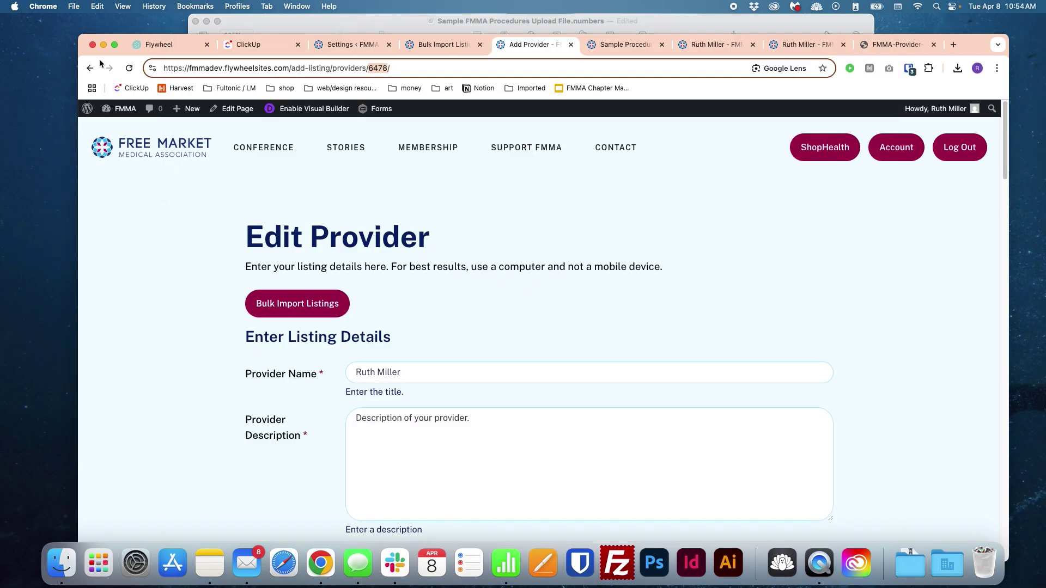
left_click(90, 68)
scroll(437, 282, "up", 10)
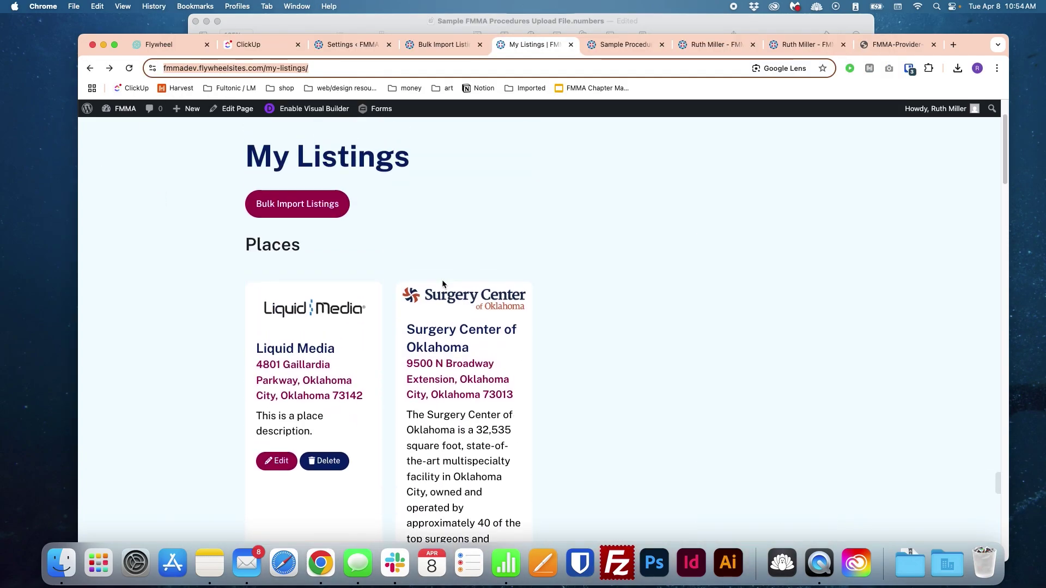
left_click(278, 467)
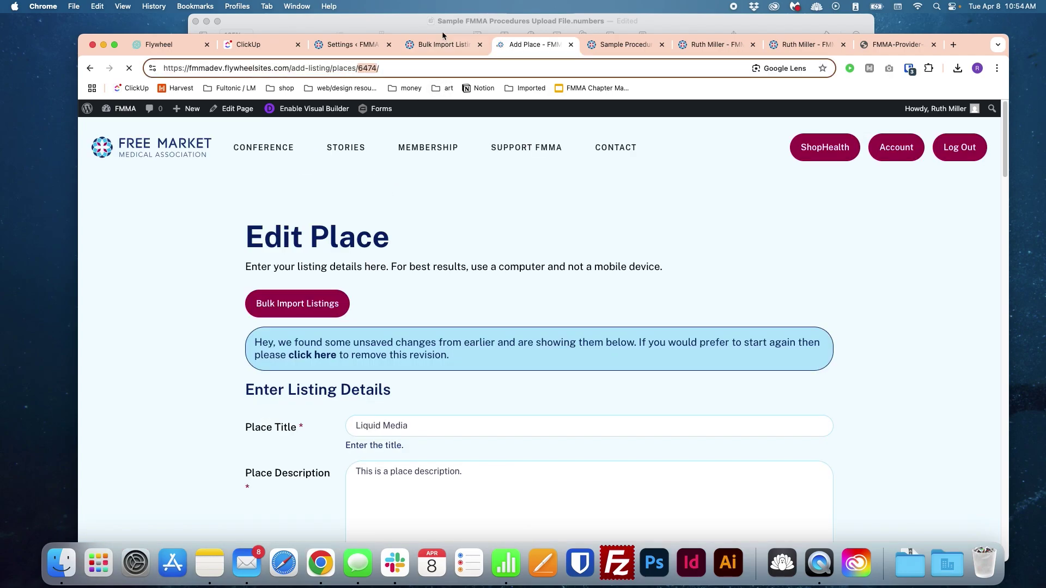
left_click(459, 21)
left_click(676, 134)
type("6474")
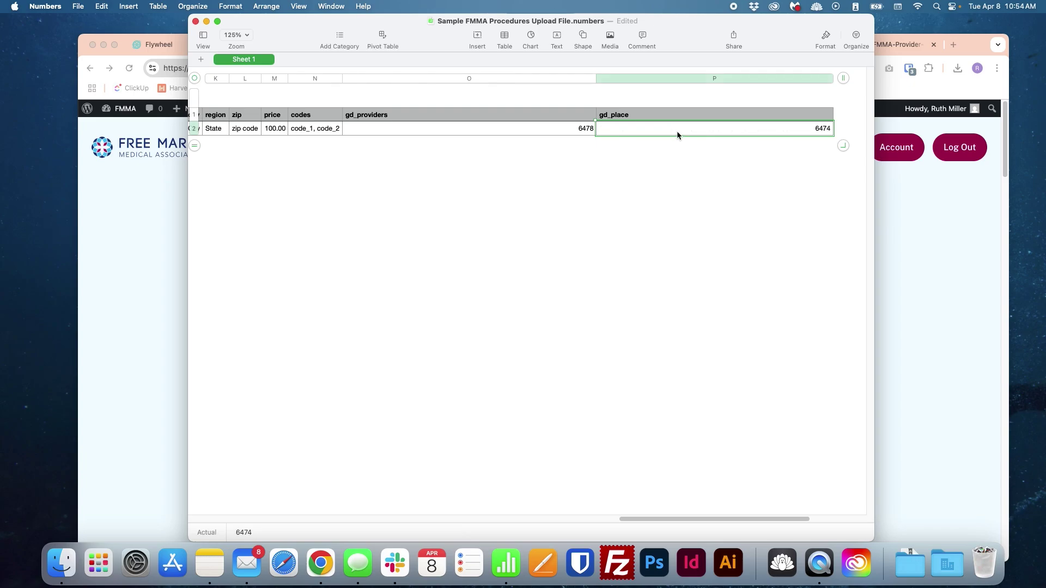
left_click(926, 254)
left_click(601, 21)
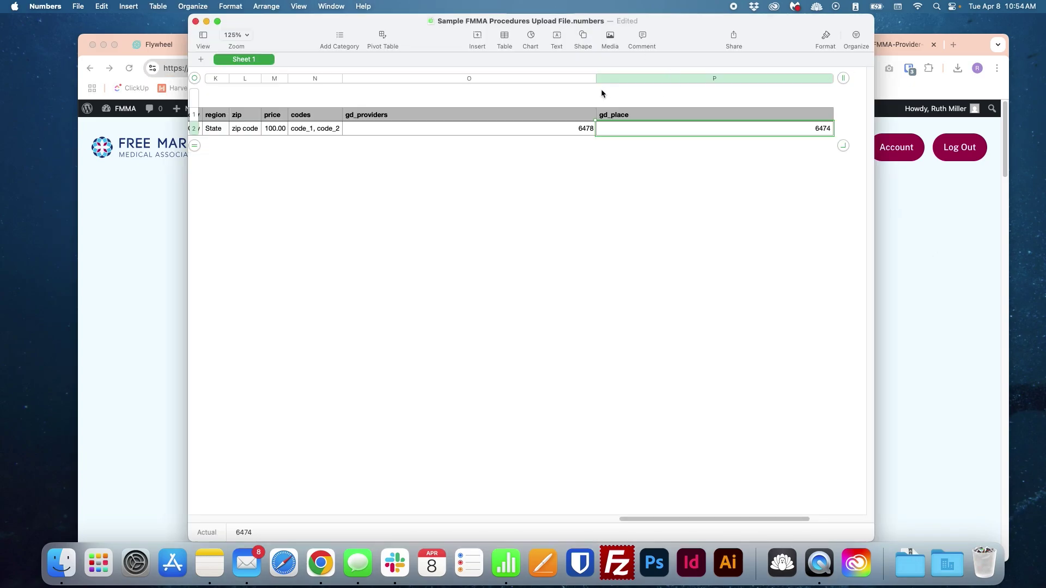
left_click(554, 132)
left_click(922, 207)
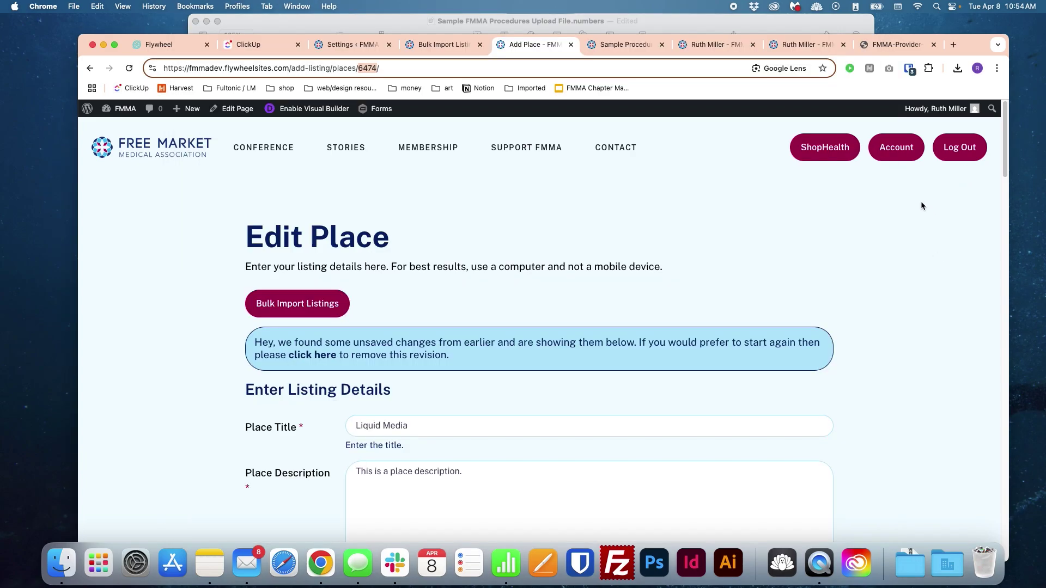
left_click(456, 44)
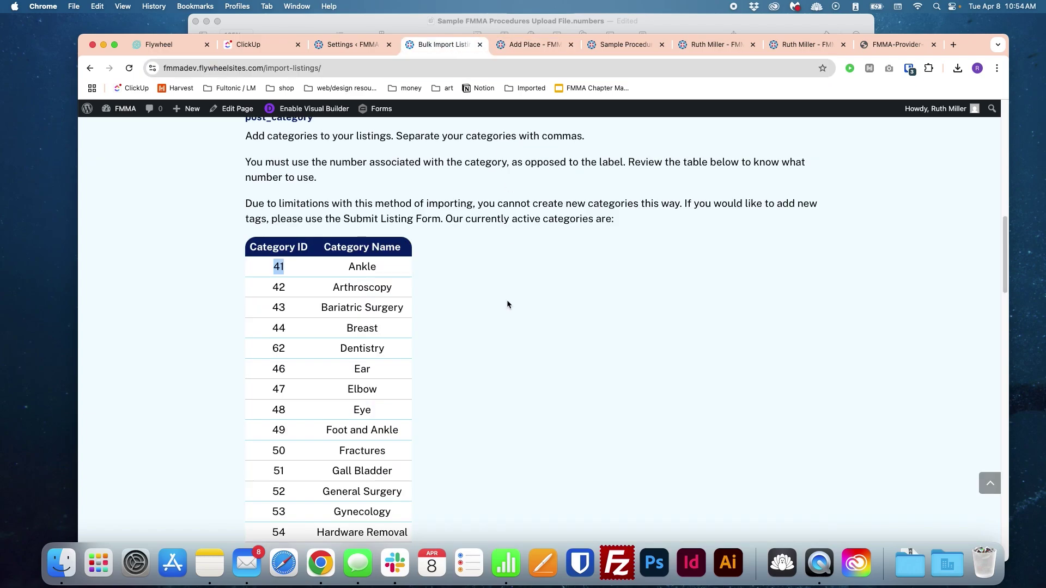
Step: Review the sample row's gd_place, street, street2, price and gd_providers values in Numbers
scroll(521, 300, "up", 1)
scroll(521, 304, "down", 3)
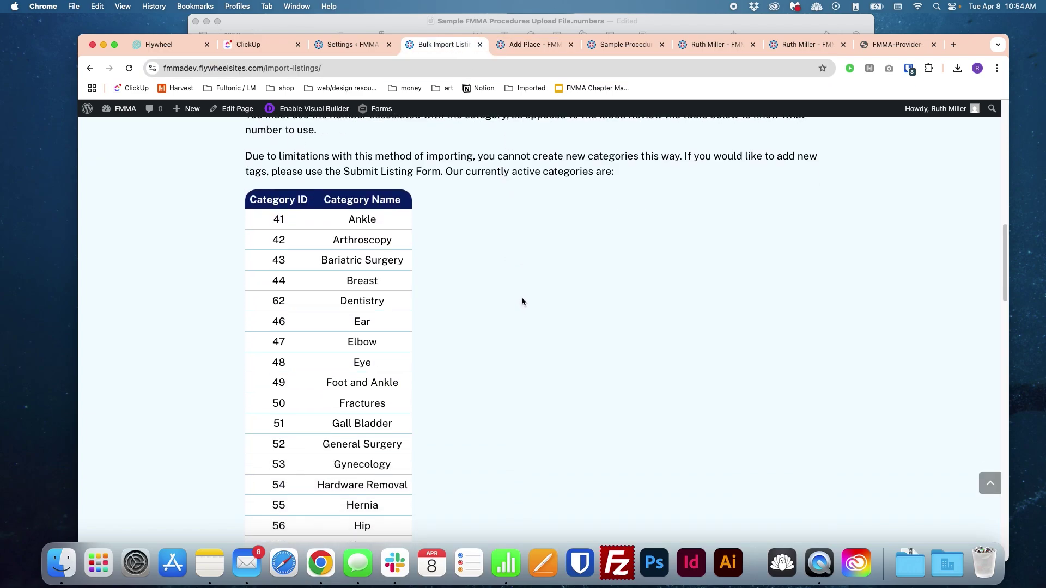
scroll(522, 301, "down", 2)
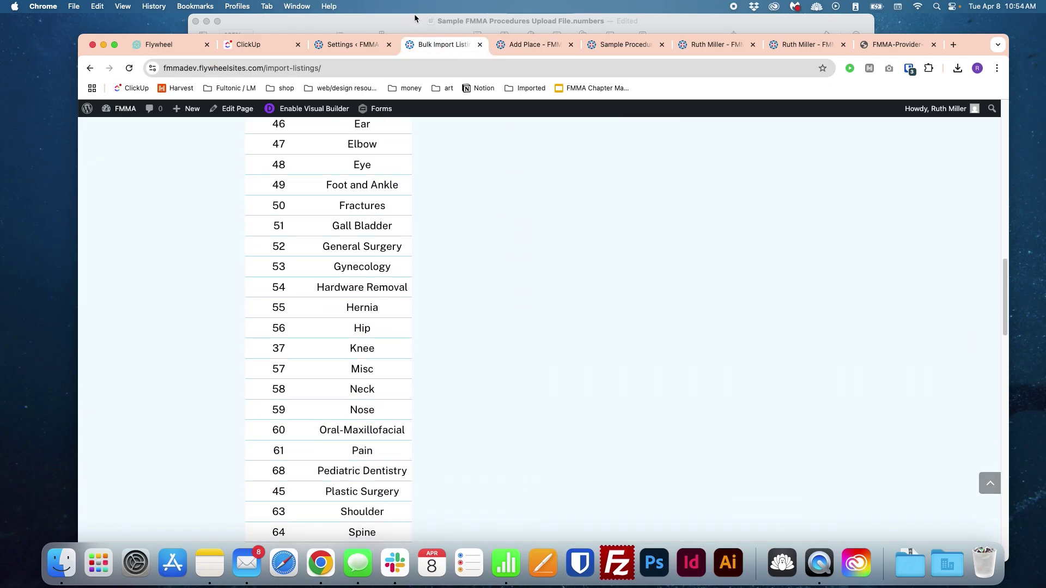
left_click(414, 18)
scroll(692, 522, "right", 2)
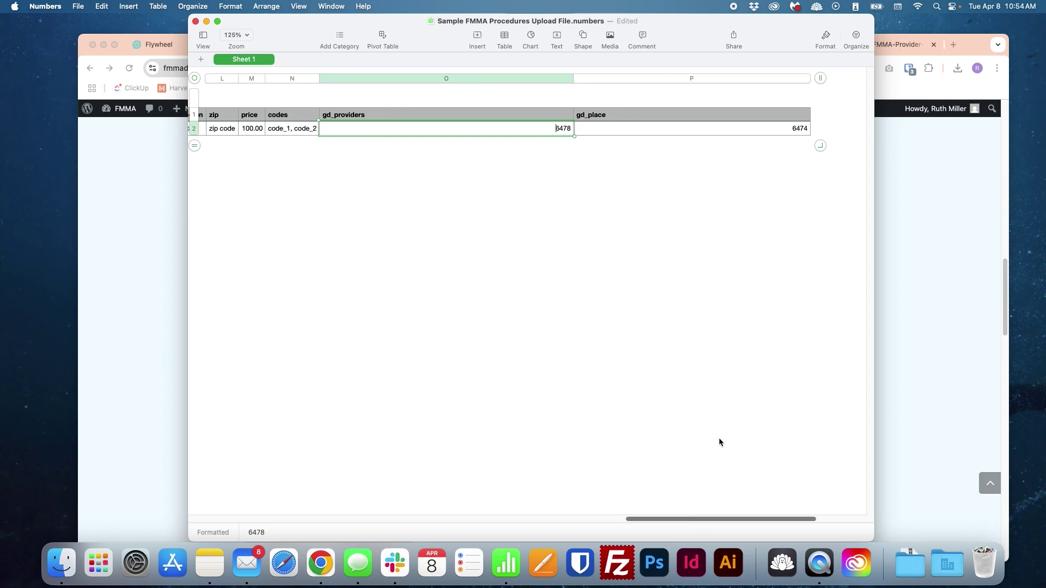
left_click(716, 127)
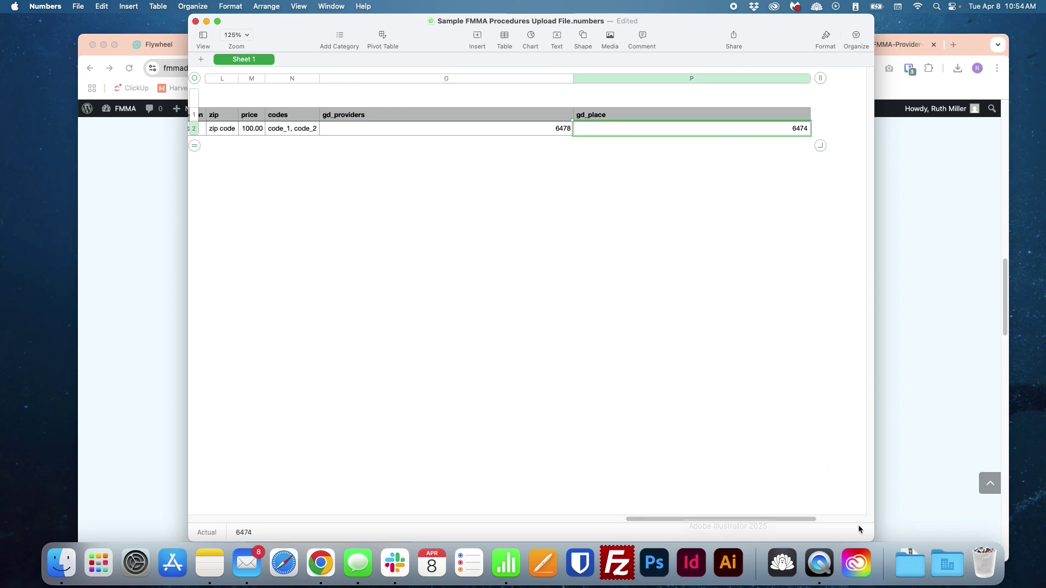
scroll(760, 518, "left", 5)
scroll(760, 518, "left", 5)
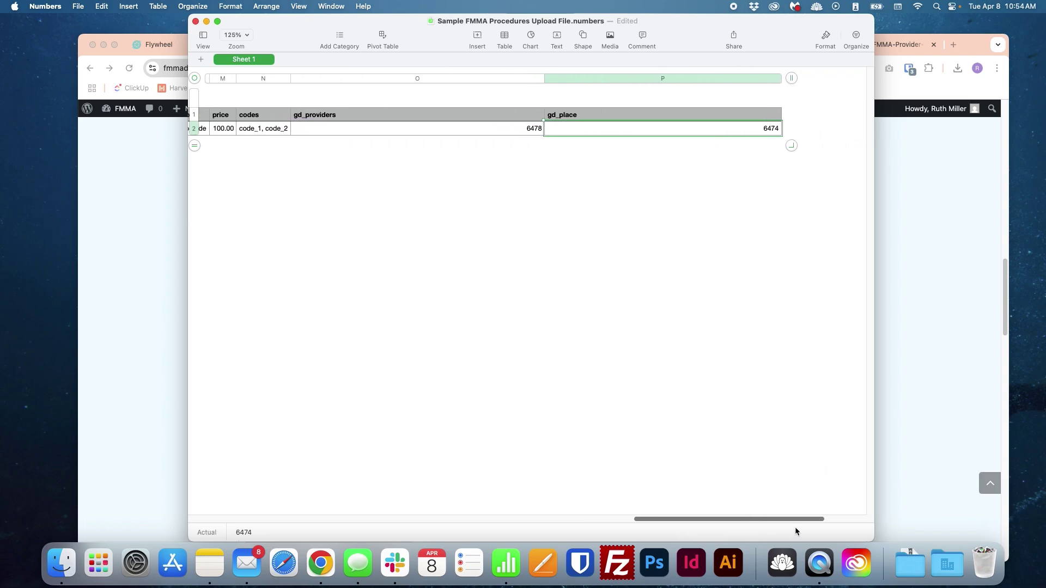
scroll(583, 472, "left", 15)
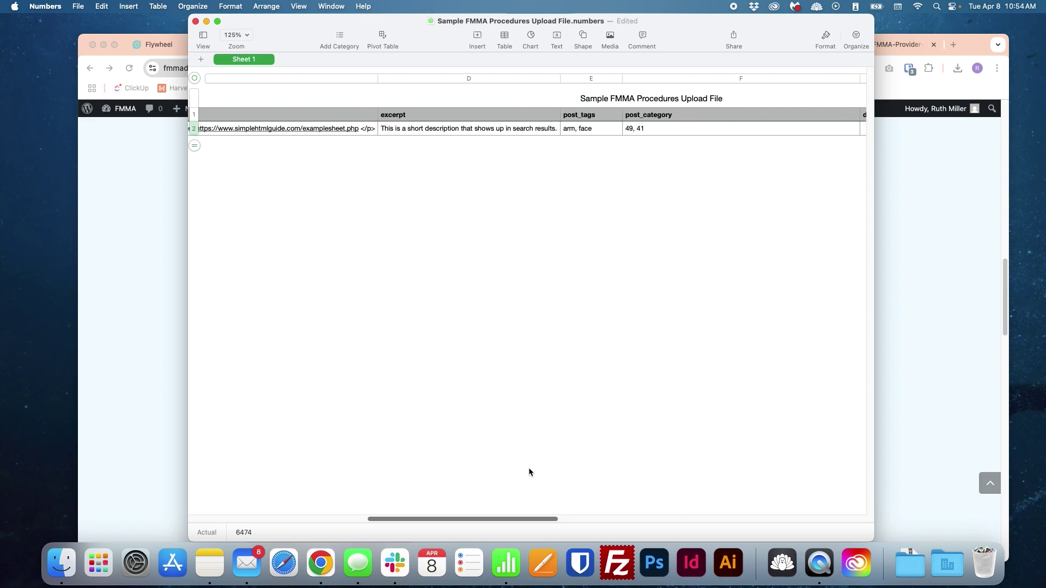
scroll(528, 472, "right", 10)
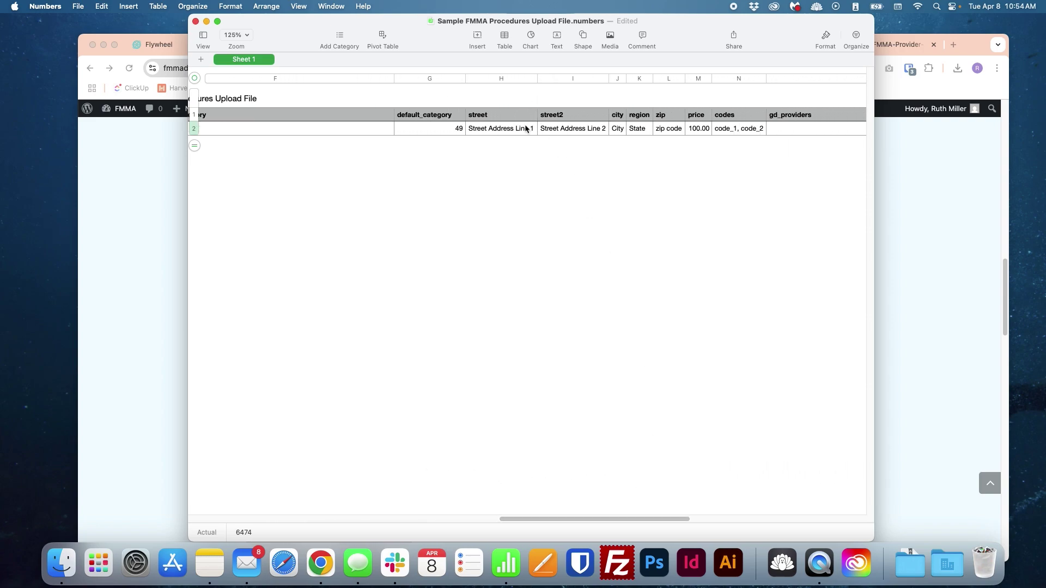
left_click(526, 128)
left_click(573, 130)
left_click(698, 123)
left_click(771, 130)
left_click(718, 151)
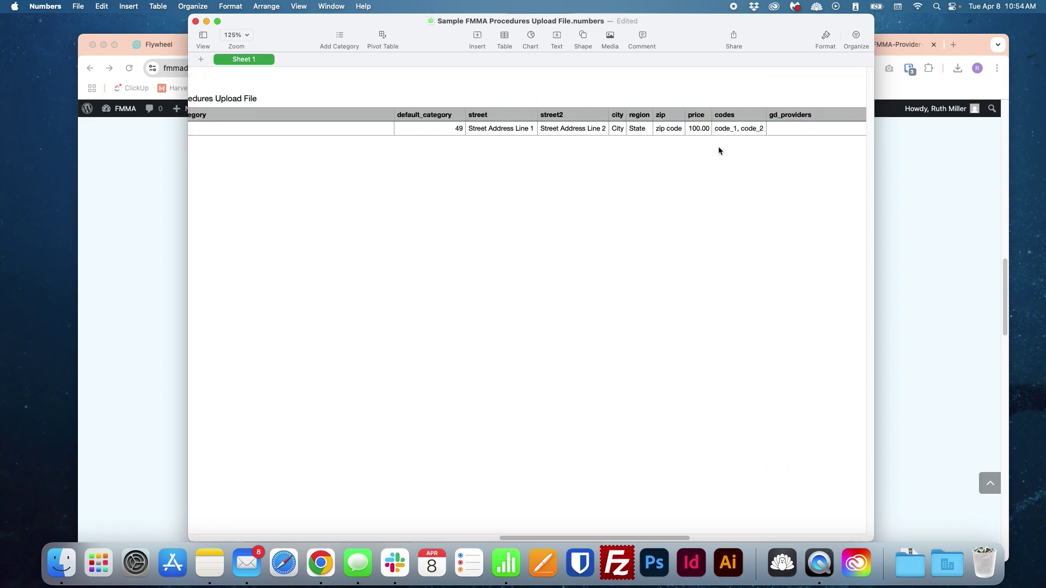
Step: Check the field notes on the Bulk Import page, then set post_title to 'My Example Procedure'
left_click(156, 256)
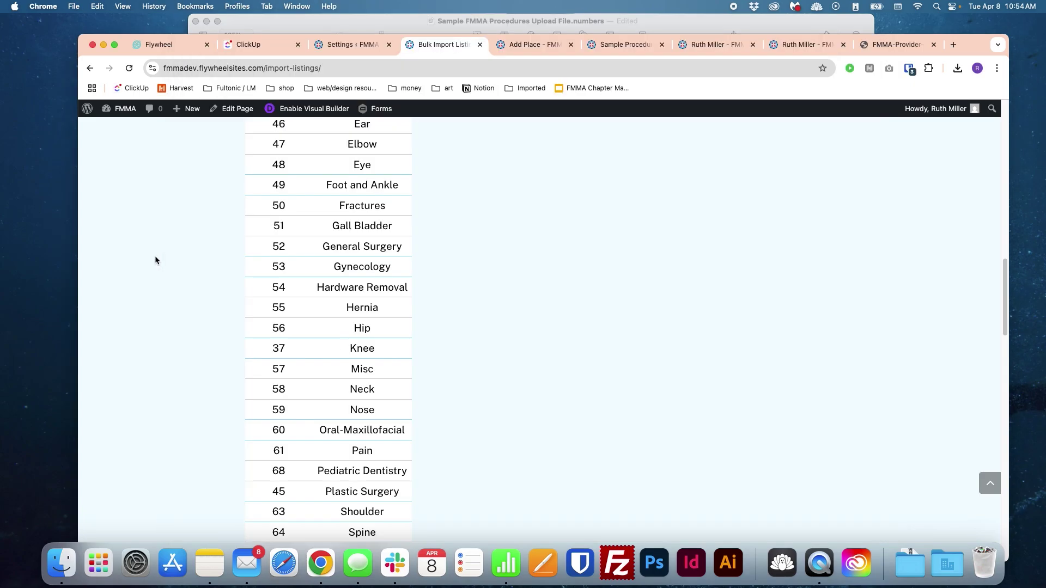
scroll(359, 275, "down", 3)
scroll(360, 273, "down", 15)
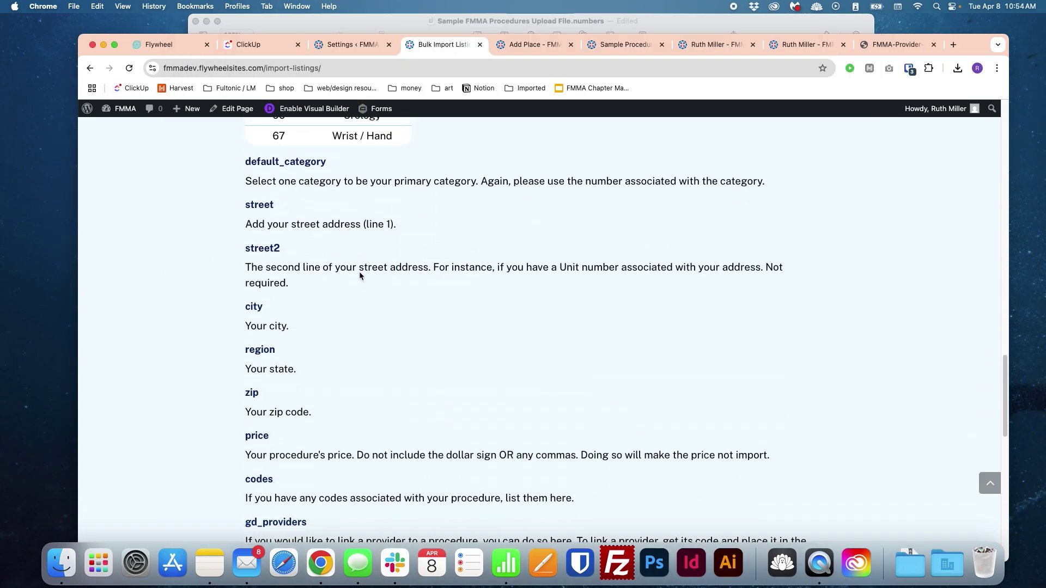
left_click(433, 22)
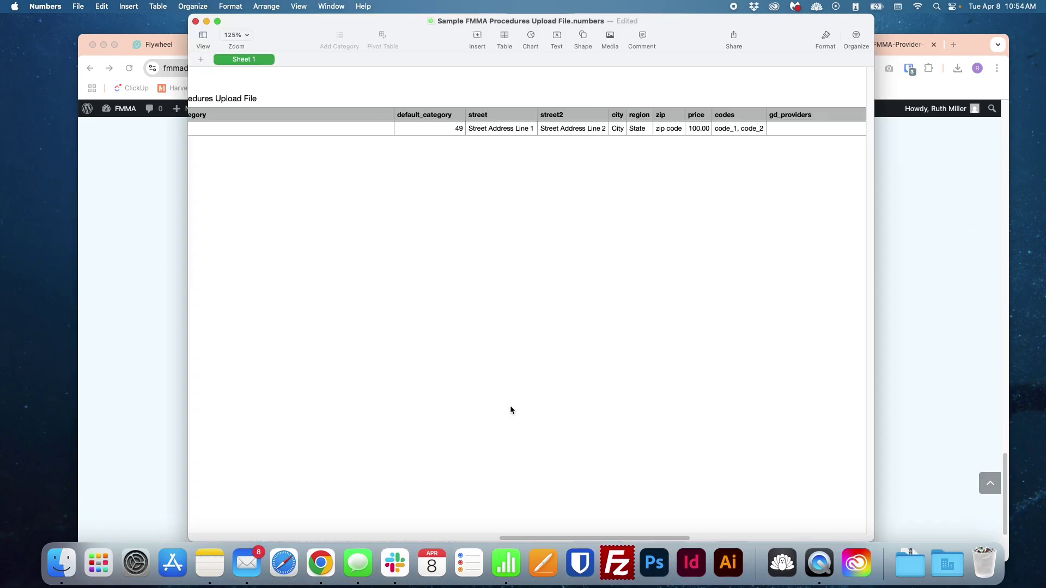
scroll(389, 490, "right", 5)
scroll(327, 515, "left", 8)
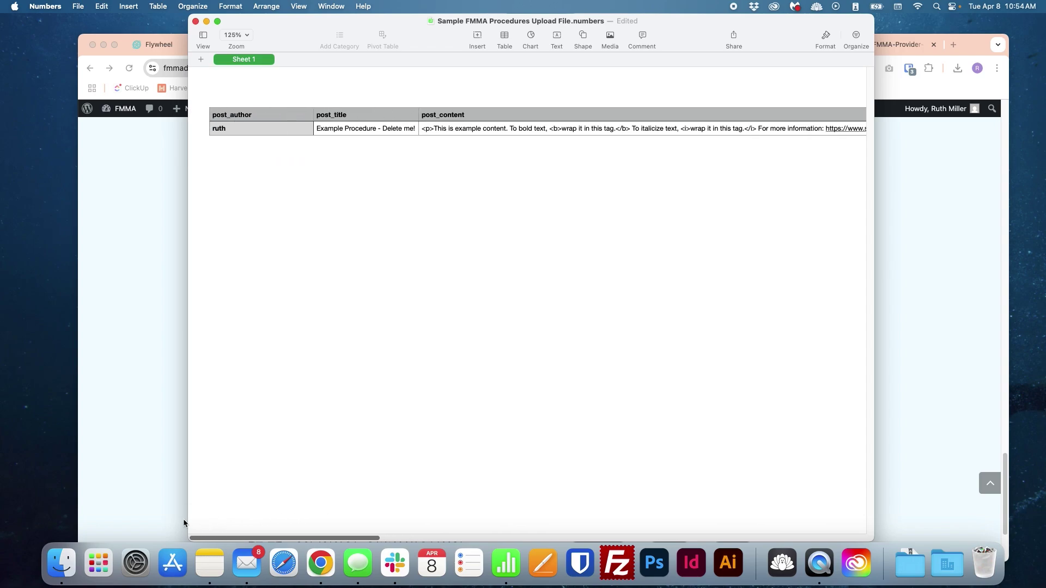
left_click(397, 133)
type("My")
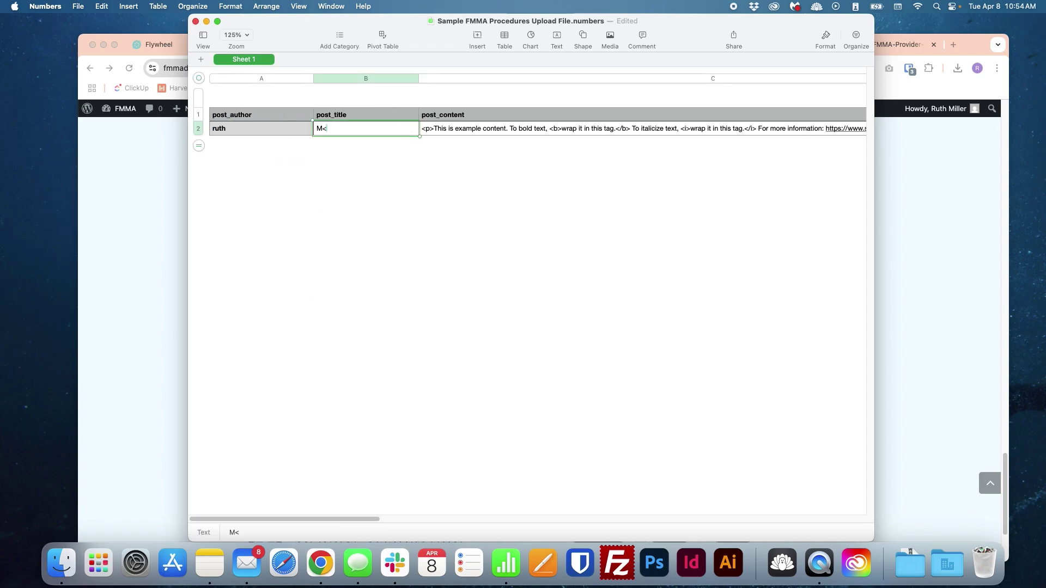
type(" Example Procedure")
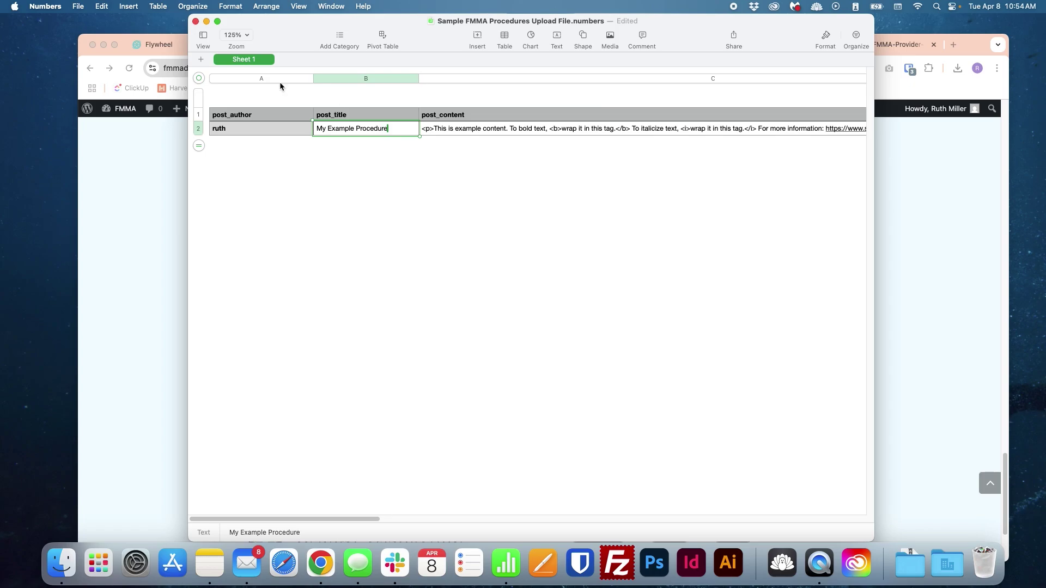
left_click(300, 212)
left_click(78, 6)
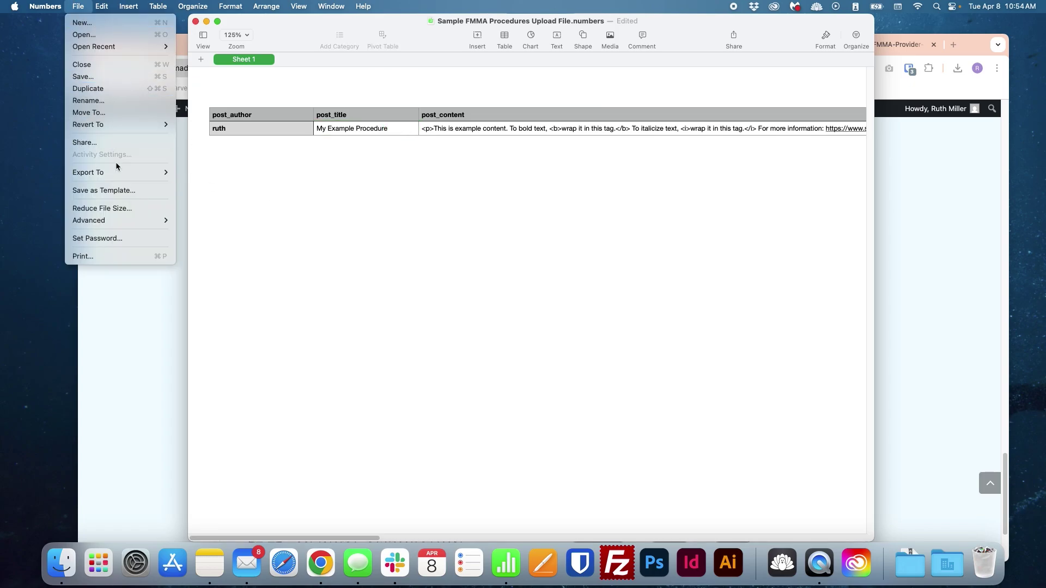
Step: Export the sheet as CSV to the Desktop named 'Sample FMMA Procedures Upload File.csv'
mouse_move(120, 172)
left_click(215, 200)
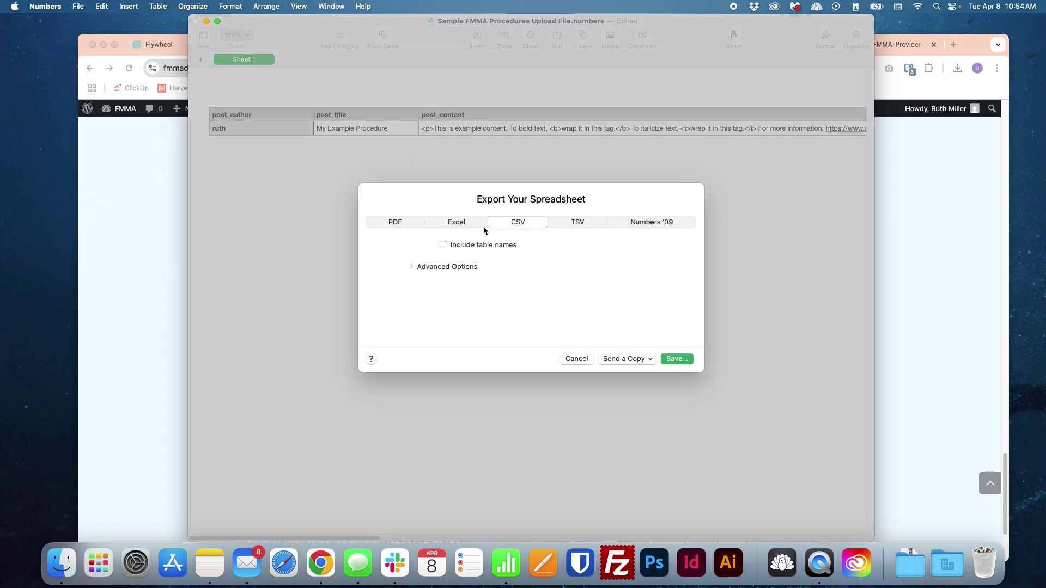
left_click(686, 358)
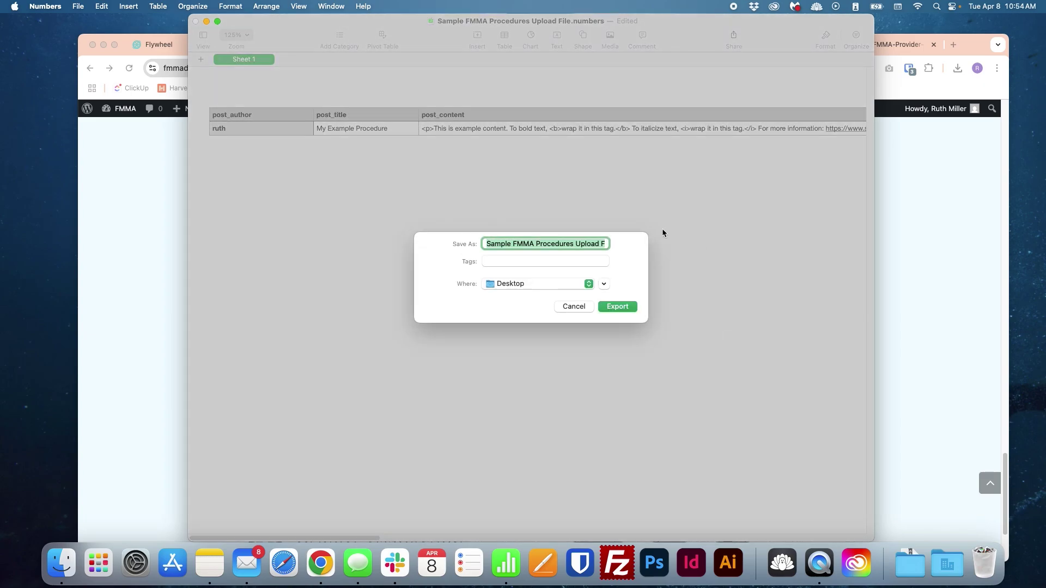
key("Right")
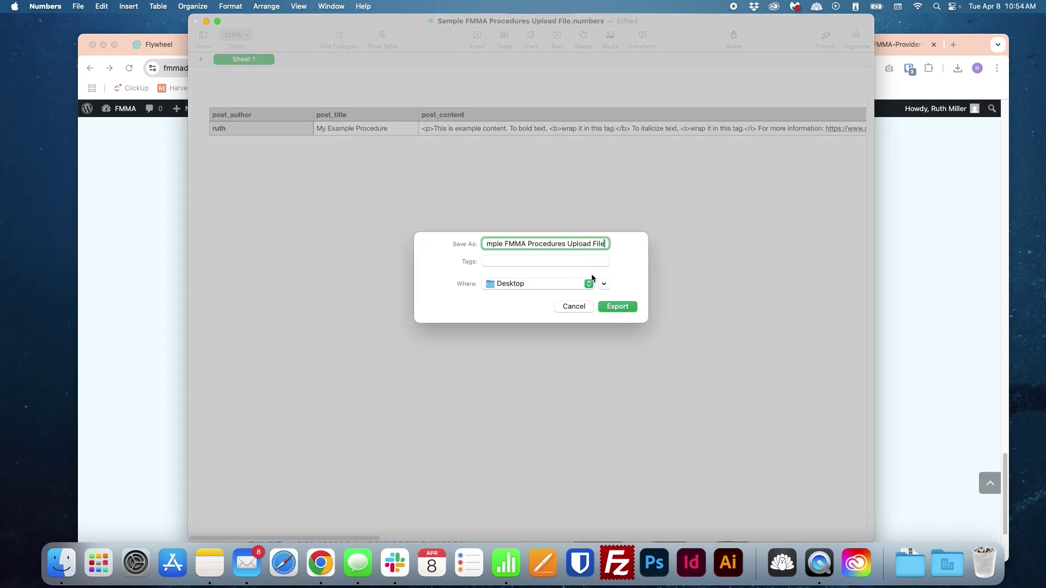
type(".csv")
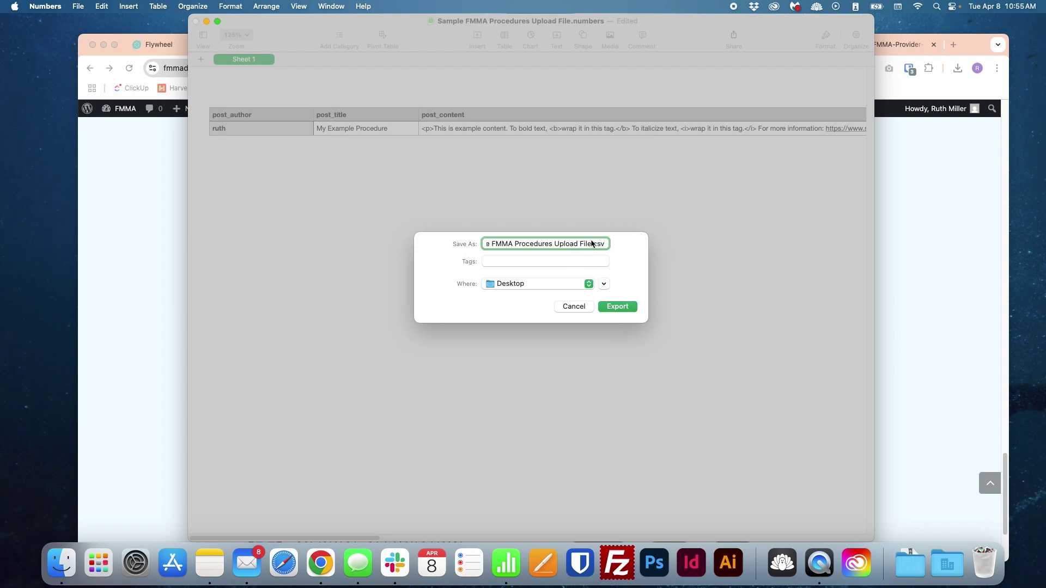
left_click(616, 306)
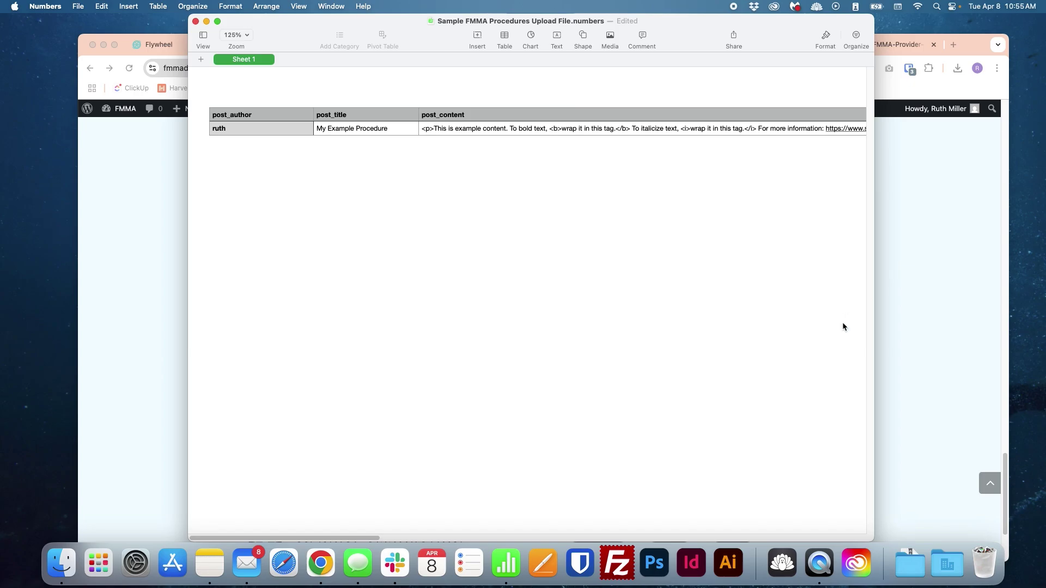
left_click(895, 288)
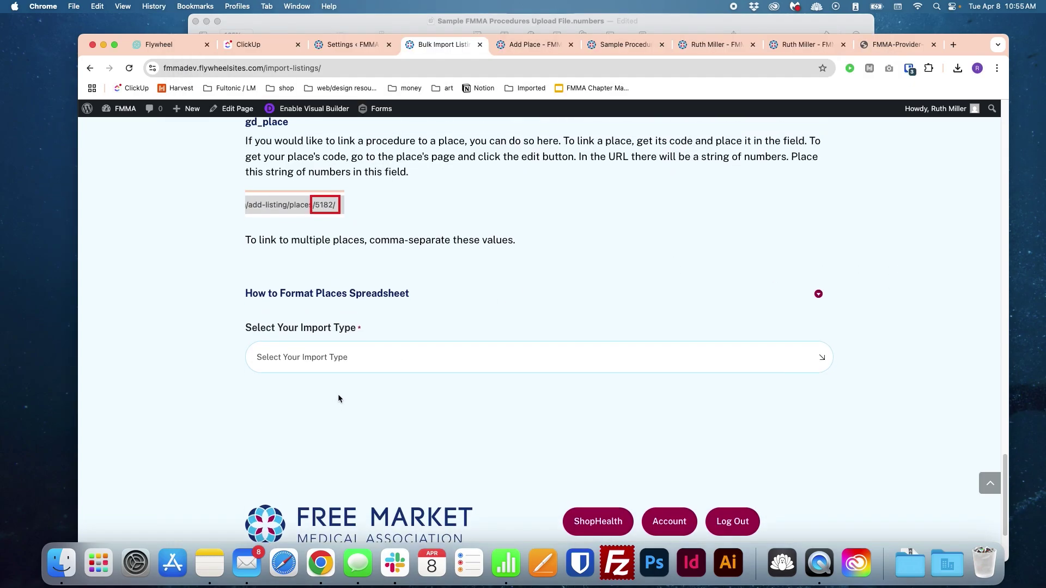
Step: Set the Bulk Import type to Procedures
scroll(338, 394, "up", 2)
left_click(343, 423)
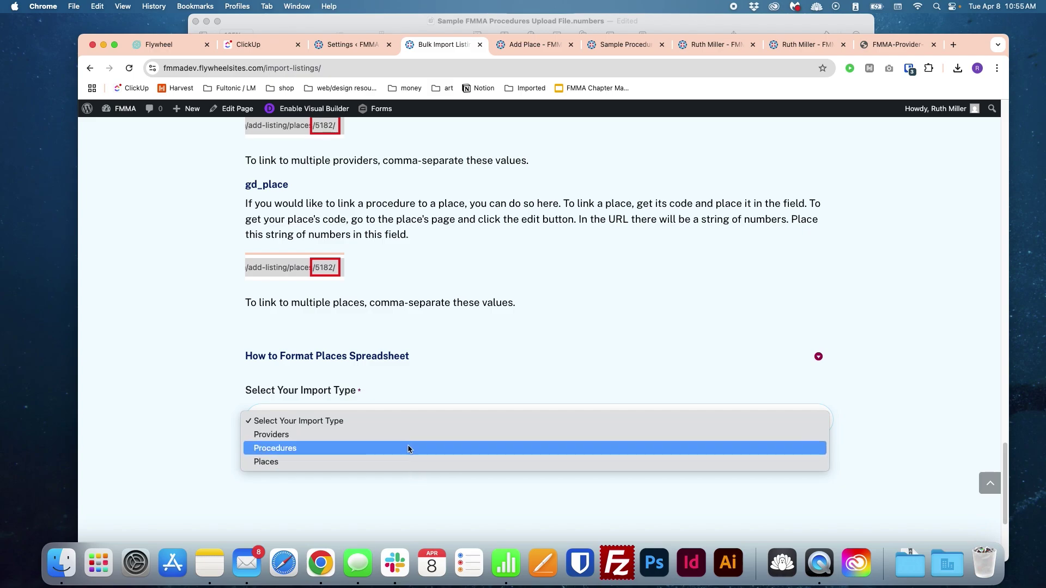
left_click(434, 417)
scroll(425, 372, "down", 3)
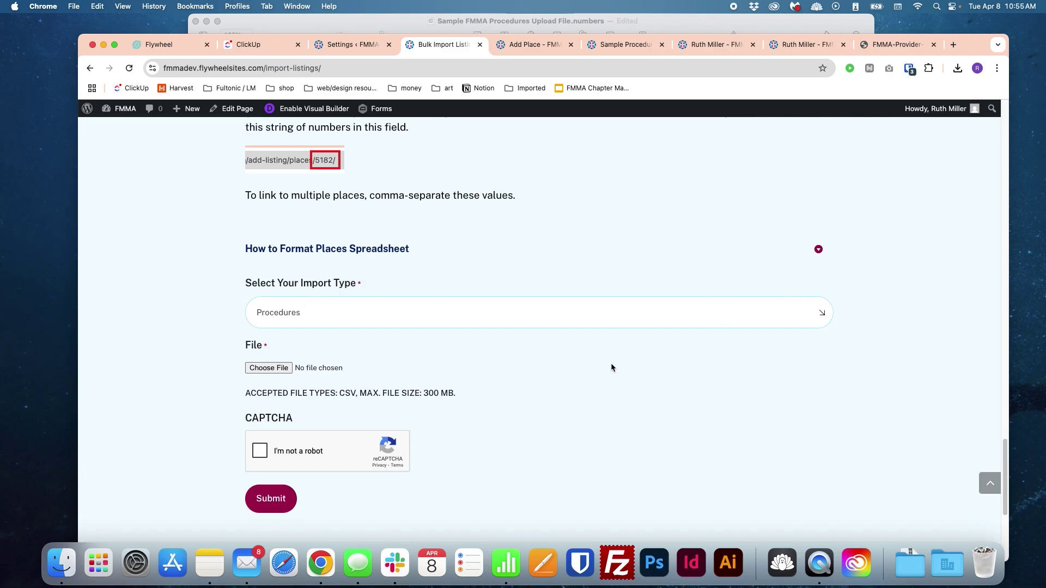
scroll(551, 348, "down", 1)
Step: Attach Sample FMMA Procedures Upload File.csv from the Desktop, tick the CAPTCHA and submit the import
left_click(278, 362)
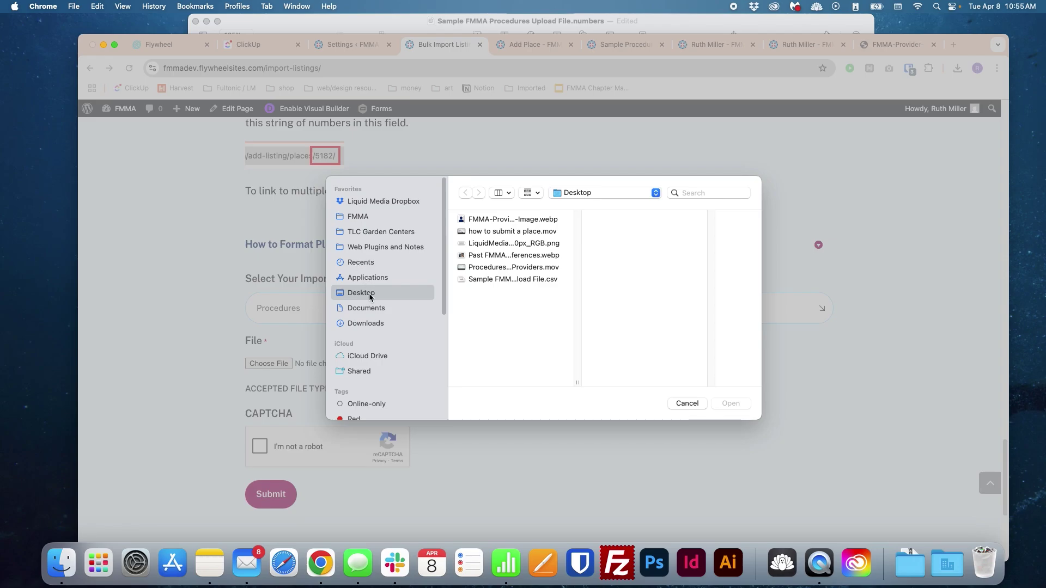
left_click(370, 325)
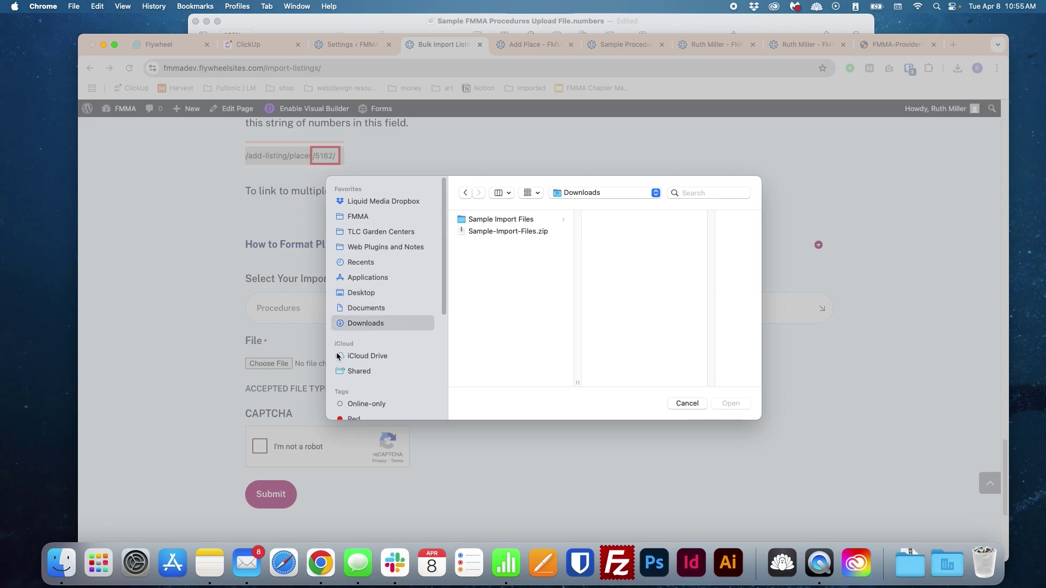
left_click(378, 263)
left_click(362, 293)
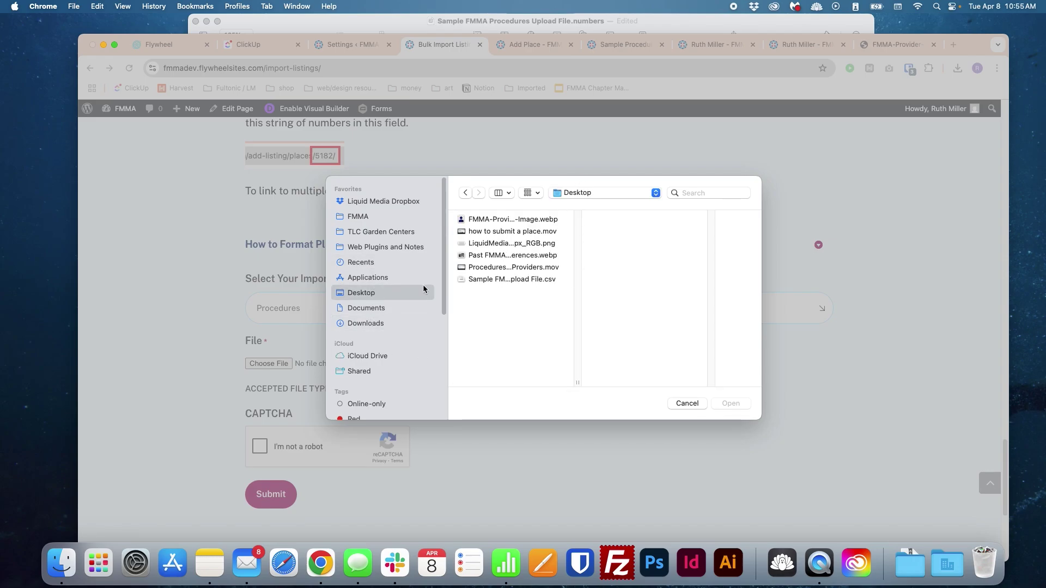
left_click(526, 280)
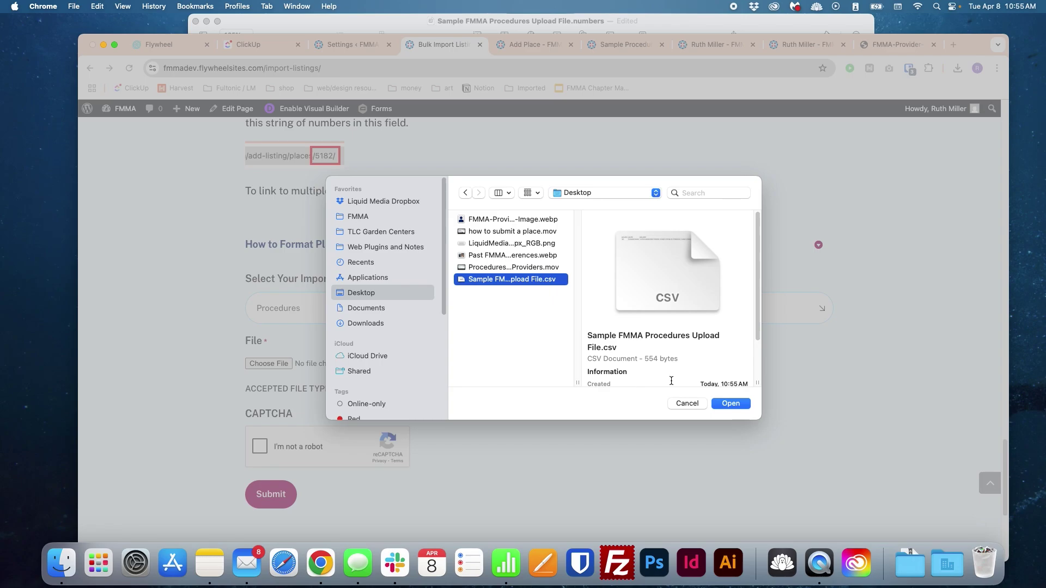
left_click(731, 404)
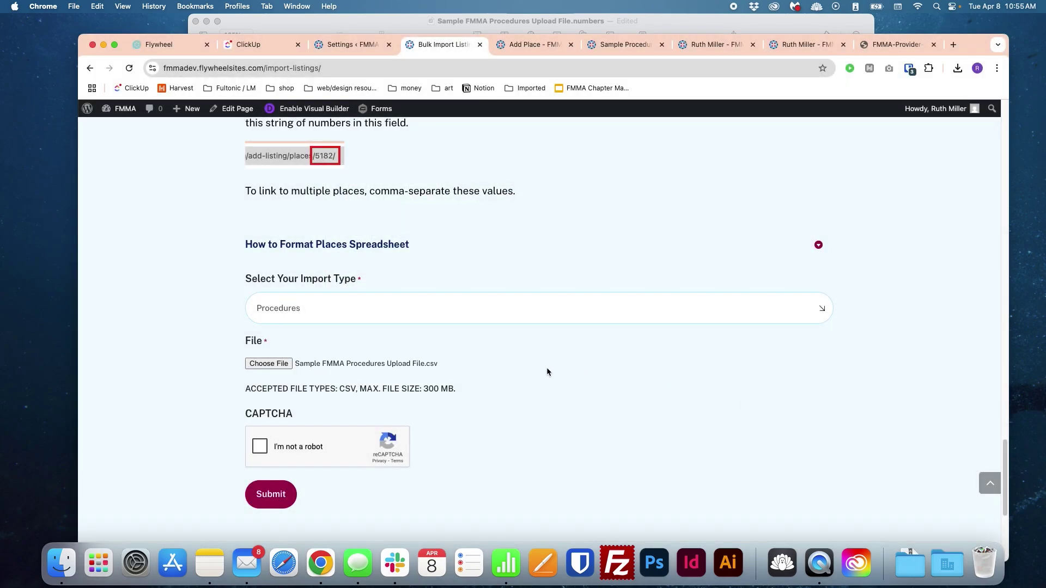
left_click(323, 446)
scroll(467, 341, "up", 1)
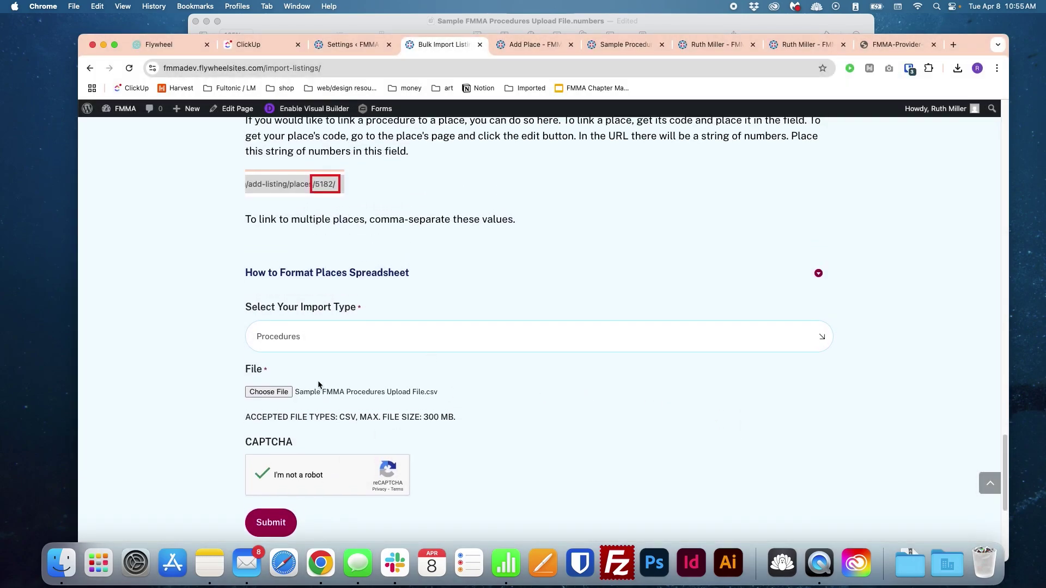
left_click(271, 522)
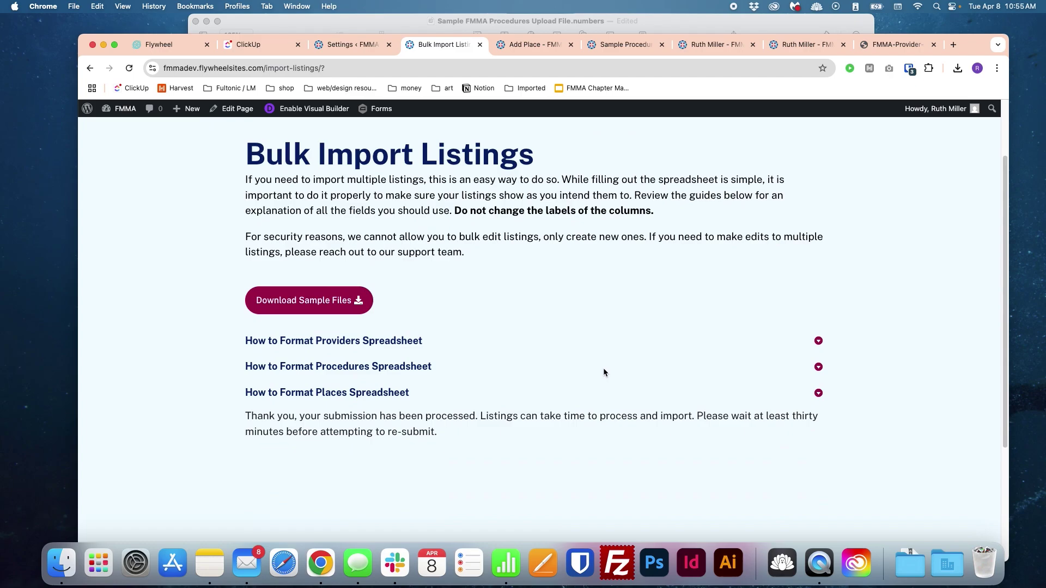
Step: Toggle the Places formatting guide open and closed, then highlight the submission-processed confirmation message
left_click(480, 396)
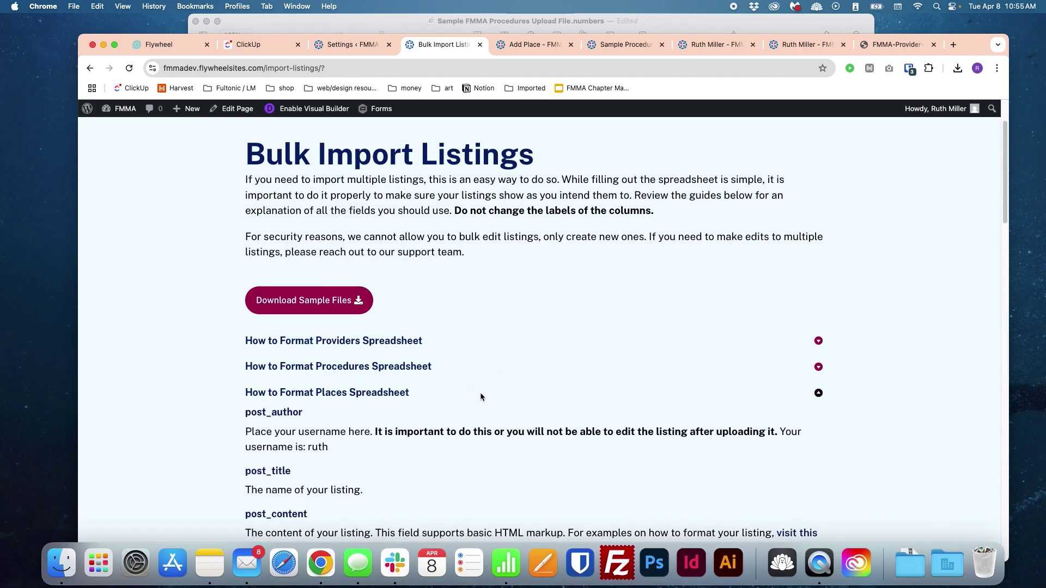
left_click(481, 396)
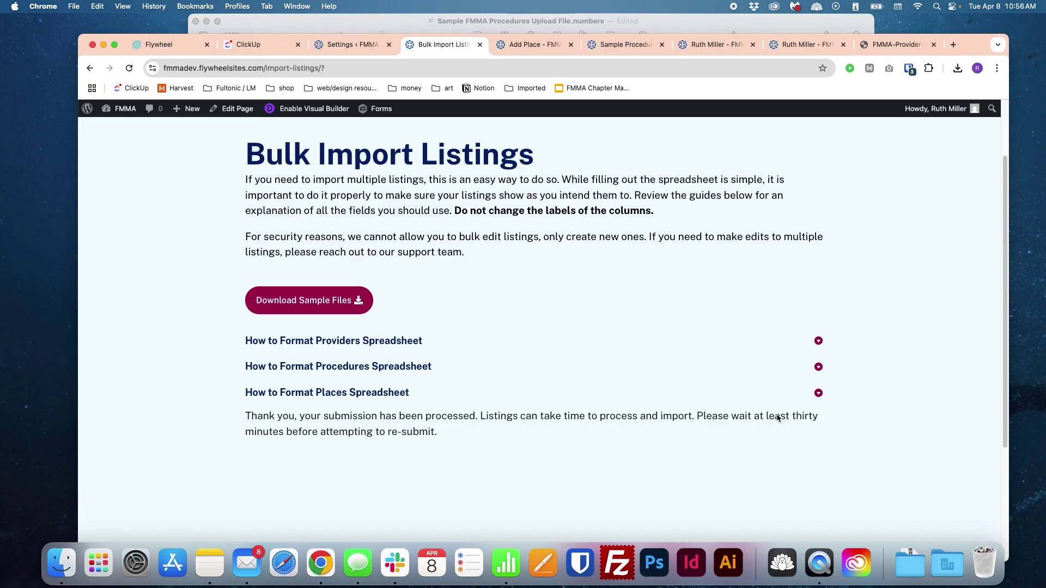
left_click_drag(801, 417, 811, 427)
left_click(810, 426)
left_click_drag(477, 423, 514, 431)
triple_click(514, 431)
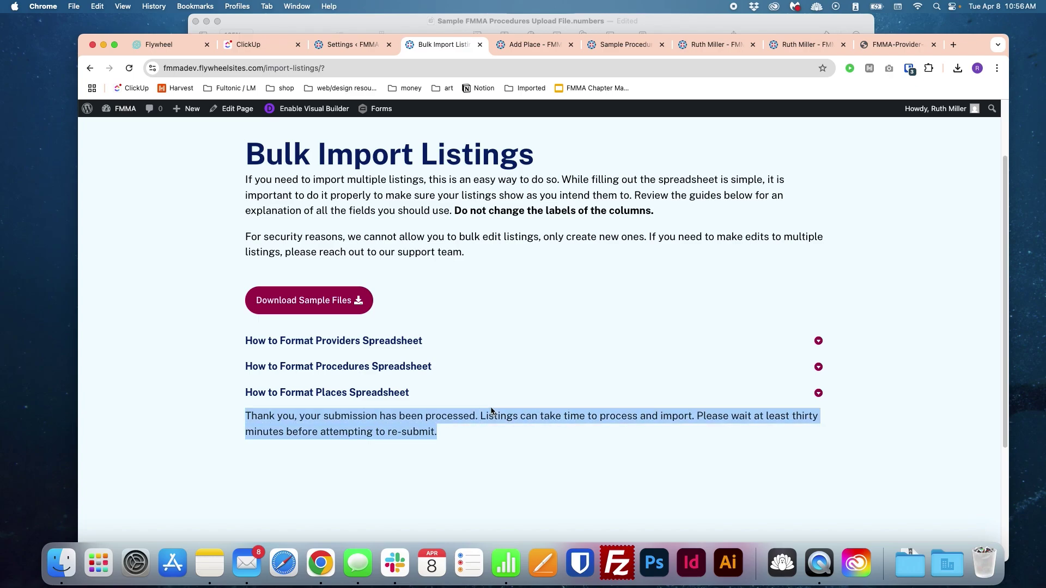
left_click(491, 410)
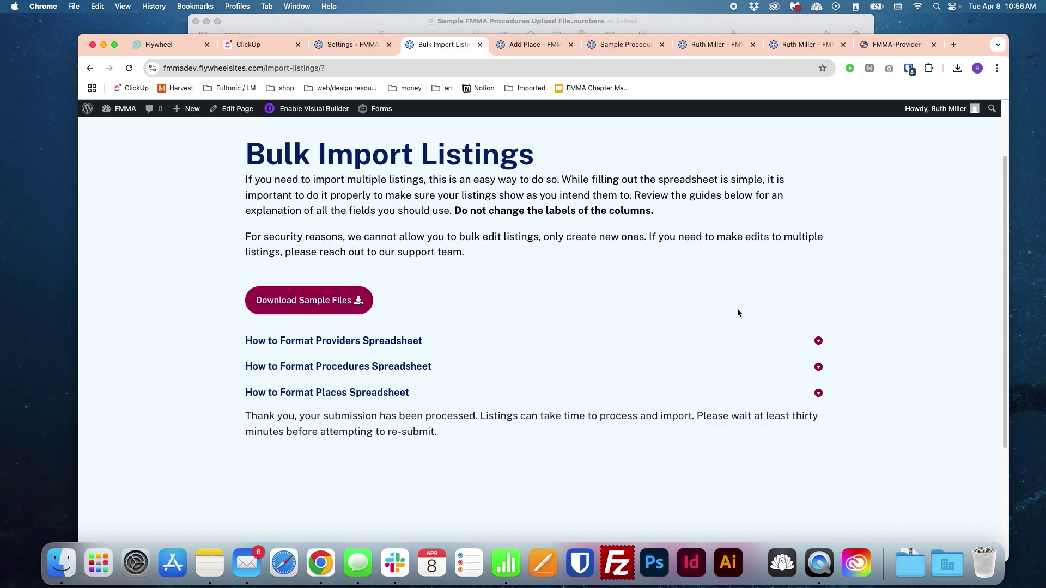
scroll(737, 309, "down", 1)
Step: Expand the Places formatting guide and highlight its business hours formatting notes
scroll(777, 311, "up", 4)
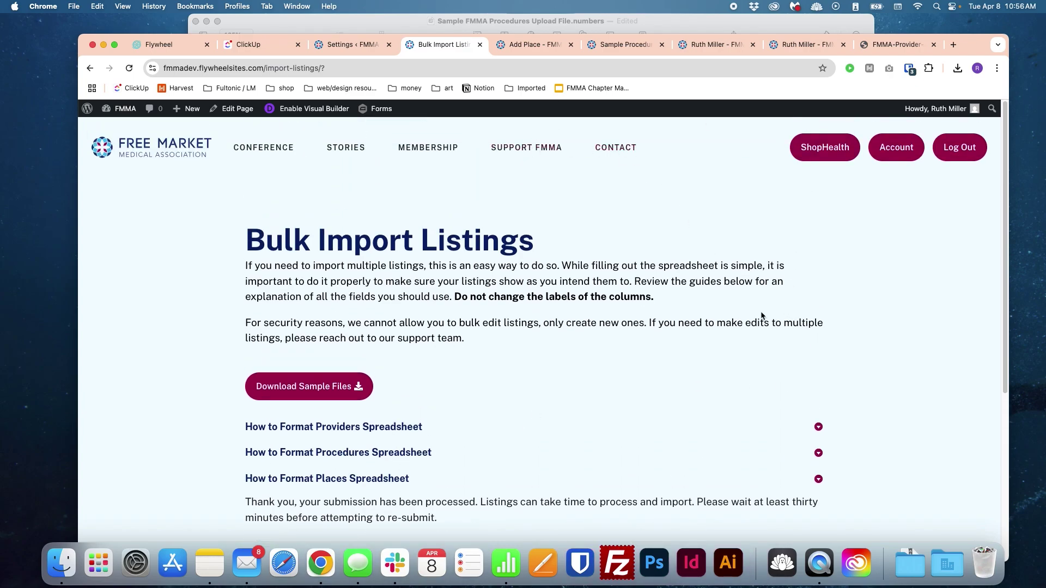
scroll(806, 368, "down", 2)
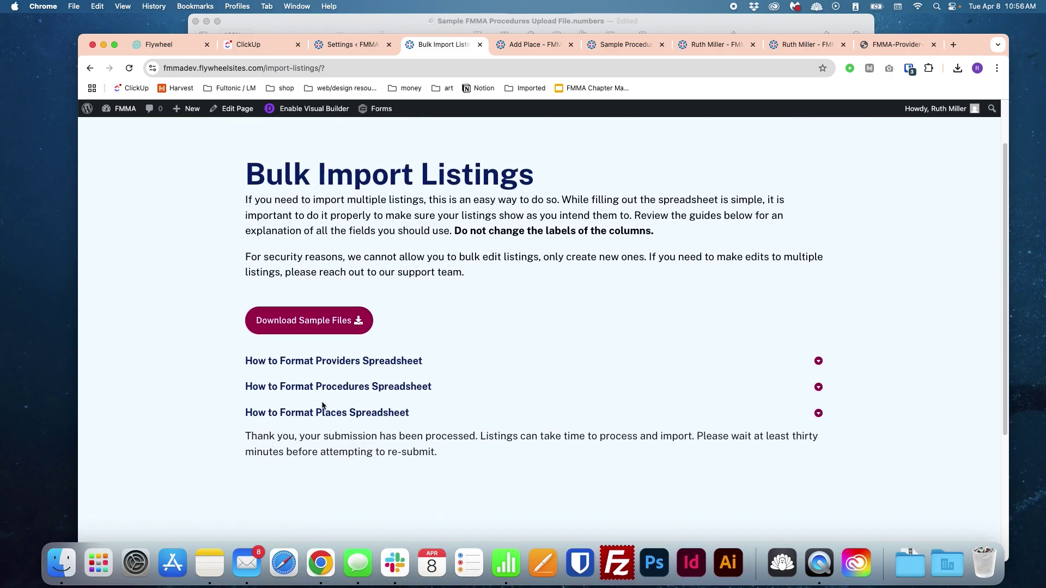
scroll(596, 438, "down", 2)
left_click(376, 350)
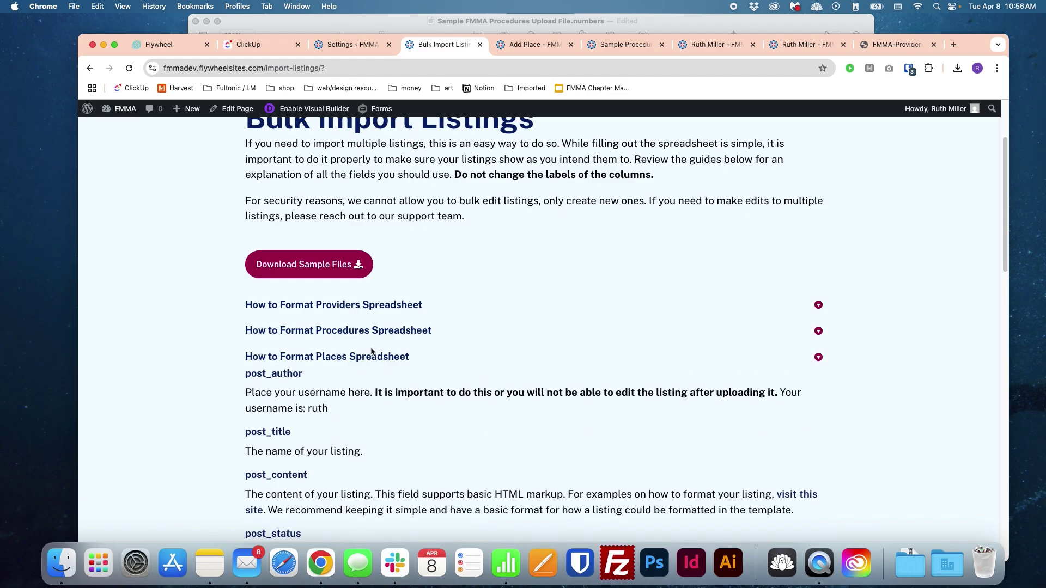
scroll(420, 376, "down", 20)
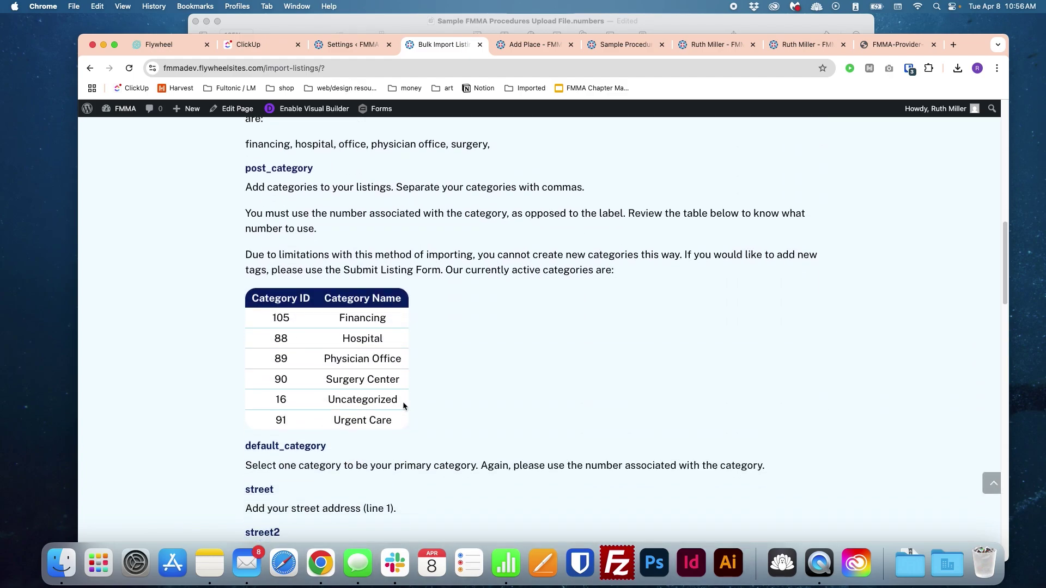
scroll(400, 408, "down", 10)
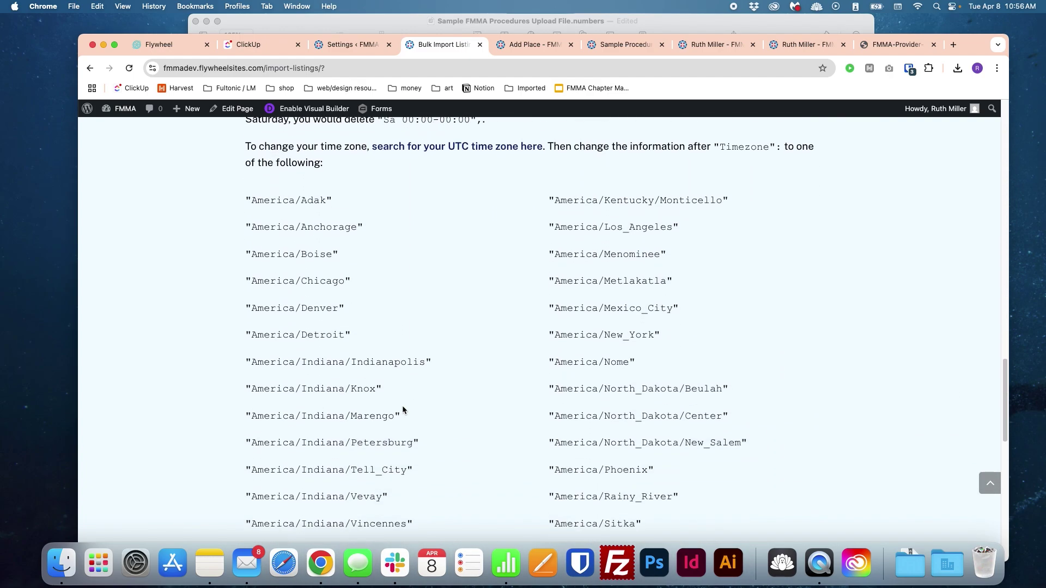
scroll(402, 405, "up", 11)
left_click_drag(244, 368, 645, 471)
left_click(646, 470)
Step: Highlight the post images paragraphs and the thank-you message further down the notes
scroll(659, 437, "down", 10)
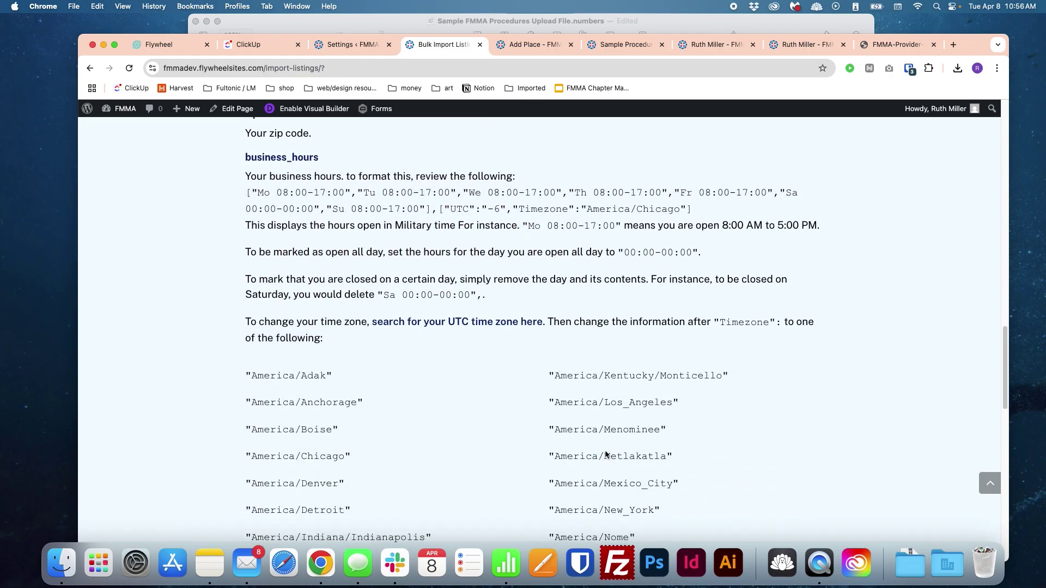
scroll(614, 430, "down", 13)
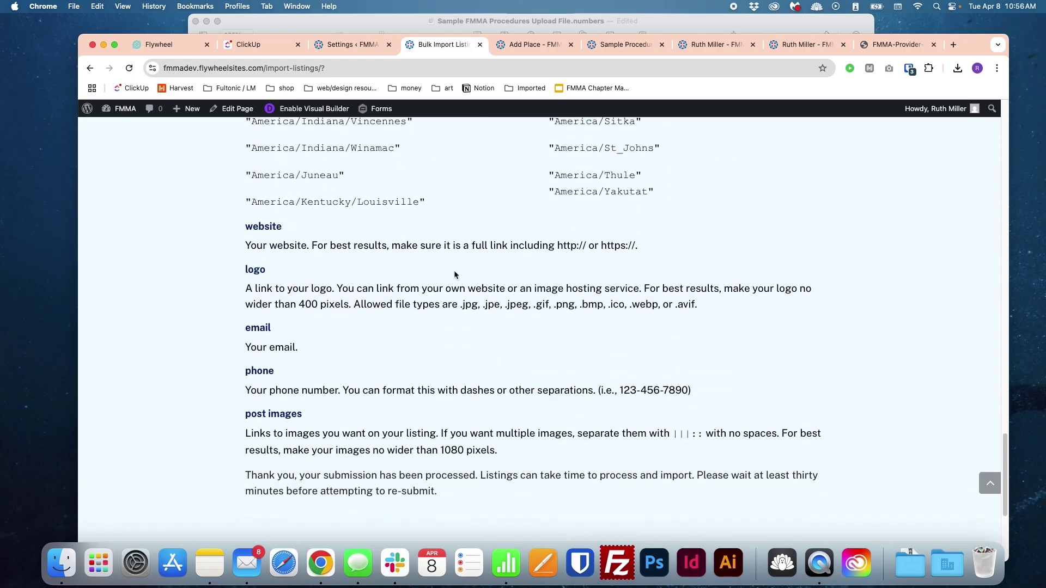
scroll(741, 329, "down", 5)
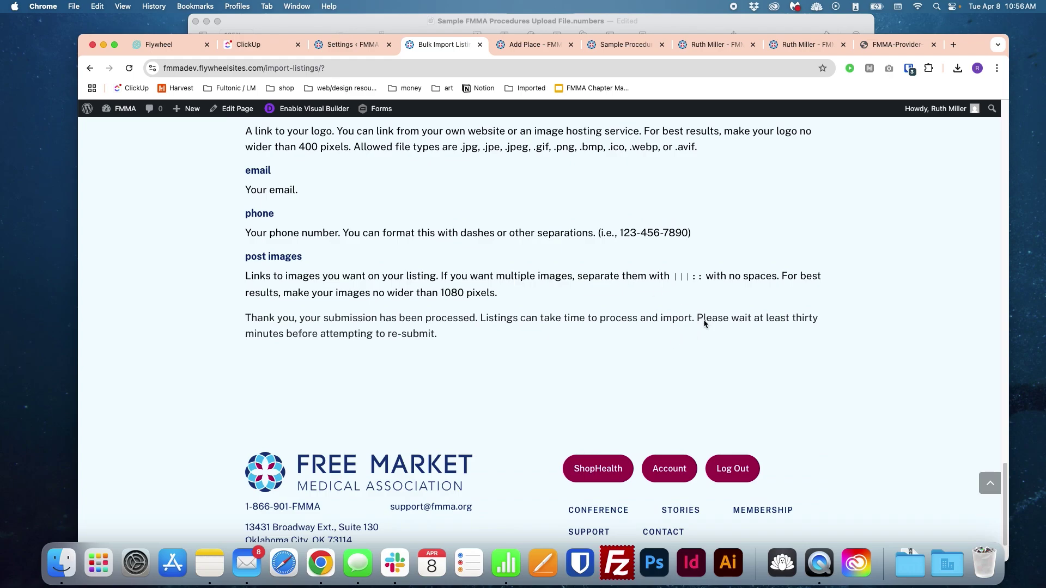
left_click_drag(684, 305, 678, 289)
left_click(649, 288)
double_click(580, 283)
mouse_move(580, 282)
left_mouse_down()
mouse_move(593, 338)
mouse_move(584, 296)
left_mouse_up()
left_click(593, 339)
Step: Expand the Procedures and Providers formatting guides and select the gd_place paragraph
scroll(585, 295, "up", 20)
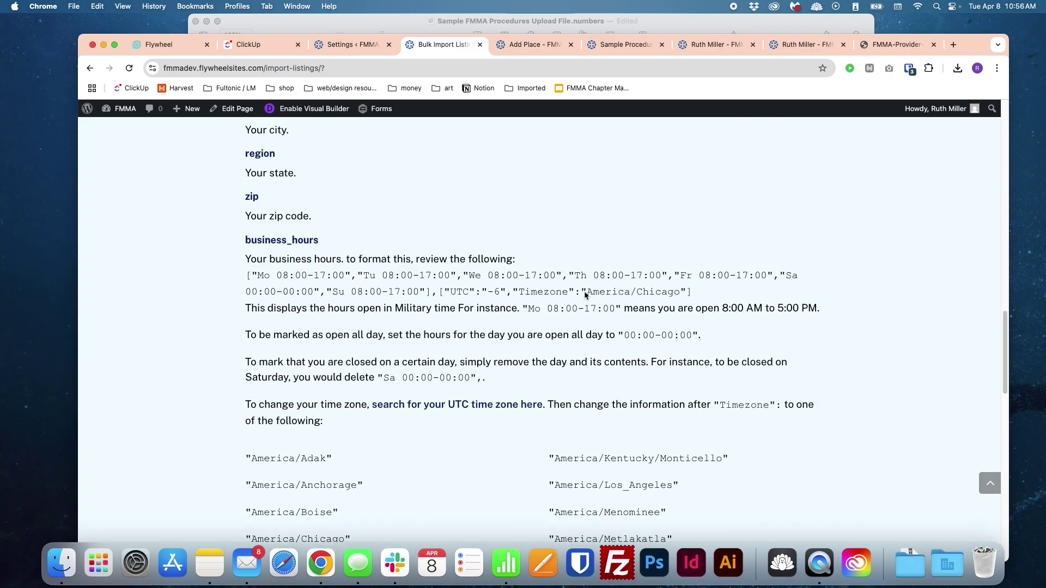
scroll(584, 295, "up", 15)
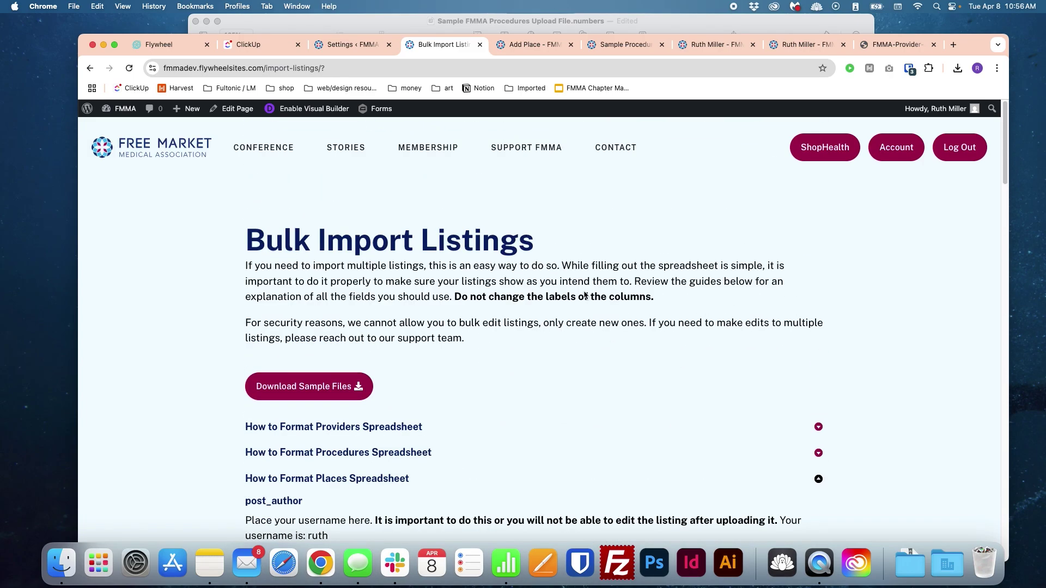
left_click(433, 425)
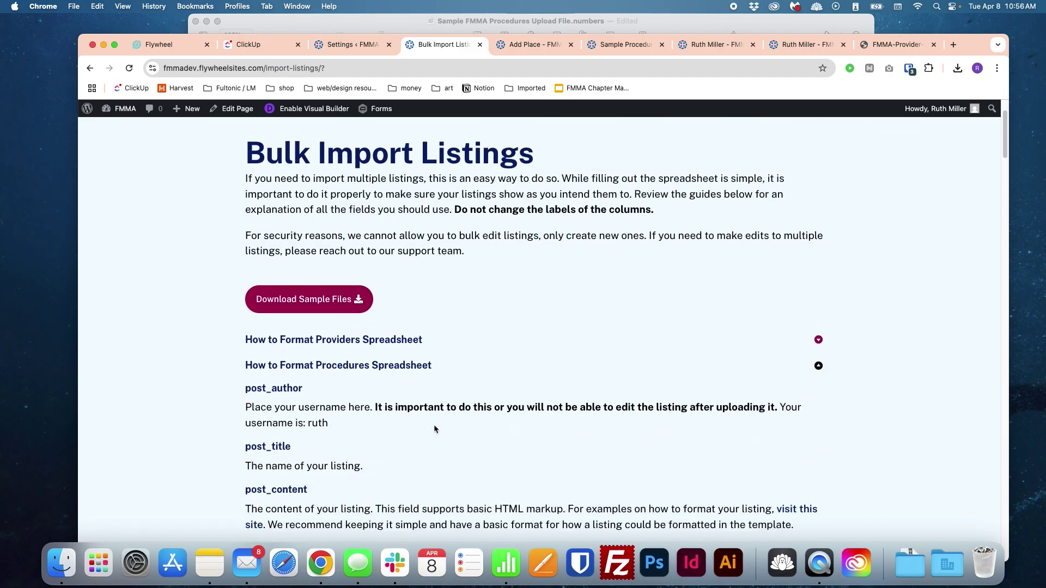
scroll(434, 424, "down", 5)
scroll(434, 420, "up", 4)
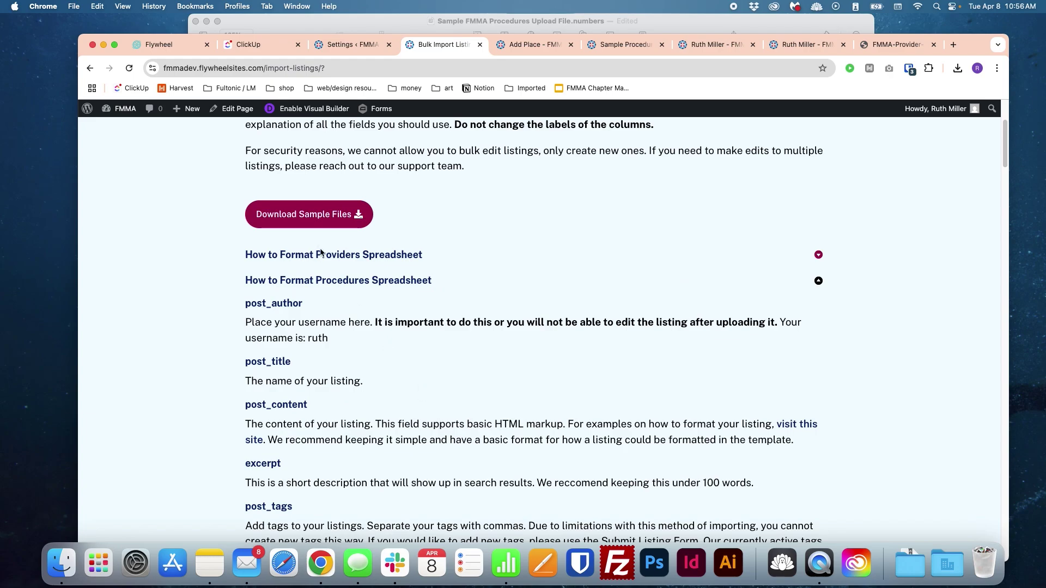
left_click(335, 254)
scroll(498, 308, "down", 1)
scroll(500, 311, "down", 15)
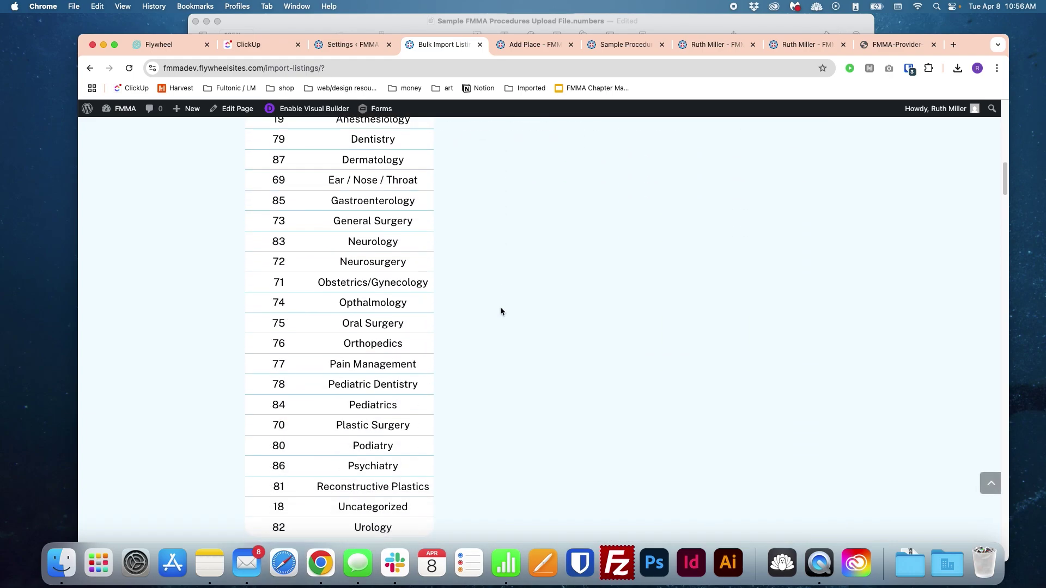
scroll(510, 307, "down", 9)
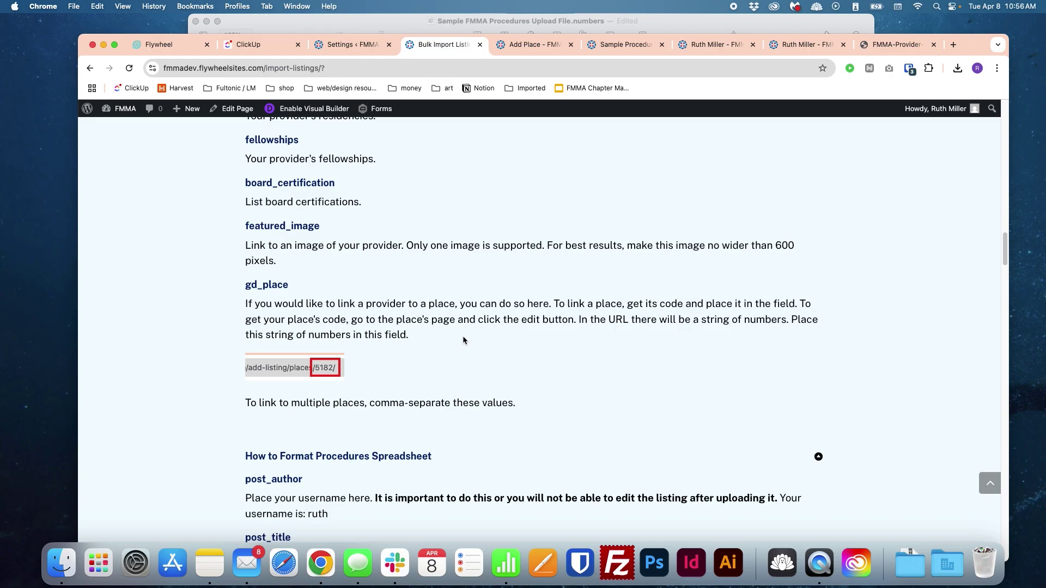
triple_click(463, 335)
left_click(484, 344)
scroll(872, 273, "up", 20)
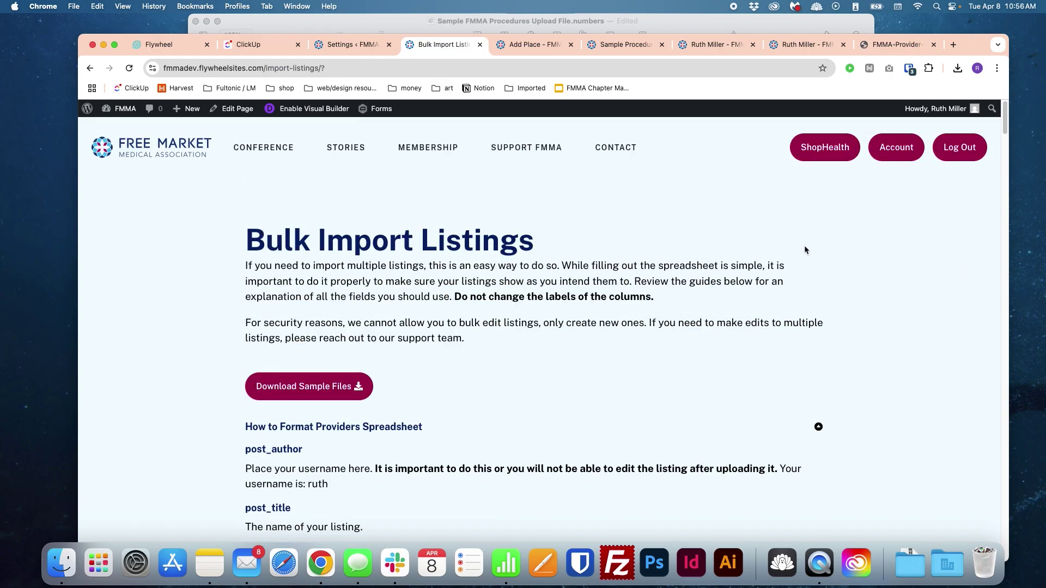
Step: Open View Your Listings from the Account page and open My Example Procedure under Procedures
left_click(890, 148)
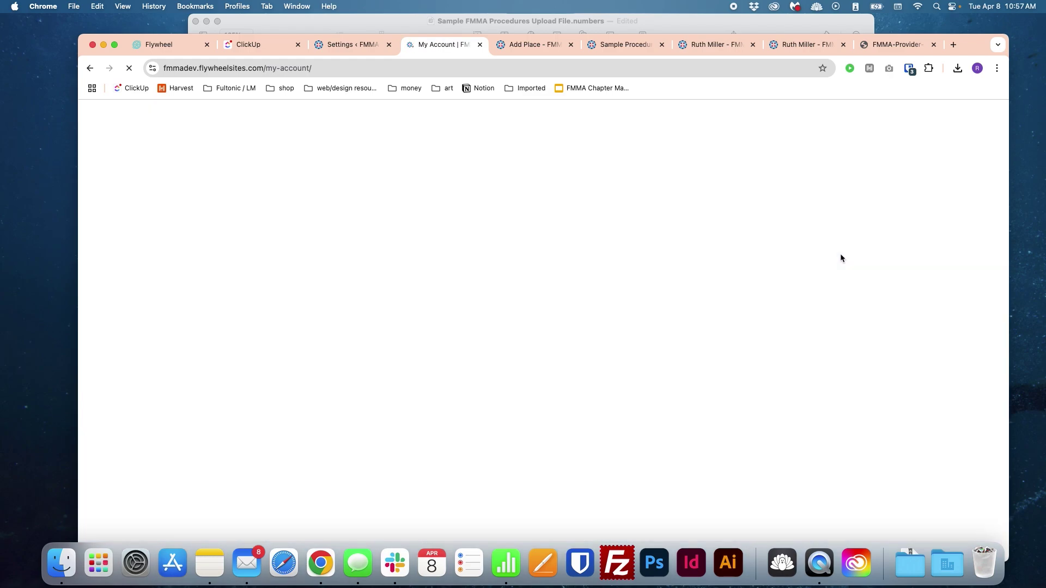
scroll(449, 307, "down", 5)
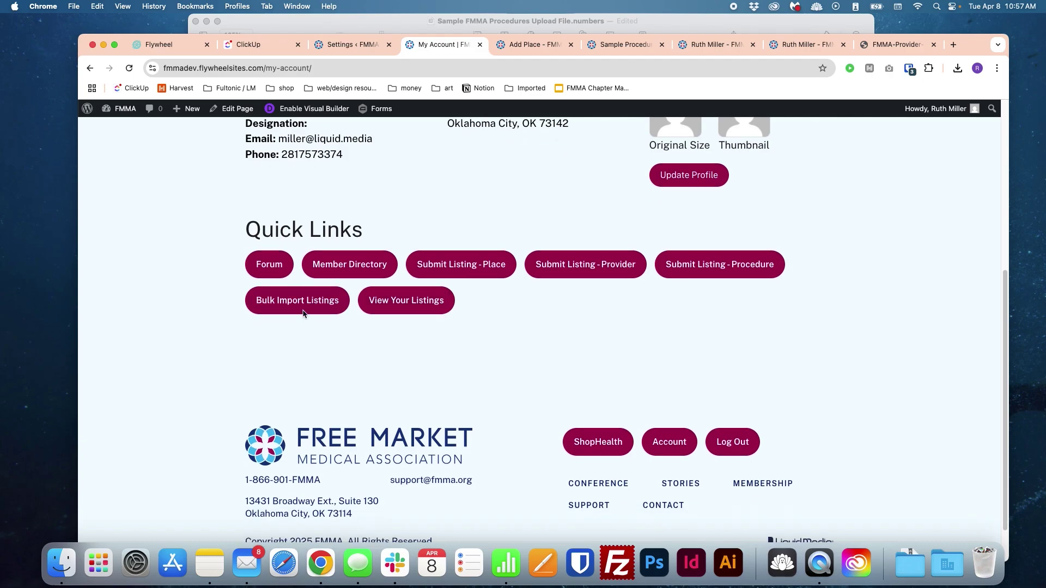
left_click(376, 306)
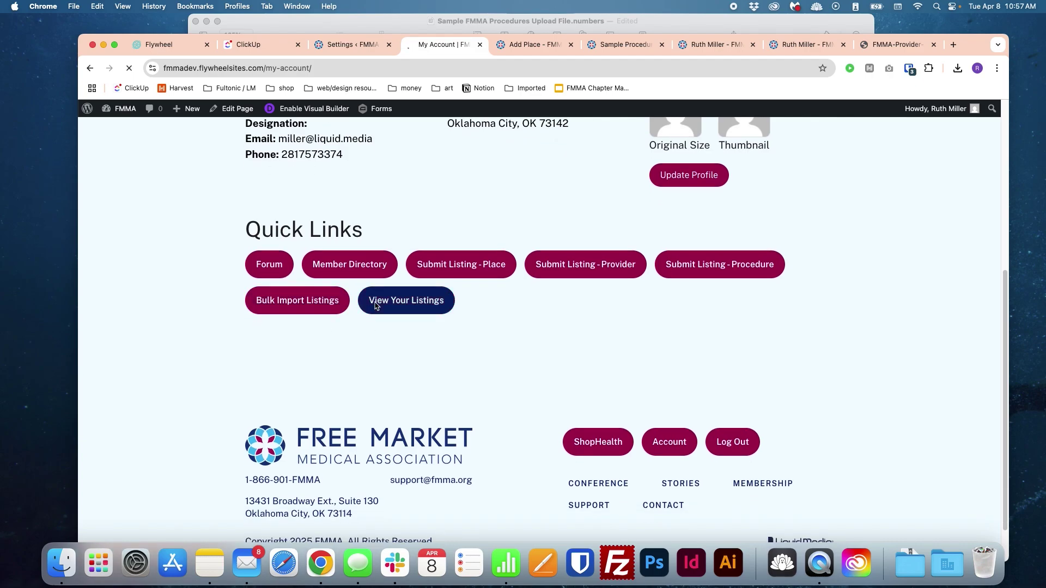
scroll(556, 337, "down", 3)
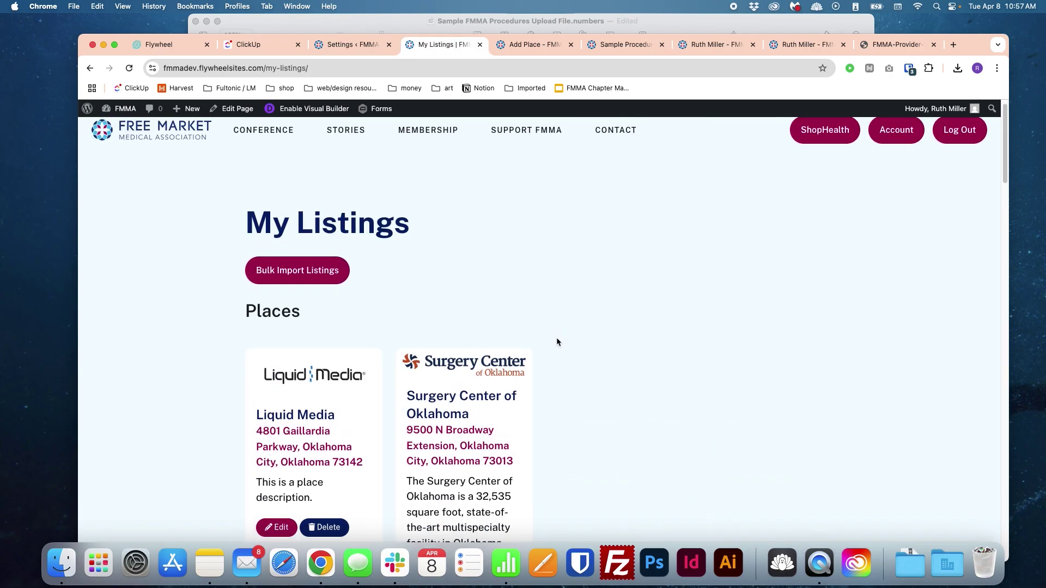
scroll(552, 330, "down", 7)
scroll(564, 330, "down", 12)
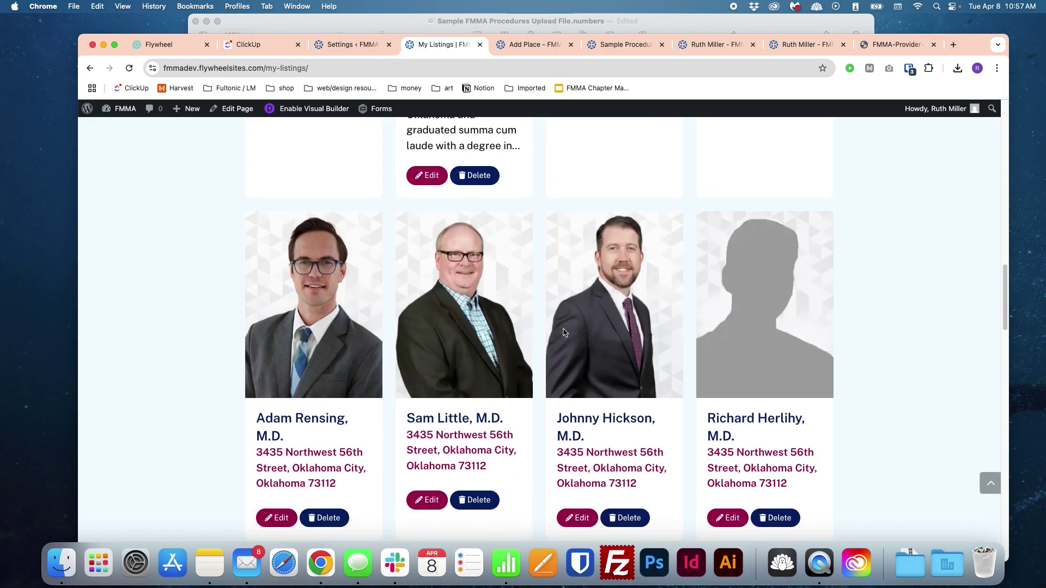
scroll(564, 328, "up", 10)
scroll(569, 328, "down", 10)
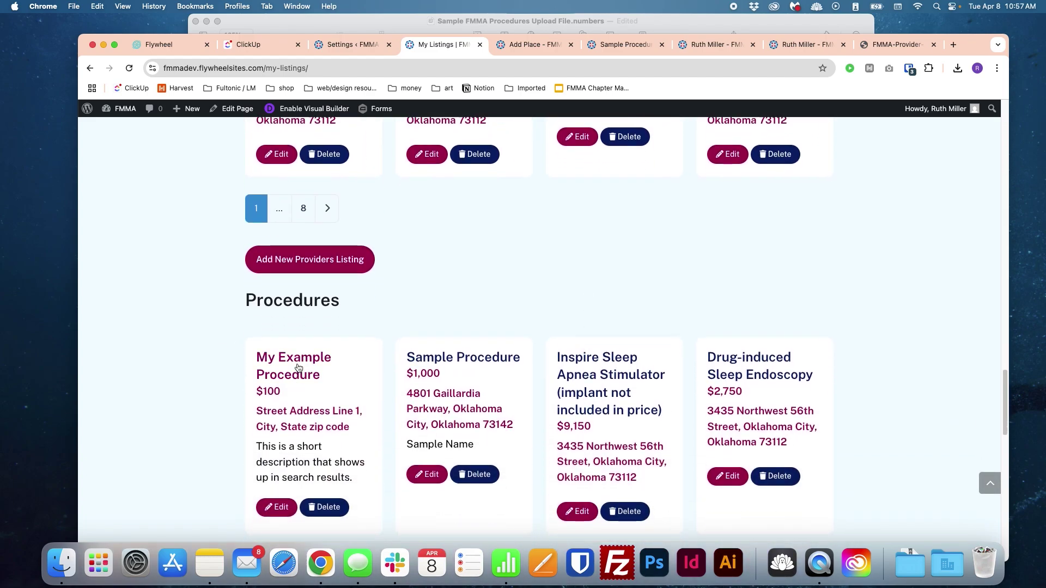
left_click(281, 364)
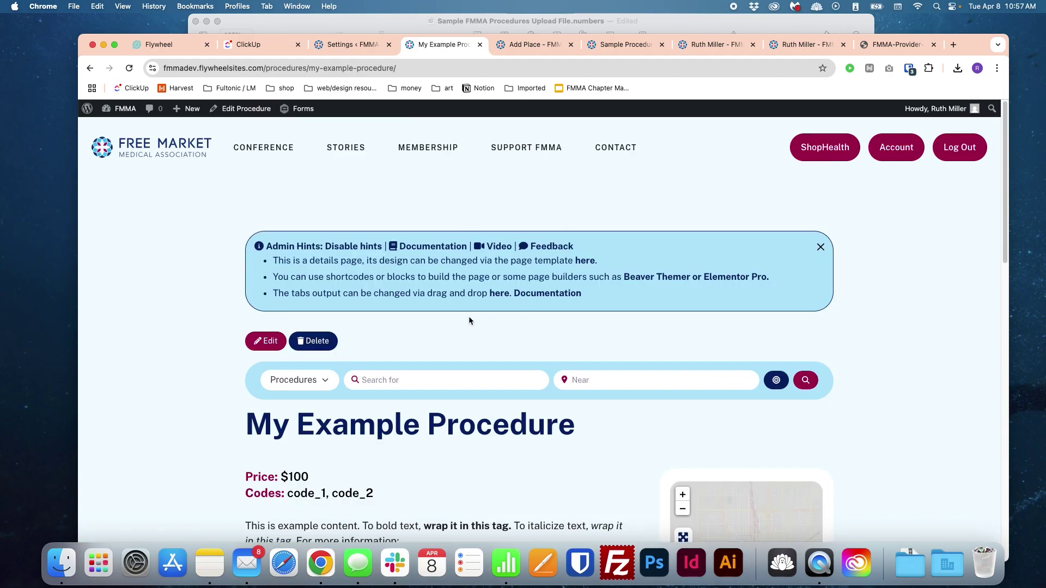
Step: Check the procedure page's $100 price, code_1/code_2 codes, Liquid Media location and linked provider
scroll(468, 316, "down", 3)
scroll(675, 371, "down", 5)
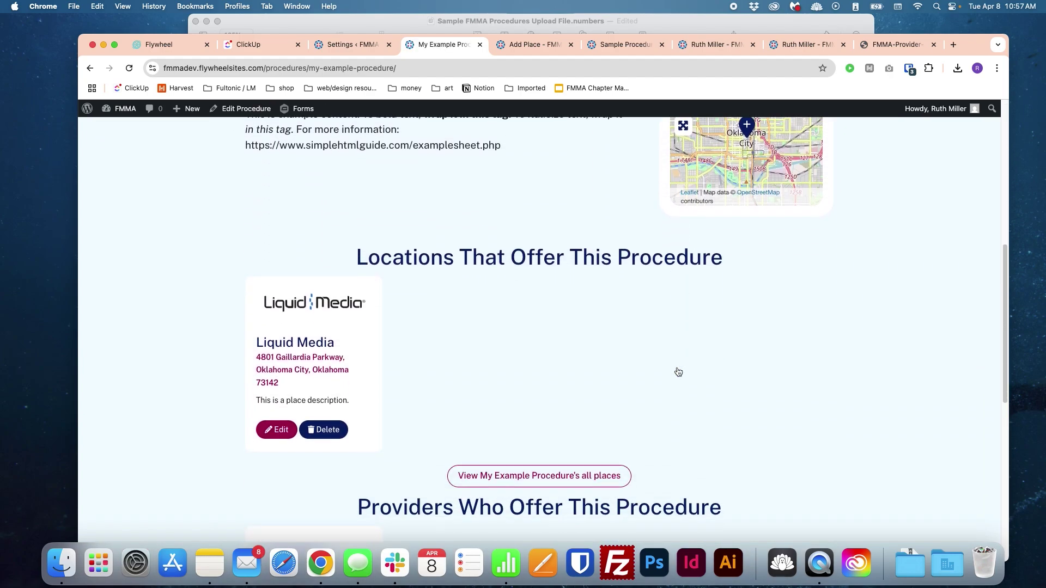
scroll(458, 417, "down", 5)
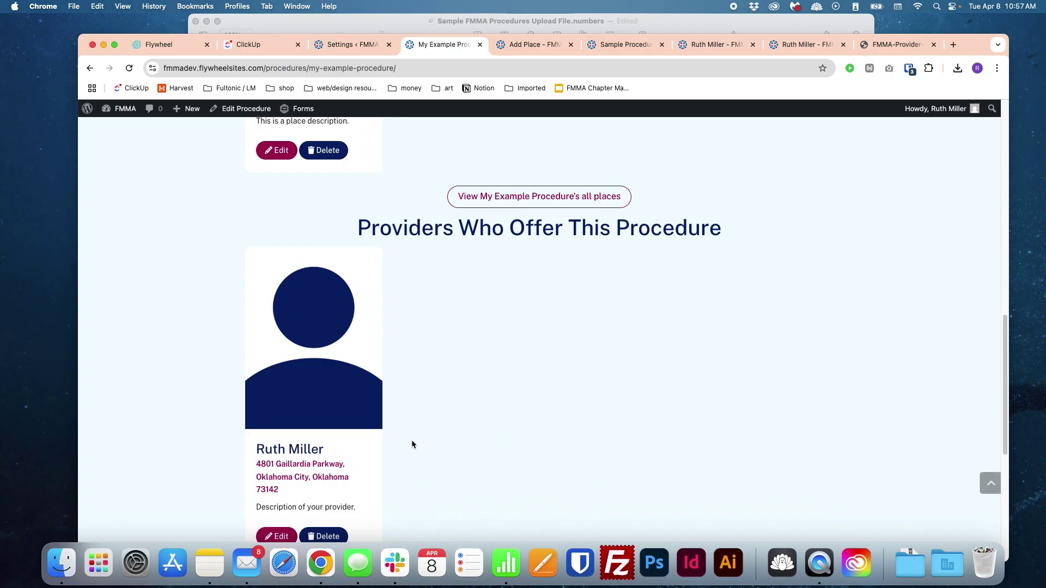
scroll(495, 408, "down", 4)
scroll(714, 396, "up", 3)
scroll(714, 397, "up", 10)
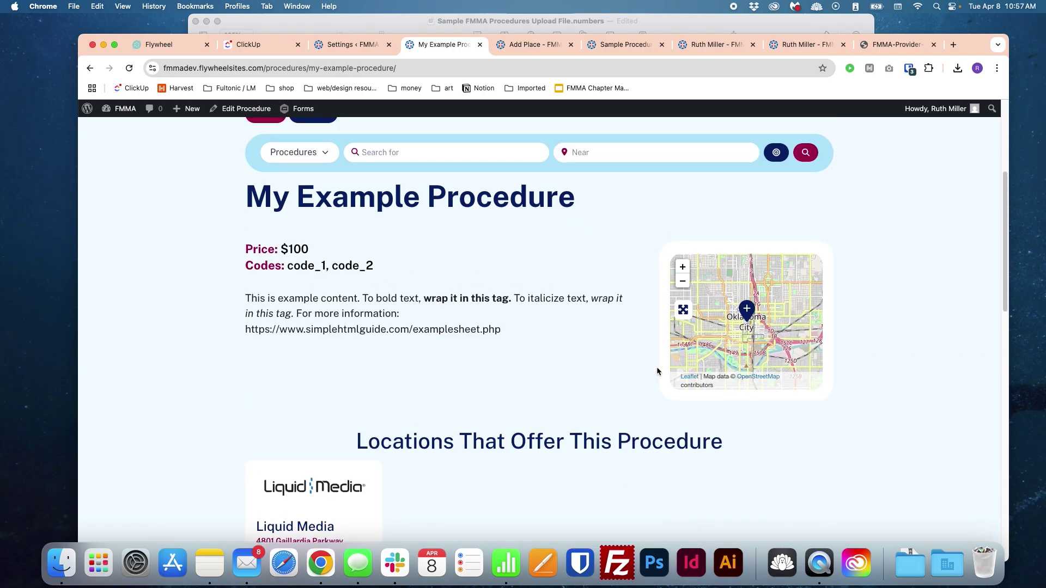
scroll(656, 367, "up", 2)
scroll(653, 371, "up", 3)
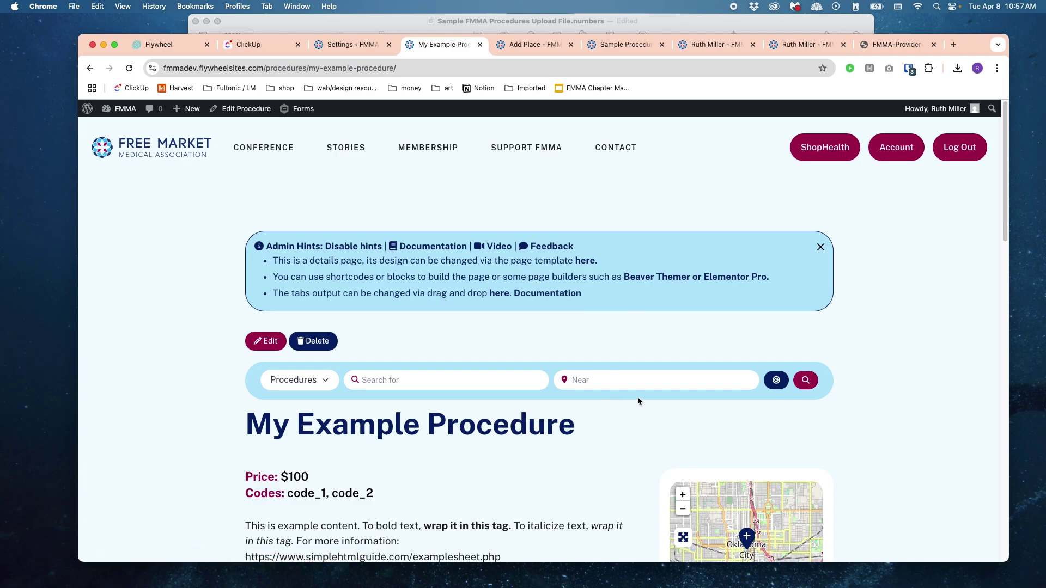
left_click(897, 147)
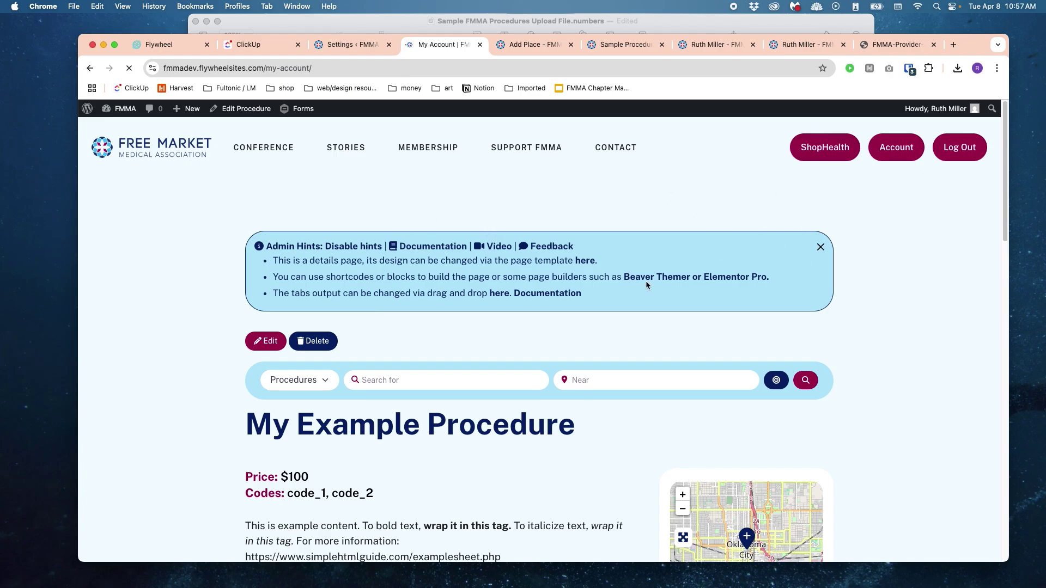
Step: Return to Bulk Import Listings, dismiss the import type list unchosen, and select the intro paragraph
scroll(638, 275, "down", 4)
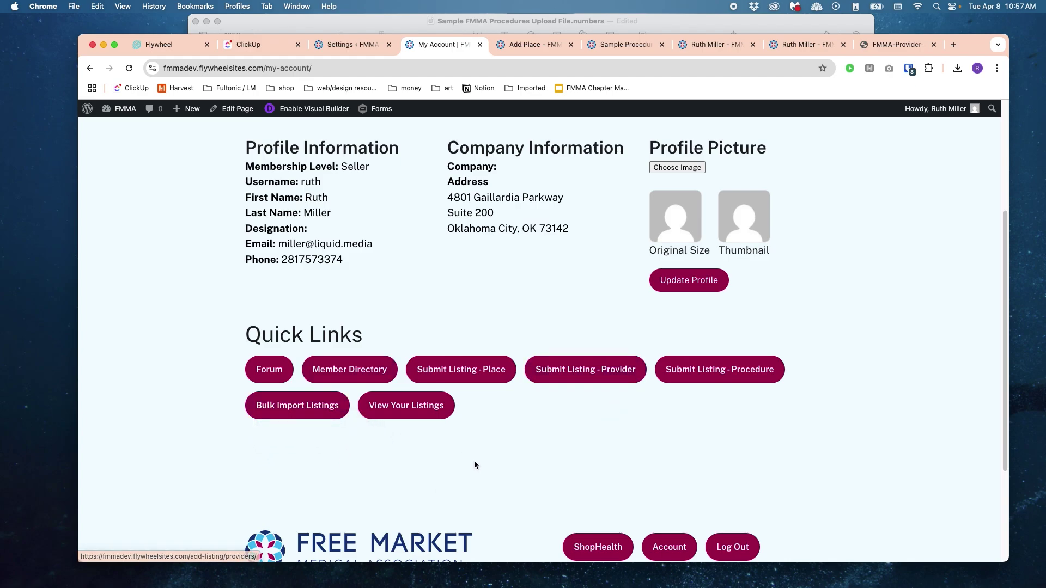
left_click(305, 406)
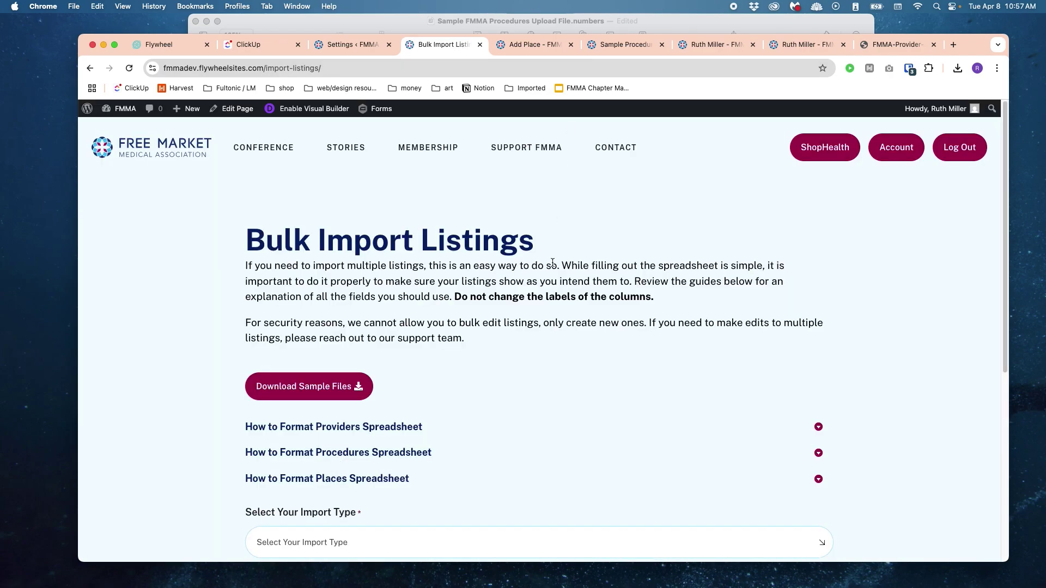
scroll(559, 337, "down", 2)
left_click(567, 446)
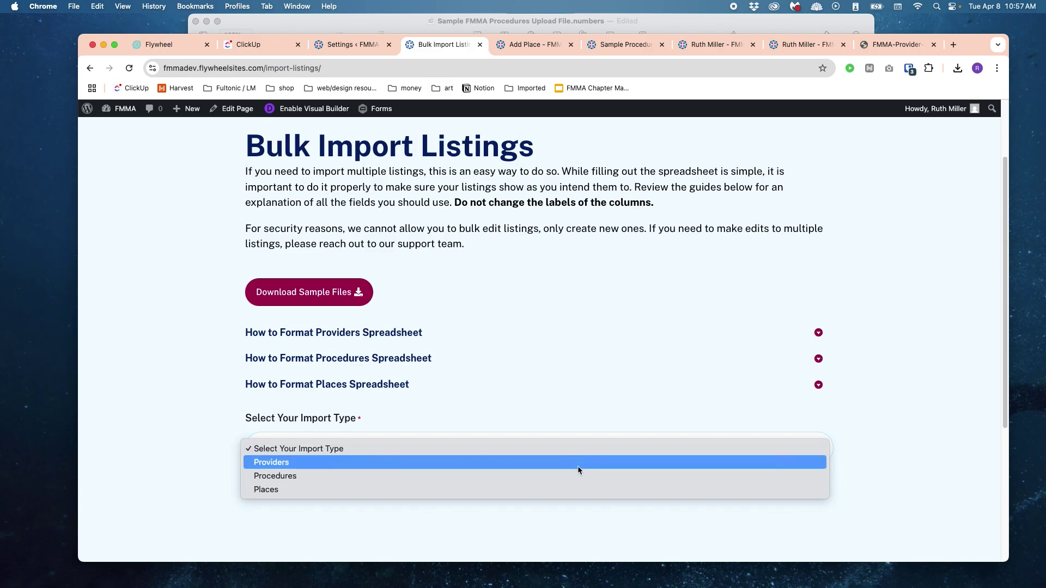
left_click(670, 334)
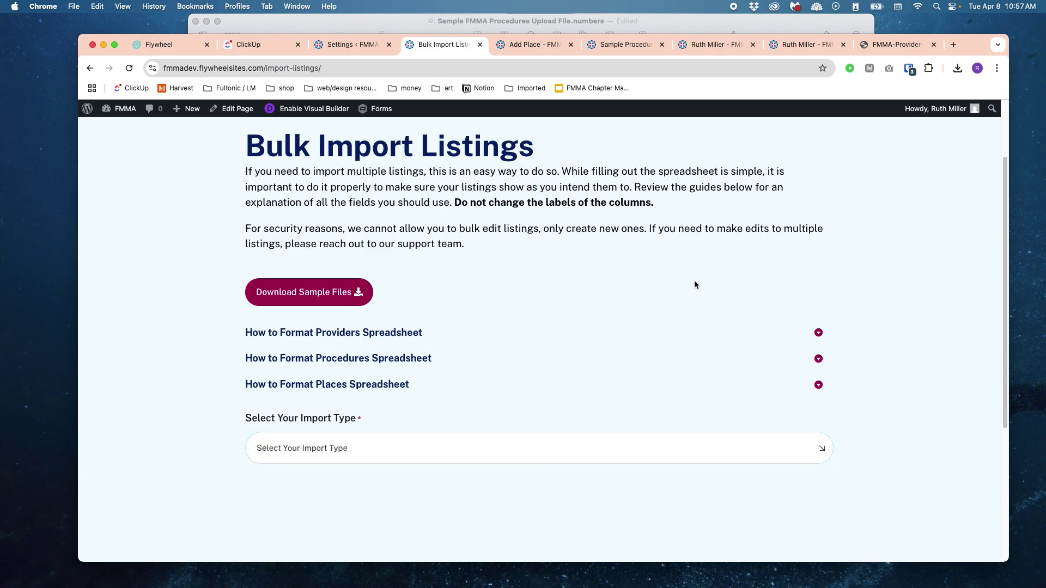
mouse_move(666, 252)
left_mouse_down()
mouse_move(699, 229)
mouse_move(638, 187)
mouse_move(663, 260)
left_mouse_up()
triple_click(644, 187)
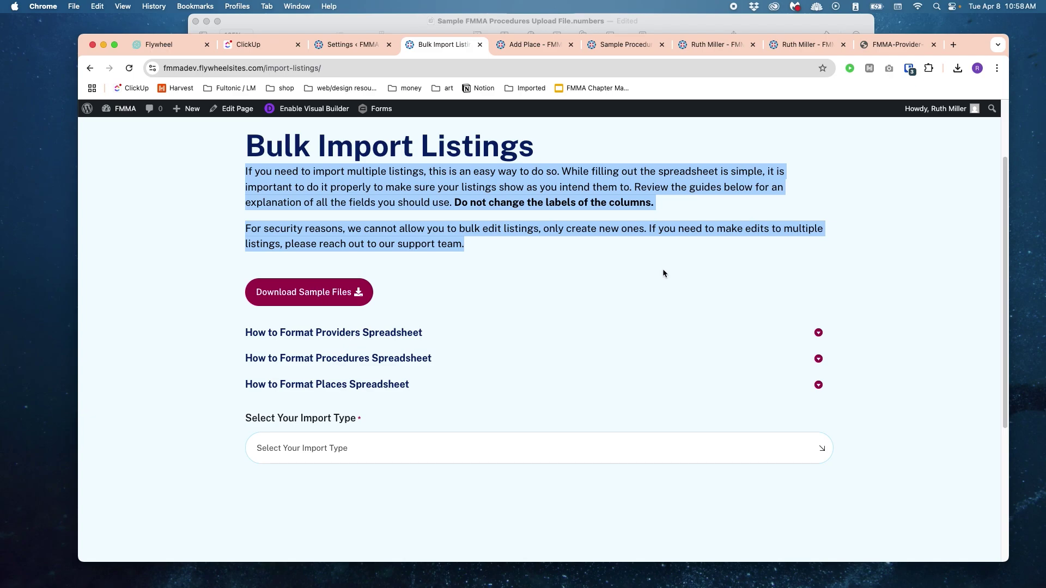